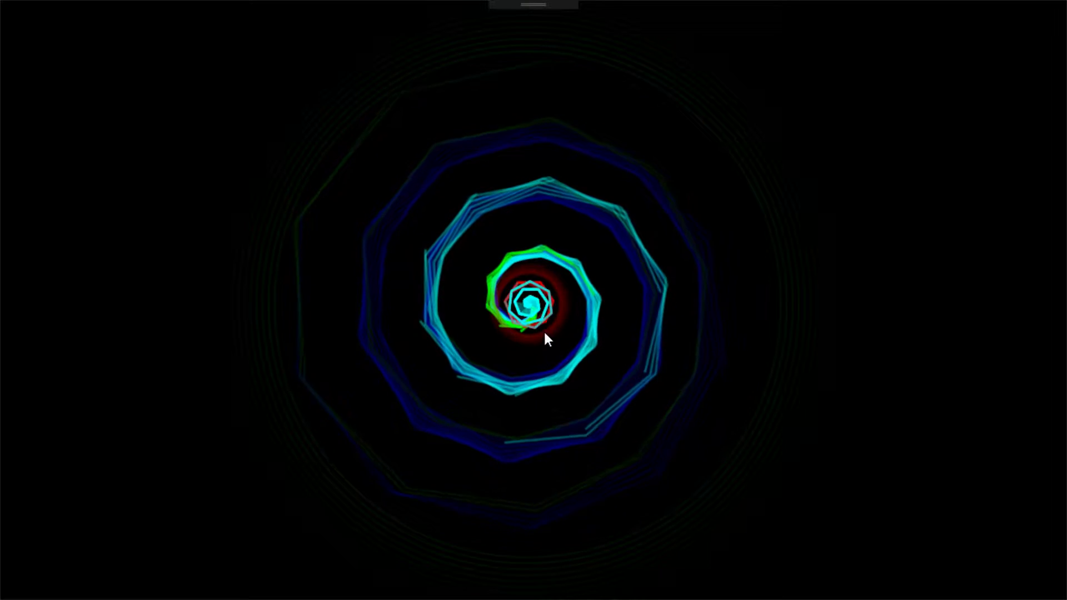
# Move the small shape and the large spiral apart on the canvas, and bring both back to the centre.
pyautogui.moveTo(546, 334); pyautogui.dragTo(978, 166)
pyautogui.moveTo(766, 303); pyautogui.dragTo(657, 304)
pyautogui.moveTo(988, 80); pyautogui.dragTo(934, 203)
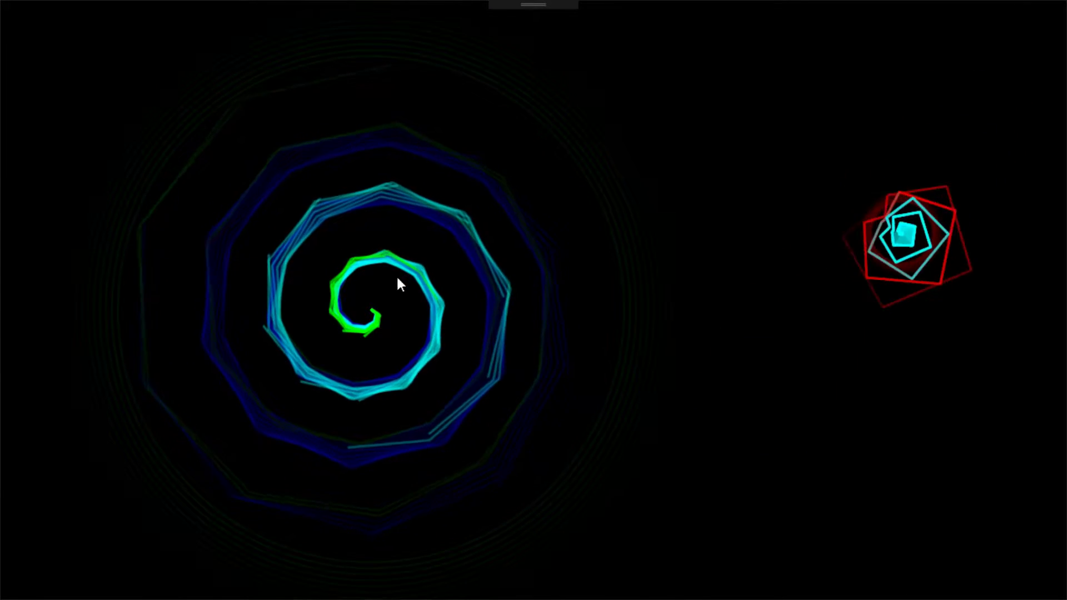
pyautogui.moveTo(399, 282); pyautogui.dragTo(611, 256)
pyautogui.moveTo(945, 245); pyautogui.dragTo(559, 322)
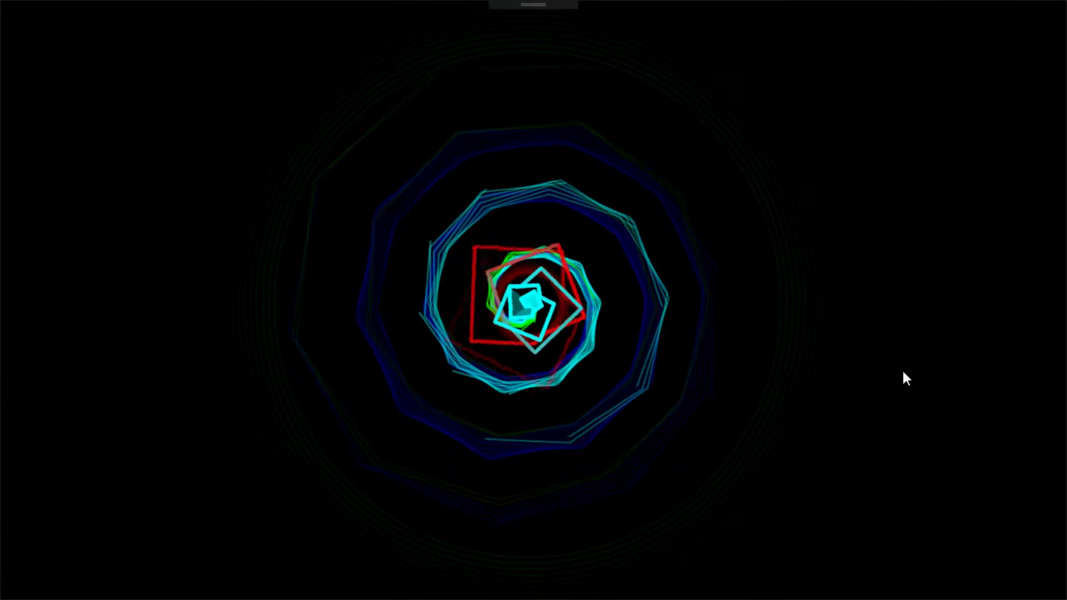
# Set the large spiral shape's end stencil to Spiral in its shape manager, and close the manager.
pyautogui.press('s')
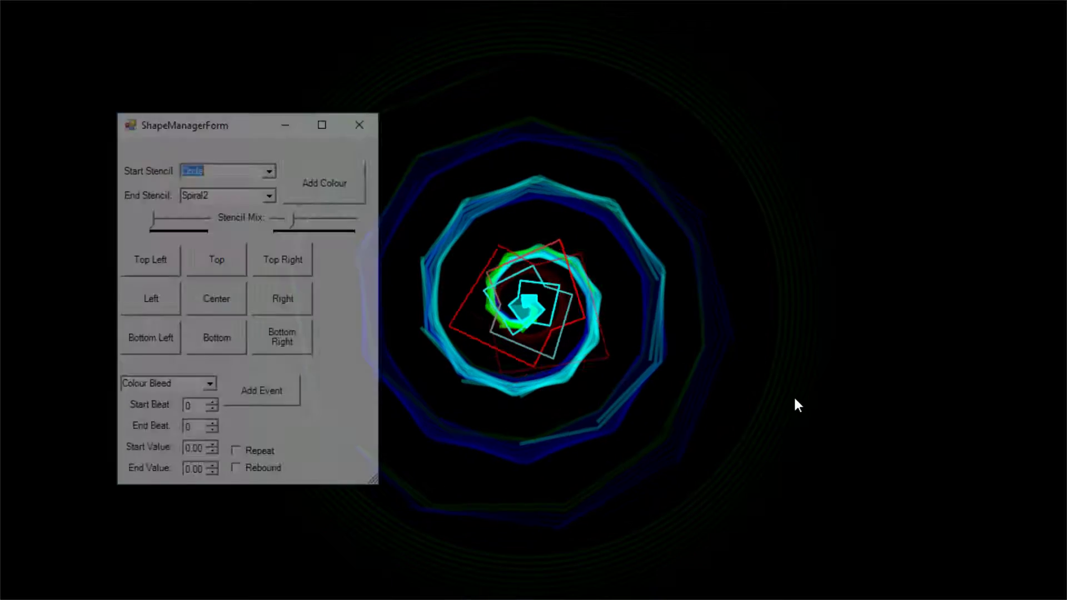
pyautogui.moveTo(232, 128); pyautogui.dragTo(899, 101)
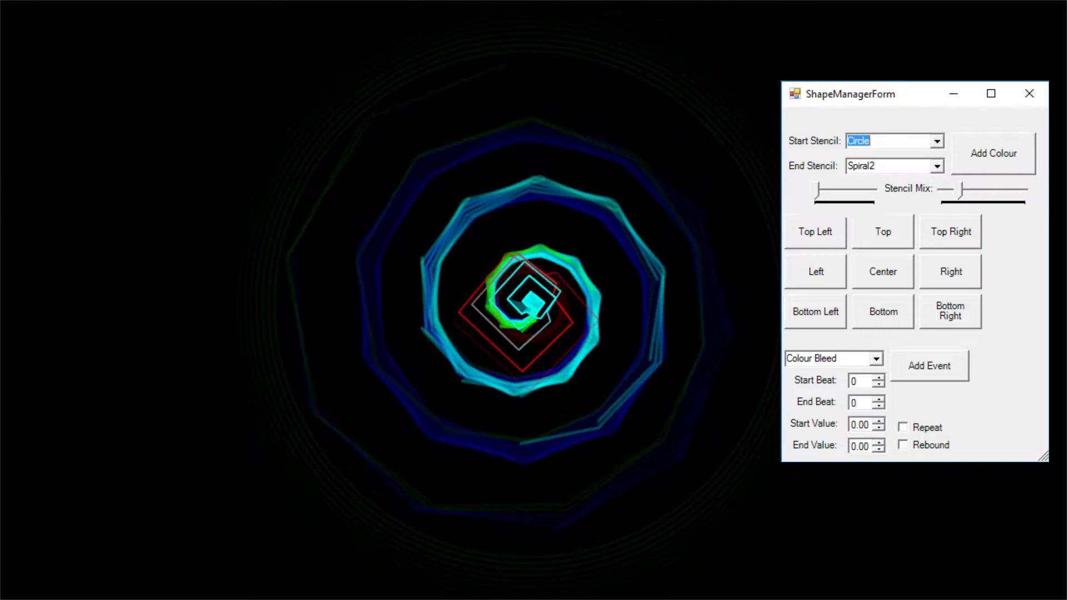
pyautogui.click(937, 167)
pyautogui.scroll(1, 907, 225)
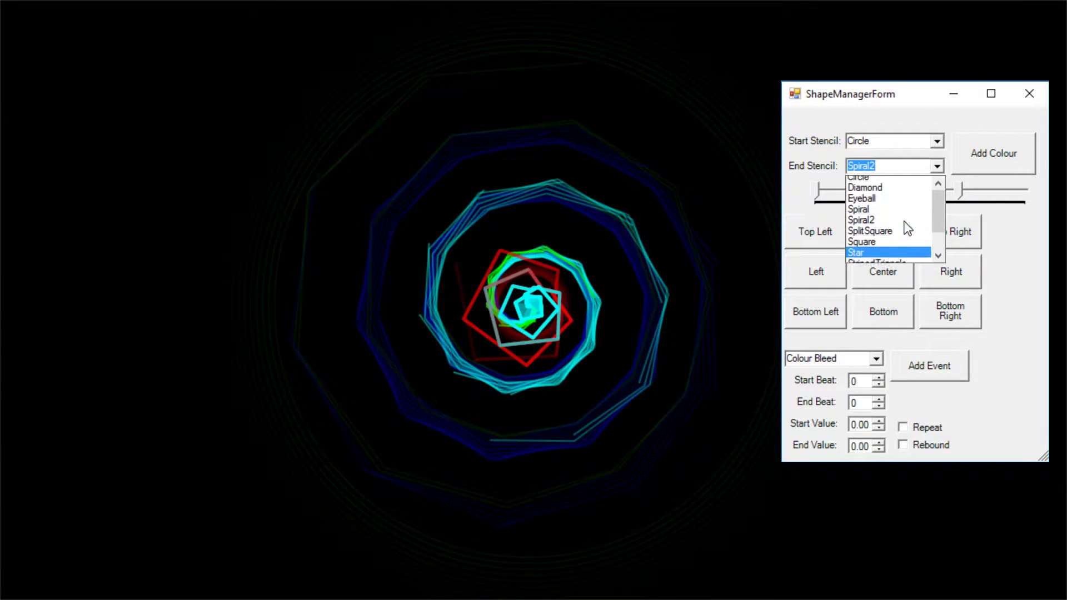
pyautogui.click(896, 216)
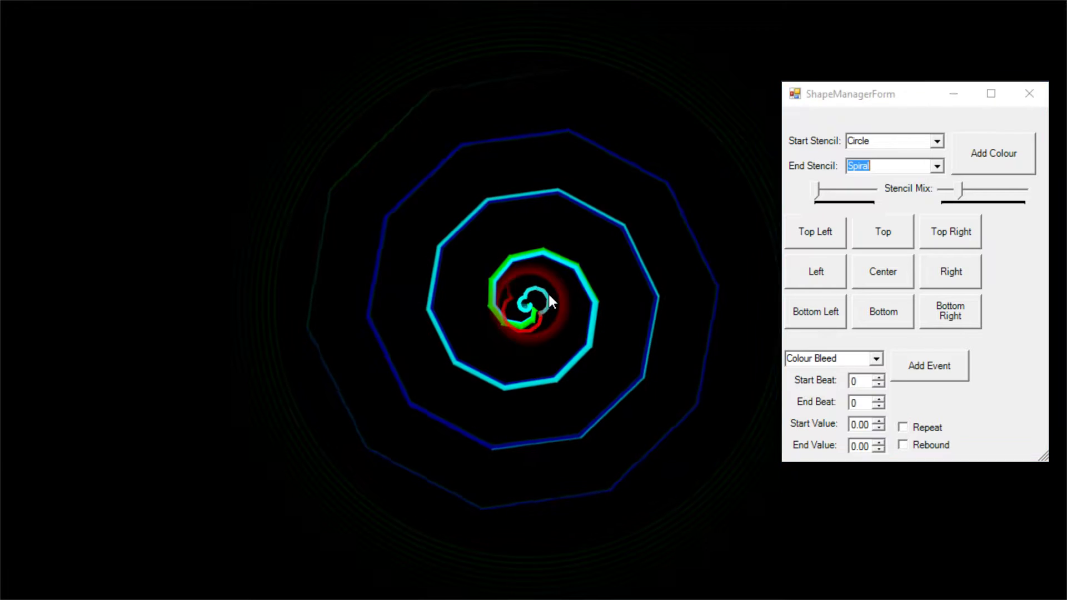
pyautogui.click(1043, 86)
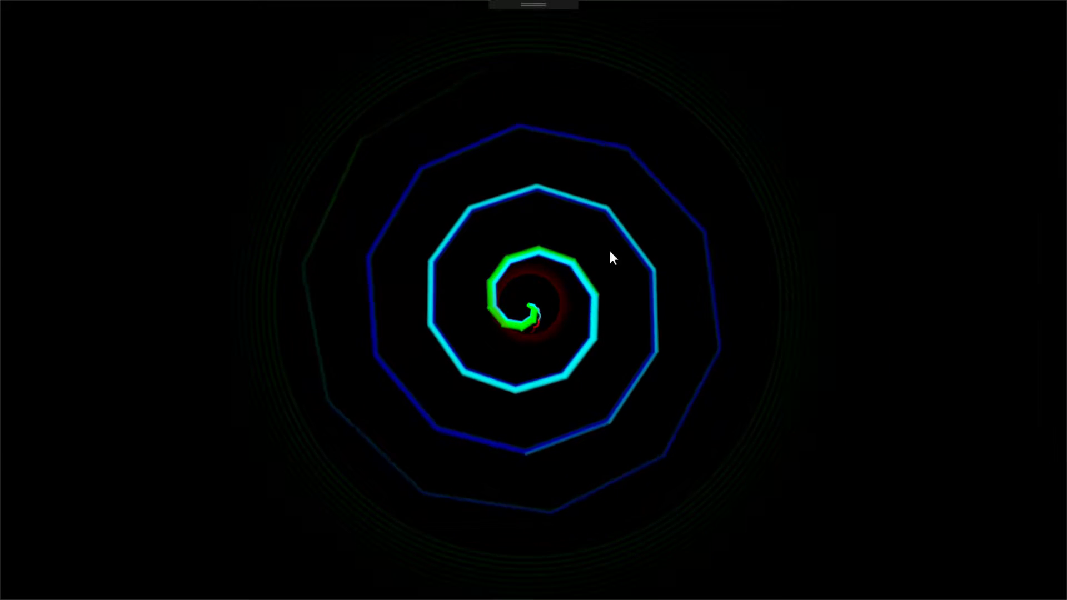
# Open the shape manager of the small central shape, set its end stencil to Spiral, and close the manager.
pyautogui.click(558, 295)
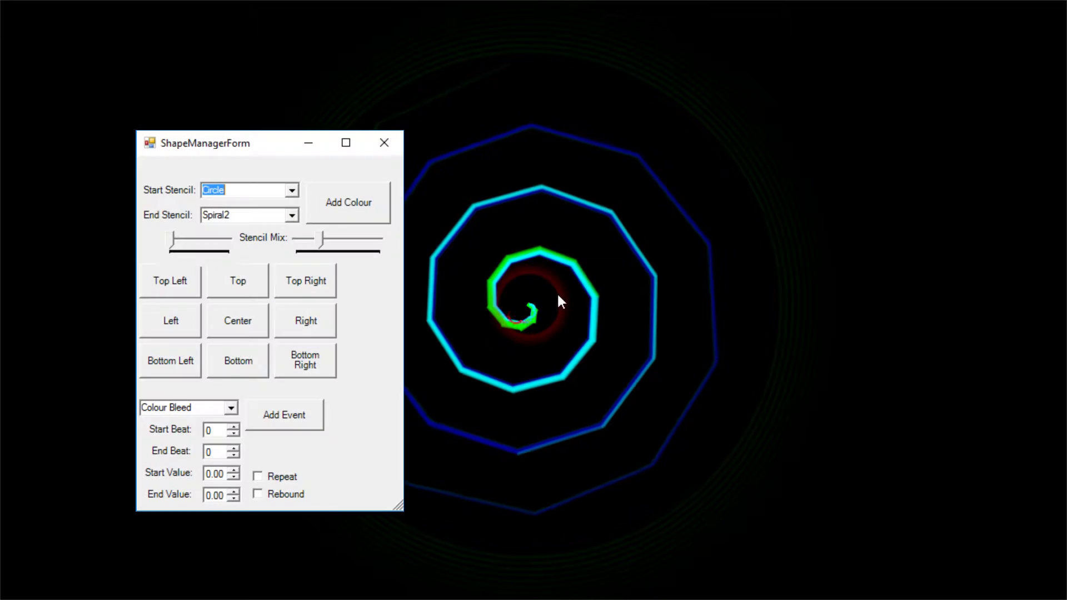
pyautogui.click(293, 215)
pyautogui.click(284, 231)
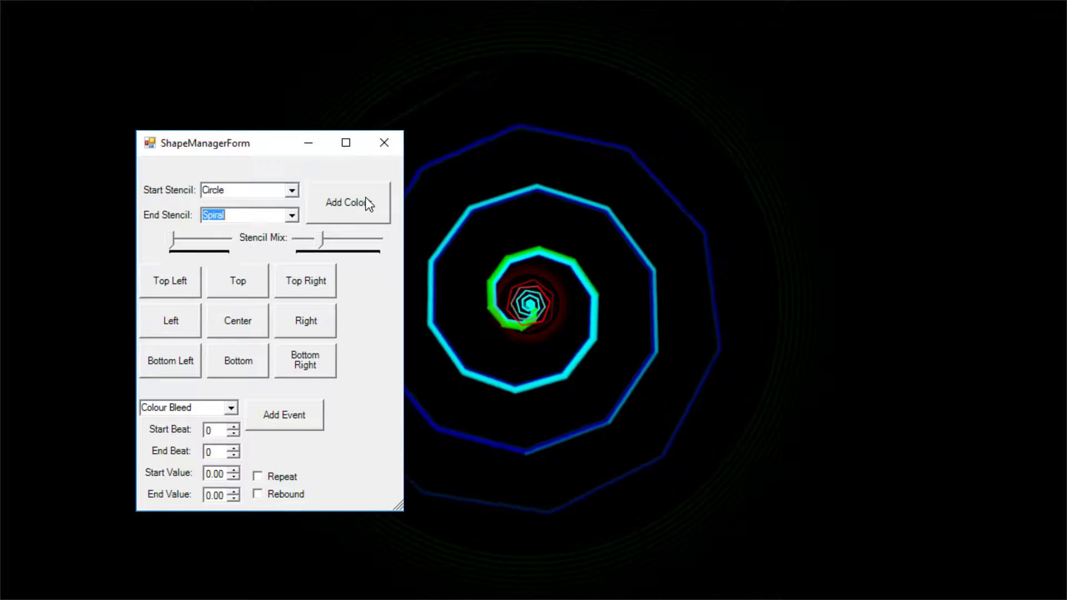
pyautogui.click(383, 144)
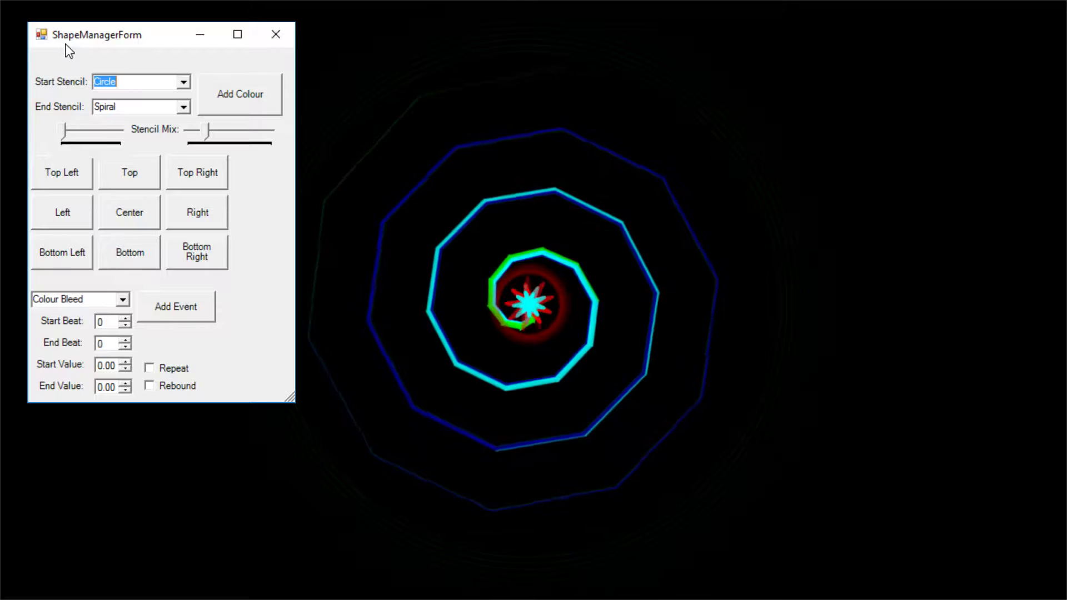
# Move the large shape's manager clear of the artwork and try Diamond, Star and Triangle as its start stencil.
pyautogui.moveTo(65, 44); pyautogui.dragTo(813, 136)
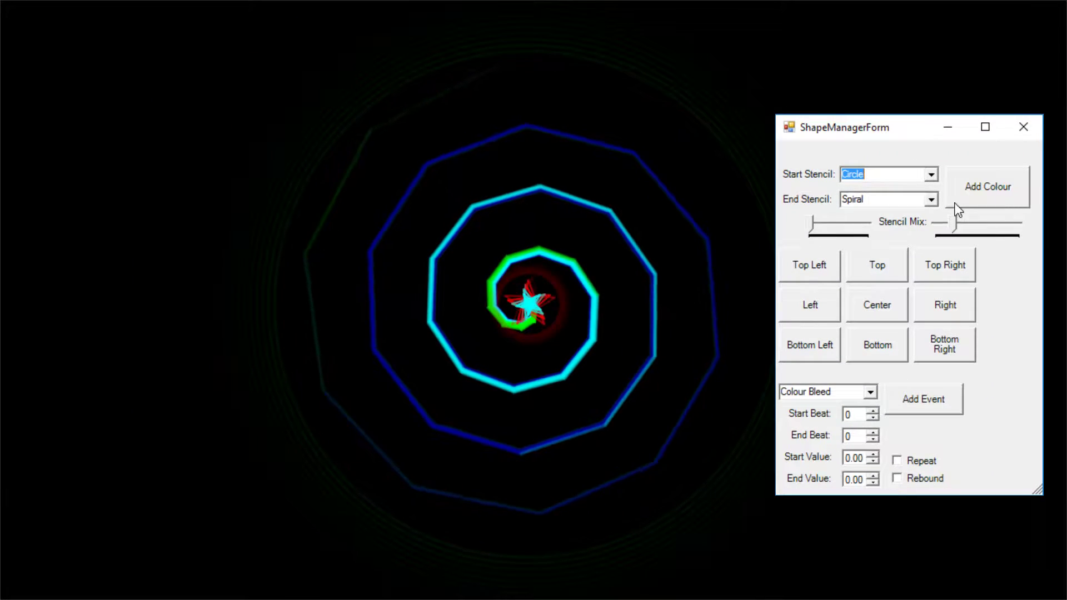
pyautogui.click(930, 175)
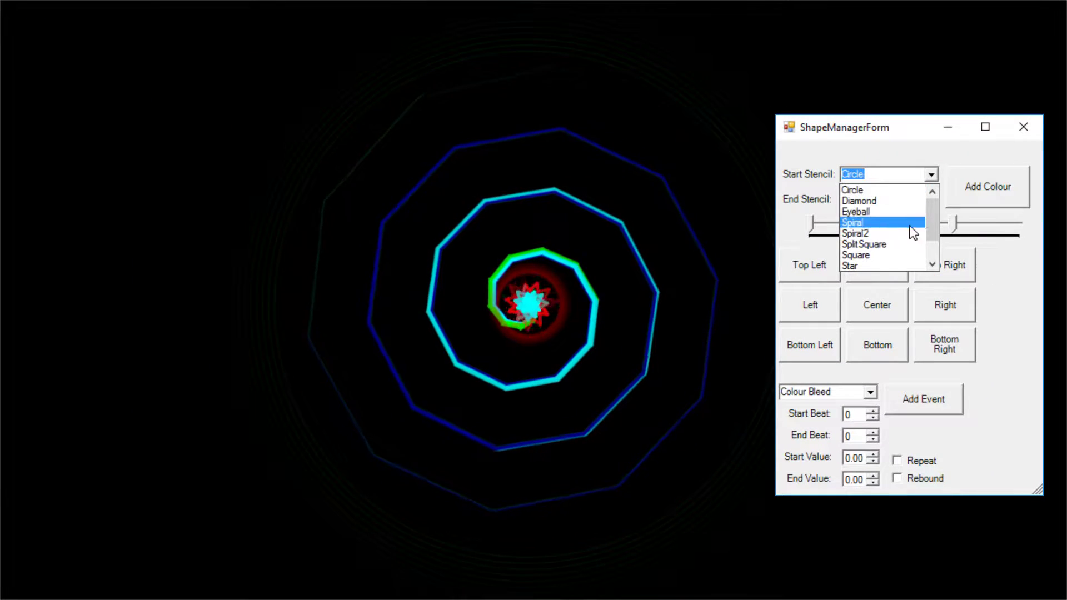
pyautogui.click(867, 200)
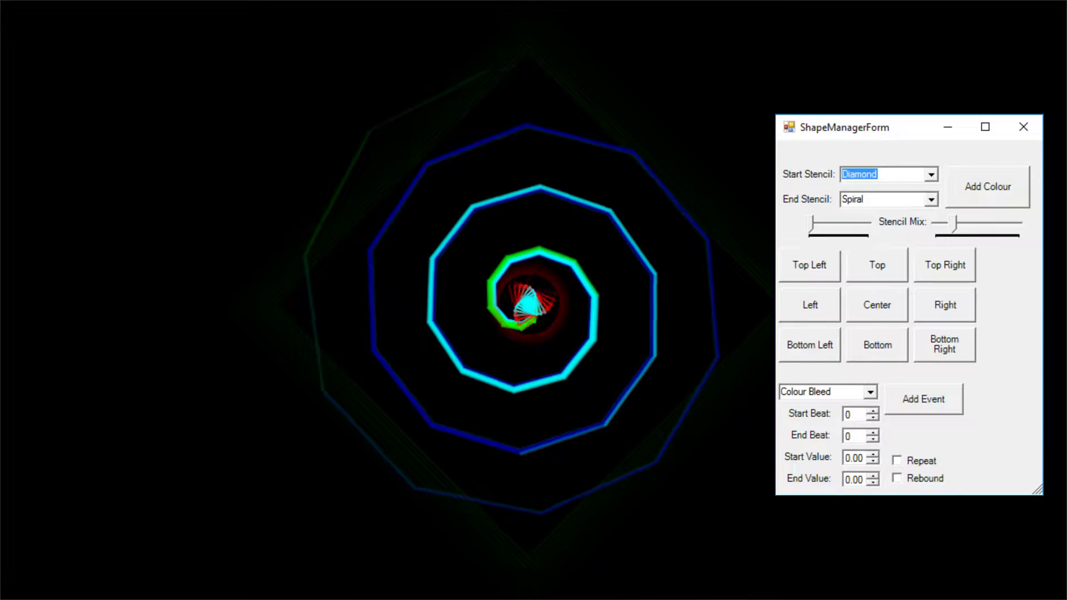
pyautogui.click(935, 177)
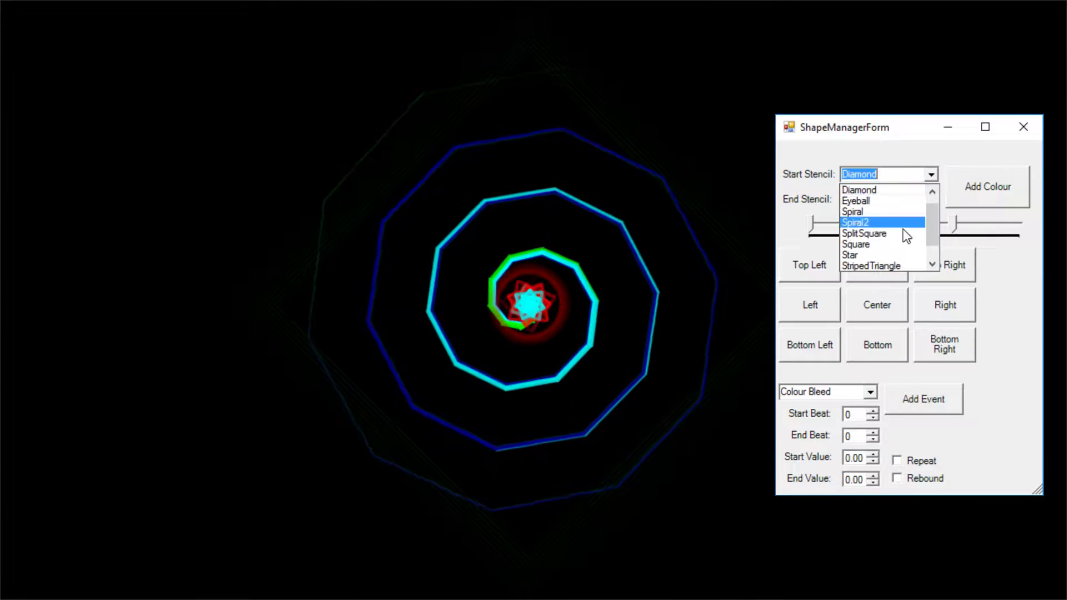
pyautogui.click(889, 255)
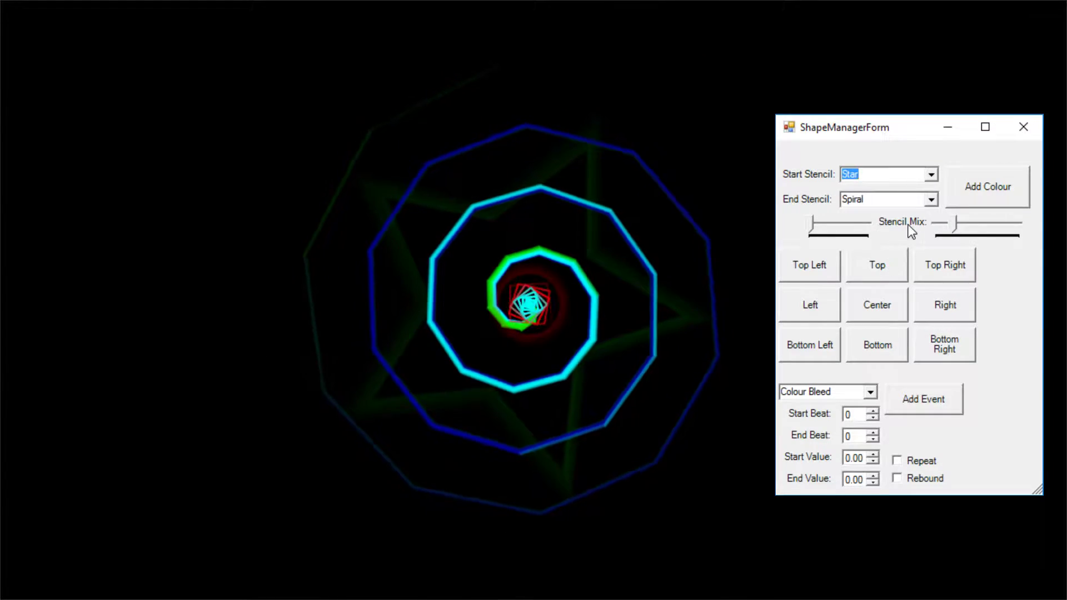
pyautogui.click(934, 176)
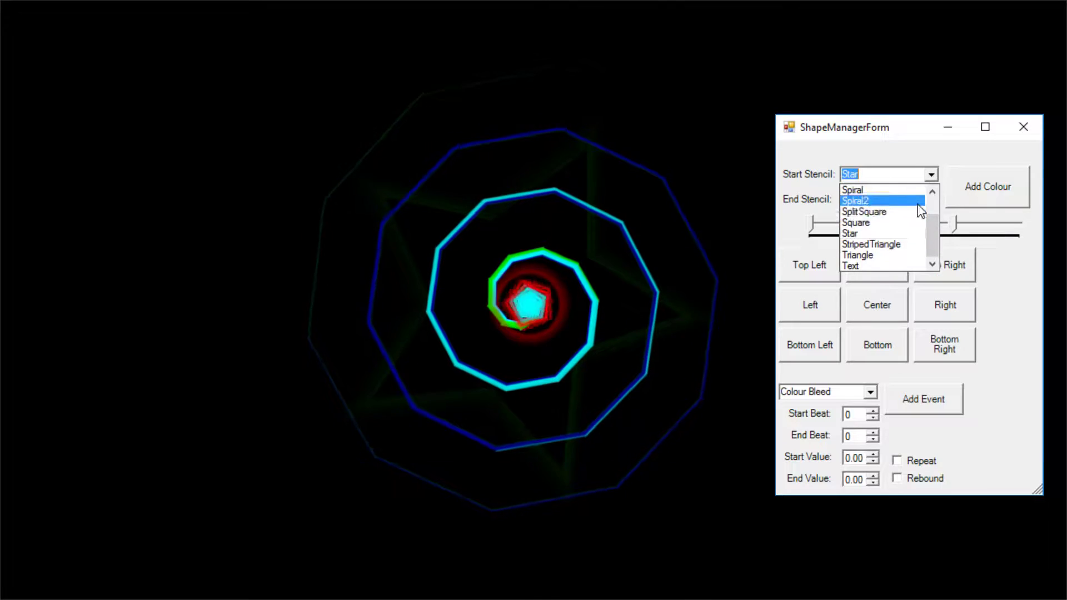
pyautogui.click(896, 259)
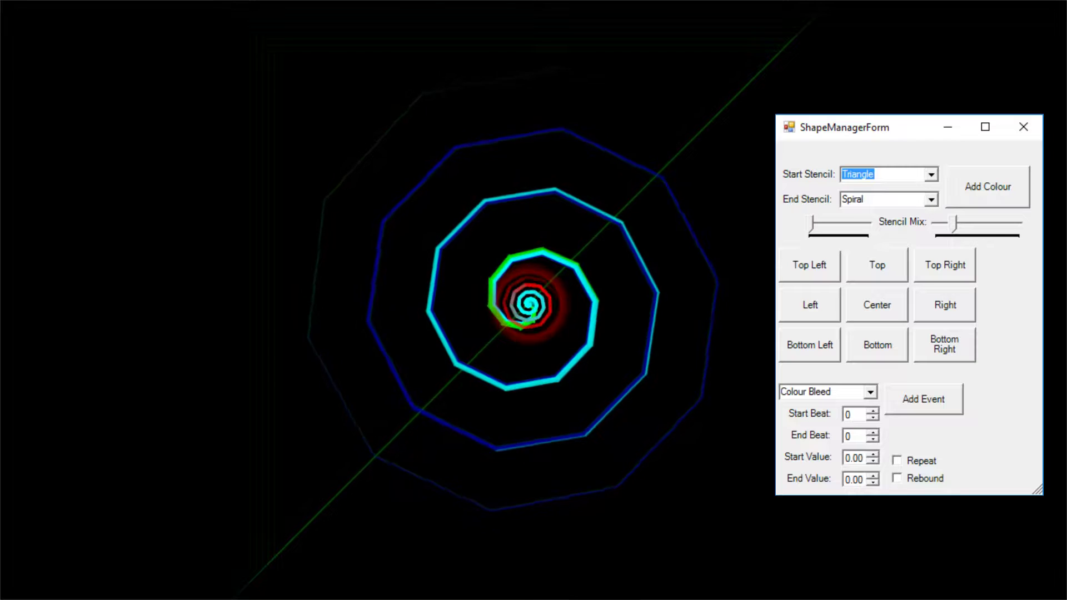
# Switch the large shape's start stencil to Text and enter "Whaddup Y'all" as its wording.
pyautogui.click(932, 176)
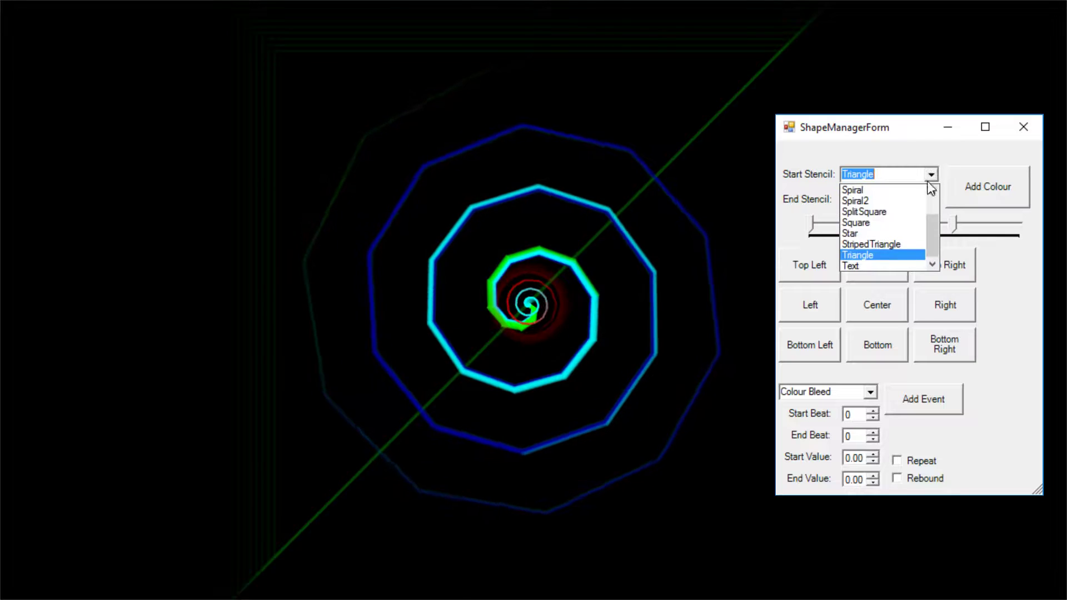
pyautogui.click(886, 266)
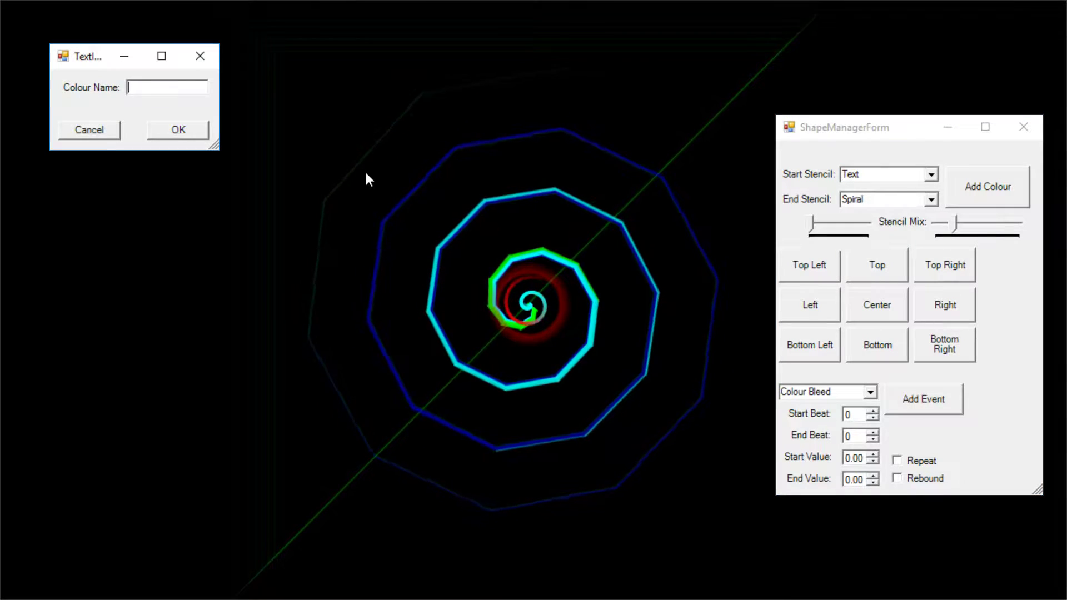
pyautogui.write('Whaddup')
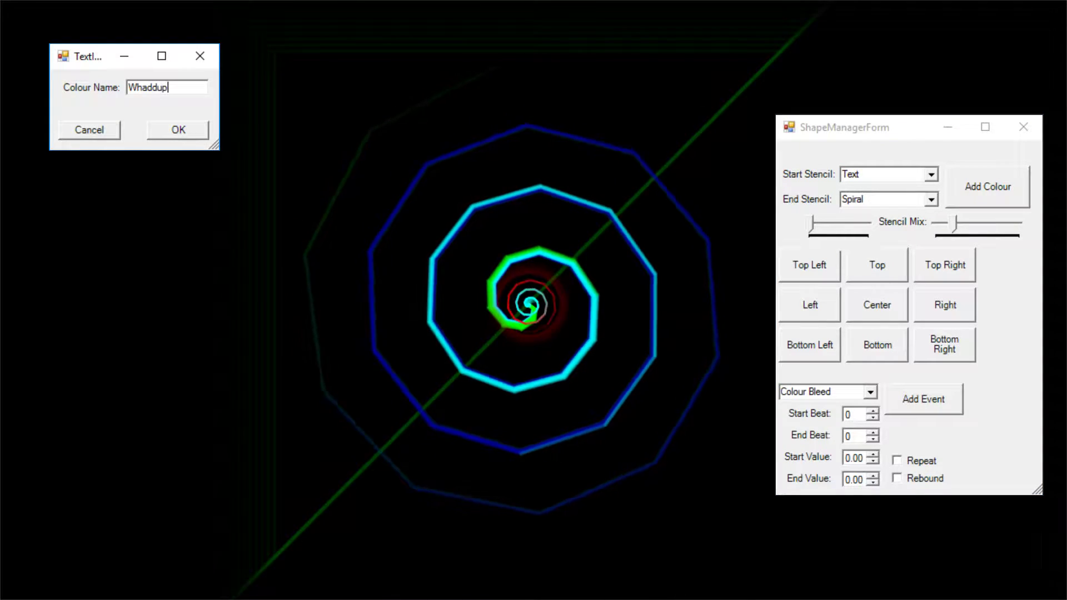
pyautogui.write(" Y'all")
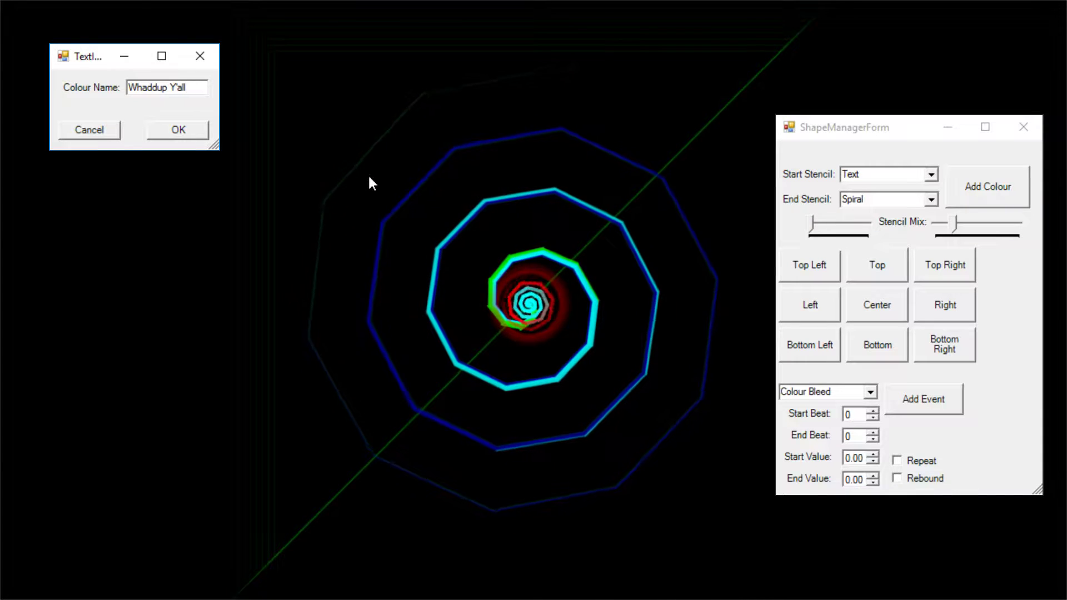
pyautogui.click(195, 137)
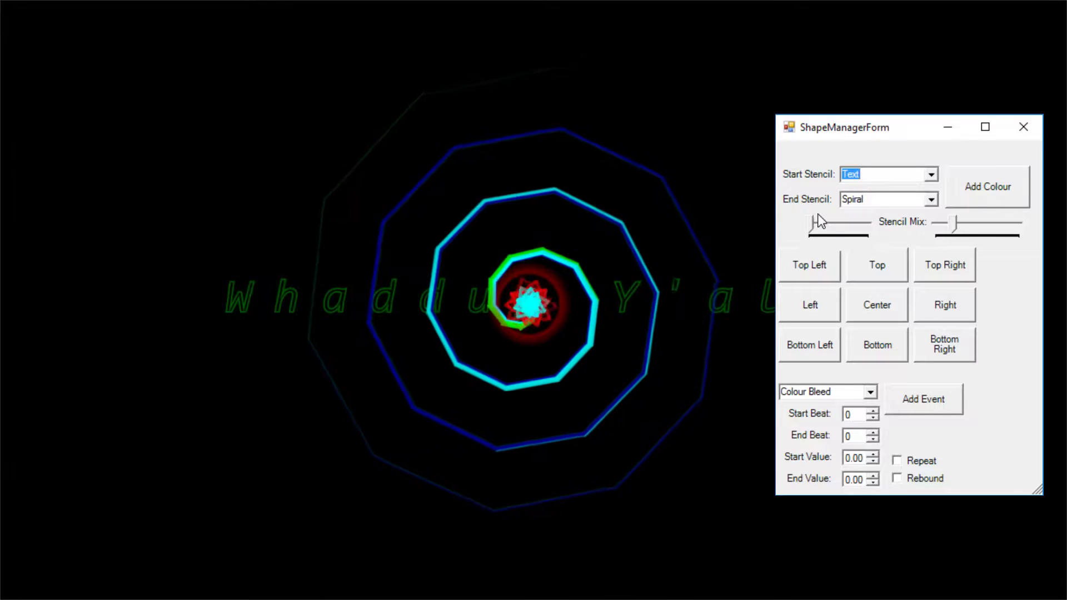
# Raise the first Stencil Mix slider to its maximum and set the start stencil to Eyeball.
pyautogui.moveTo(811, 220); pyautogui.dragTo(877, 240)
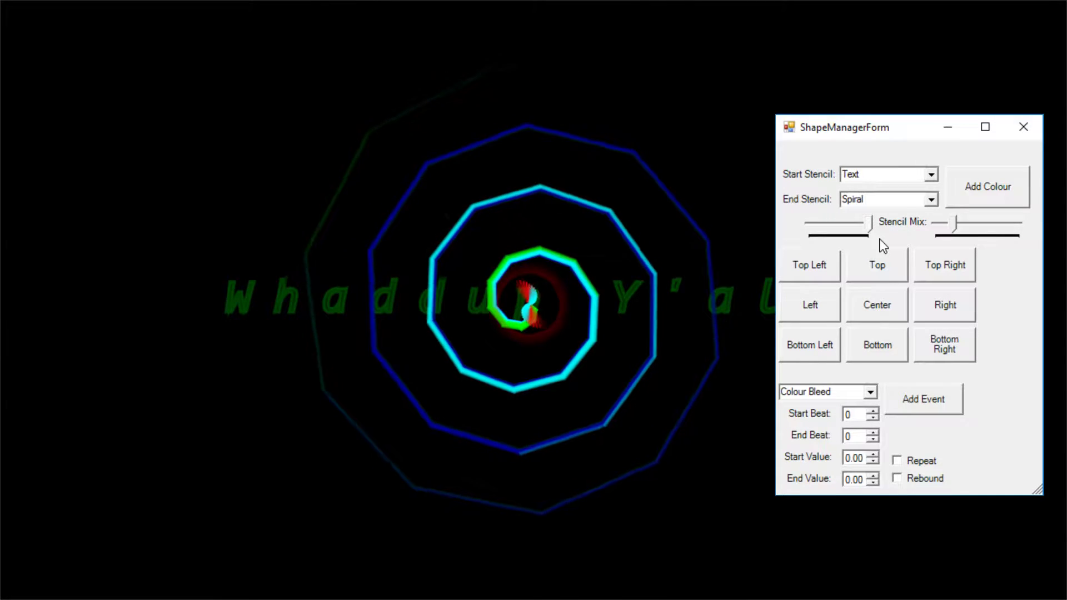
pyautogui.click(931, 174)
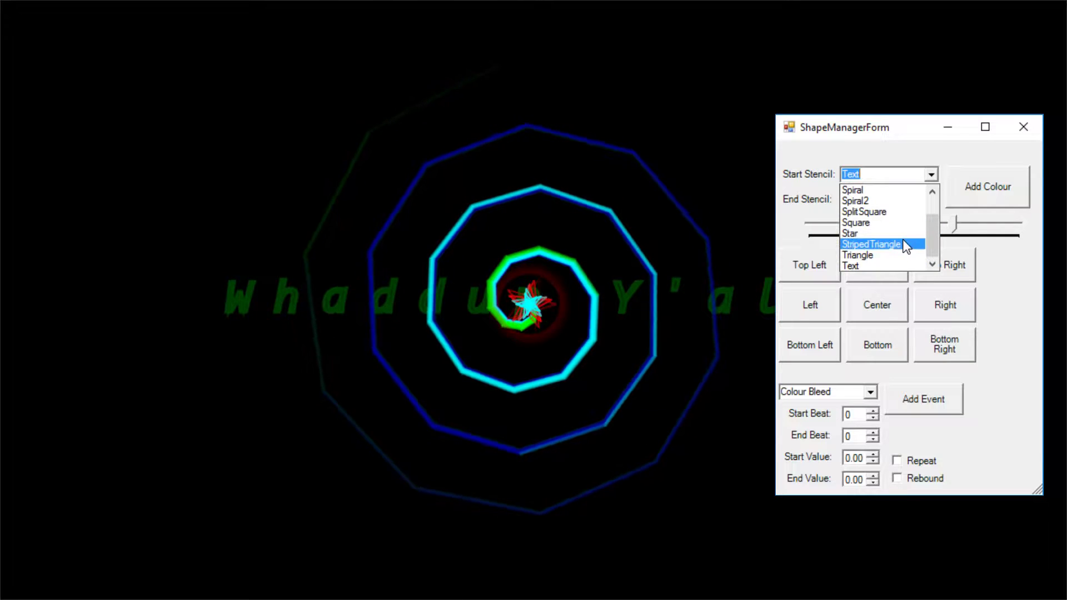
pyautogui.scroll(1, 901, 247)
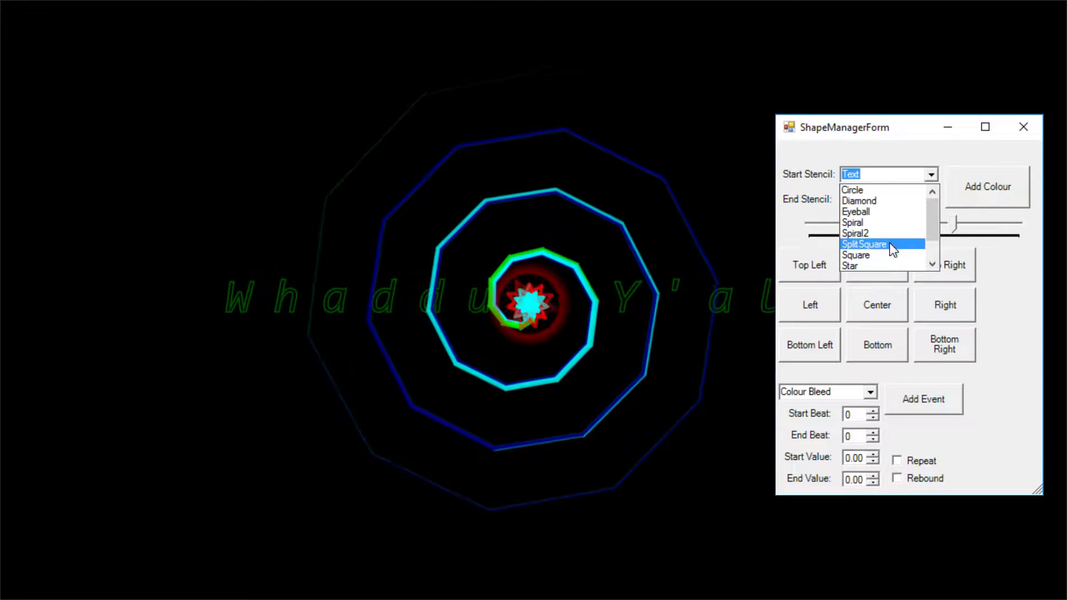
pyautogui.click(894, 212)
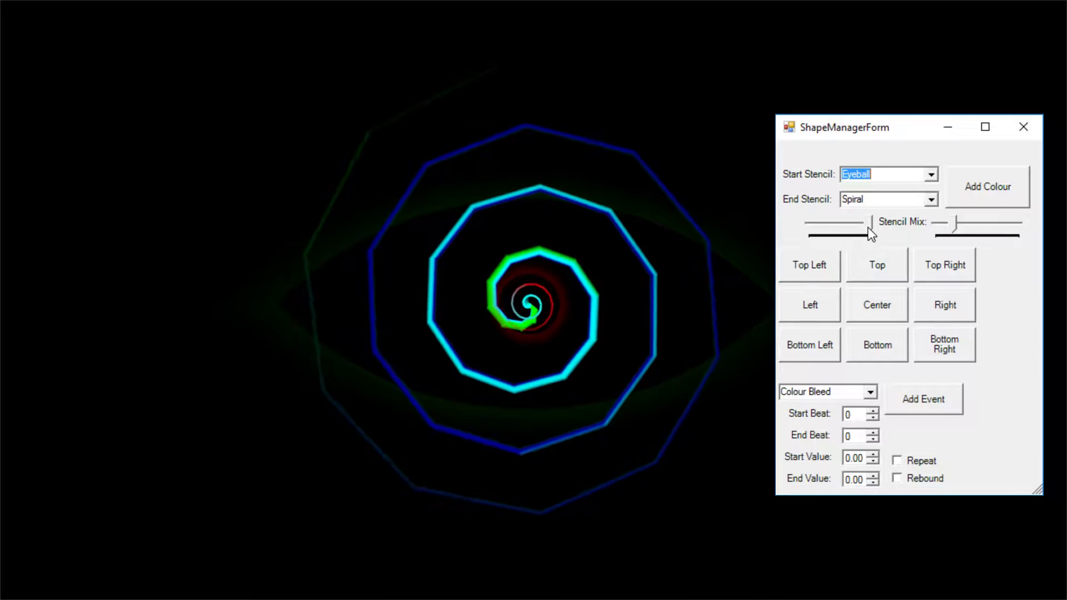
# Sweep the second Stencil Mix slider nearly to its maximum to blend towards Eyeball, and return it near its low end.
pyautogui.moveTo(870, 222)
pyautogui.mouseDown()
pyautogui.moveTo(802, 228)
pyautogui.moveTo(886, 227)
pyautogui.mouseUp()
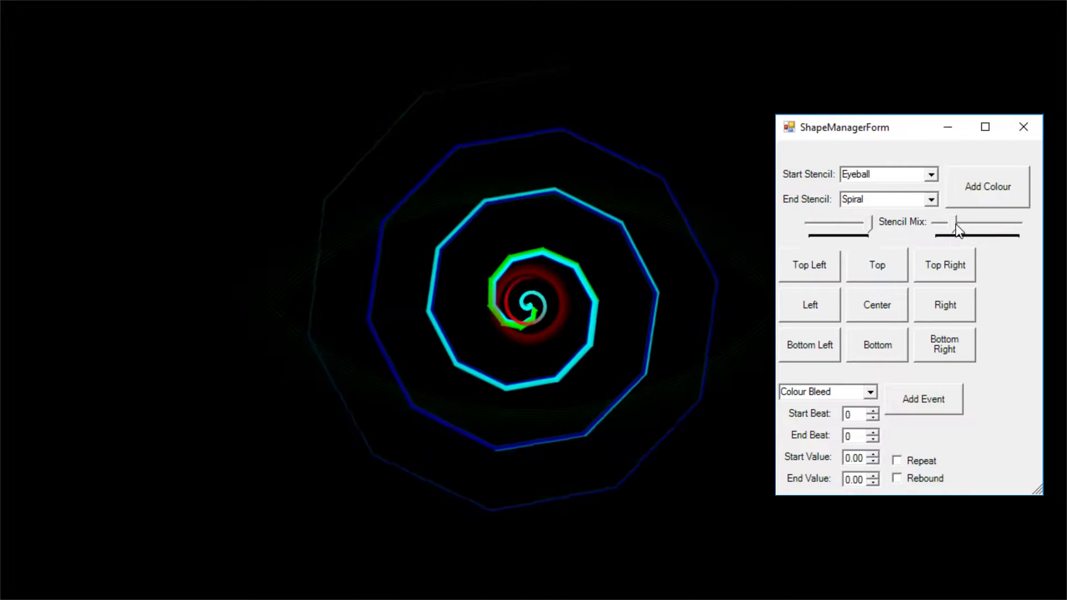
pyautogui.moveTo(962, 221); pyautogui.dragTo(1015, 222)
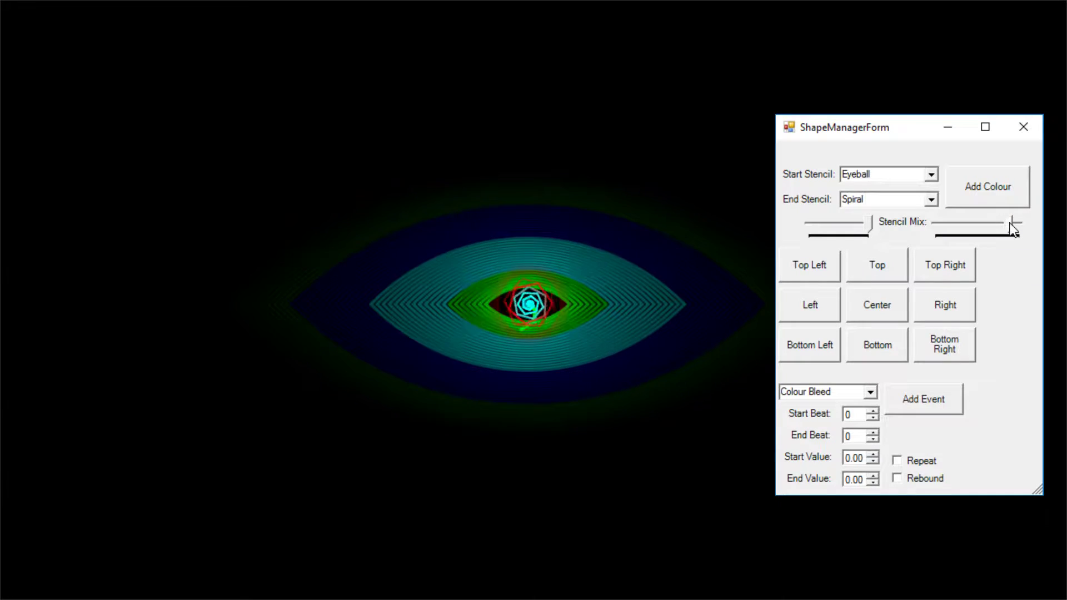
pyautogui.moveTo(958, 226)
pyautogui.mouseDown()
pyautogui.moveTo(940, 230)
pyautogui.moveTo(969, 234)
pyautogui.mouseUp()
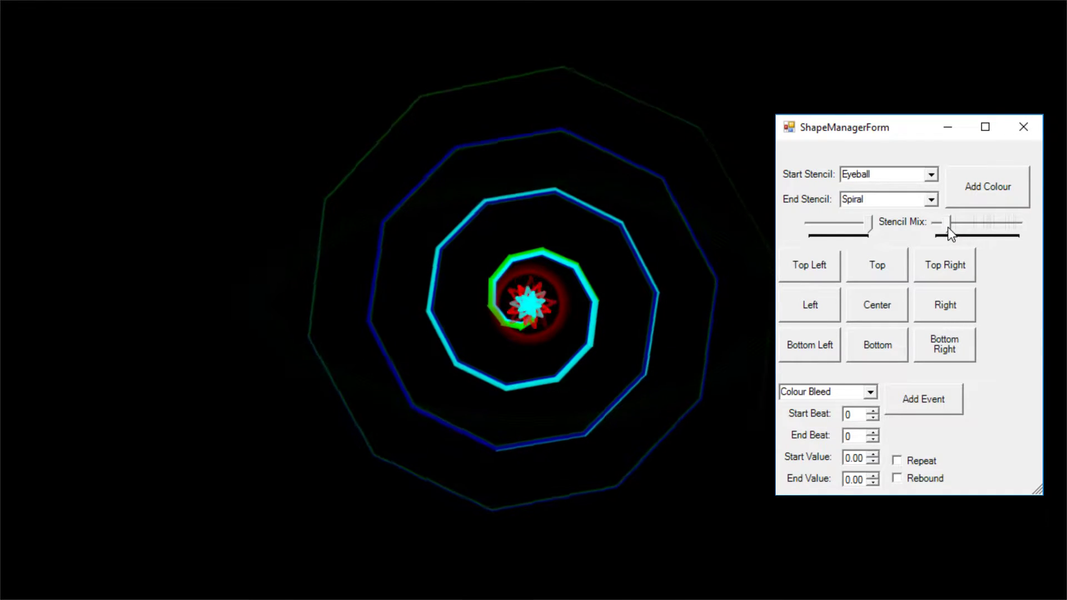
# Position the large shape at the left, right, top and bottom presets in turn, and return it to the centre.
pyautogui.click(829, 304)
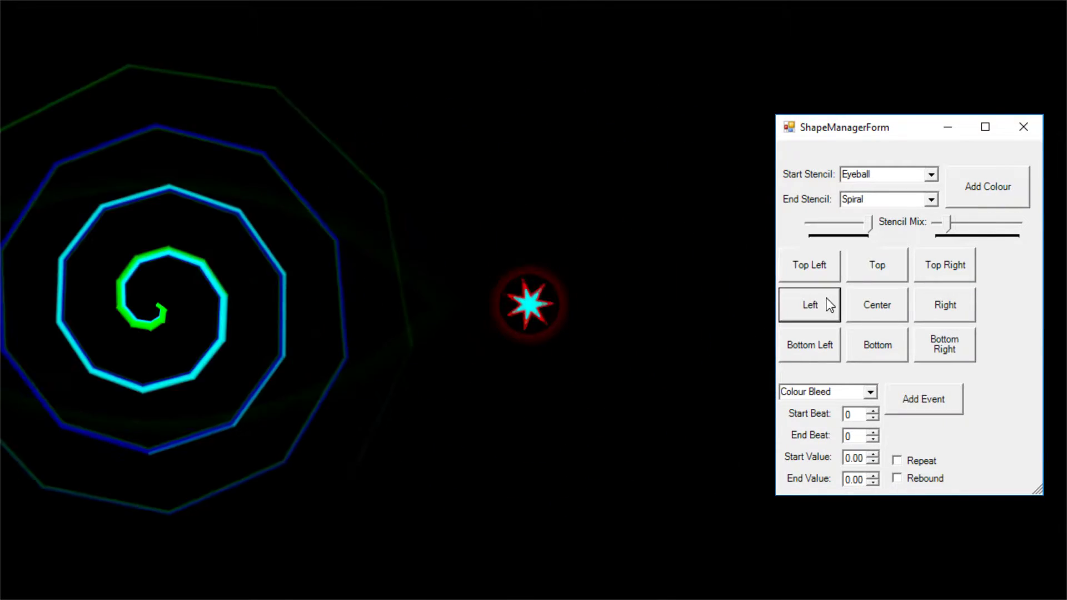
pyautogui.click(936, 305)
pyautogui.click(885, 269)
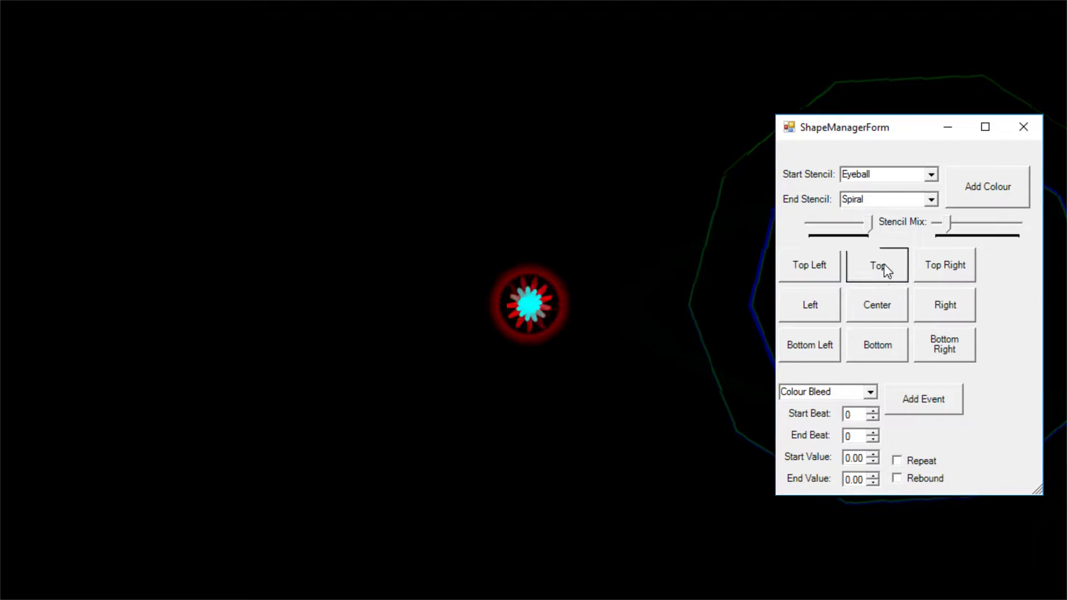
pyautogui.click(874, 344)
pyautogui.click(872, 314)
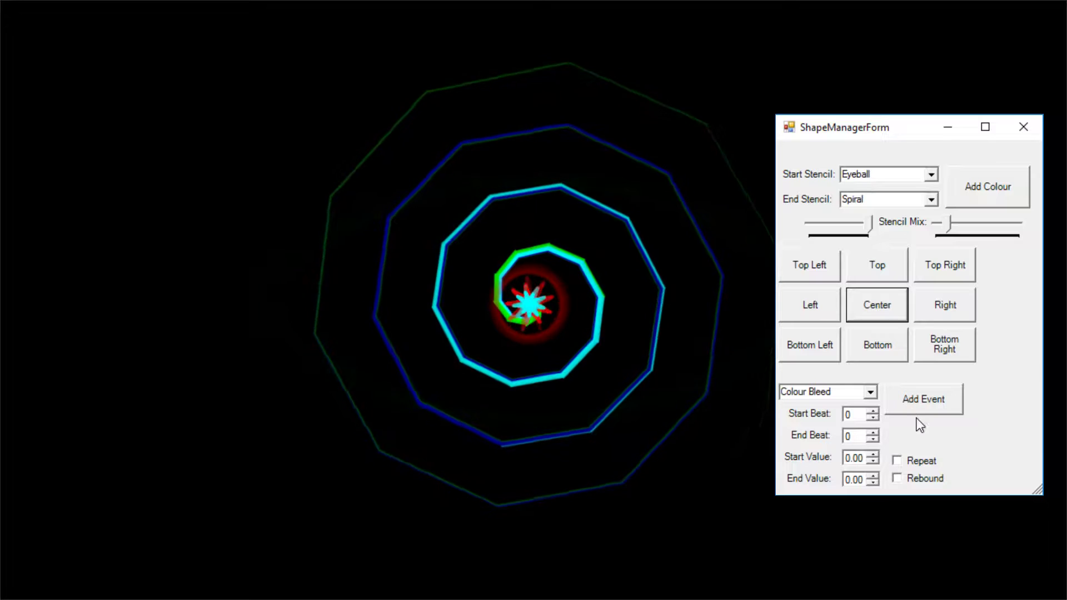
# Look through the event types that can be assigned to the shape, from Colour Bleed to FilledMix.
pyautogui.click(870, 394)
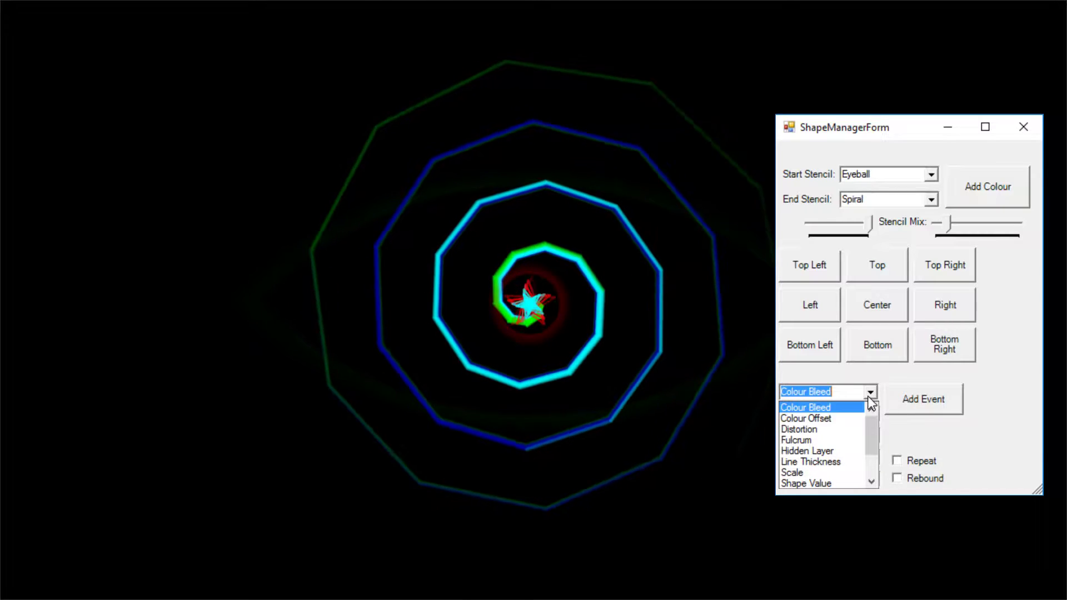
pyautogui.scroll(-2, 860, 417)
pyautogui.scroll(2, 844, 440)
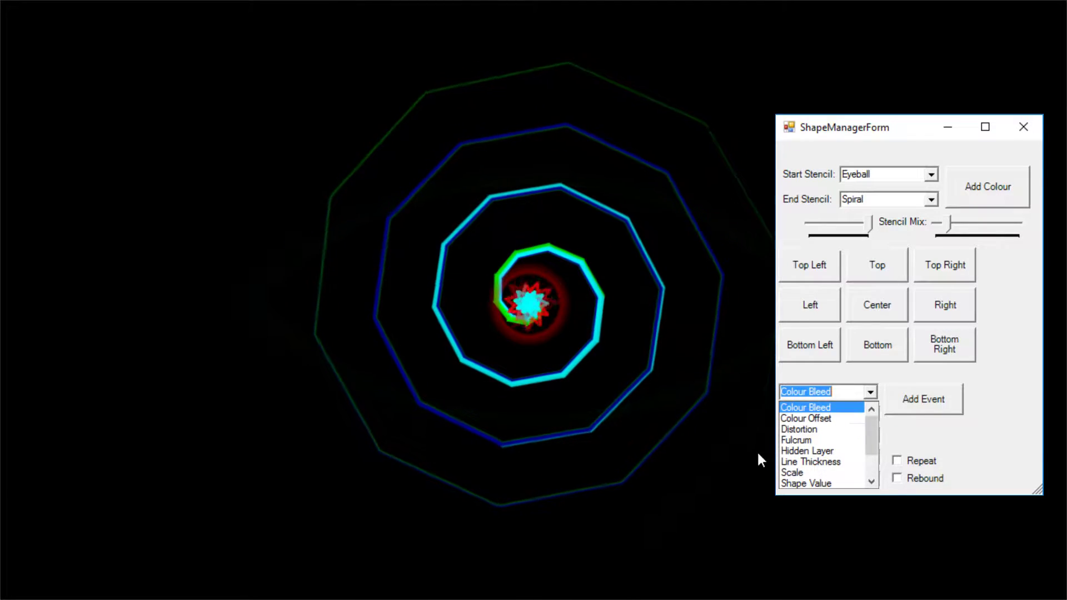
pyautogui.scroll(-2, 856, 445)
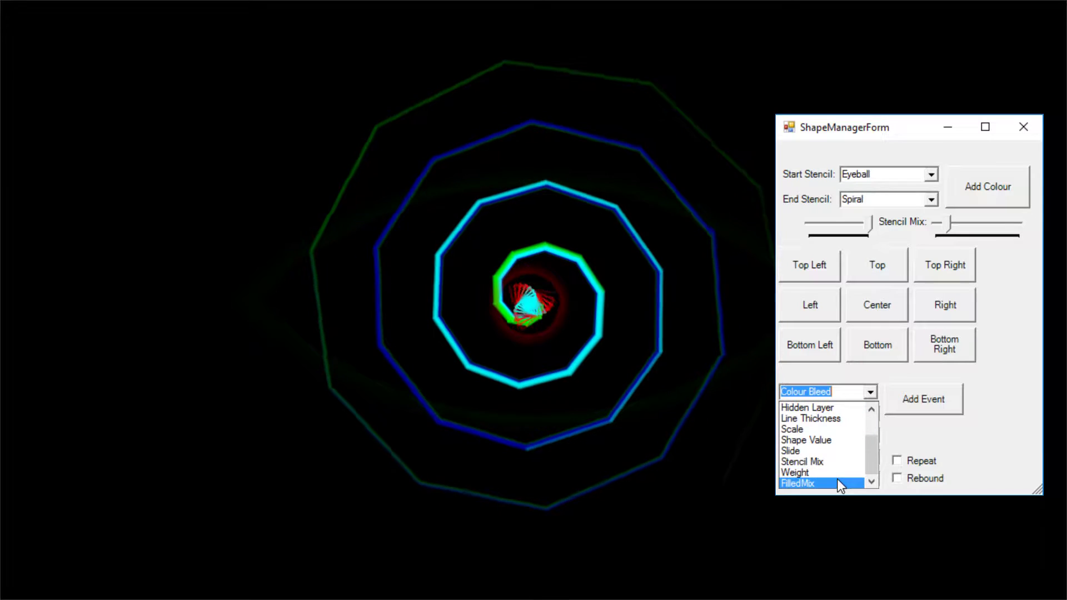
pyautogui.scroll(3, 837, 481)
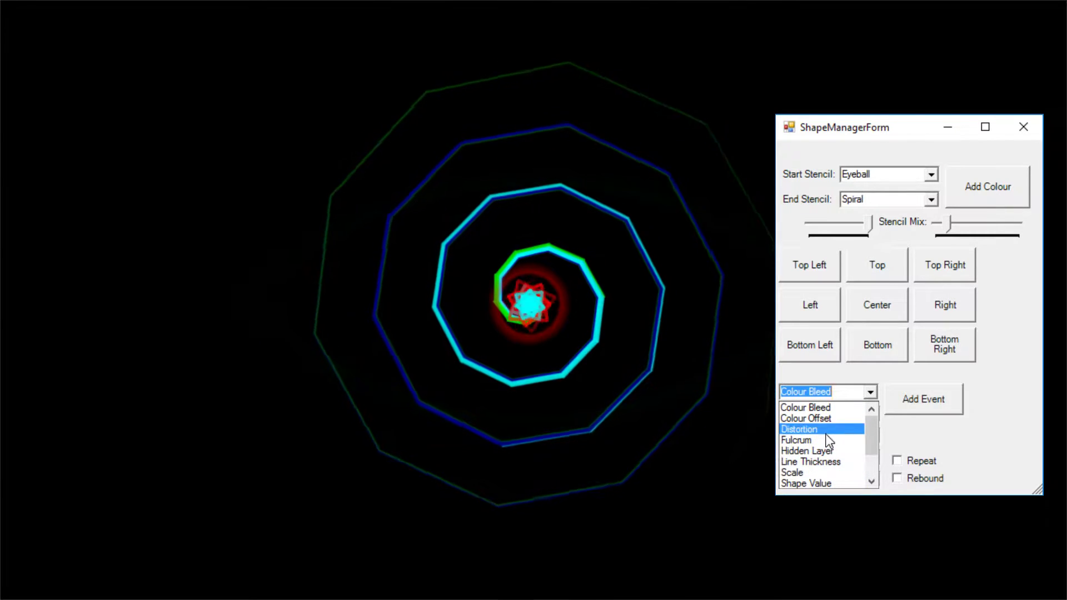
pyautogui.scroll(-2, 841, 437)
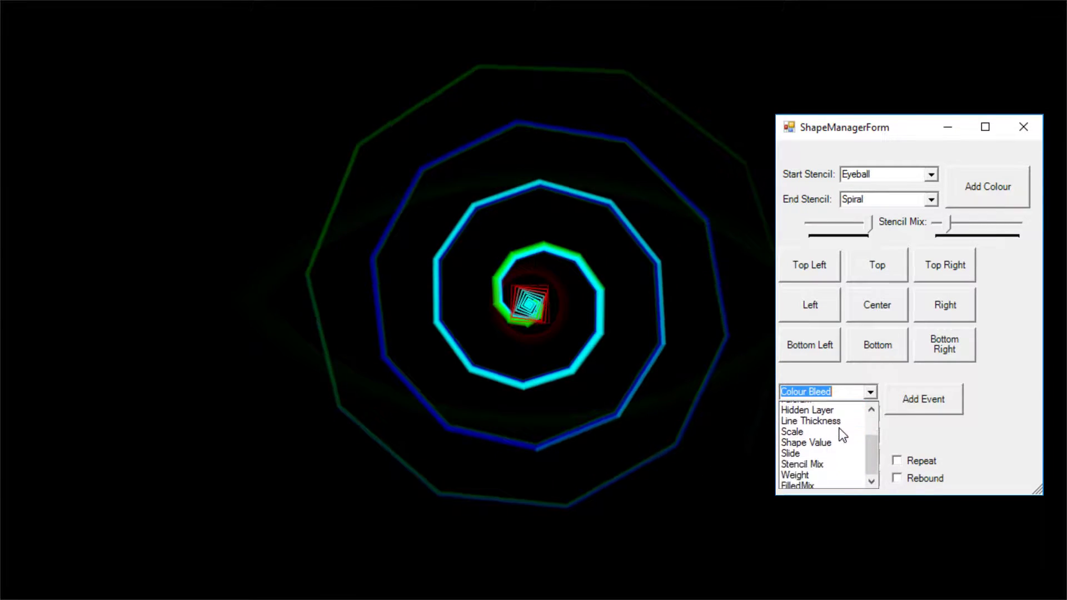
pyautogui.scroll(1, 837, 482)
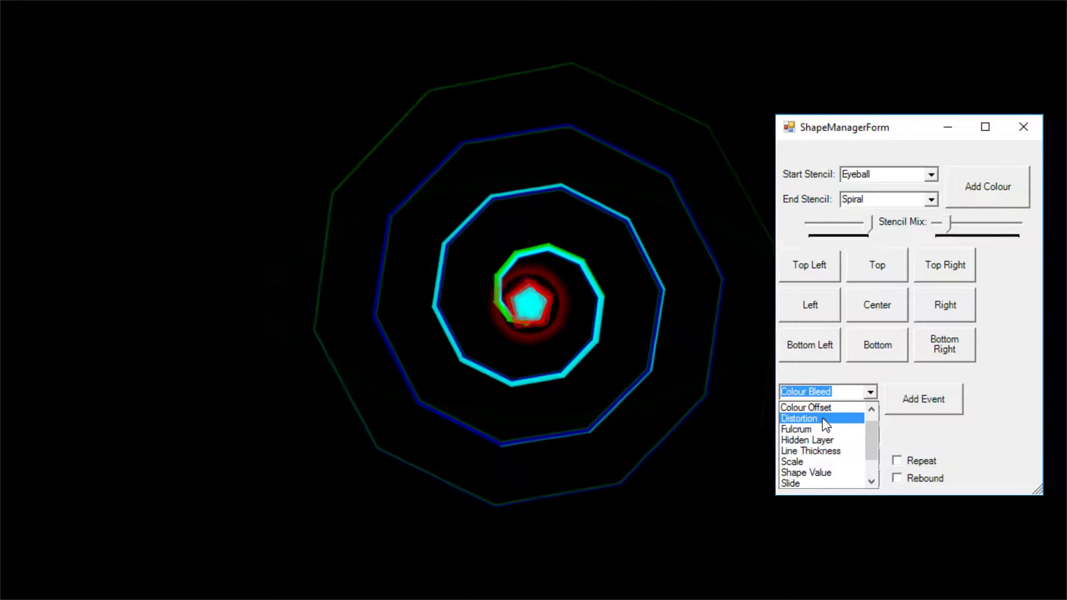
pyautogui.scroll(-1, 826, 426)
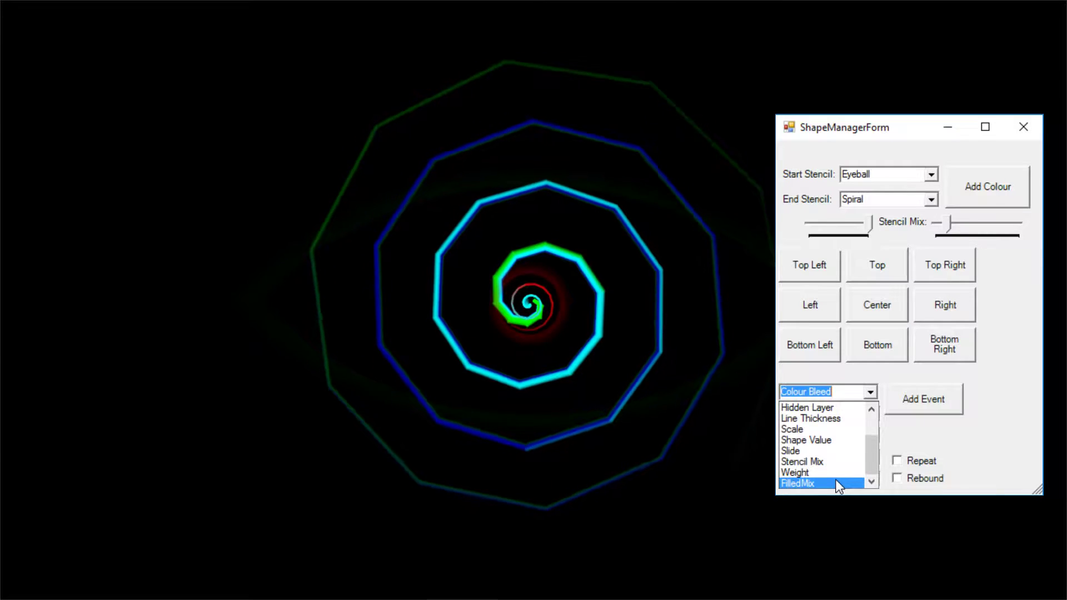
pyautogui.click(870, 228)
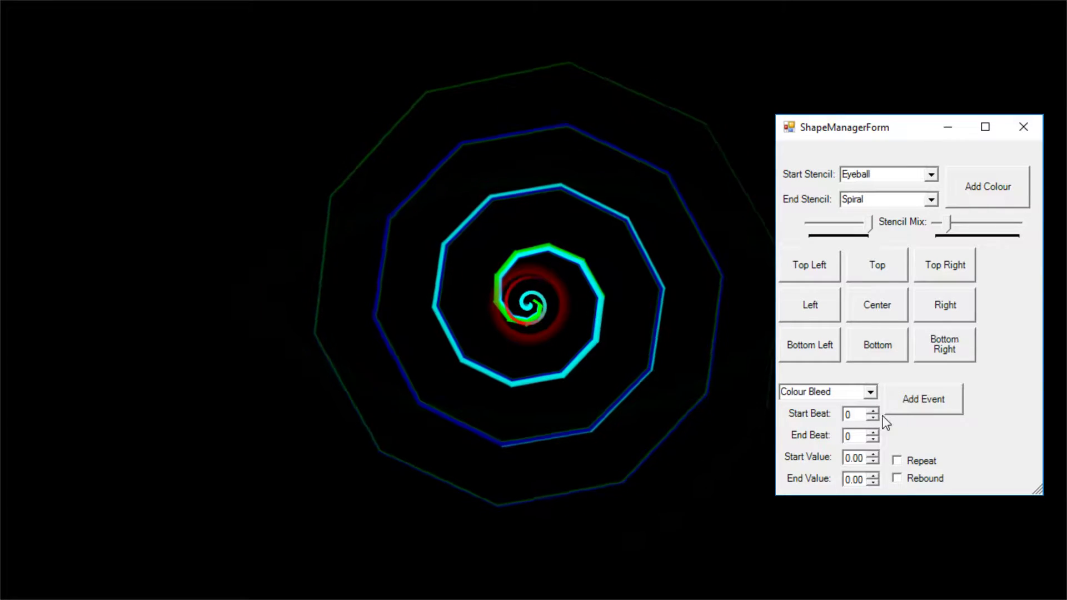
# Add a repeating, rebounding FilledMix event over beats 0 to 4 with values 0.00 to 1.00, and set the end stencil to Spiral2.
pyautogui.click(871, 396)
pyautogui.scroll(-2, 822, 462)
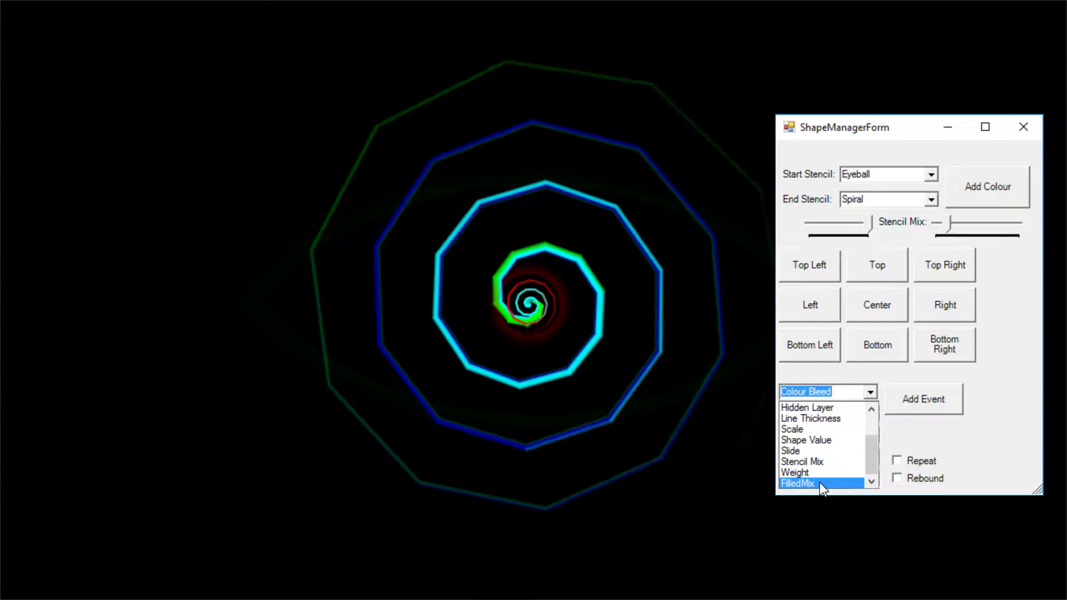
pyautogui.click(819, 482)
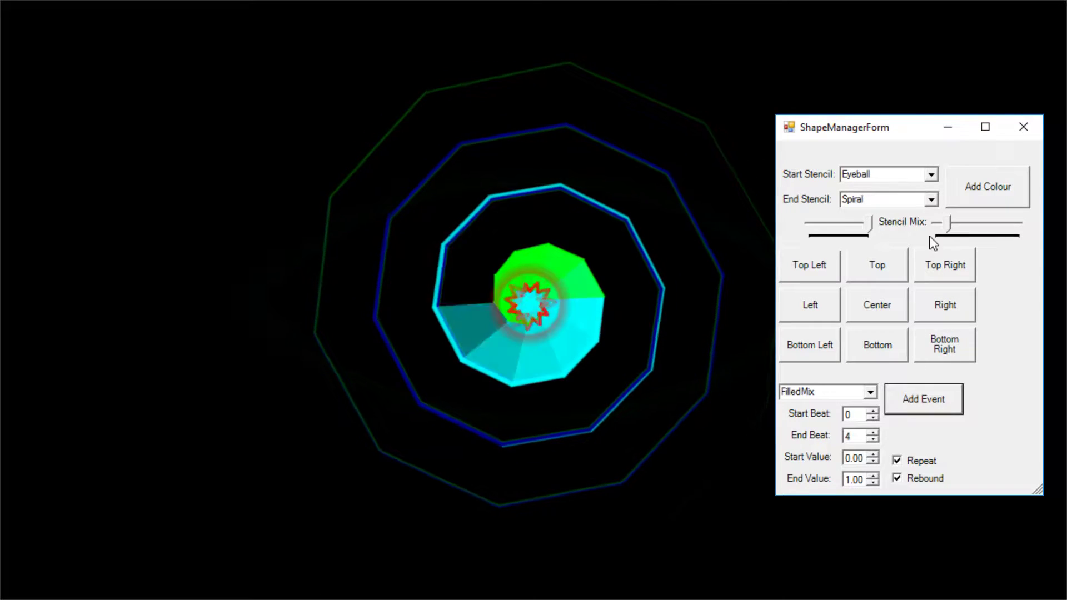
pyautogui.click(932, 201)
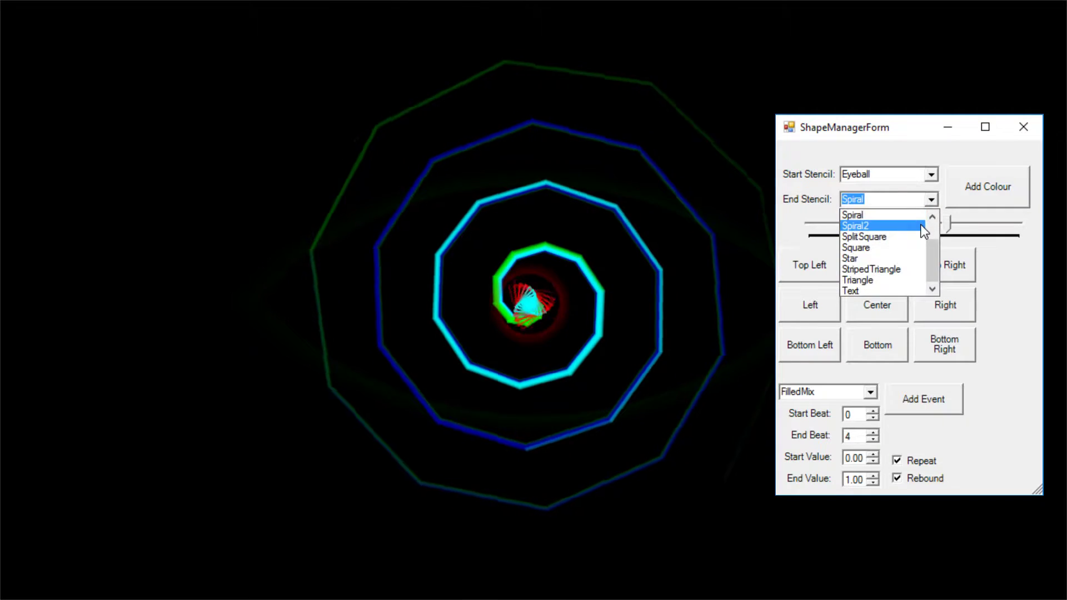
pyautogui.click(924, 230)
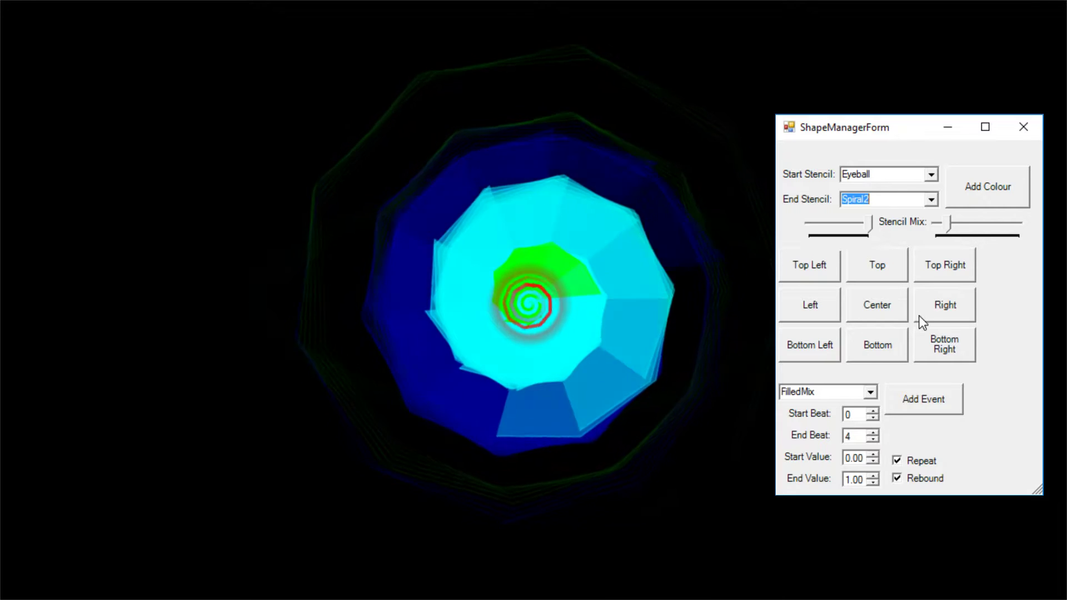
# Add a repeating, rebounding Line Thickness event over beats 0 to 8 with values 1.00 to 5.00, and close the shape manager.
pyautogui.click(870, 393)
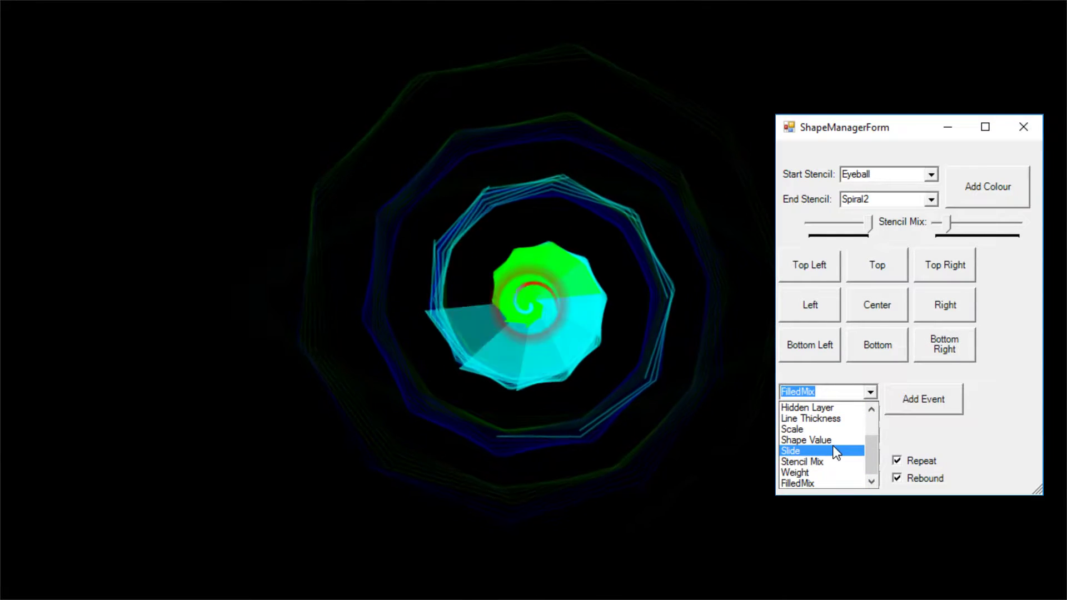
pyautogui.scroll(1, 848, 455)
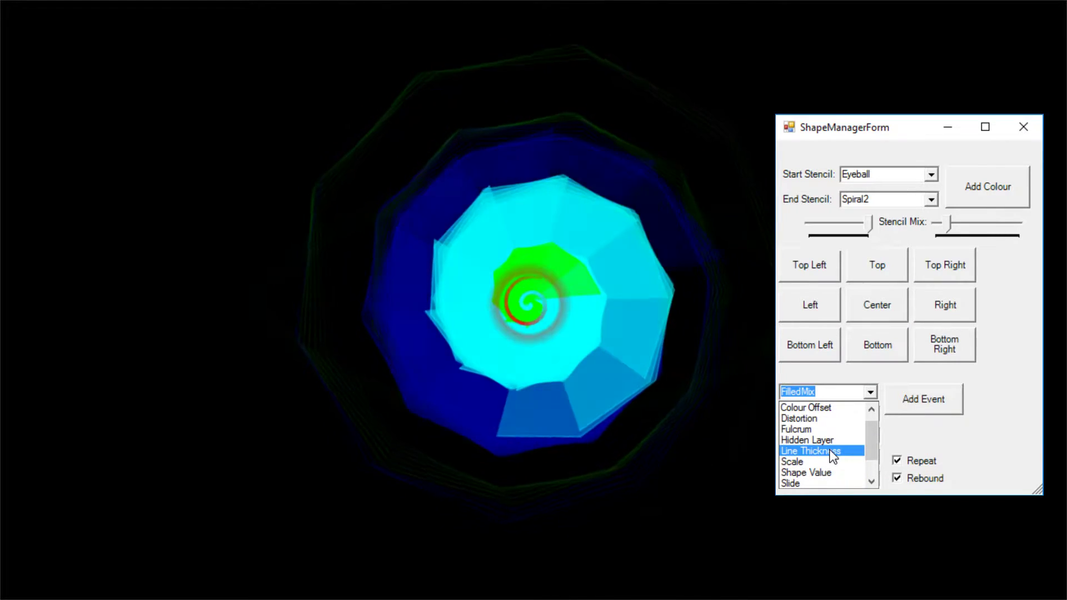
pyautogui.click(832, 453)
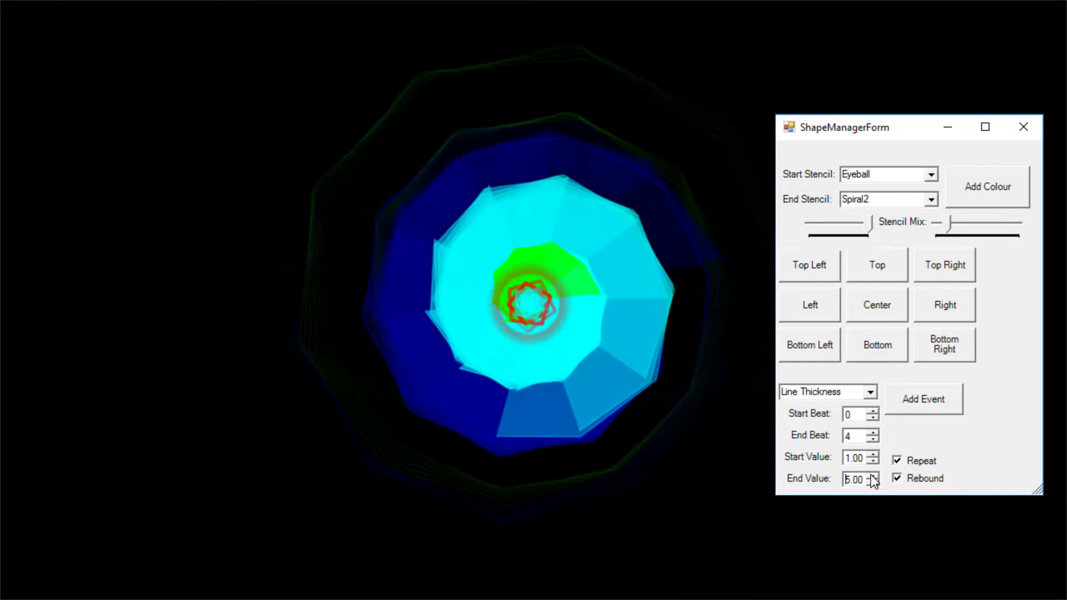
pyautogui.click(874, 434)
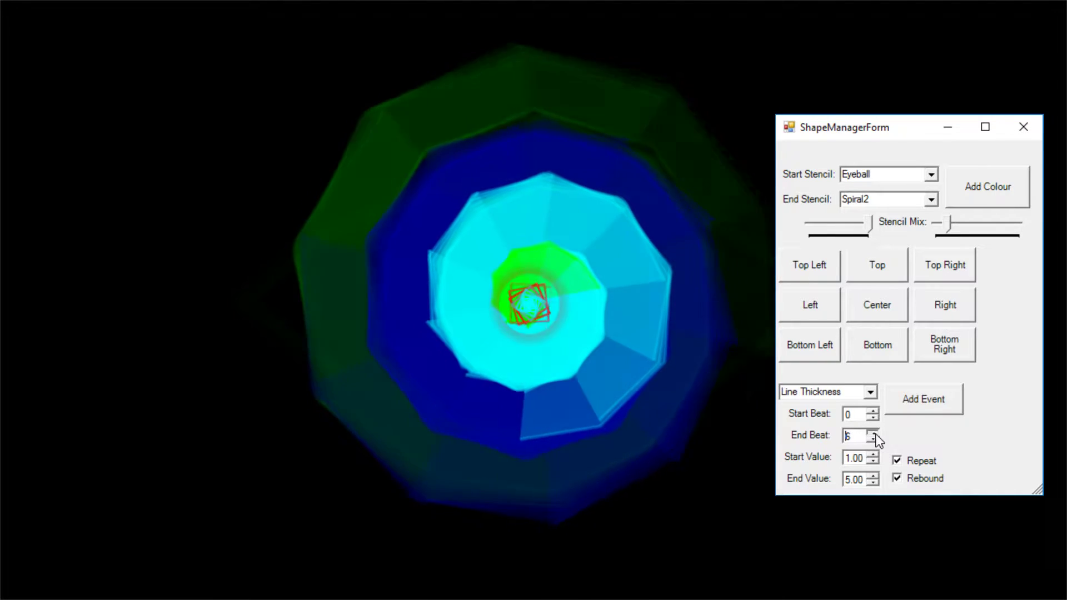
pyautogui.click(874, 434)
pyautogui.click(873, 434)
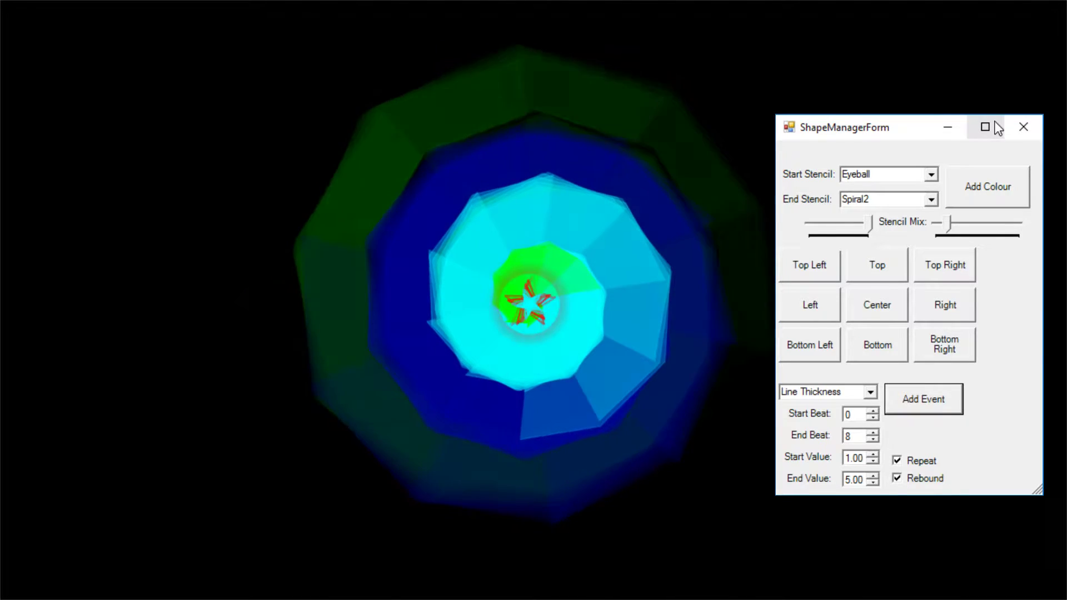
pyautogui.click(1011, 121)
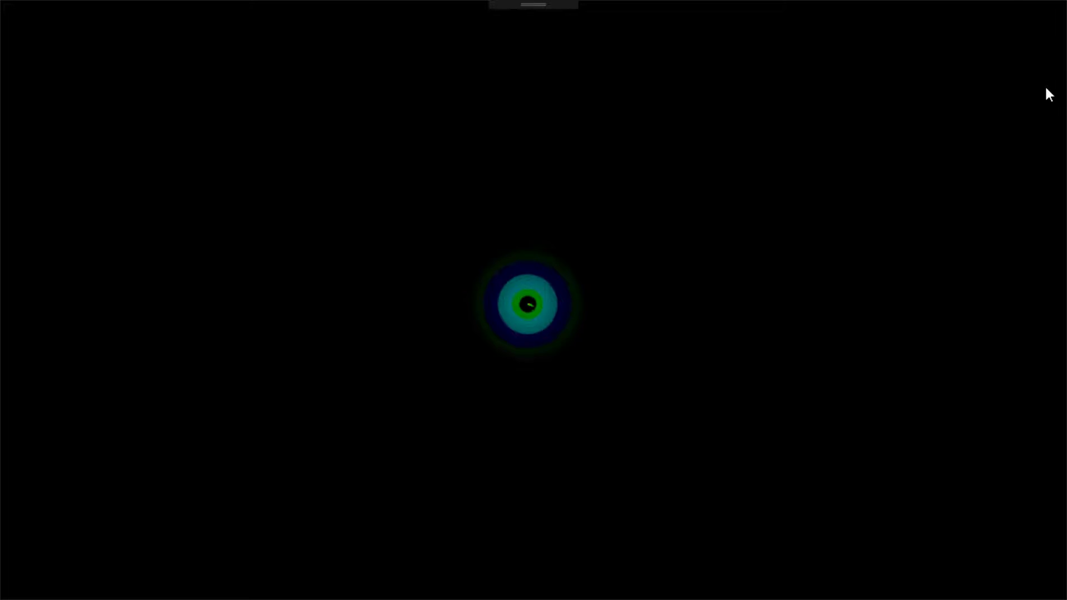
# Open the shape manager for the Circle-to-Spiral shape and set up a Line Thickness event with end beat 8.
pyautogui.click(613, 348)
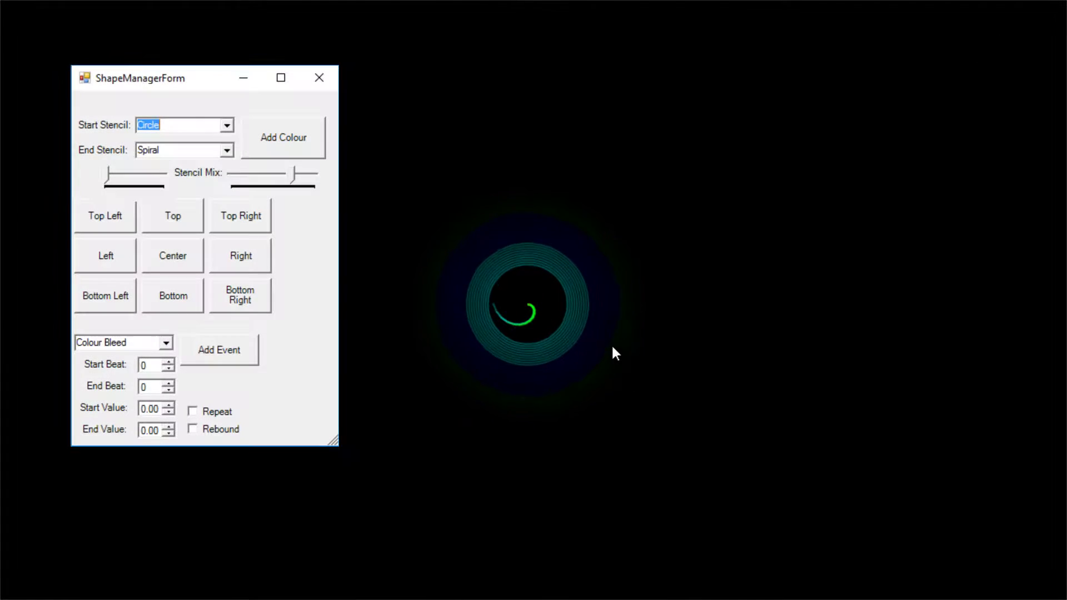
pyautogui.click(165, 344)
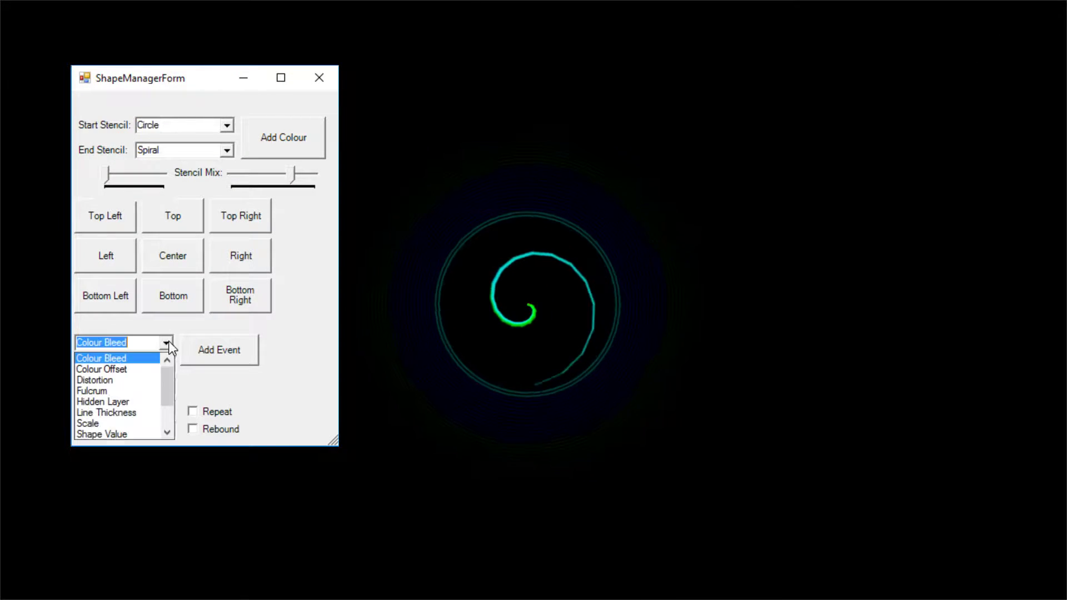
pyautogui.click(139, 413)
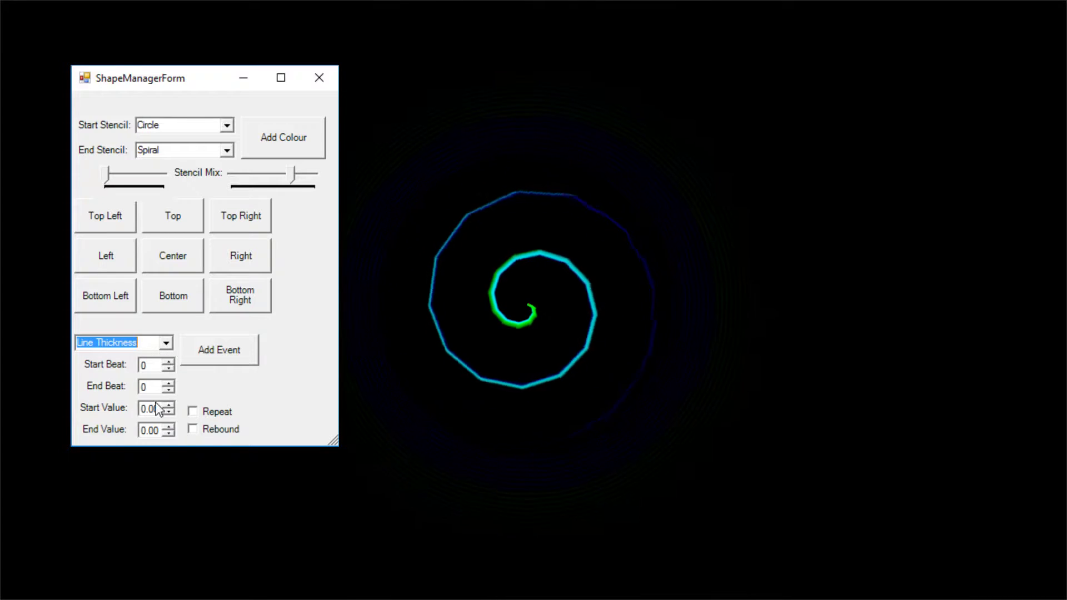
pyautogui.click(166, 385)
pyautogui.click(166, 386)
pyautogui.click(167, 385)
pyautogui.click(166, 385)
pyautogui.click(167, 384)
pyautogui.click(167, 383)
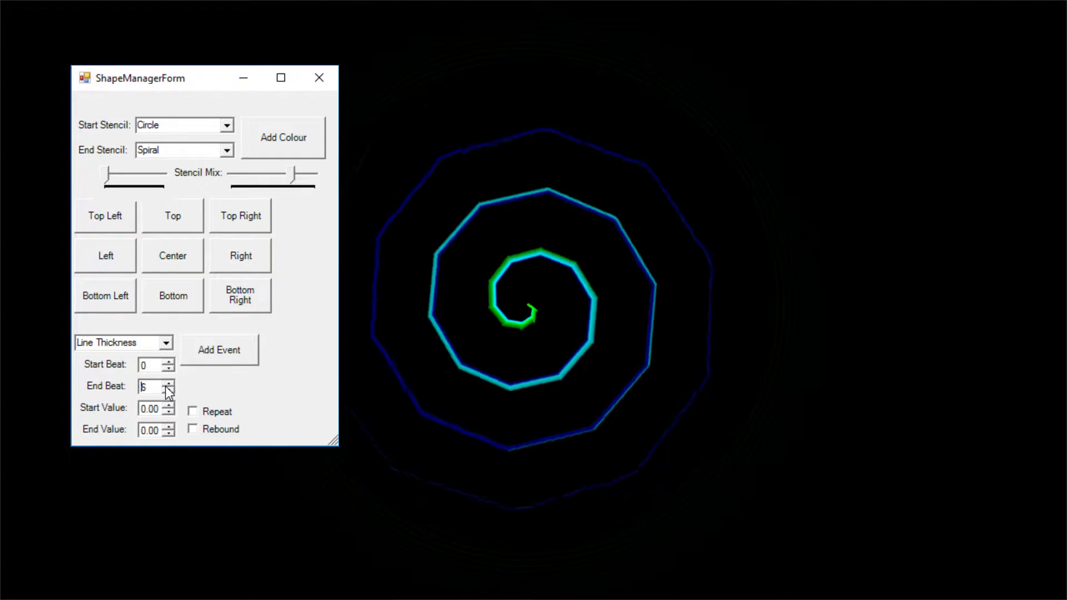
pyautogui.click(168, 383)
pyautogui.click(167, 384)
# Add the Line Thickness event with Repeat and Rebound enabled, start value 1.00 and end value 5.00.
pyautogui.click(192, 412)
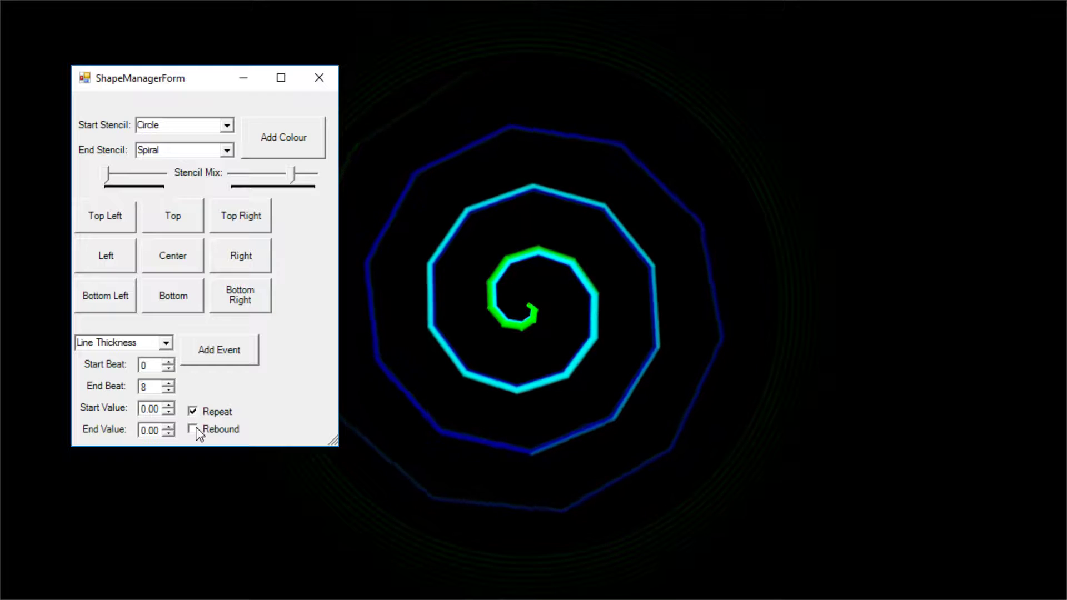
pyautogui.click(193, 429)
pyautogui.click(169, 406)
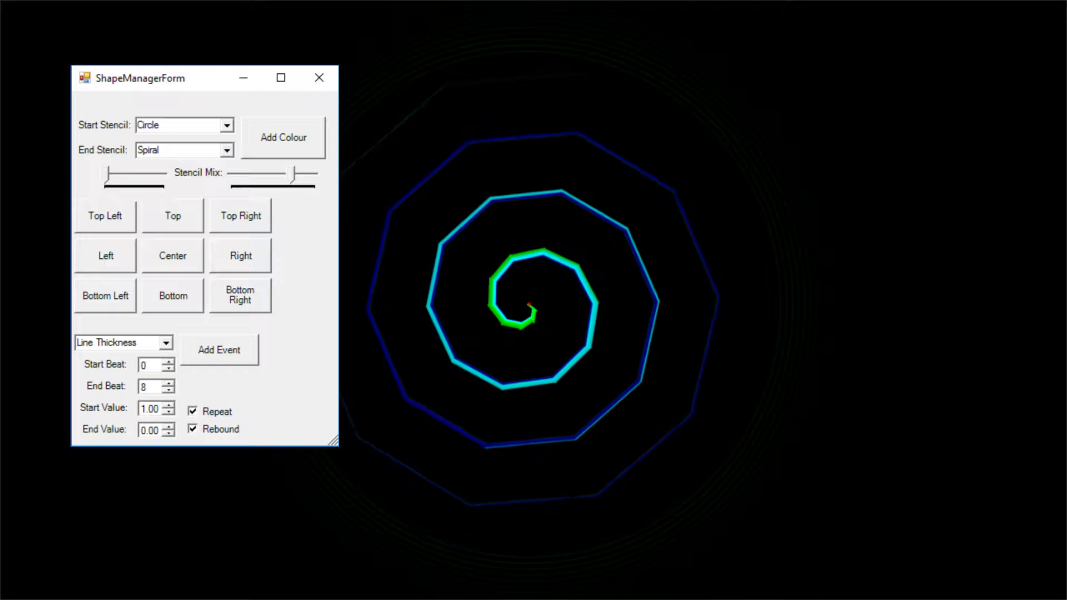
pyautogui.click(169, 427)
pyautogui.click(169, 427)
pyautogui.click(169, 427)
pyautogui.click(169, 427)
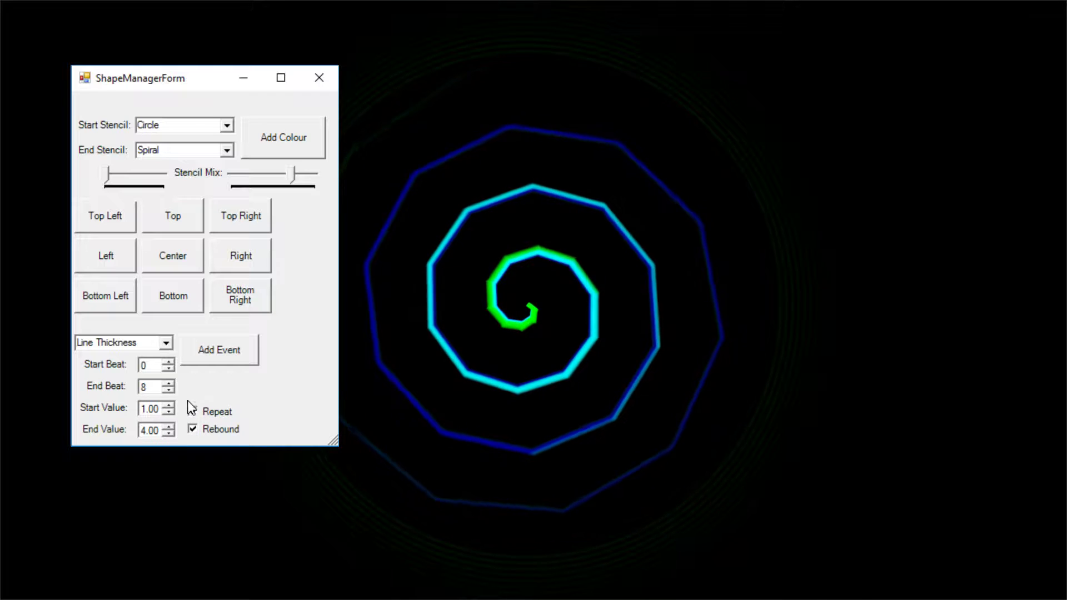
pyautogui.click(222, 357)
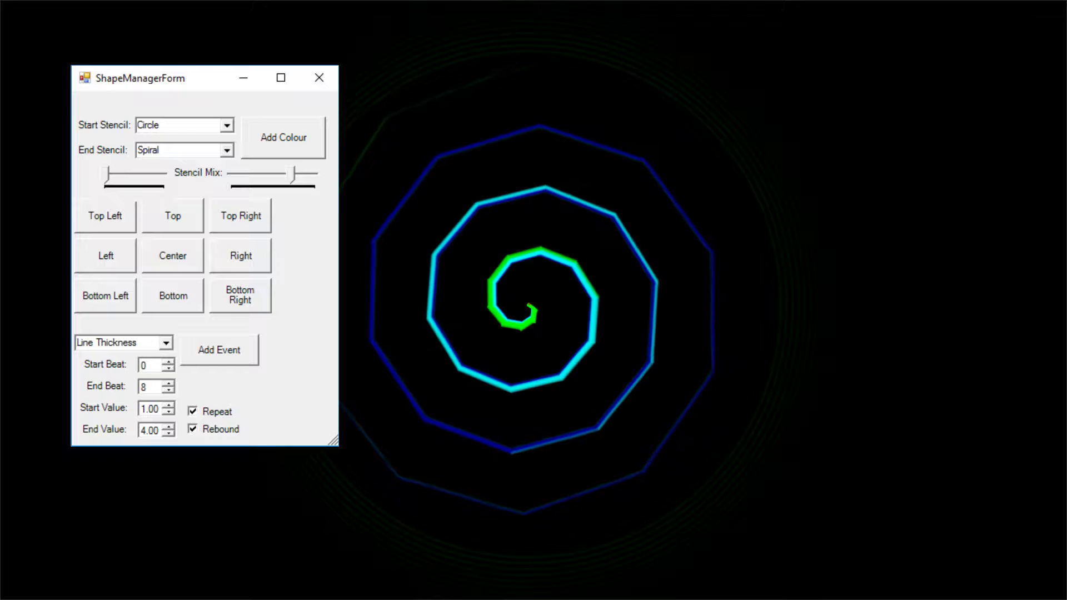
pyautogui.click(170, 427)
pyautogui.click(227, 363)
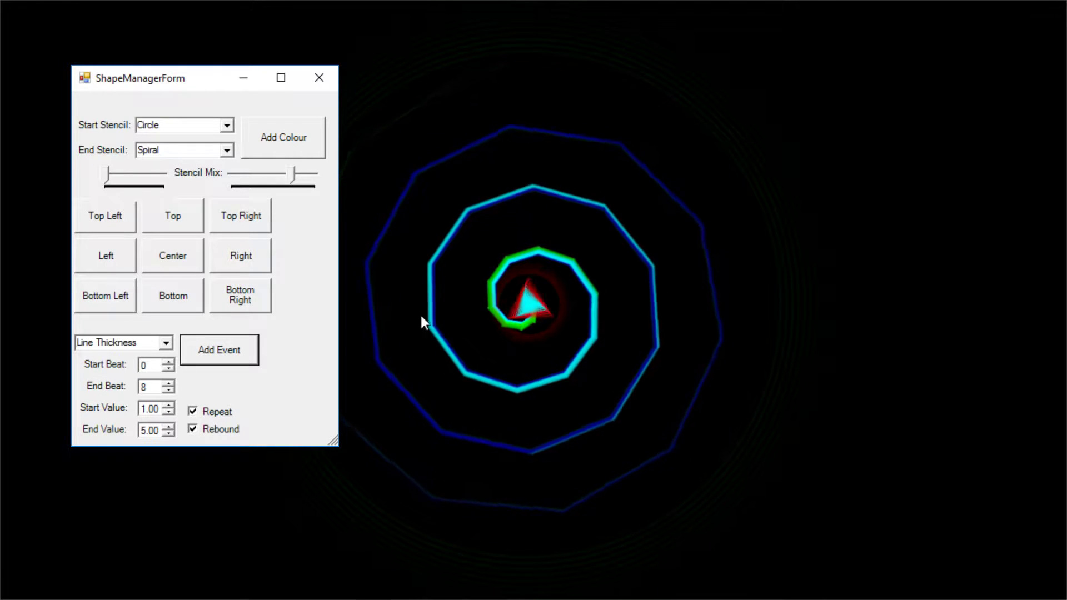
# Quit the running visualizer and start the Rendering project again from Visual Studio.
pyautogui.click(319, 78)
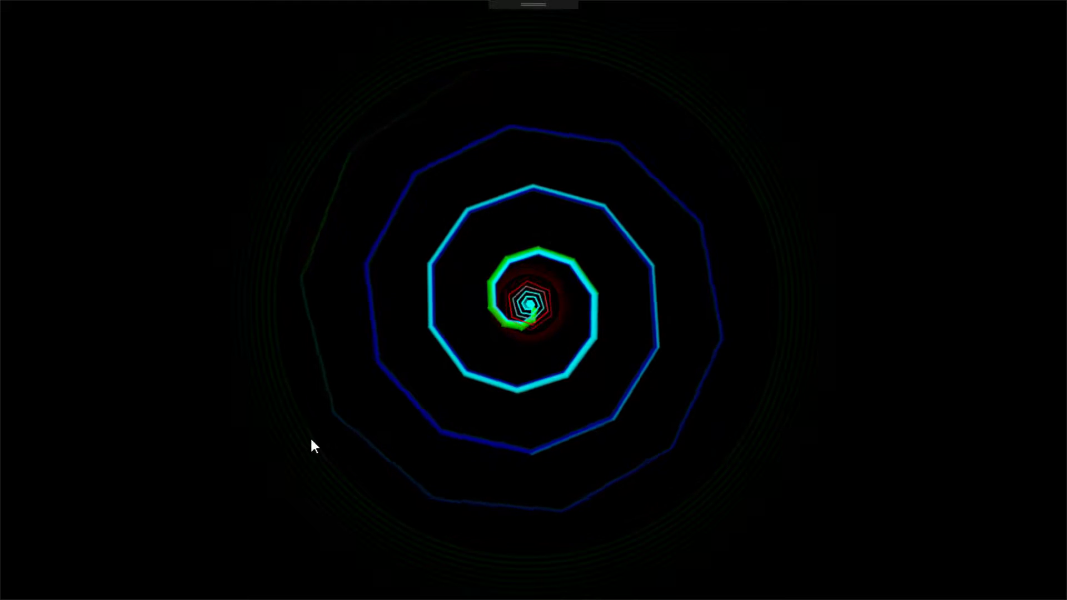
pyautogui.hotkey('alt', 'F4')
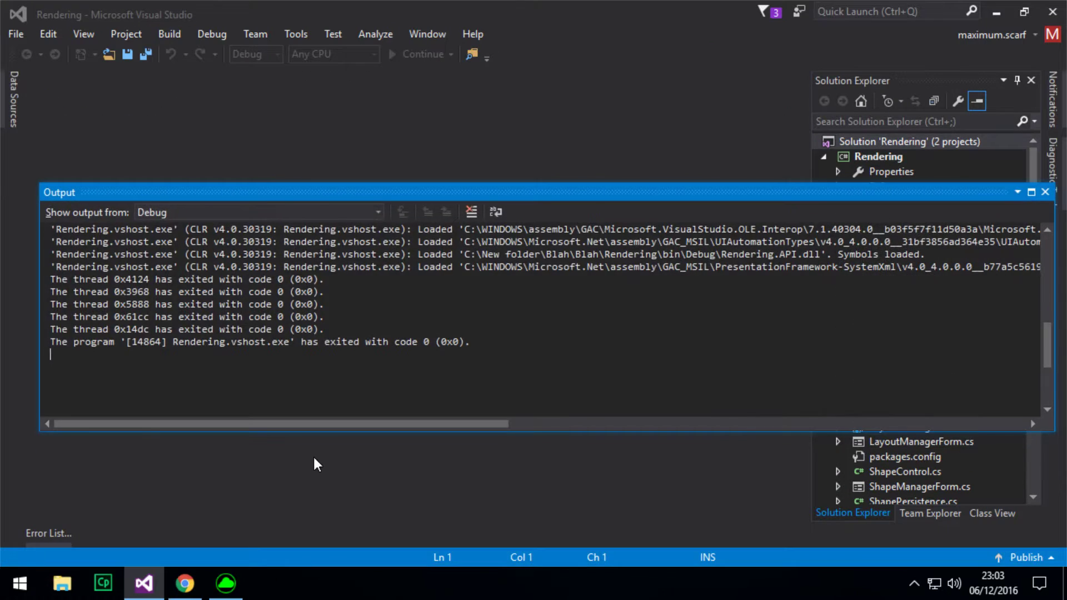
pyautogui.press('F5')
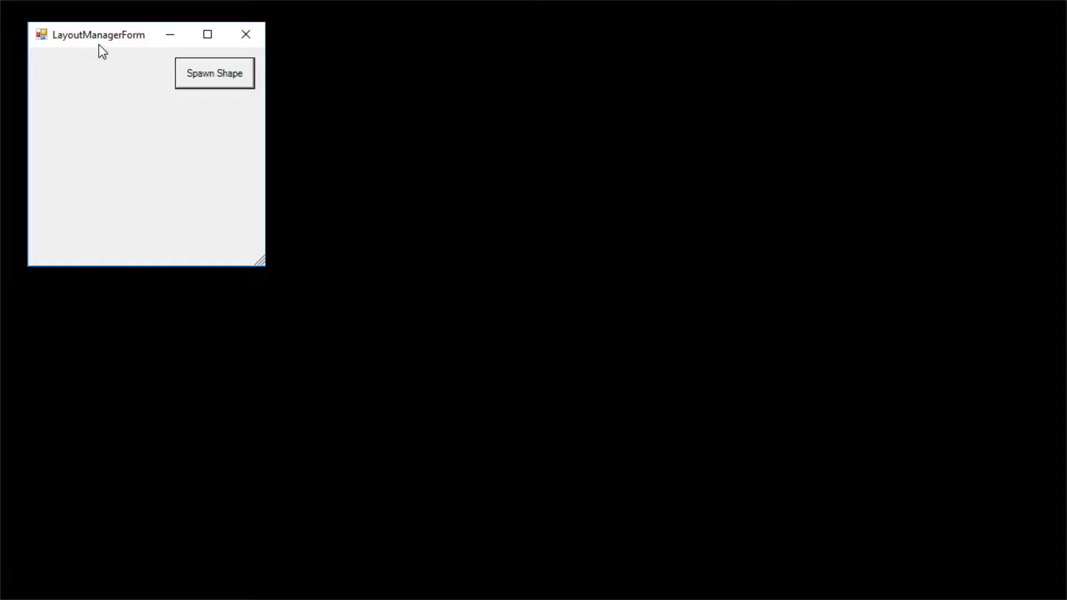
# Spawn one new shape on the empty canvas and close the layout manager.
pyautogui.moveTo(99, 46); pyautogui.dragTo(788, 126)
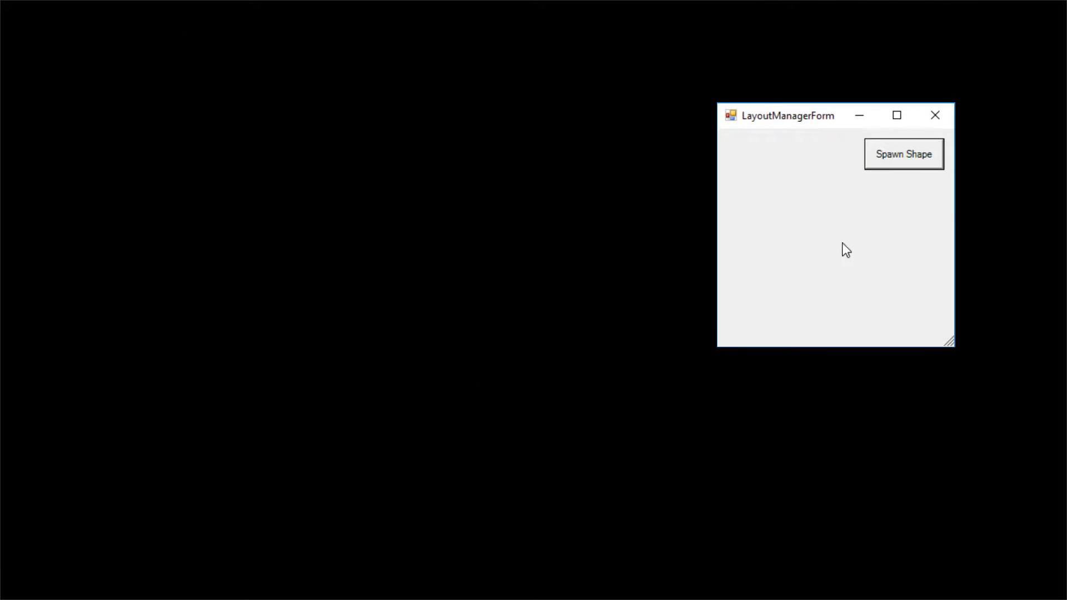
pyautogui.click(910, 163)
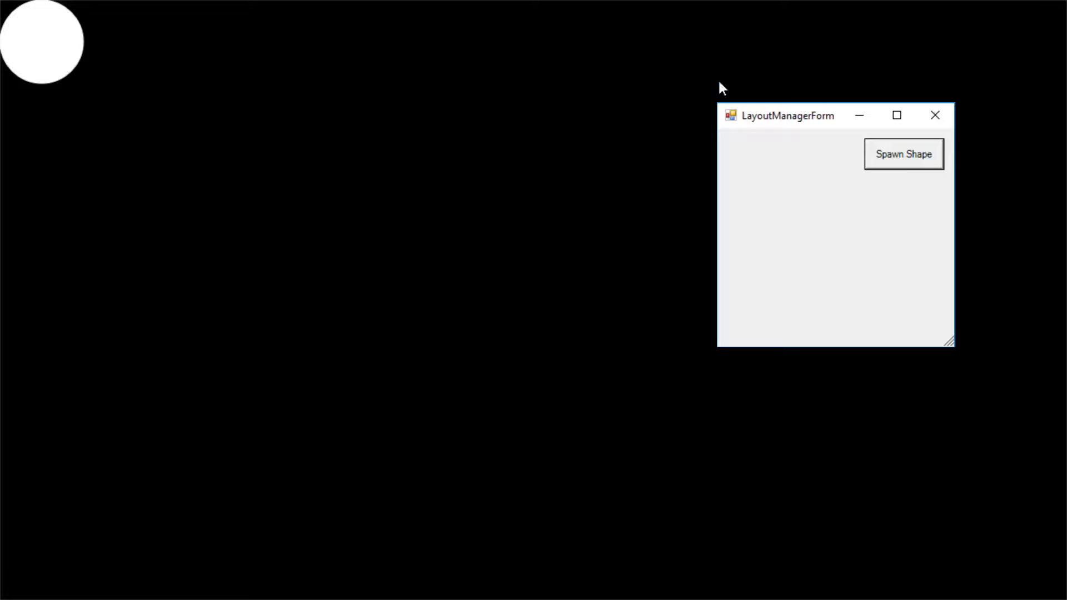
pyautogui.moveTo(813, 120); pyautogui.dragTo(746, 194)
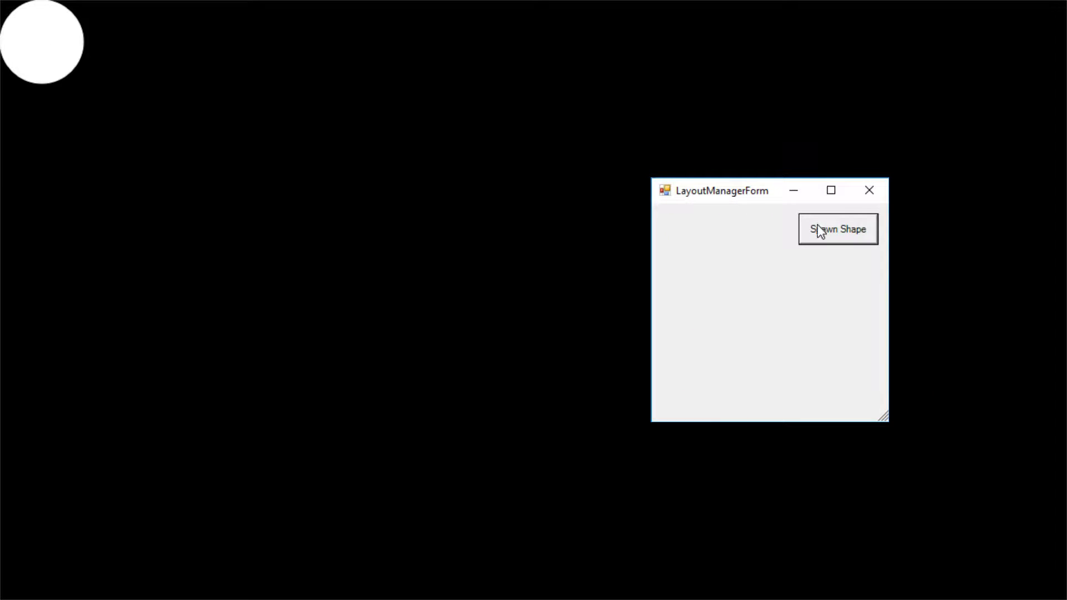
pyautogui.click(870, 190)
# Enlarge the white circle in the middle of the canvas to over half the screen height and open its shape manager.
pyautogui.moveTo(25, 22); pyautogui.dragTo(507, 334)
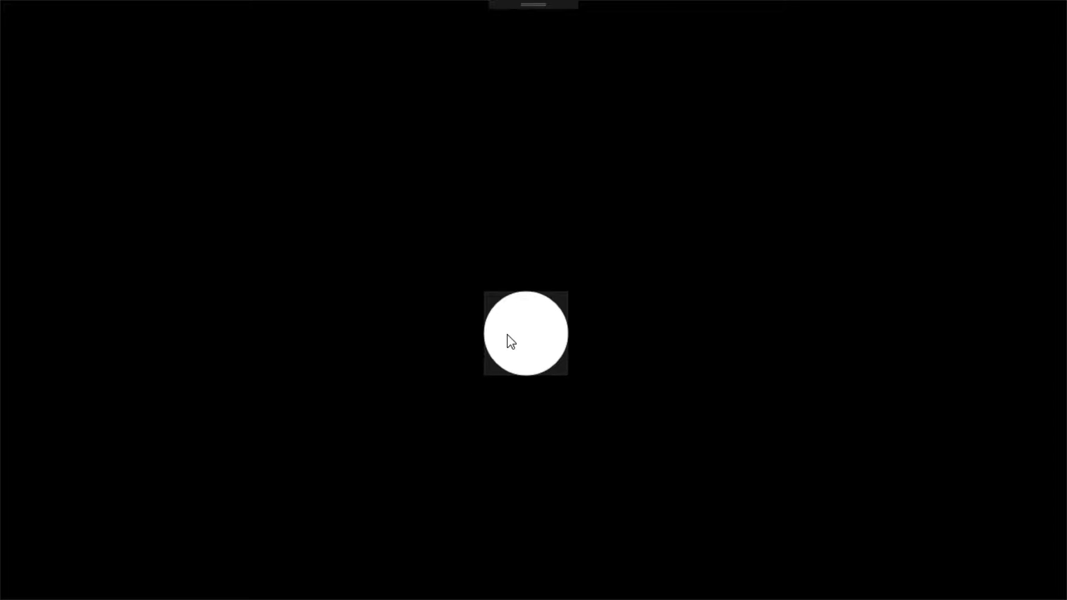
pyautogui.scroll(8, 518, 334)
pyautogui.scroll(4, 530, 343)
pyautogui.moveTo(601, 421); pyautogui.dragTo(554, 303)
pyautogui.scroll(1, 554, 303)
pyautogui.scroll(4, 554, 303)
pyautogui.moveTo(606, 339); pyautogui.dragTo(566, 296)
pyautogui.rightClick(566, 295)
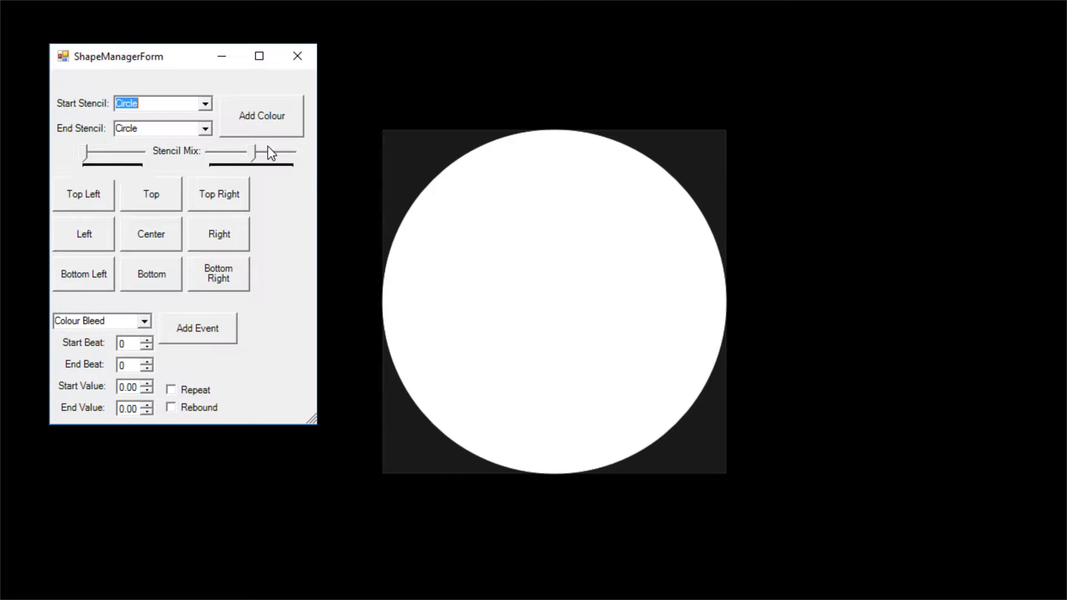
# Set both the start stencil and the end stencil of the circle to Triangle.
pyautogui.click(206, 105)
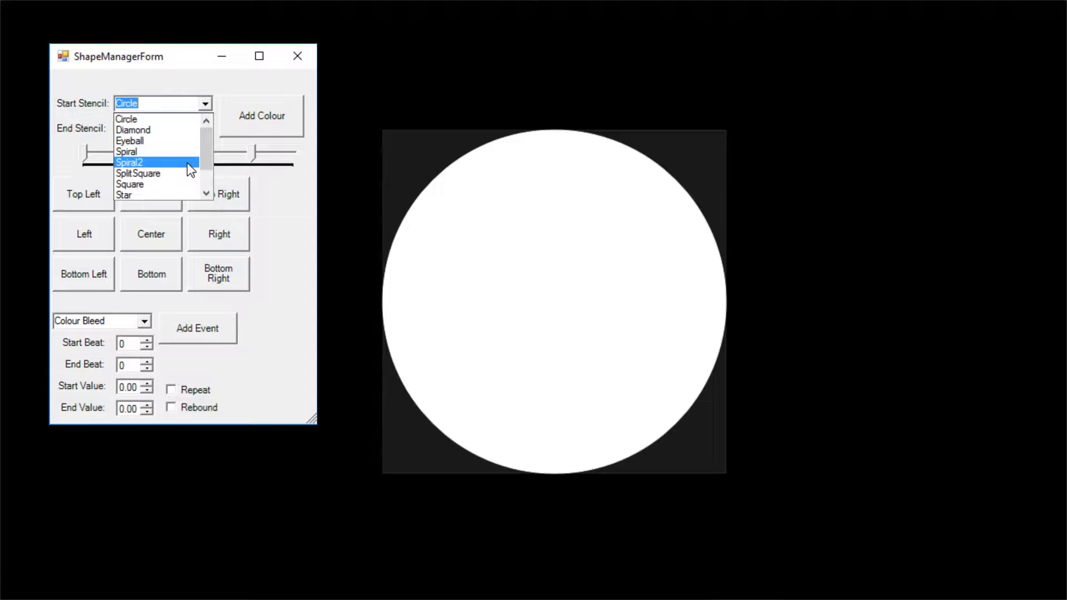
pyautogui.scroll(-1, 189, 170)
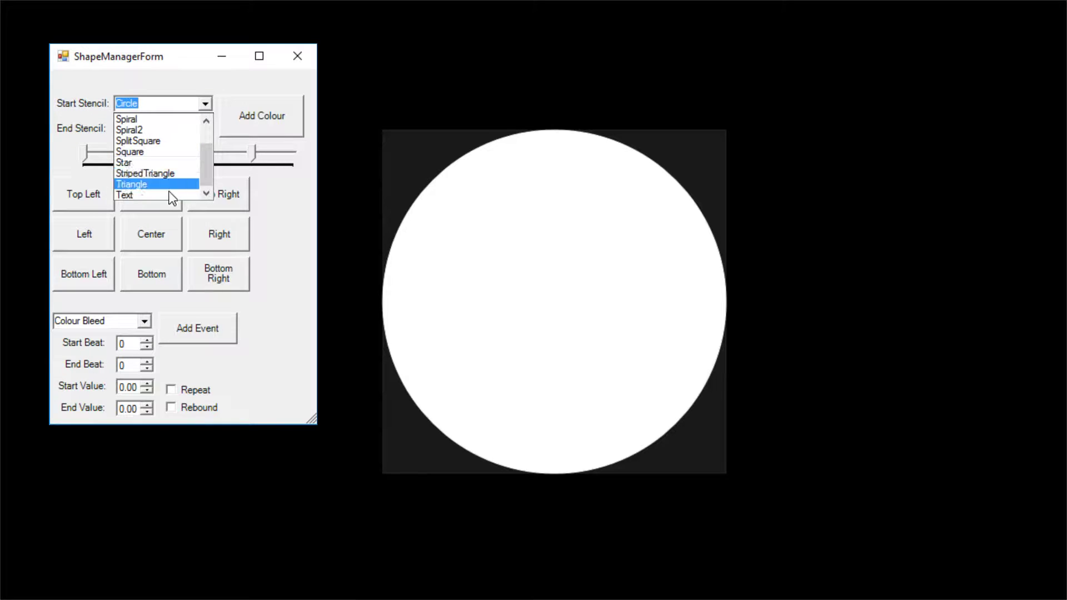
pyautogui.click(166, 182)
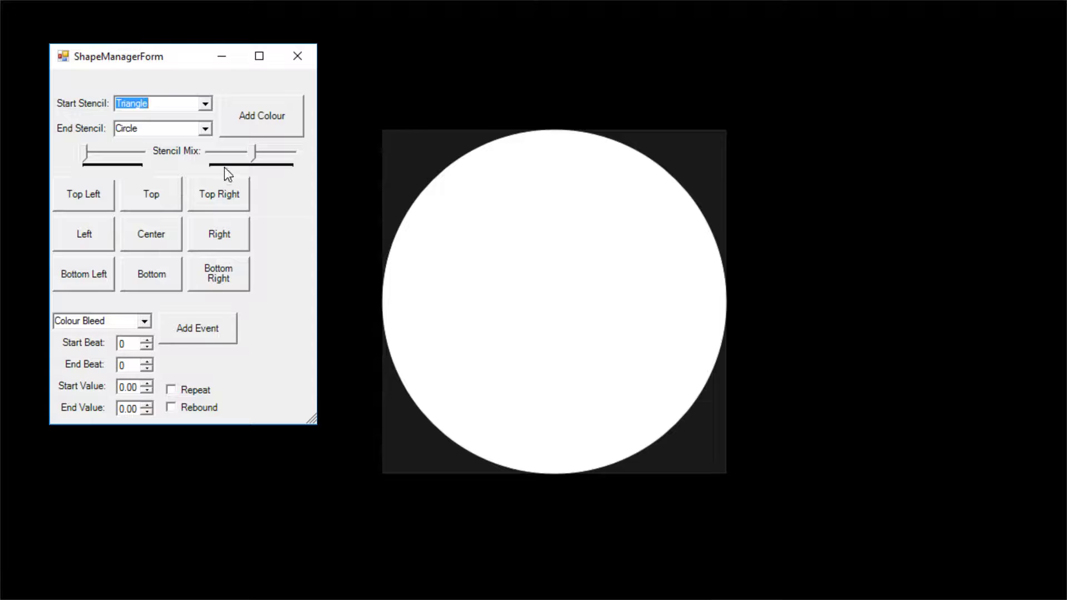
pyautogui.click(205, 129)
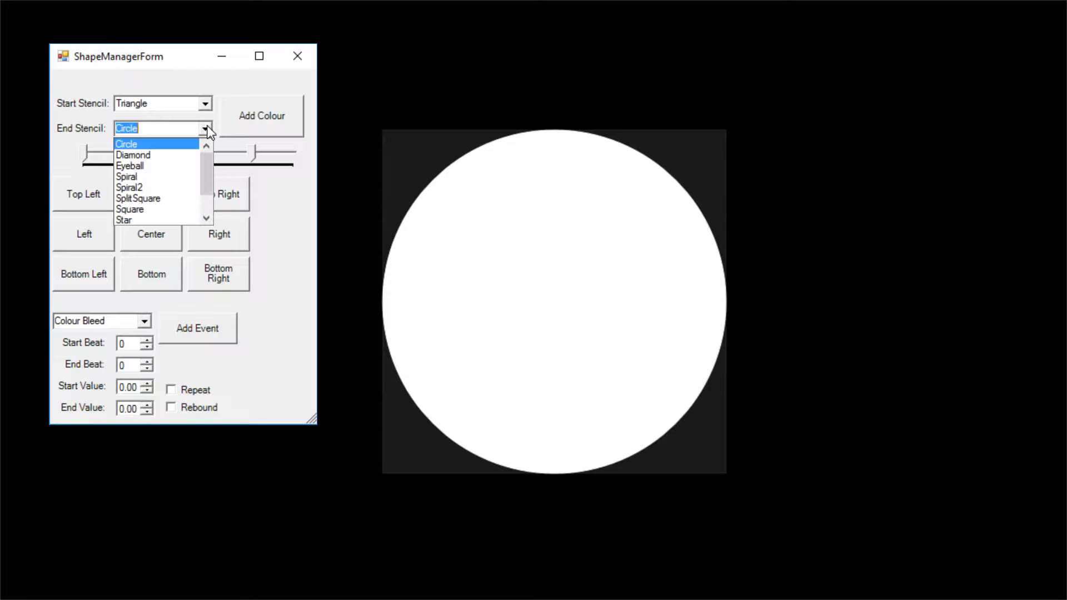
pyautogui.scroll(-1, 170, 208)
pyautogui.click(170, 210)
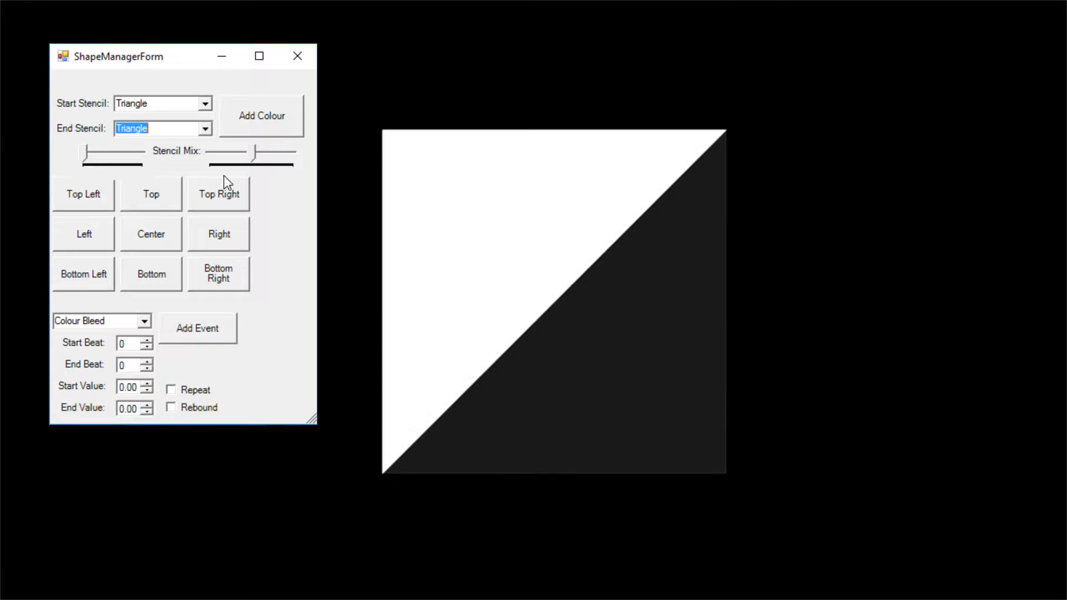
# Add a red colour named "red" to the triangle and close its shape manager.
pyautogui.click(272, 122)
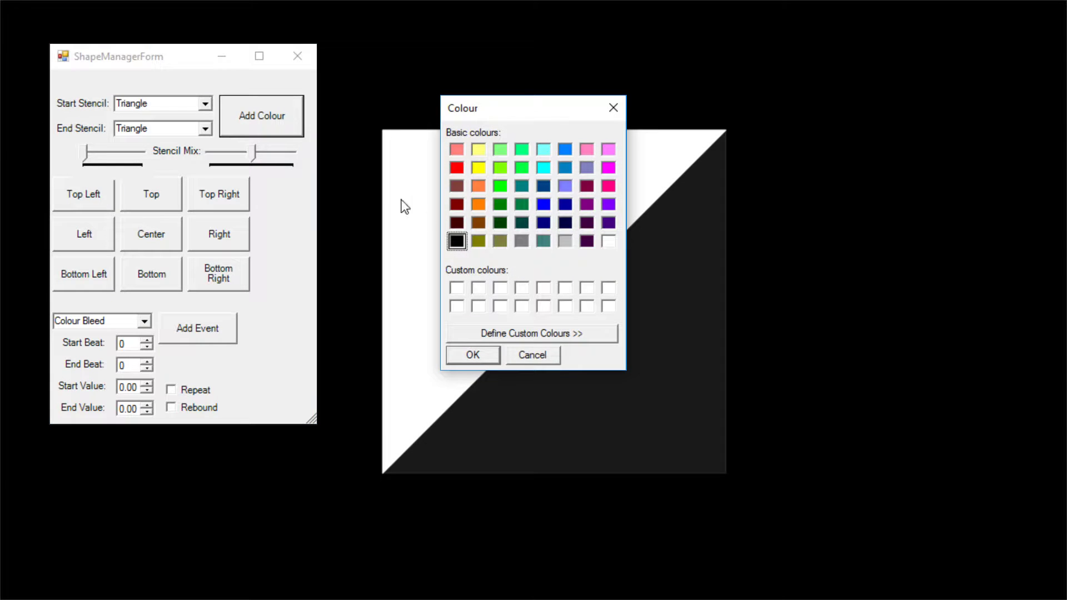
pyautogui.click(459, 170)
pyautogui.click(468, 358)
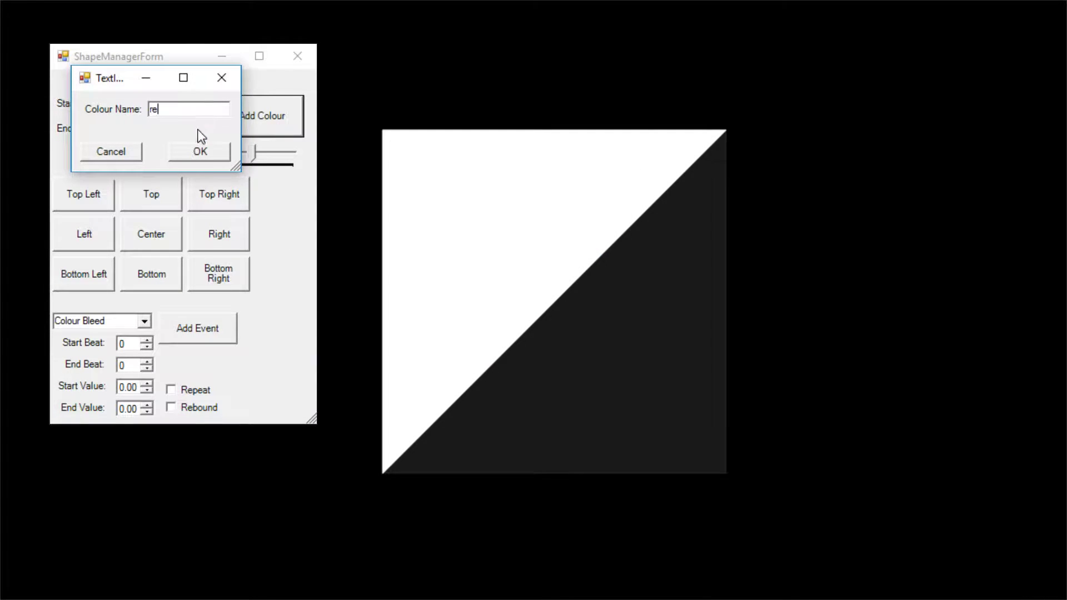
pyautogui.write('red')
pyautogui.click(216, 160)
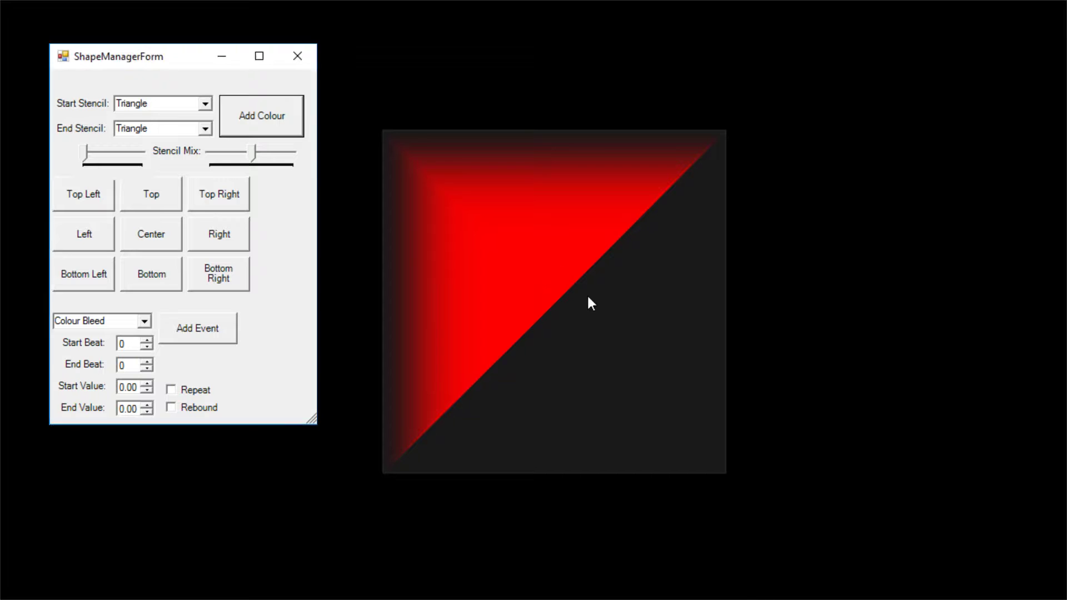
pyautogui.click(298, 56)
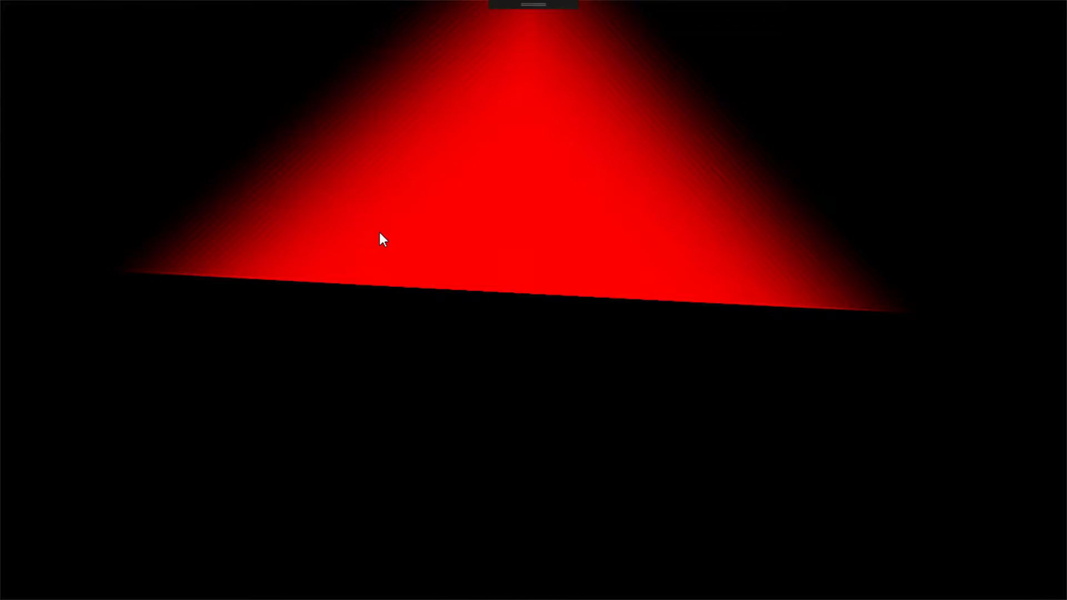
# Reopen the shape manager and move the red triangle through every preset position except Top Left, ending at Top Right.
pyautogui.click(388, 210)
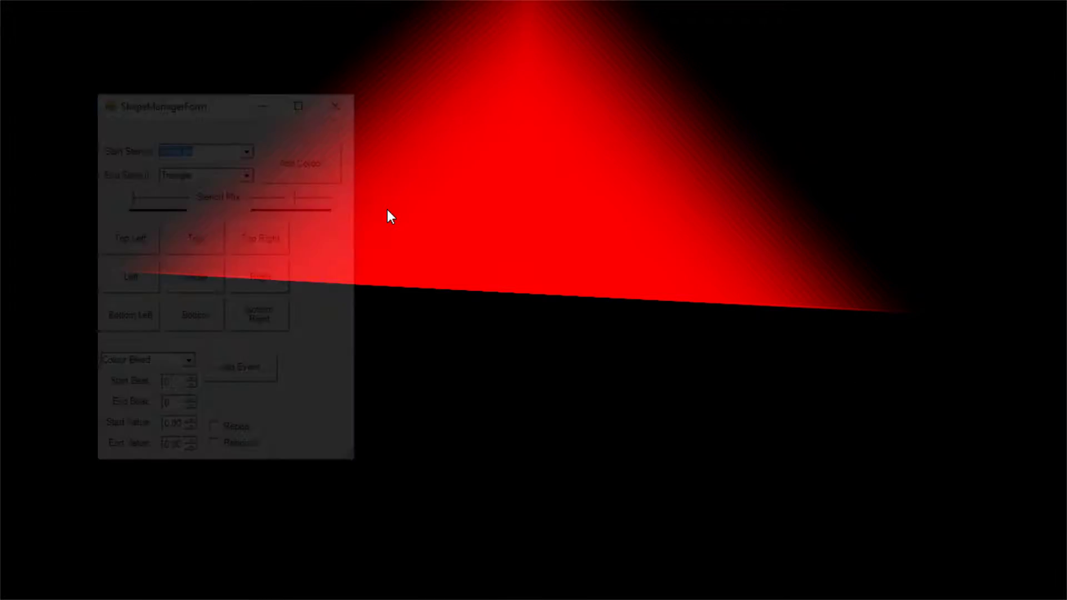
pyautogui.click(119, 284)
pyautogui.click(256, 283)
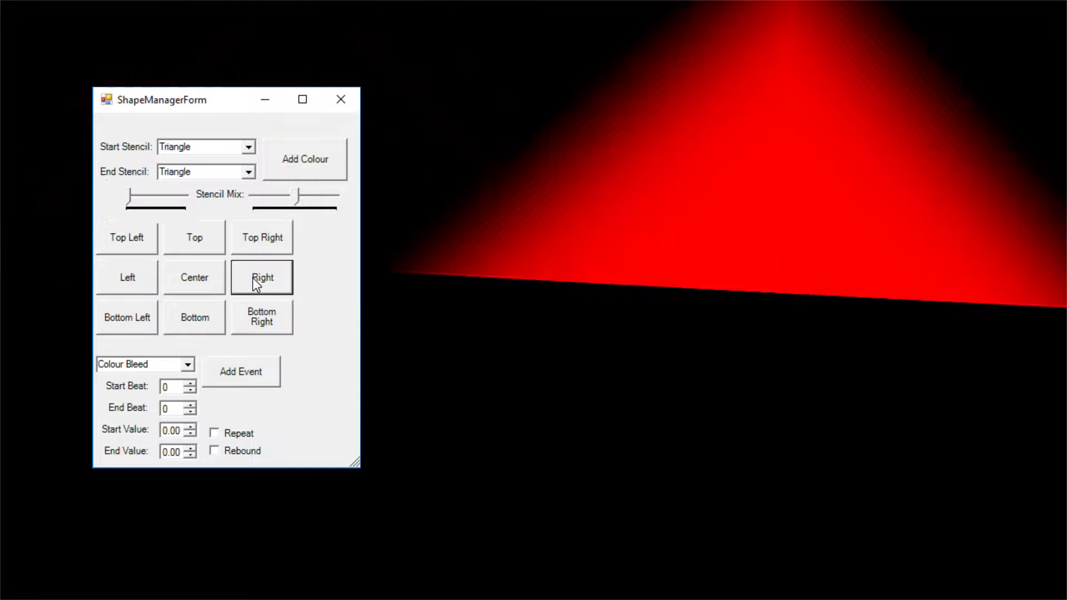
pyautogui.click(262, 328)
pyautogui.click(140, 327)
pyautogui.click(194, 327)
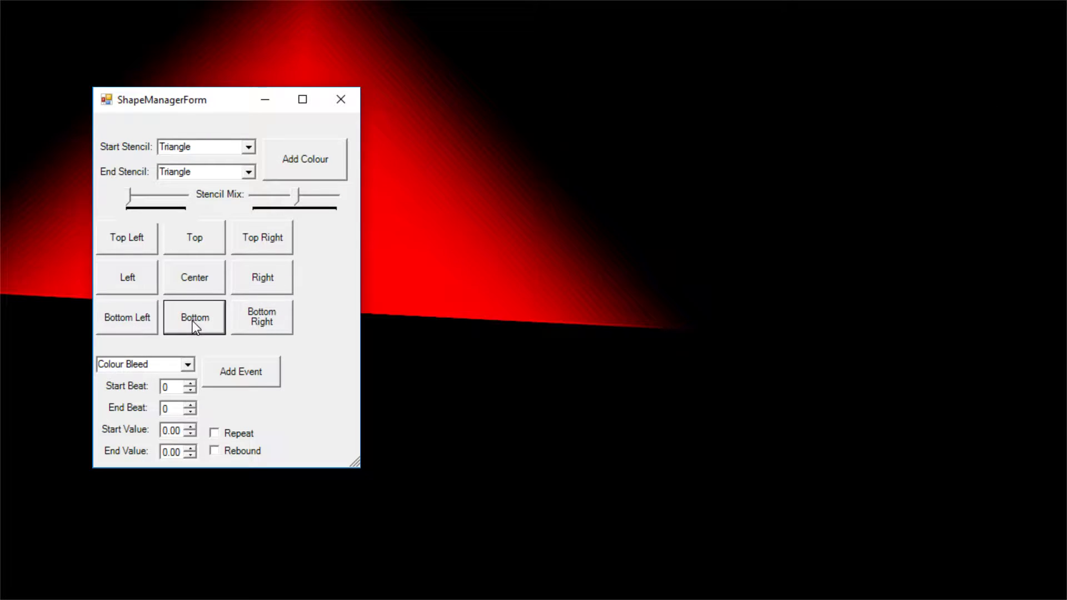
pyautogui.click(203, 290)
pyautogui.click(205, 235)
pyautogui.click(244, 236)
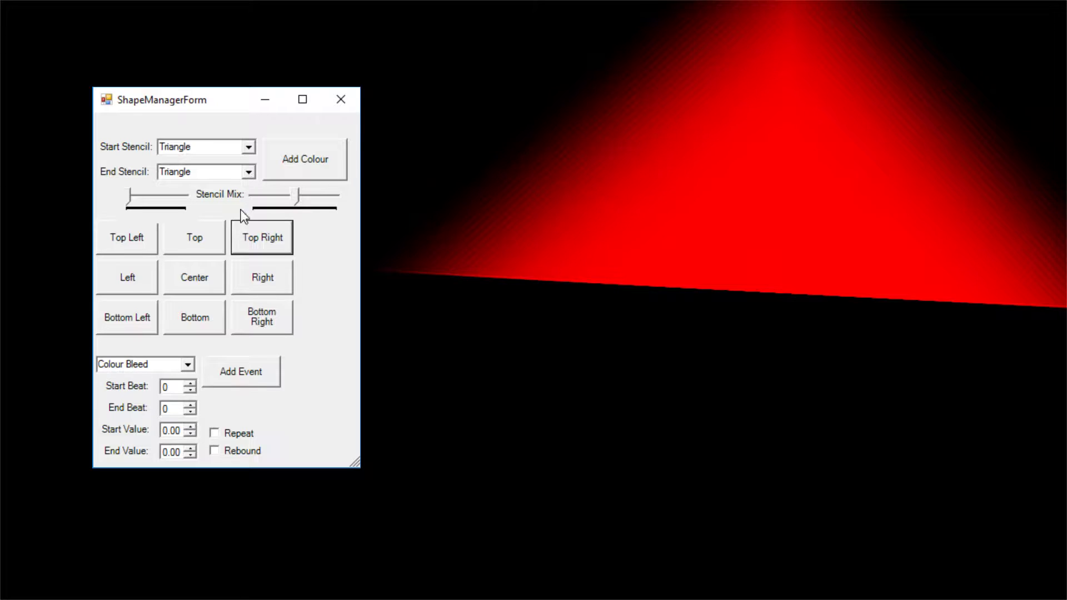
# Raise the first Stencil Mix slider to just past its middle and add yellow to the triangle's colours.
pyautogui.moveTo(129, 201); pyautogui.dragTo(165, 210)
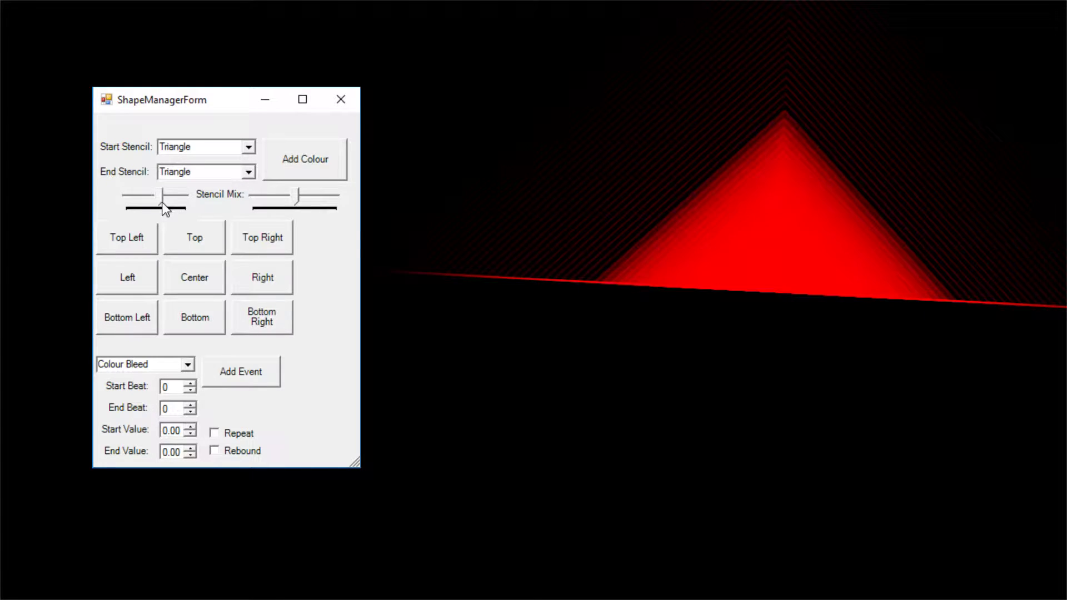
pyautogui.click(300, 166)
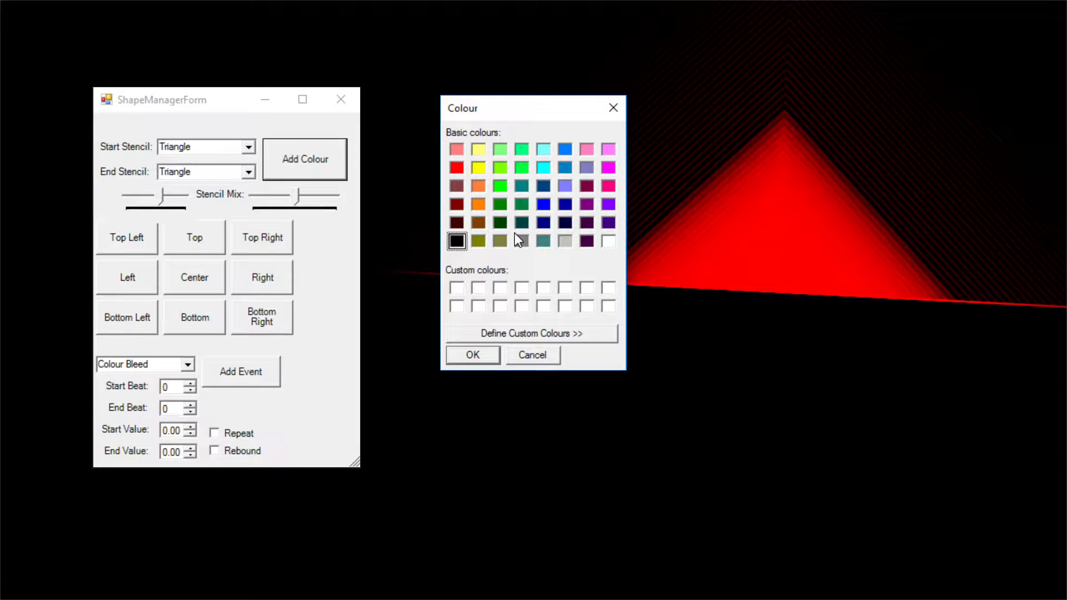
pyautogui.click(475, 185)
pyautogui.click(474, 353)
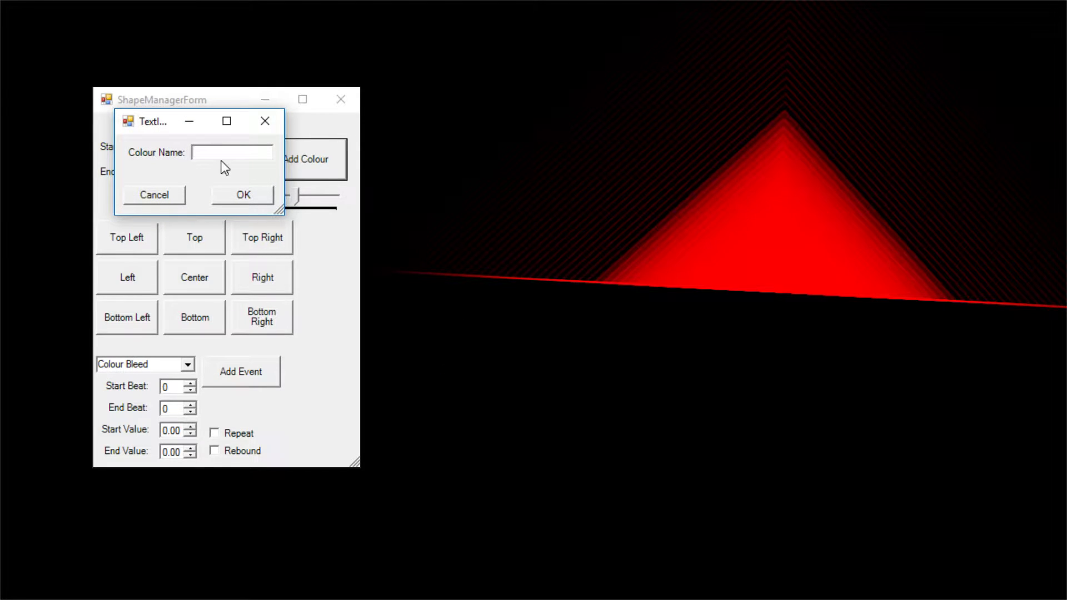
pyautogui.click(265, 194)
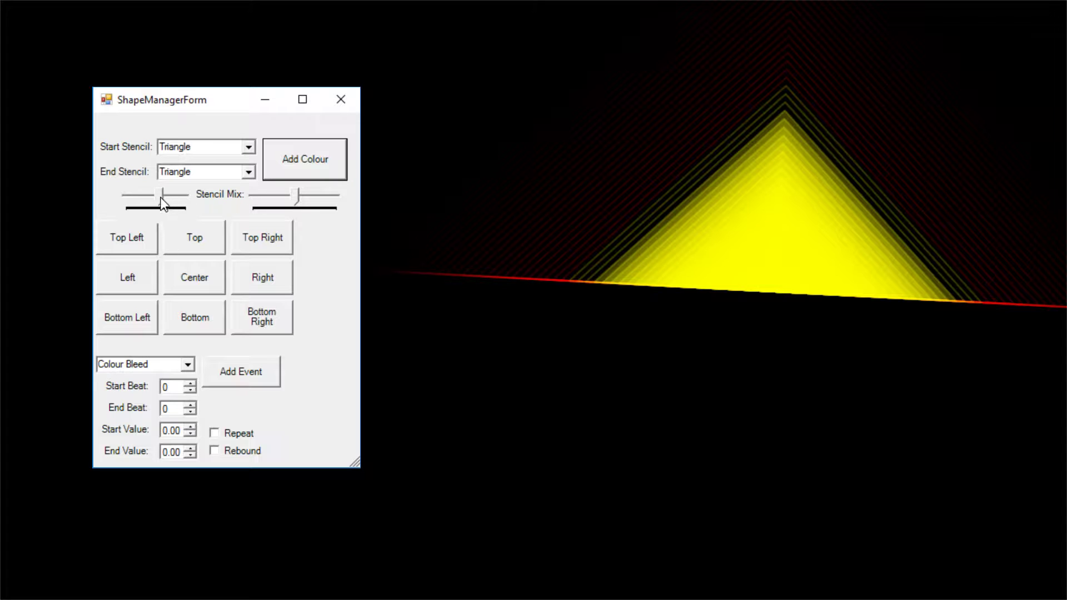
# Raise the first Stencil Mix slider nearly to its maximum, and shrink and move the triangle to the middle of the canvas.
pyautogui.moveTo(162, 203)
pyautogui.mouseDown()
pyautogui.moveTo(183, 203)
pyautogui.moveTo(134, 204)
pyautogui.moveTo(180, 203)
pyautogui.mouseUp()
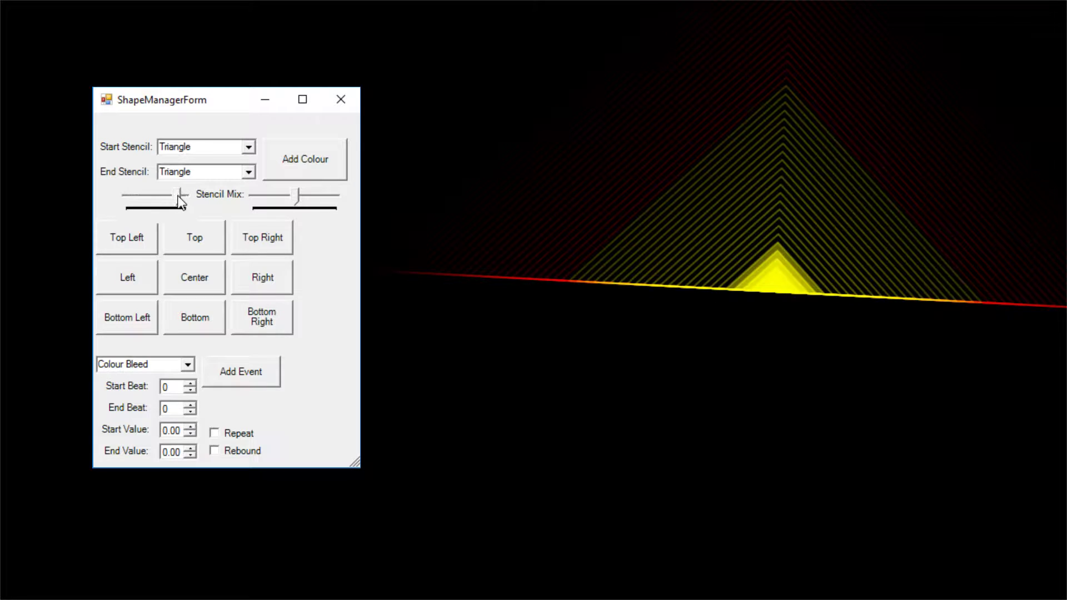
pyautogui.click(342, 99)
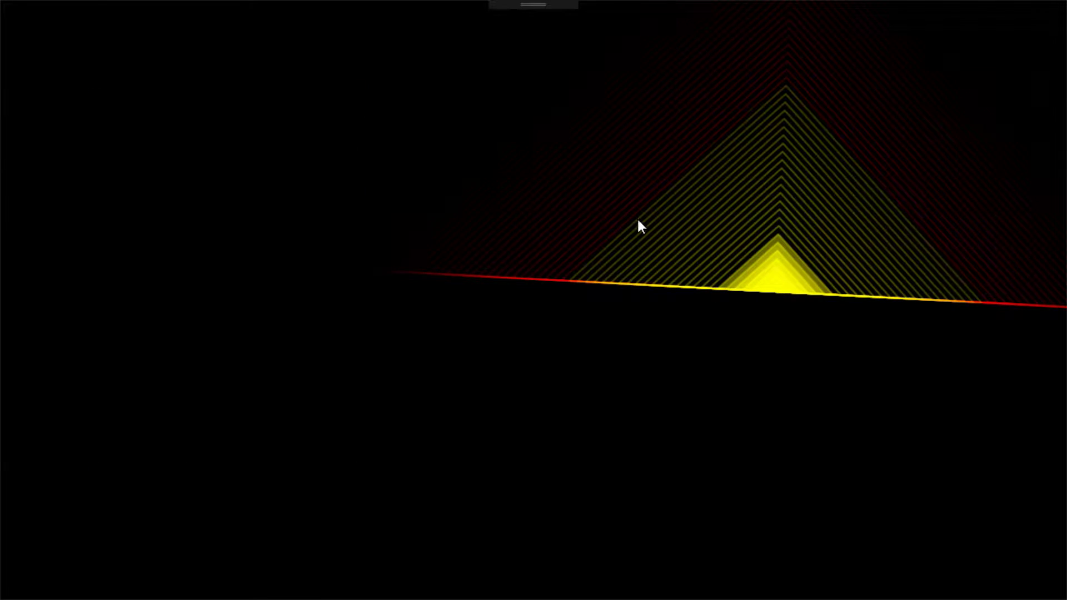
pyautogui.scroll(-7, 766, 219)
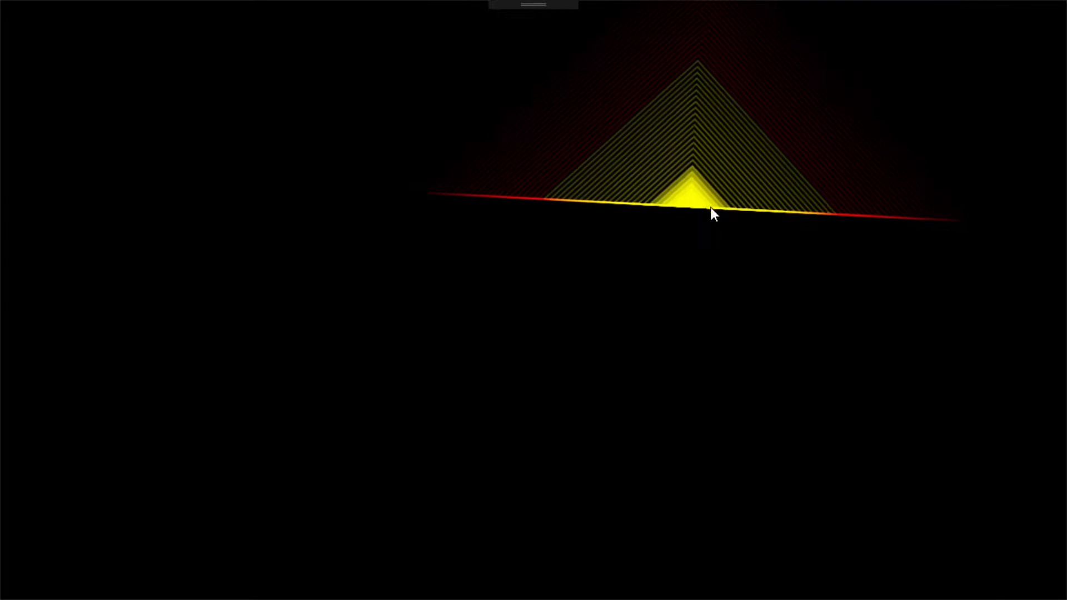
pyautogui.moveTo(677, 191); pyautogui.dragTo(528, 396)
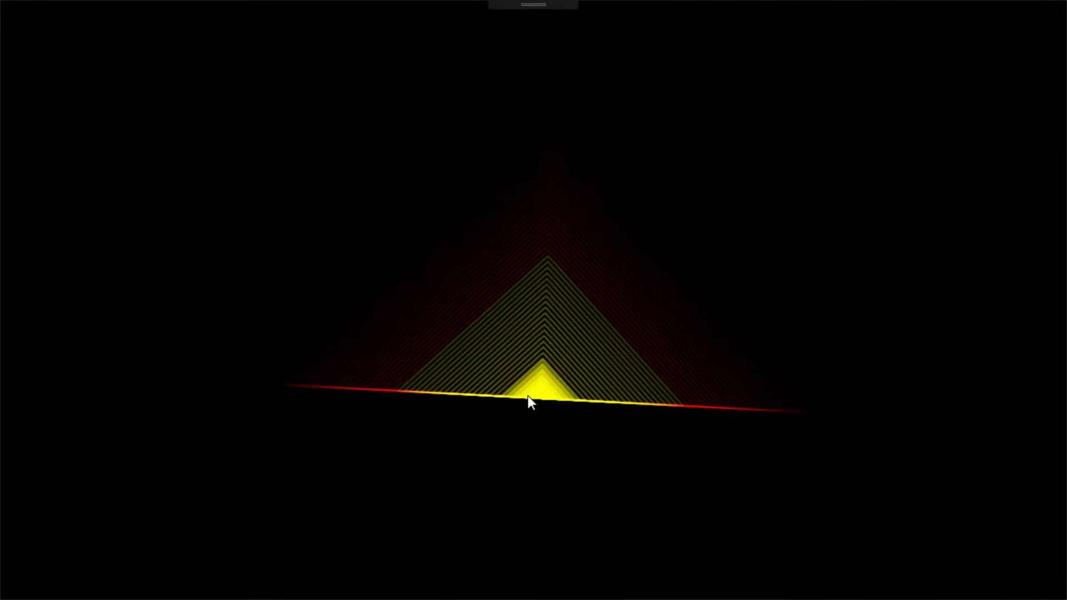
# Rotate the triangle back and forth around its centre, ending at its original angle.
pyautogui.scroll(4, 548, 365)
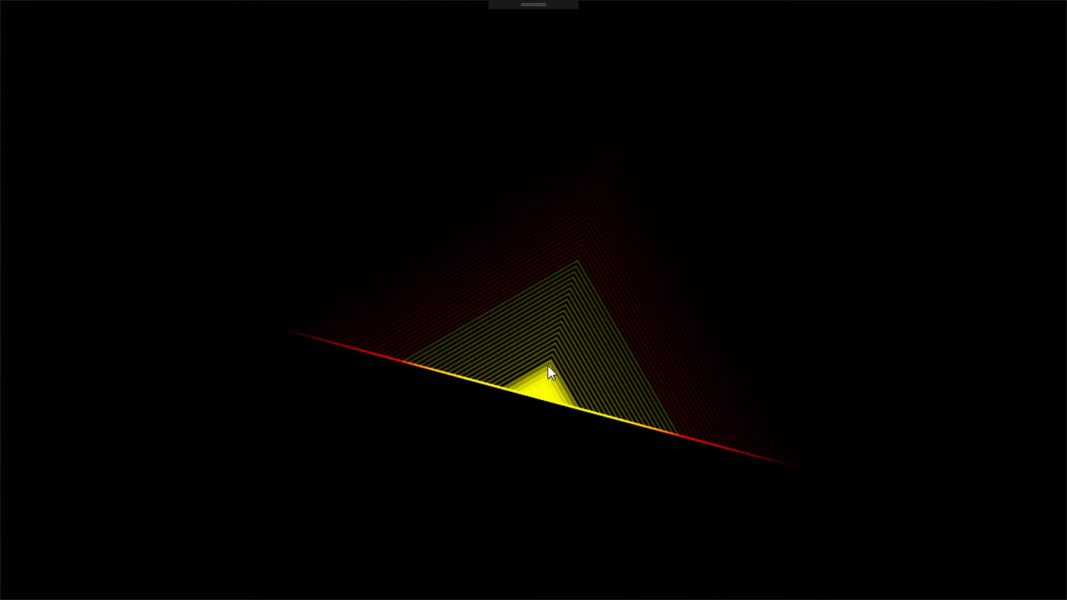
pyautogui.scroll(-8, 548, 365)
pyautogui.scroll(4, 548, 368)
pyautogui.scroll(-4, 548, 371)
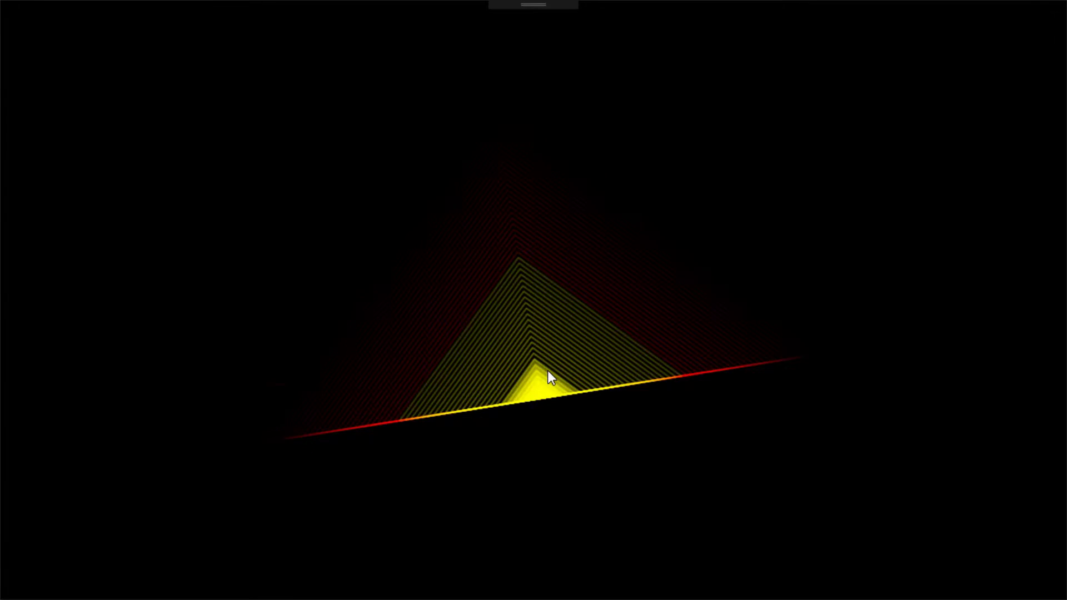
pyautogui.scroll(4, 548, 370)
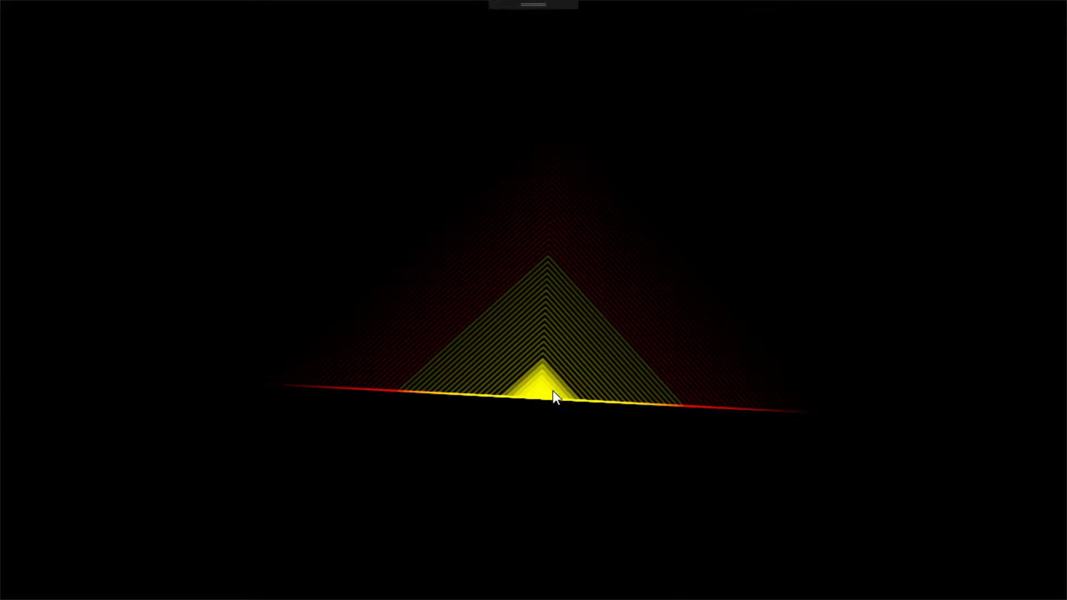
pyautogui.scroll(-4, 554, 398)
pyautogui.scroll(4, 552, 396)
pyautogui.scroll(4, 554, 392)
pyautogui.scroll(-4, 554, 392)
# Open the triangle's shape manager, set the end stencil to Eyeball and close the manager.
pyautogui.rightClick(554, 391)
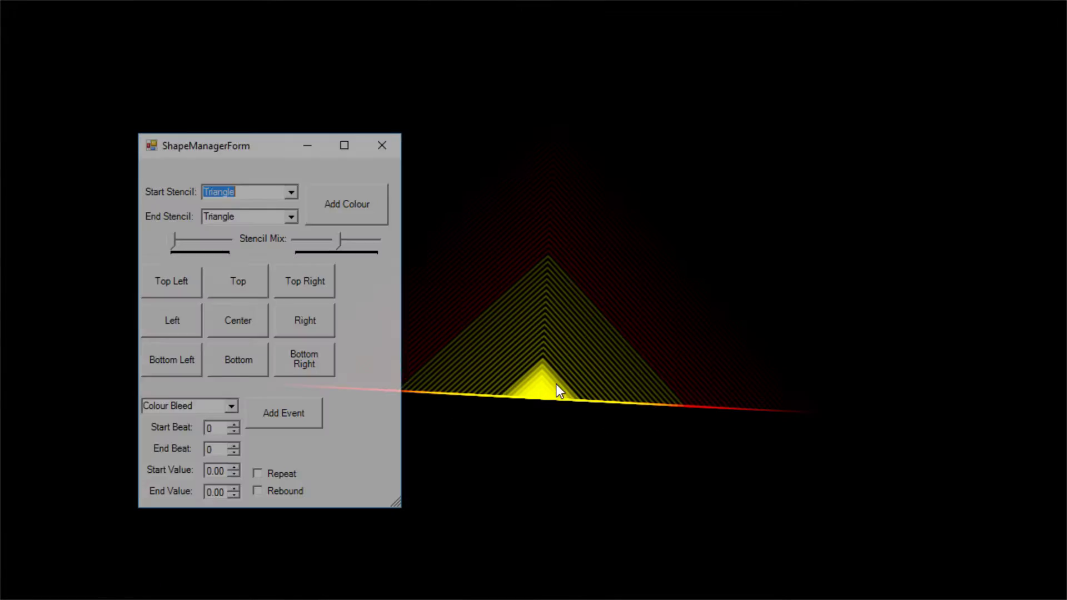
pyautogui.click(291, 217)
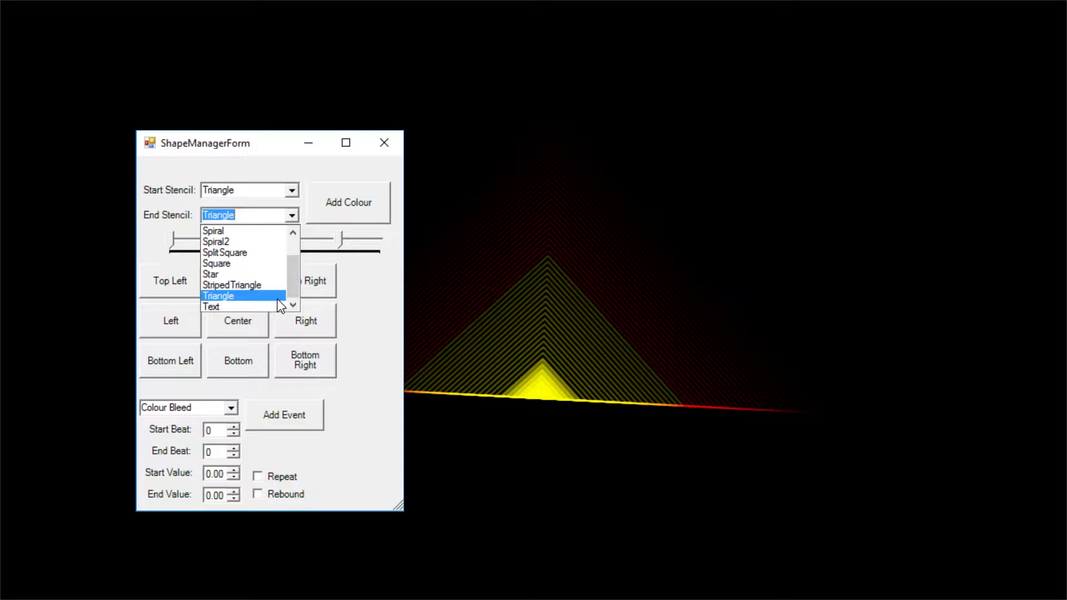
pyautogui.scroll(2, 269, 289)
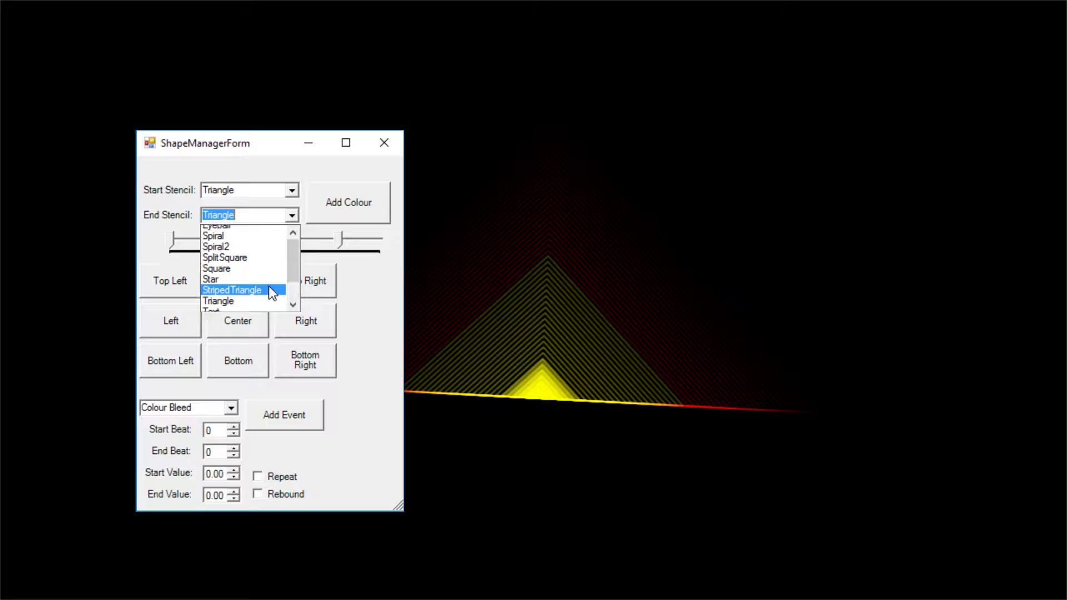
pyautogui.click(257, 253)
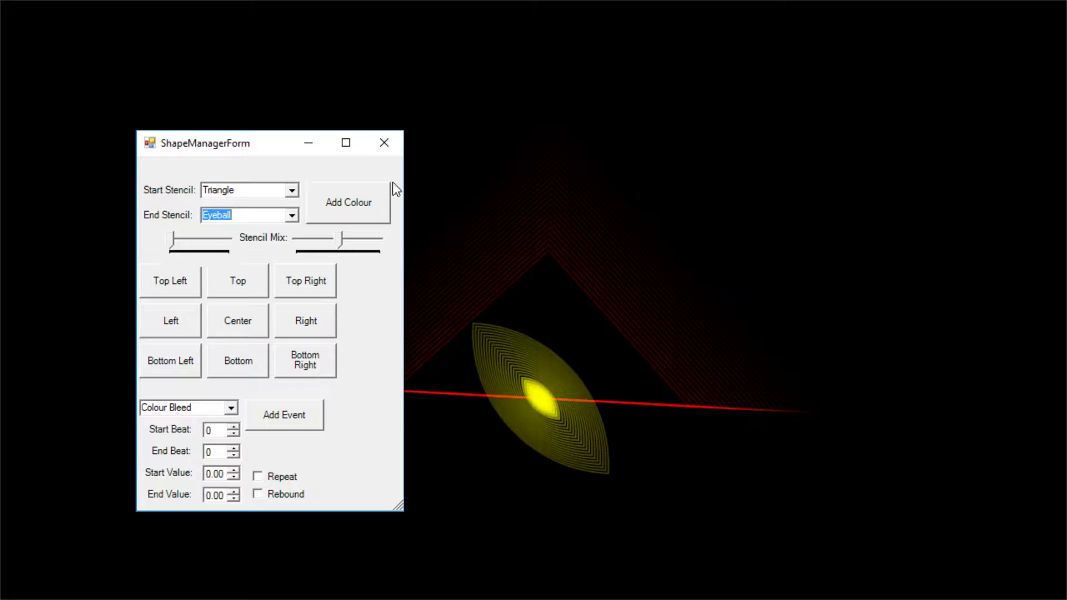
pyautogui.click(384, 143)
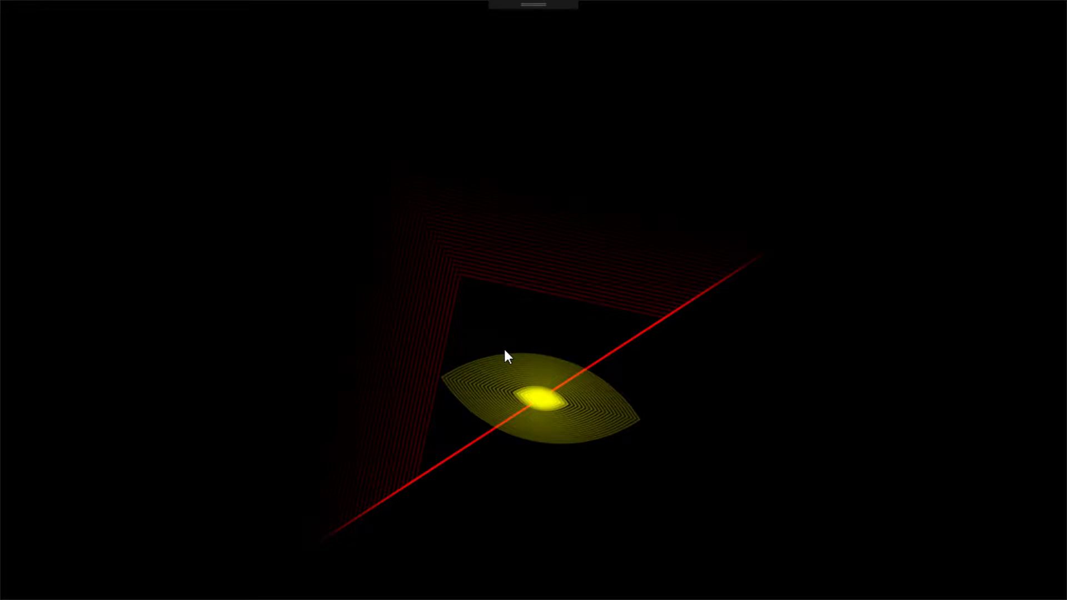
# Reopen the shape manager and set the end stencil back to Triangle.
pyautogui.click(509, 368)
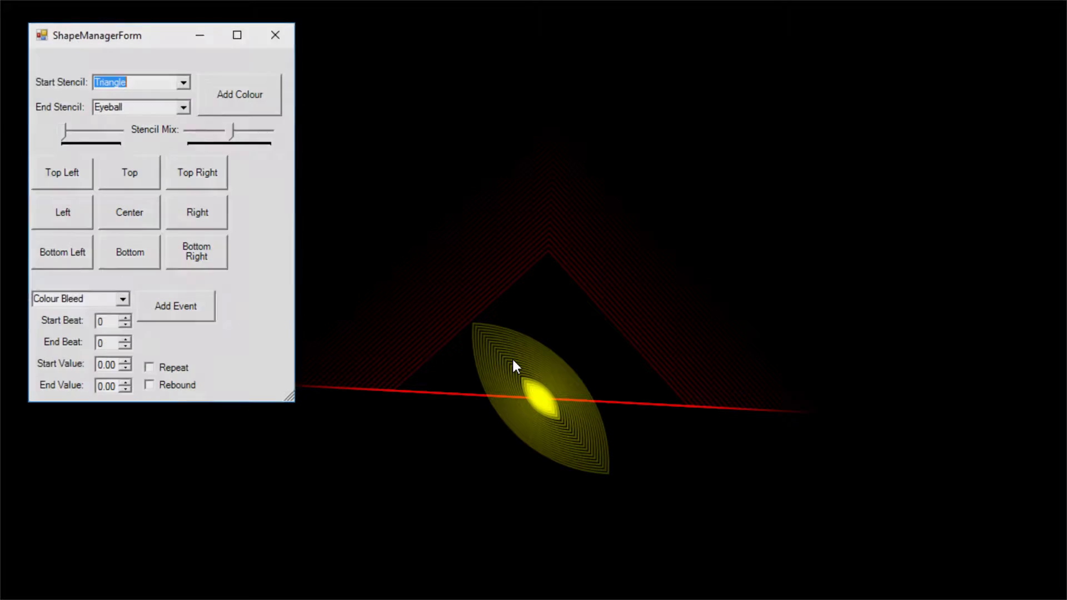
pyautogui.click(183, 106)
pyautogui.click(147, 187)
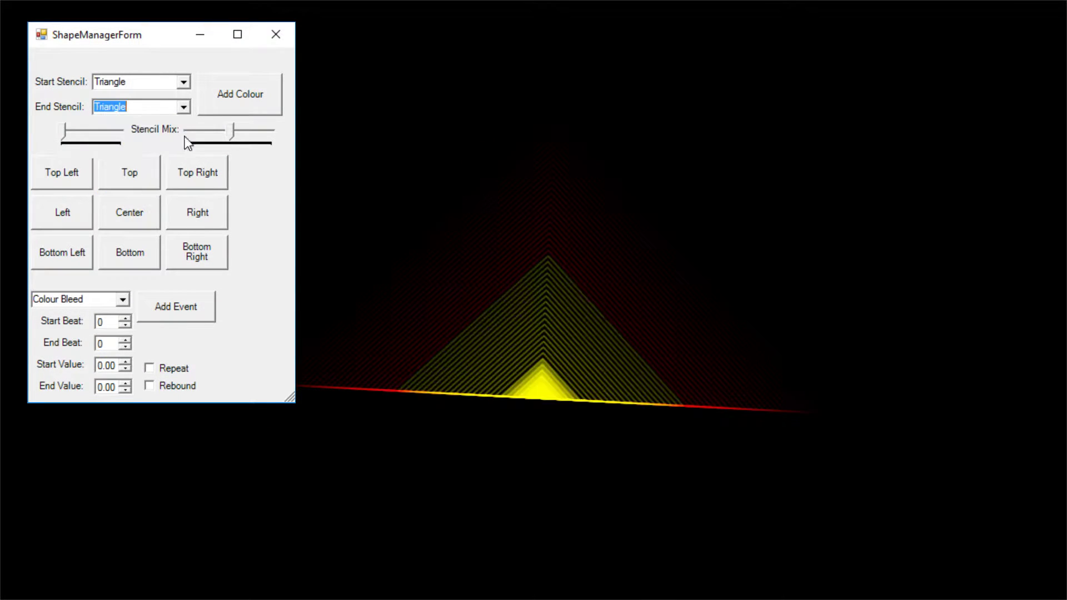
# Set the shape's start stencil to Eyeball while the end stencil is Triangle.
pyautogui.click(185, 82)
pyautogui.scroll(2, 162, 136)
pyautogui.click(131, 119)
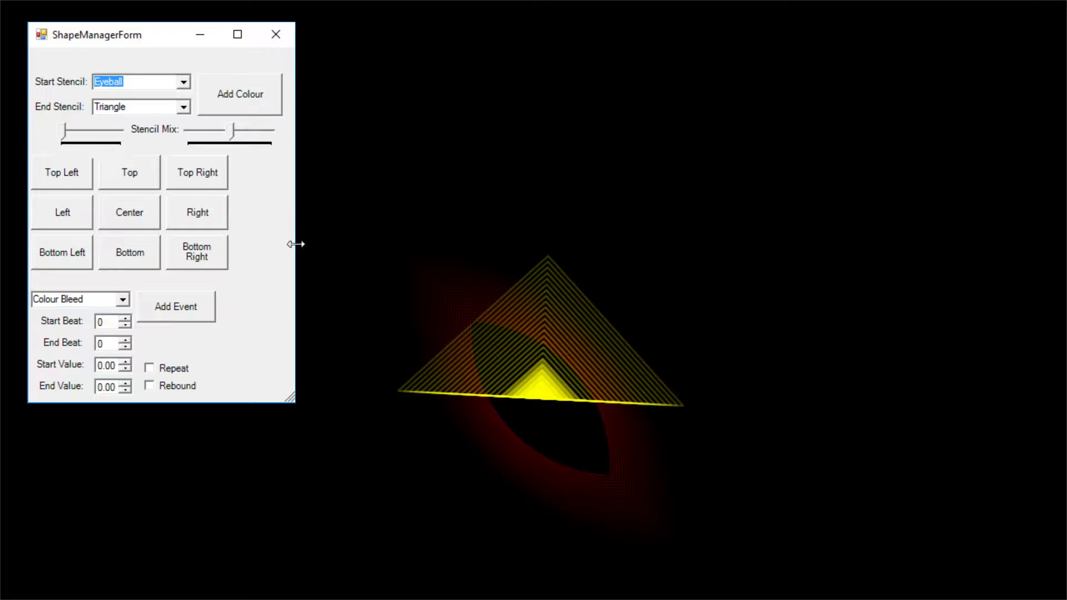
# Raise the first Stencil Mix slider to about four-fifths of its range and set the start stencil back to Triangle.
pyautogui.moveTo(64, 129); pyautogui.dragTo(111, 150)
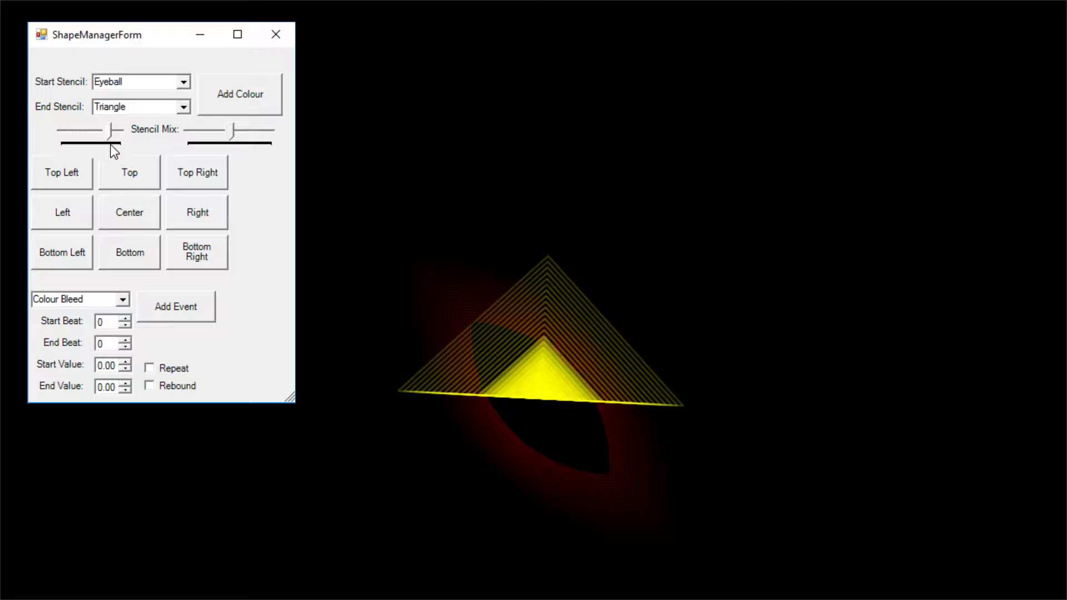
pyautogui.click(183, 81)
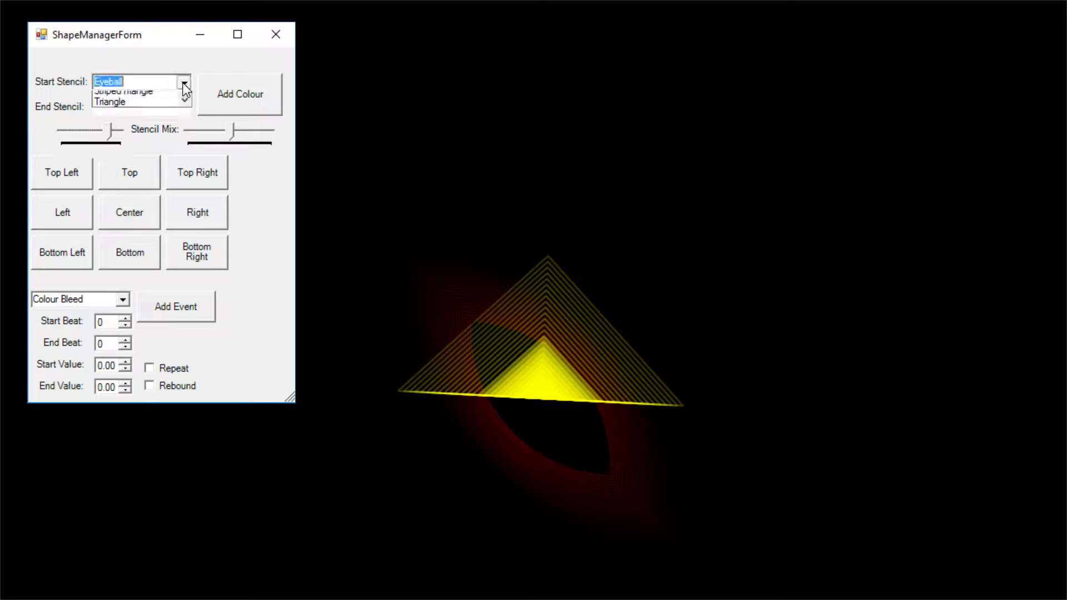
pyautogui.click(170, 172)
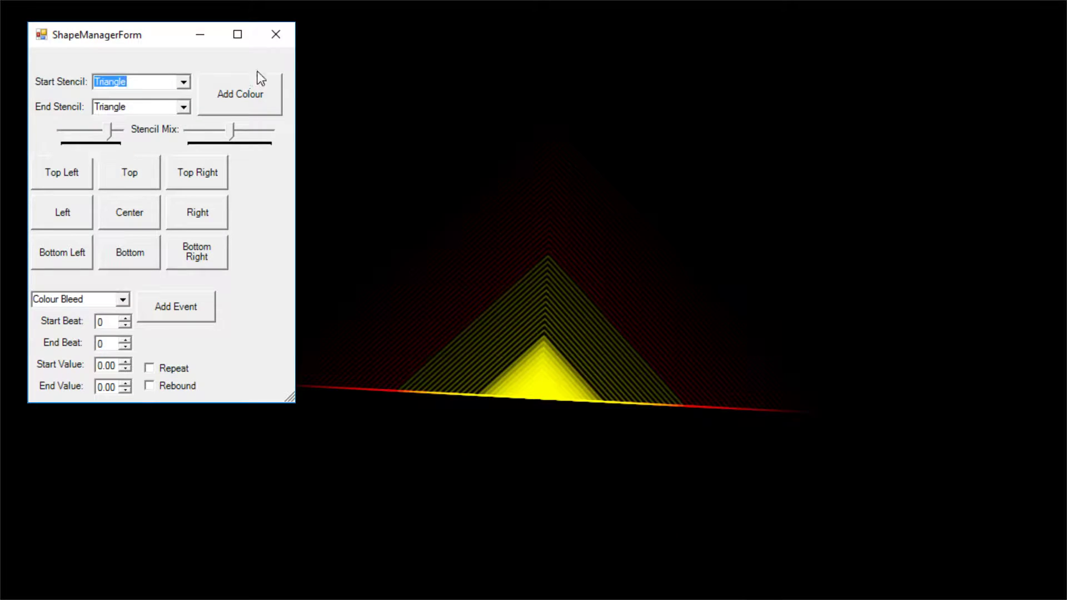
# Close the triangle's shape manager, spawn a new circle and move it to the canvas area left of the triangle's peak.
pyautogui.click(275, 35)
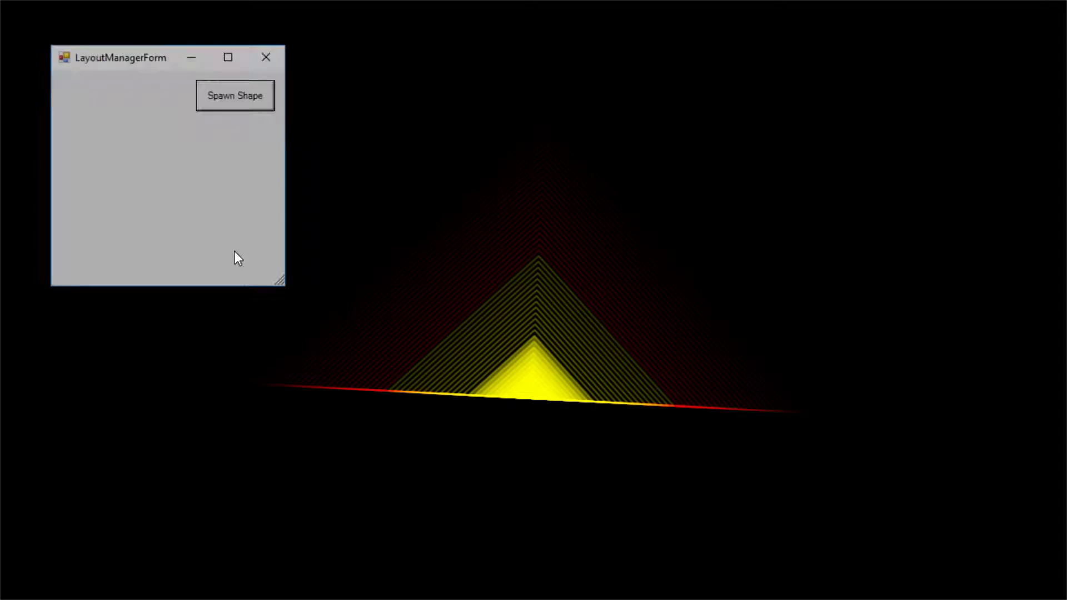
pyautogui.click(238, 90)
pyautogui.click(267, 56)
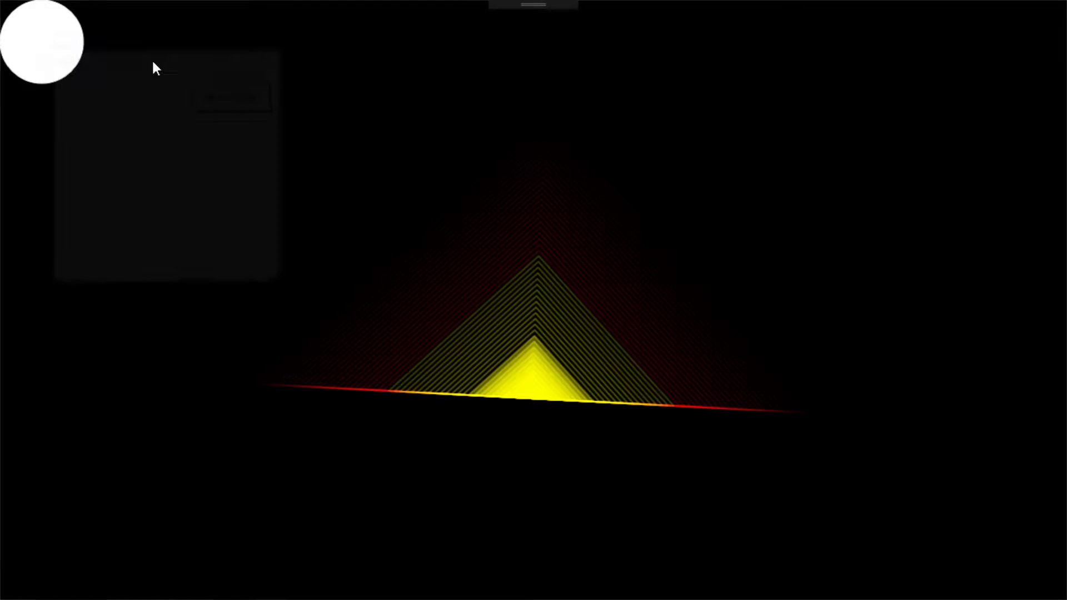
pyautogui.moveTo(66, 42); pyautogui.dragTo(251, 223)
# Open the new circle's shape manager and set both its start and end stencils to Eyeball.
pyautogui.rightClick(232, 204)
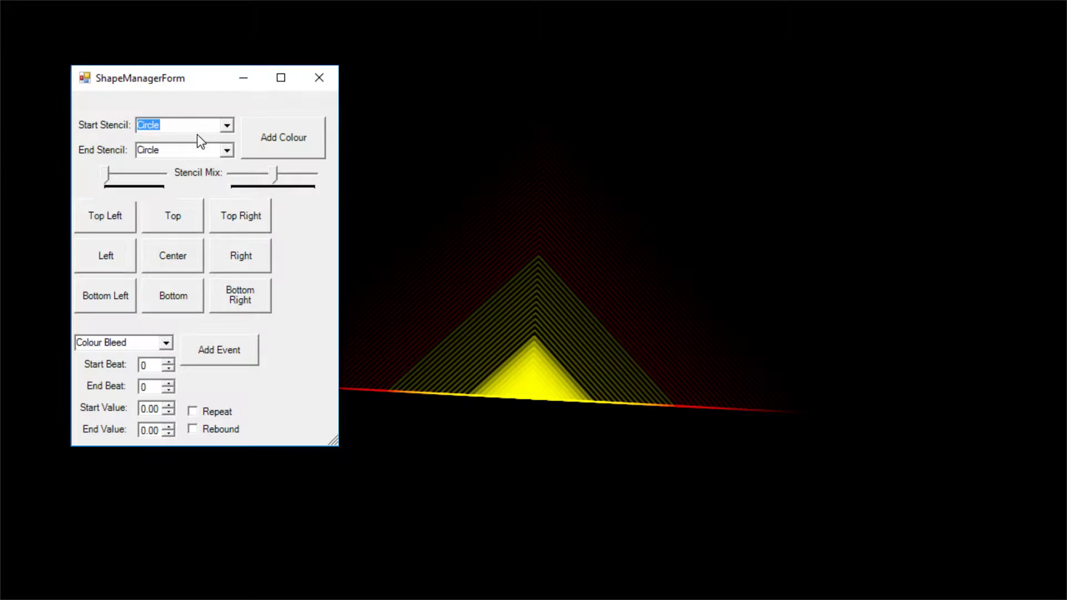
pyautogui.click(224, 126)
pyautogui.click(200, 157)
pyautogui.click(231, 157)
pyautogui.click(225, 184)
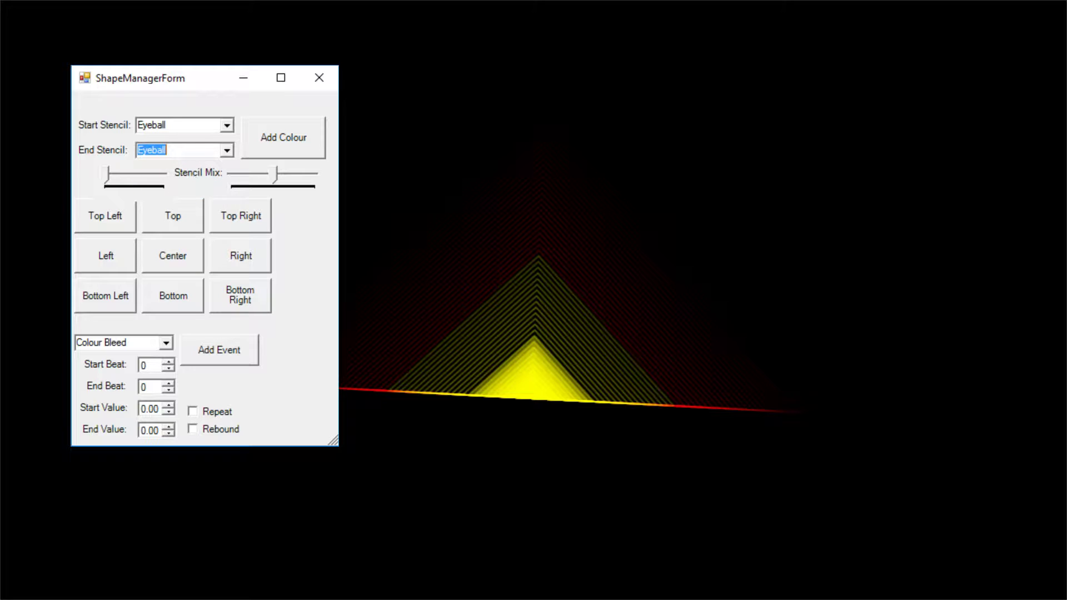
# Add a cyan colour named bbb to the eyeball shape.
pyautogui.click(293, 157)
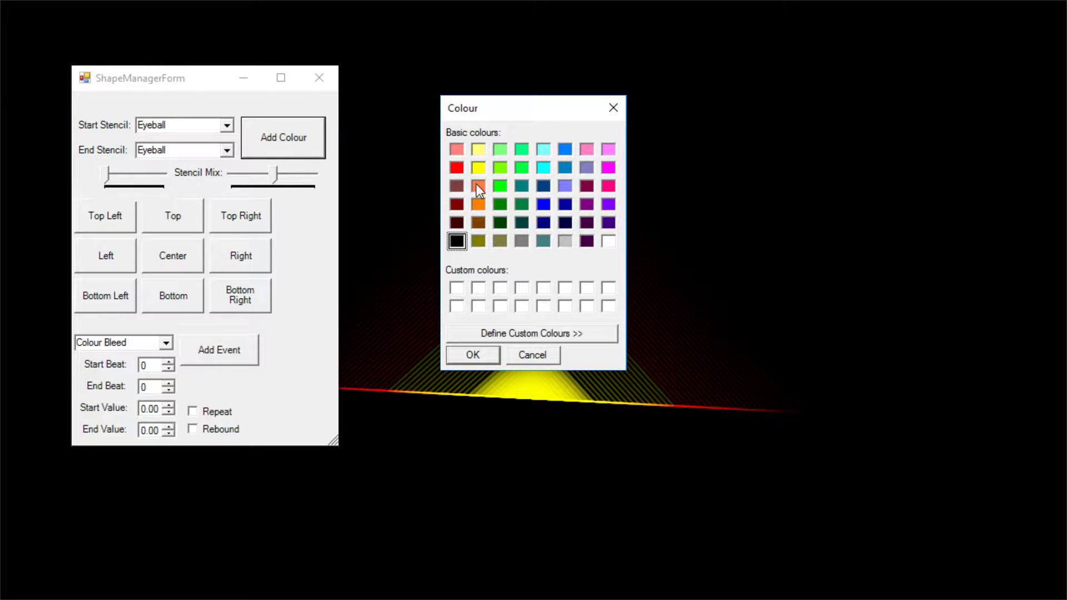
pyautogui.click(546, 168)
pyautogui.click(457, 353)
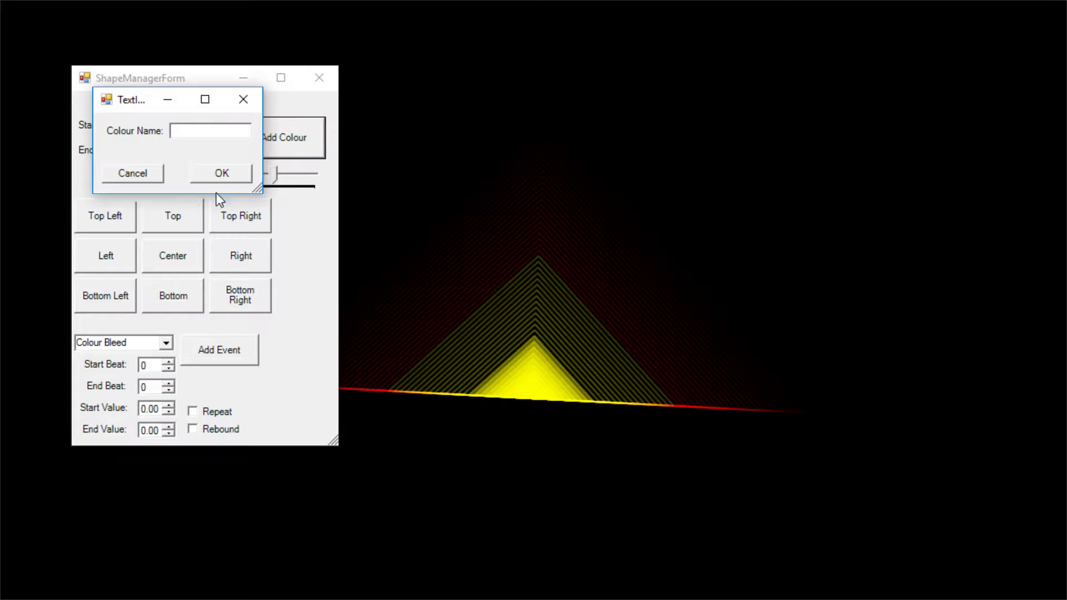
pyautogui.write('bbb')
pyautogui.click(212, 177)
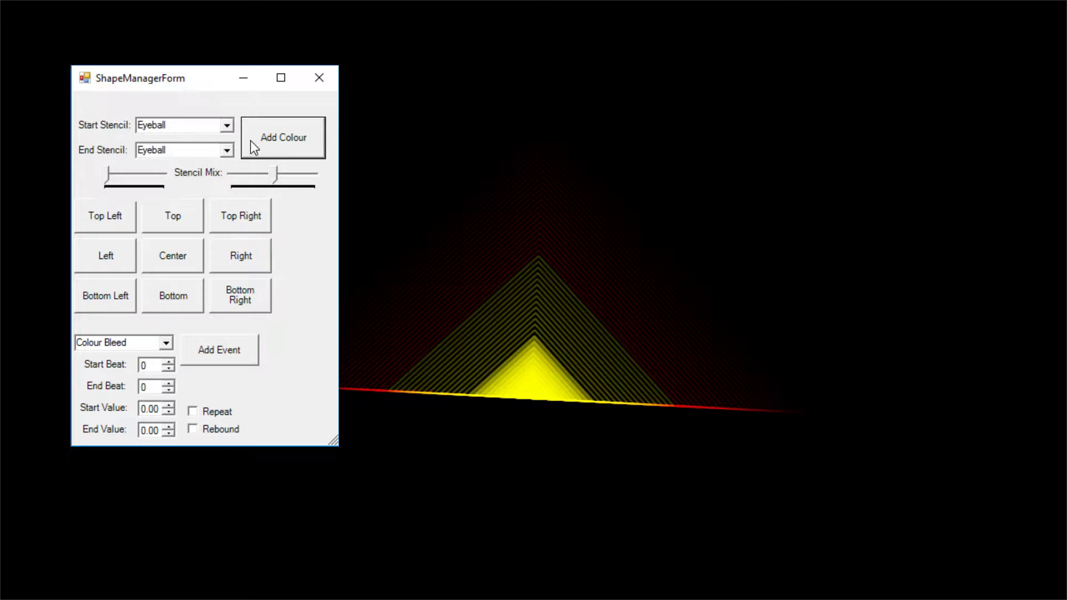
# Add a blue colour named fsfsdfs to the eyeball shape.
pyautogui.click(250, 142)
pyautogui.click(542, 204)
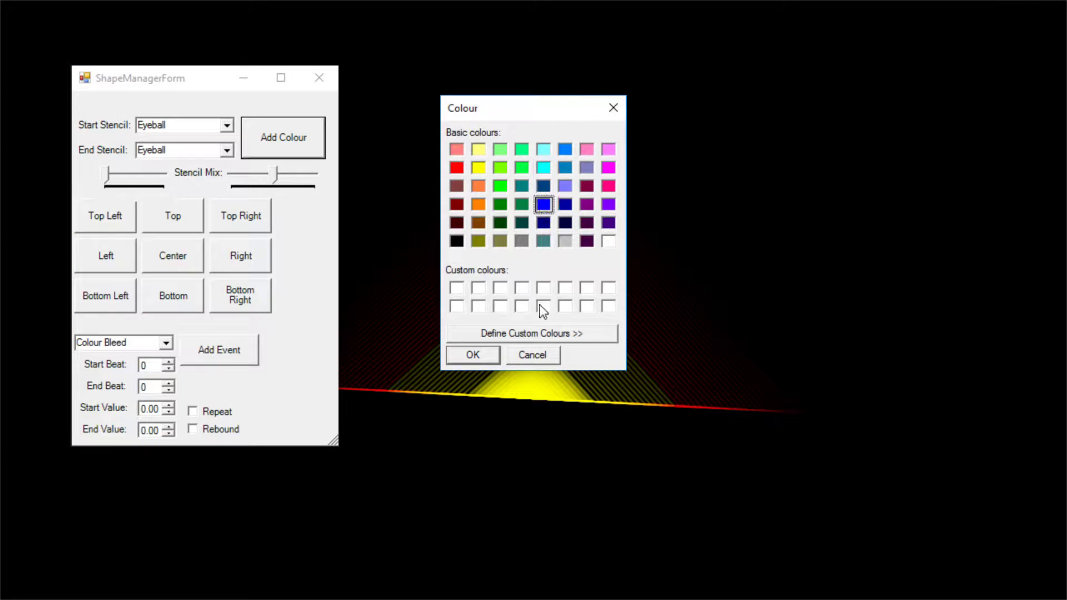
pyautogui.click(451, 356)
pyautogui.write('blue')
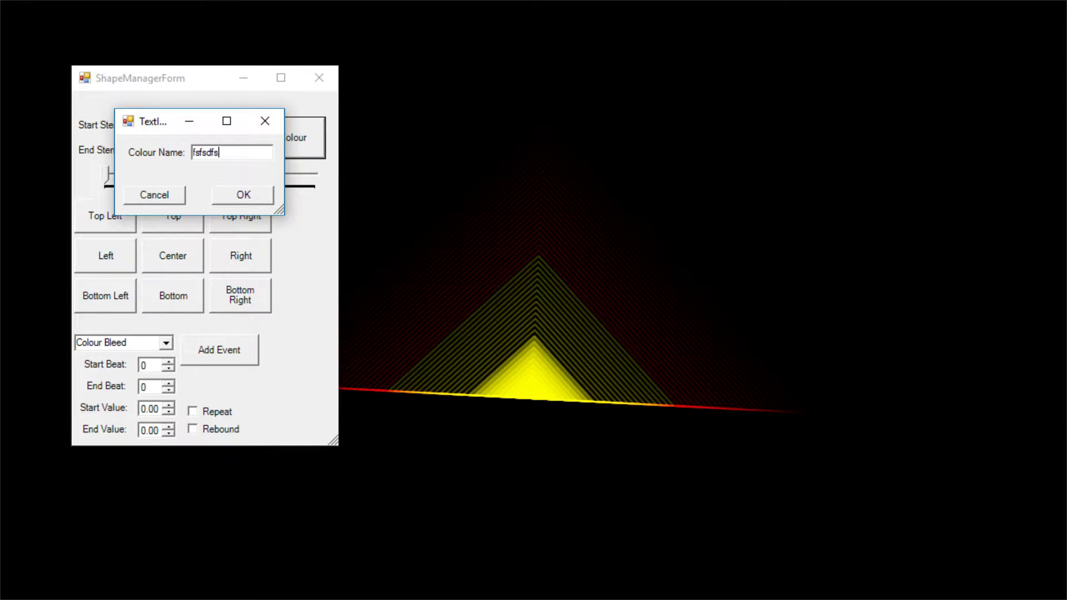
pyautogui.click(256, 201)
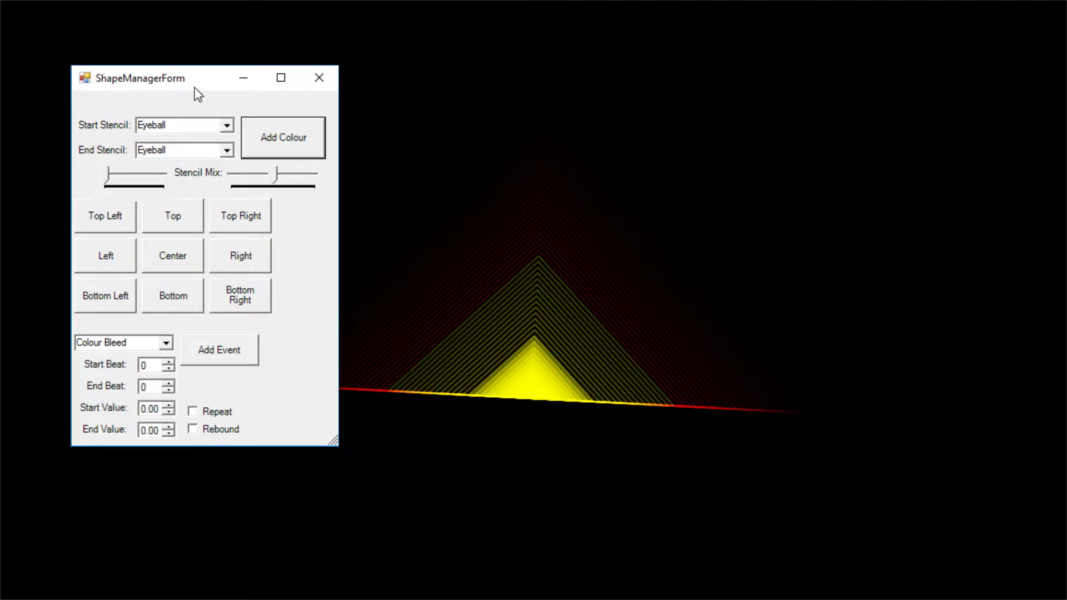
# Close the eyeball's shape manager, then enlarge the eye and position it above the yellow triangle, nudging the triangle beneath it.
pyautogui.moveTo(195, 91); pyautogui.dragTo(705, 91)
pyautogui.click(823, 81)
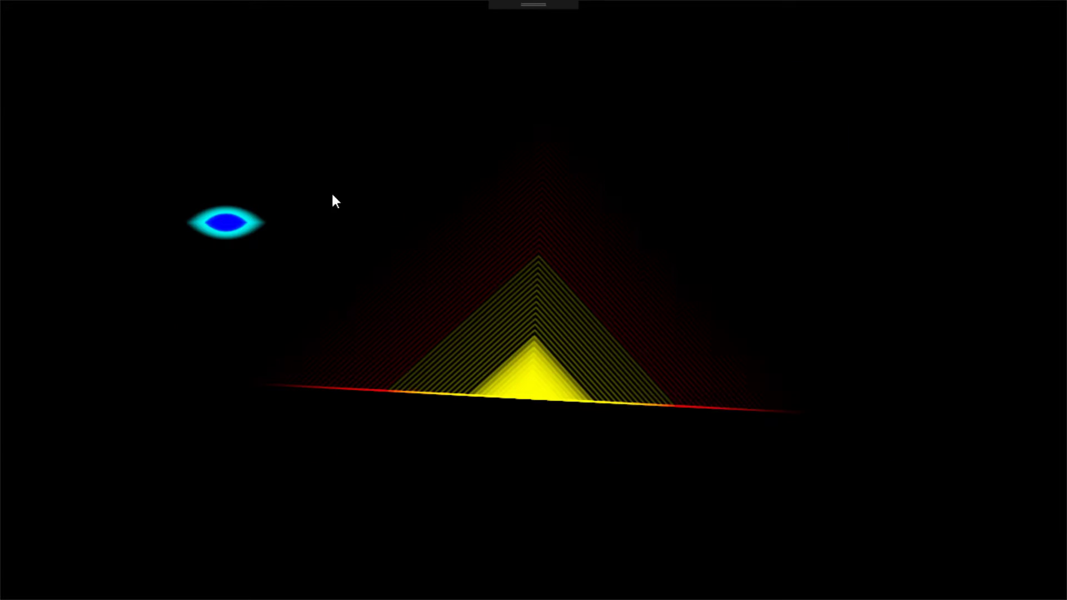
pyautogui.moveTo(195, 218); pyautogui.dragTo(542, 201)
pyautogui.moveTo(539, 350); pyautogui.dragTo(550, 421)
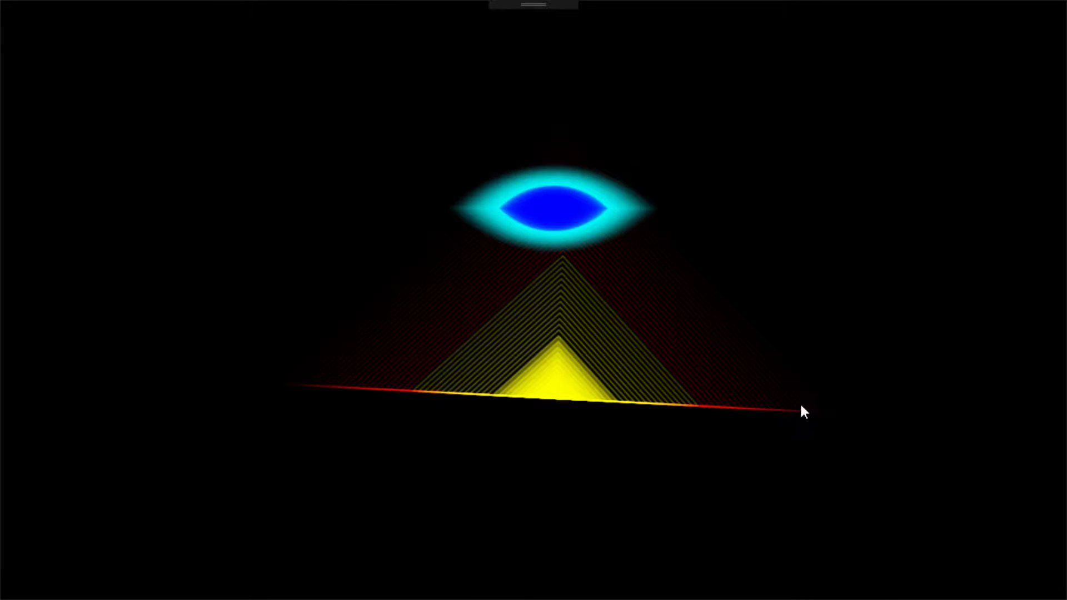
# Quit the visualizer, return to Visual Studio, dismiss the debug output and open ShapeControl.cs from the Rendering project.
pyautogui.hotkey('alt', 'F4')
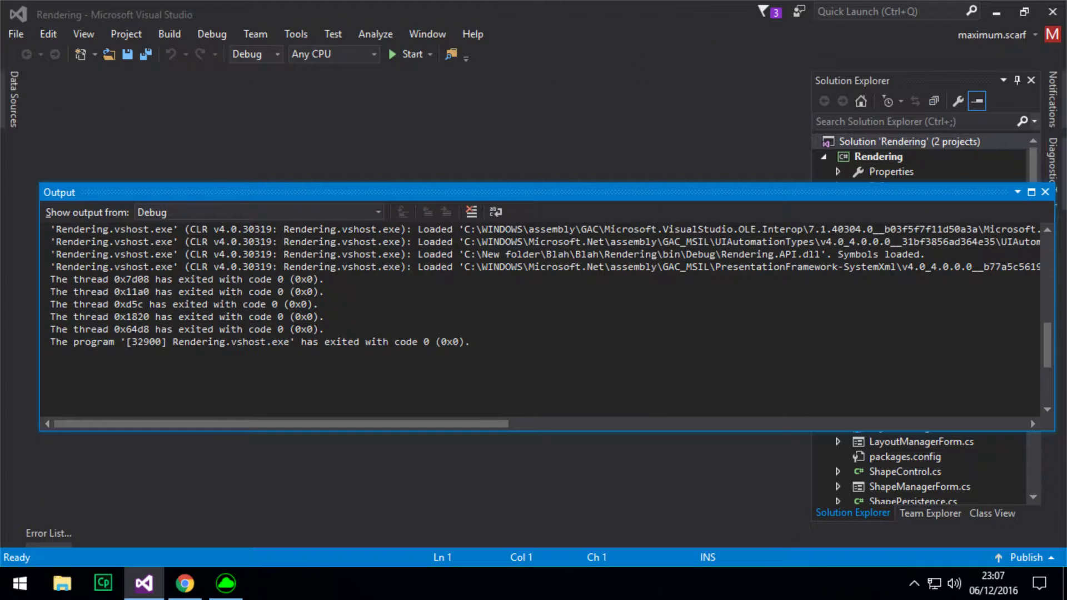
pyautogui.click(1045, 192)
pyautogui.scroll(-3, 938, 302)
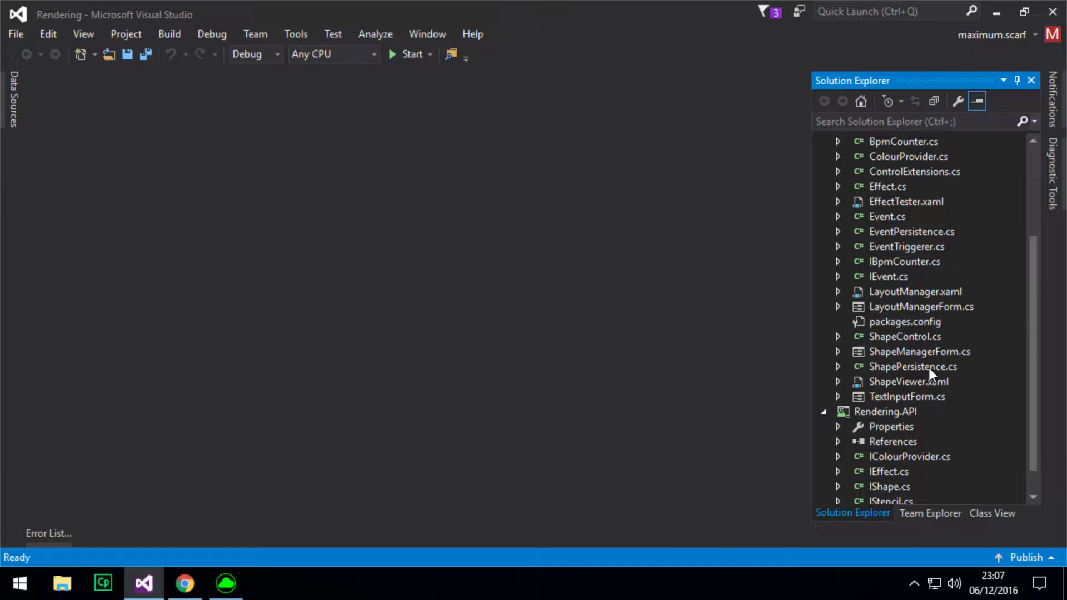
pyautogui.click(921, 337)
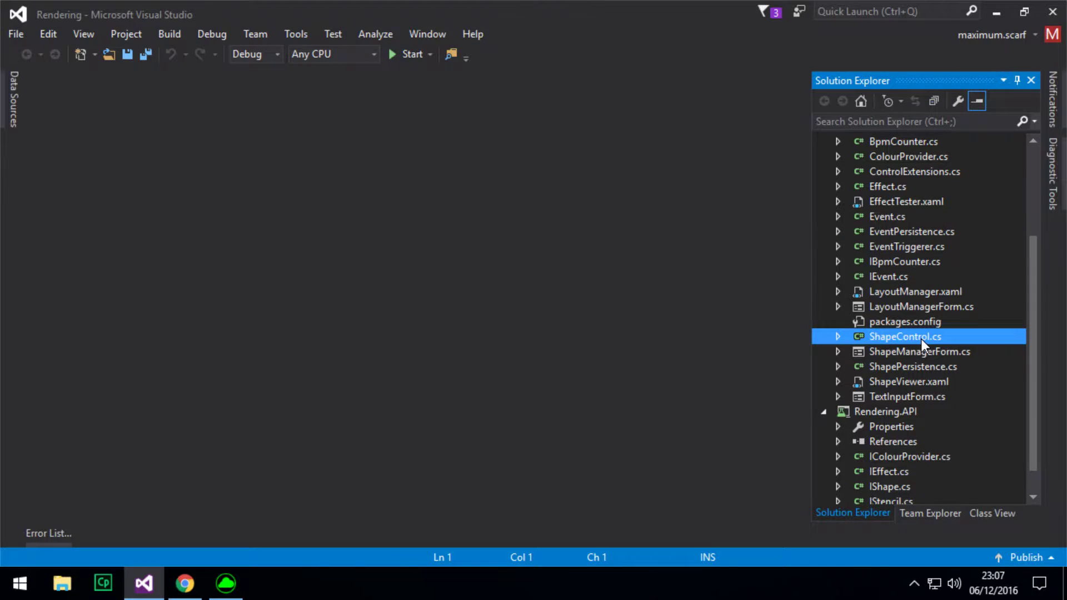
pyautogui.doubleClick(921, 338)
# In ShapeControl.cs, change the OnMouseWheel handler's deltaSmall to e.Delta / 50, save the file and build and run the project.
pyautogui.scroll(-14, 412, 306)
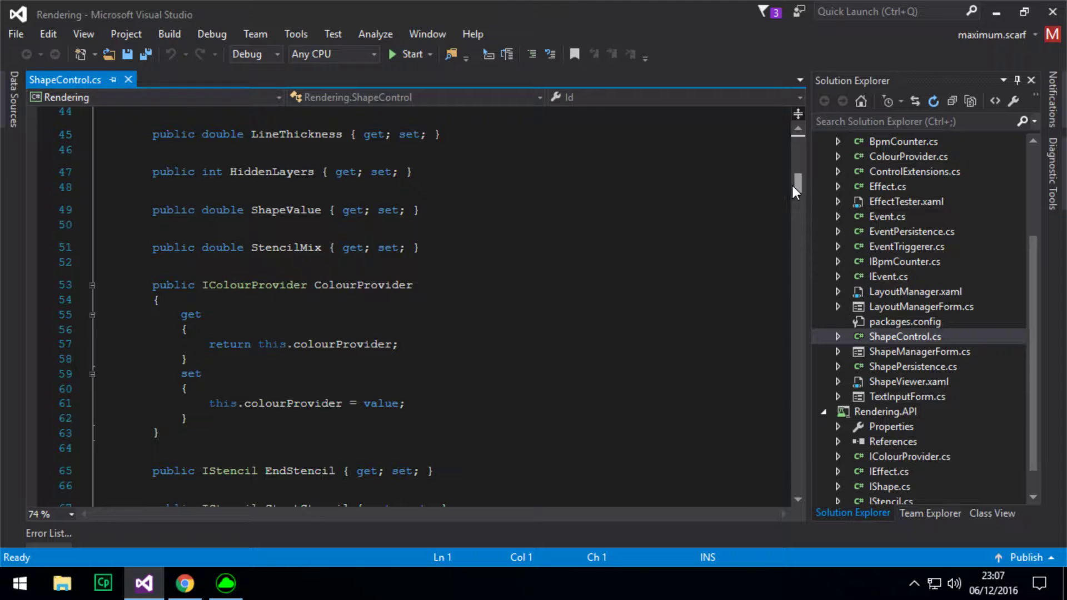
pyautogui.scroll(-14, 793, 185)
pyautogui.moveTo(802, 222); pyautogui.dragTo(806, 270)
pyautogui.click(778, 211)
pyautogui.scroll(-4, 411, 306)
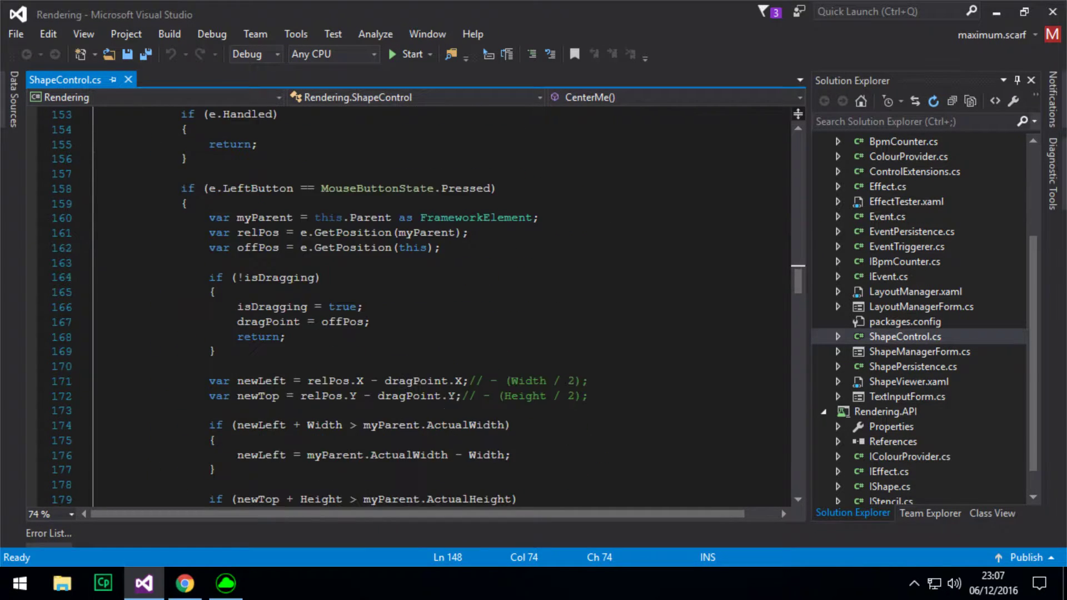
pyautogui.scroll(11, 412, 306)
pyautogui.scroll(6, 412, 306)
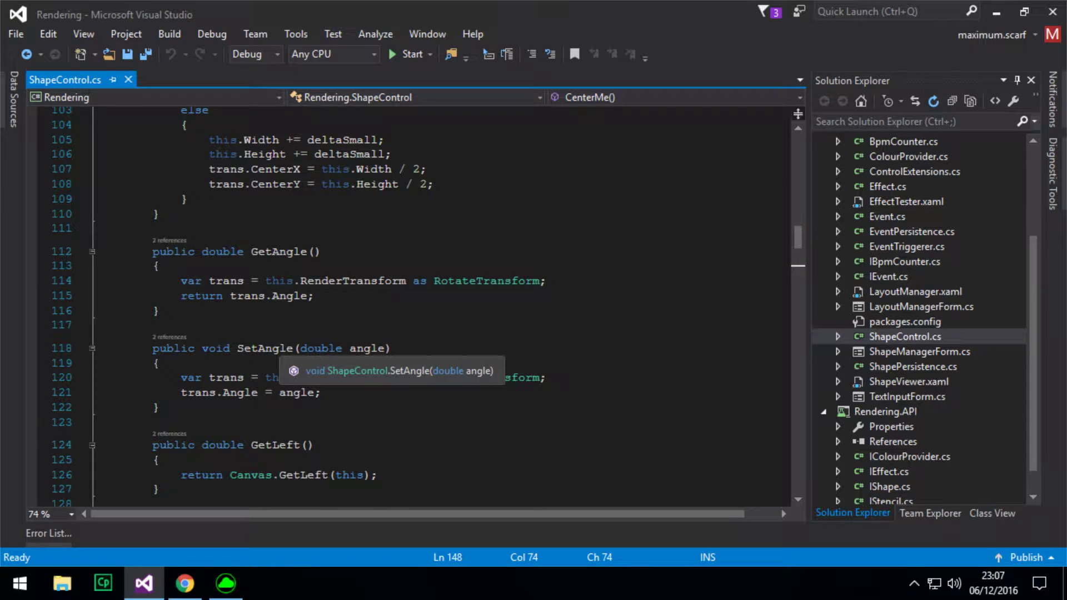
pyautogui.scroll(5, 411, 306)
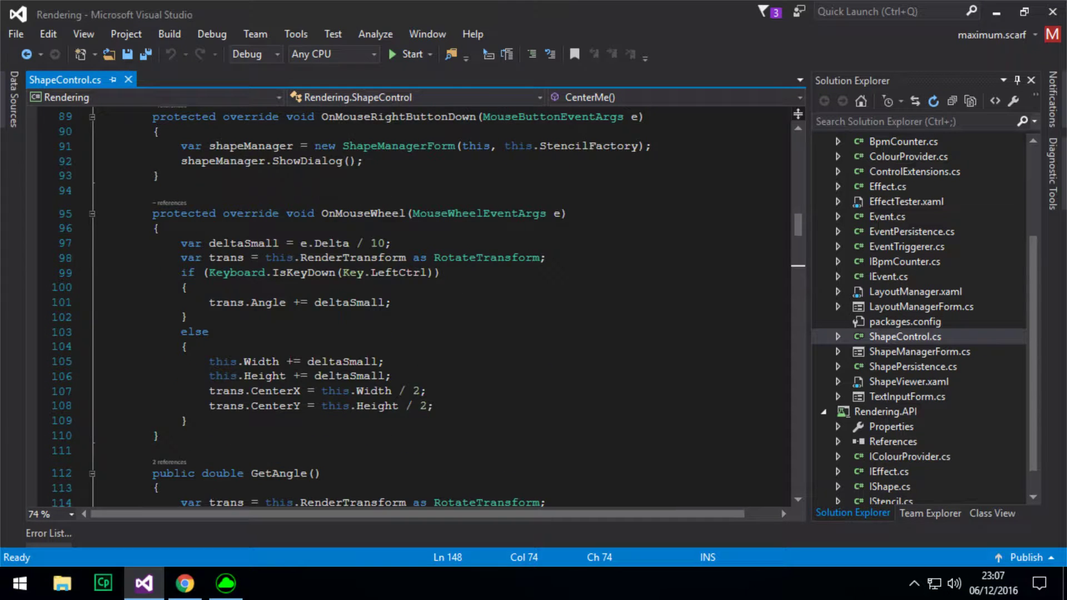
pyautogui.scroll(-1, 412, 306)
pyautogui.click(386, 243)
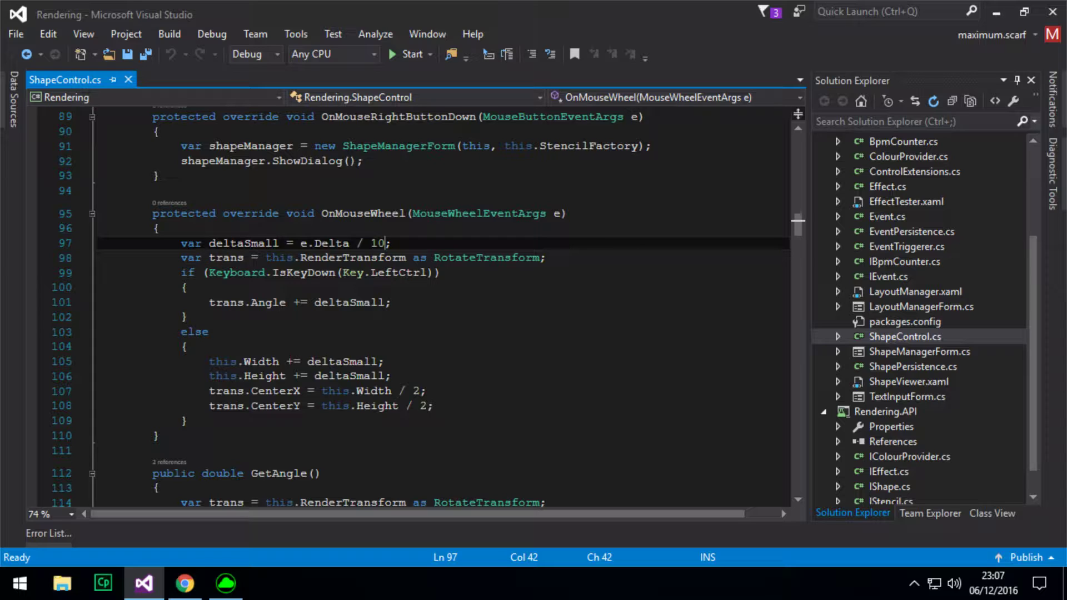
pyautogui.press('BackSpace')
pyautogui.press('BackSpace')
pyautogui.hotkey('ctrl', 's')
pyautogui.hotkey('ctrl', 'shift', 'b')
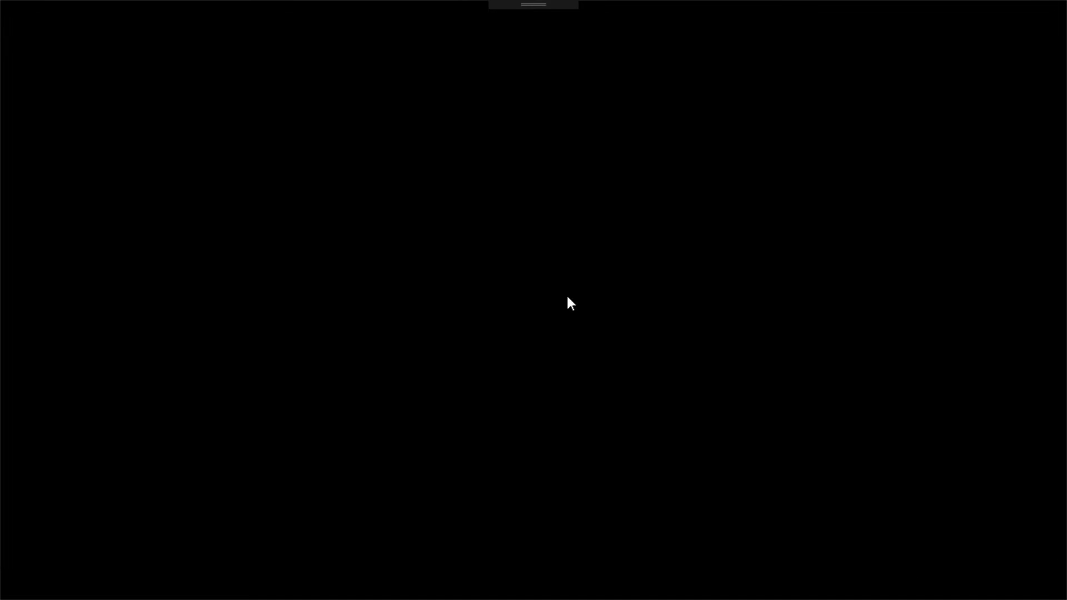
# Spawn a circle, move it to the middle of the canvas and open its shape manager.
pyautogui.click(340, 192)
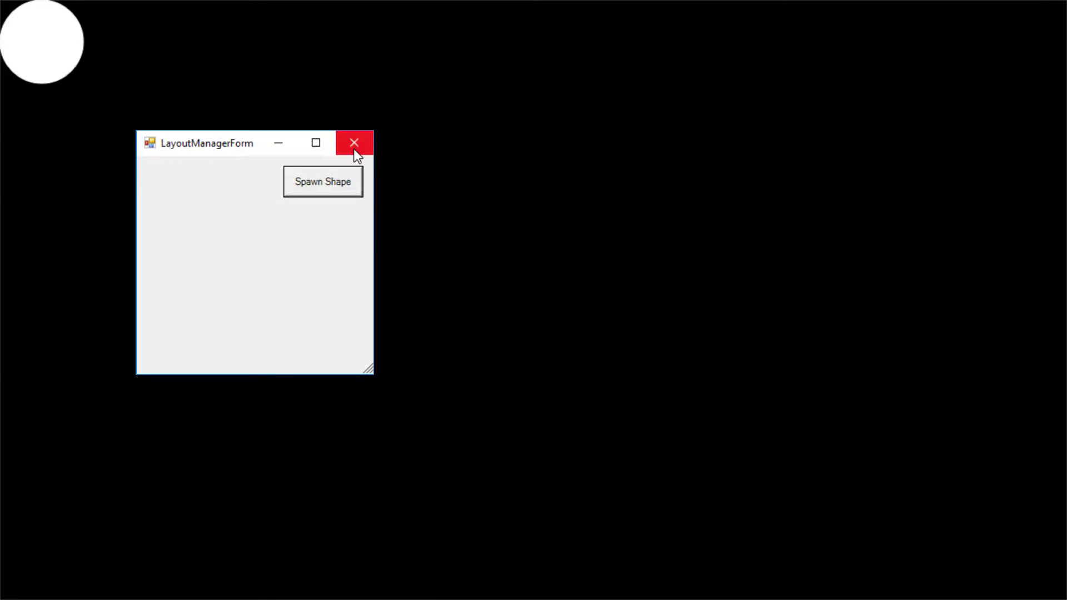
pyautogui.click(354, 143)
pyautogui.click(578, 280)
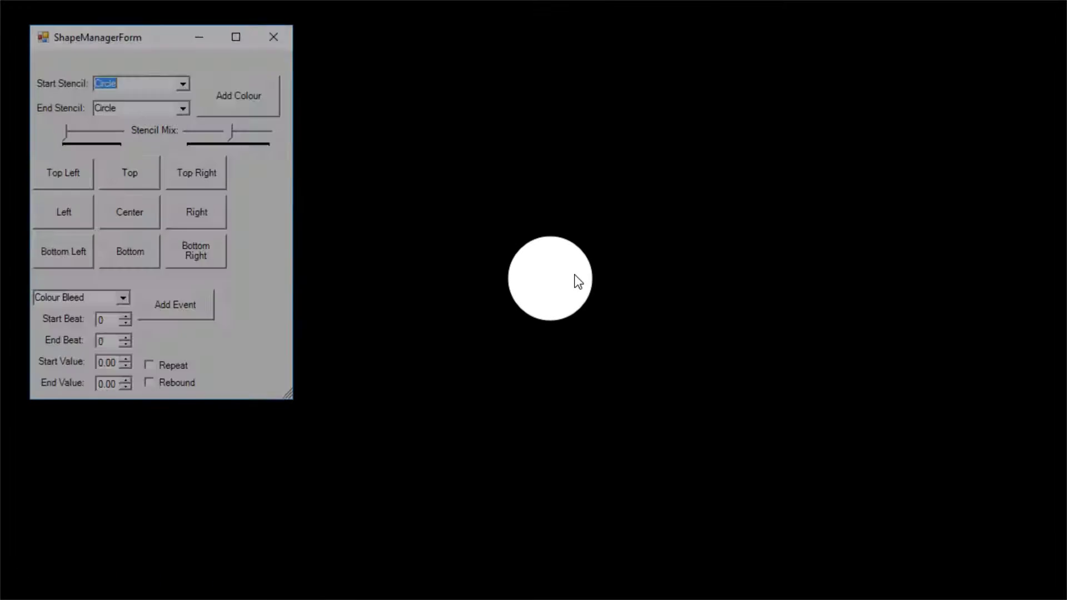
# Set both the start and end stencils of the circle to Triangle.
pyautogui.click(181, 85)
pyautogui.scroll(-1, 169, 146)
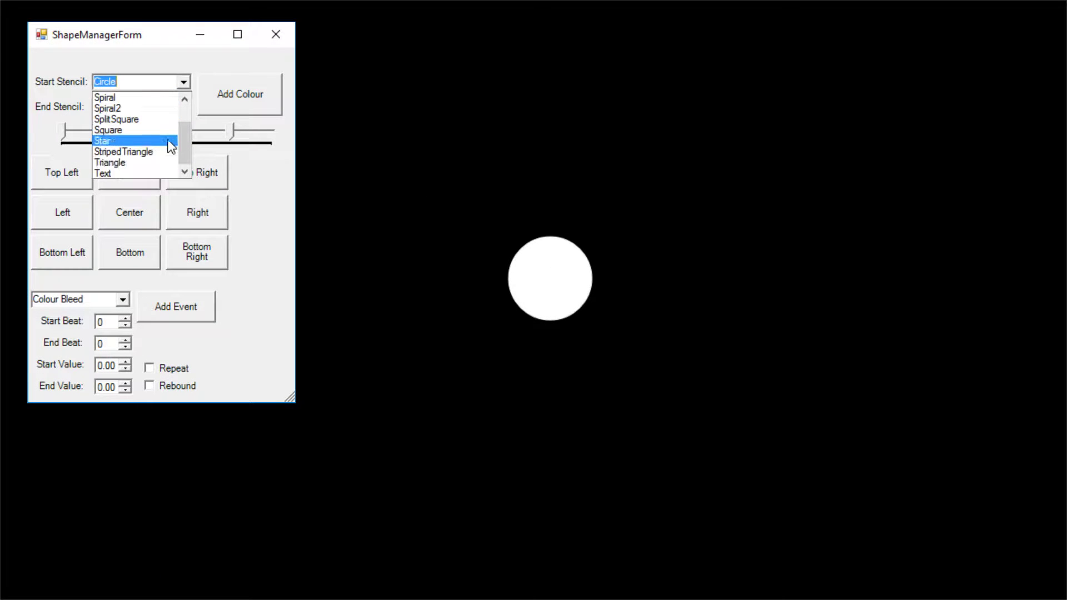
pyautogui.click(152, 163)
pyautogui.click(184, 107)
pyautogui.scroll(-1, 148, 160)
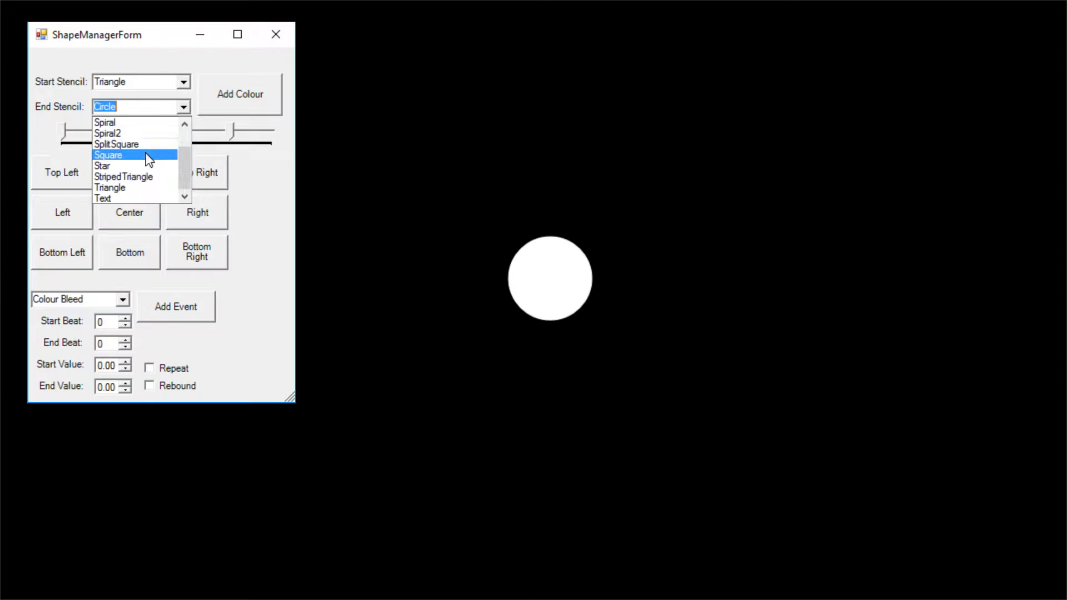
pyautogui.click(142, 188)
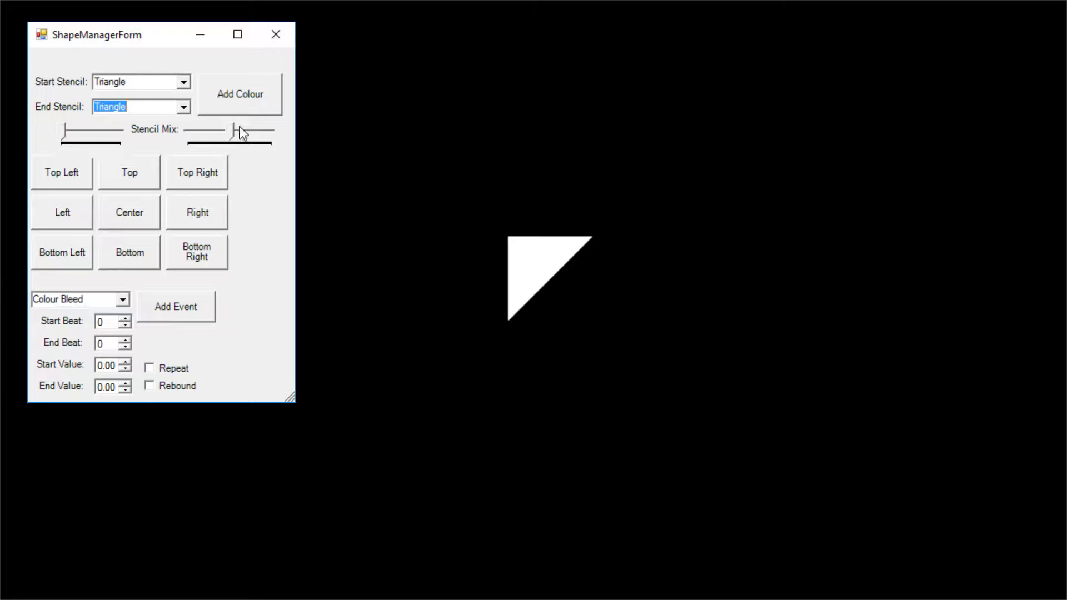
# Close the shape manager, rotate the white triangle until it points upwards and move it to the bottom of the canvas.
pyautogui.click(276, 34)
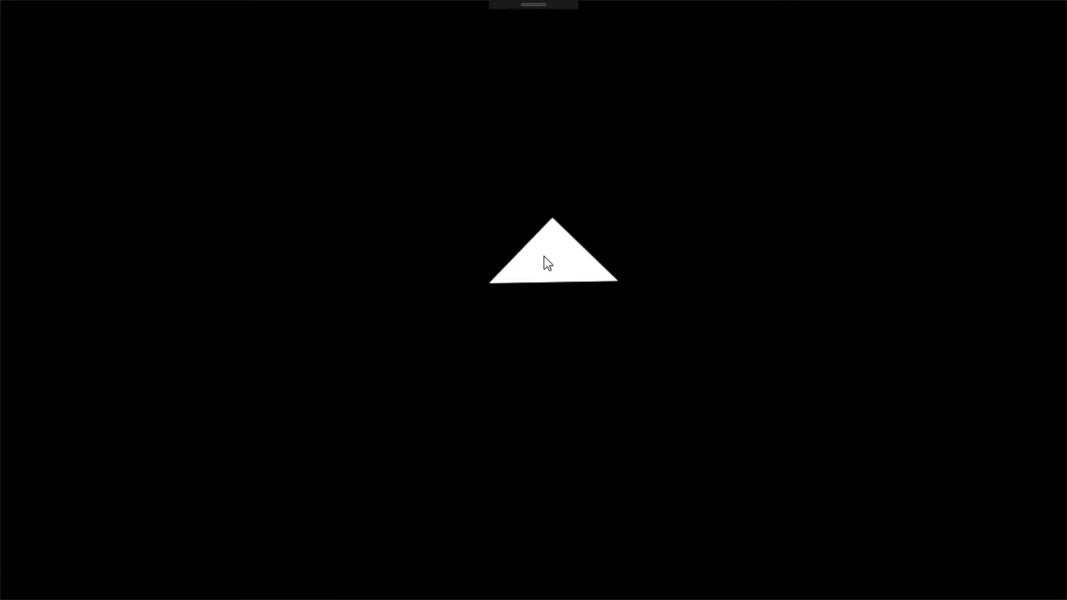
pyautogui.moveTo(525, 280); pyautogui.dragTo(499, 550)
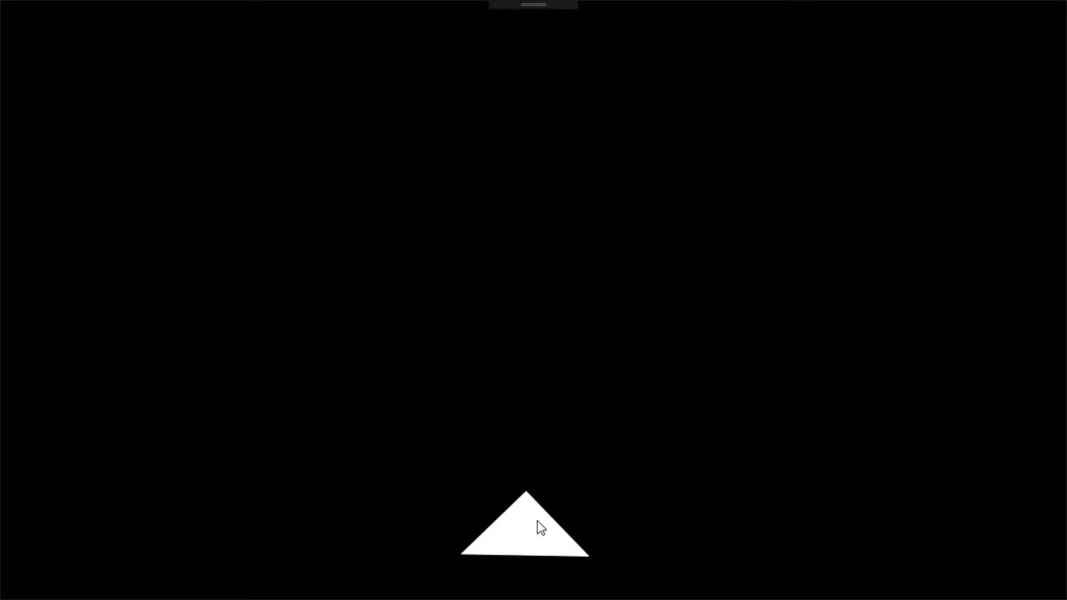
# Quit the visualizer, dismiss the debug output in Visual Studio and open the code-behind of LayoutManager.xaml.
pyautogui.hotkey('alt', 'F4')
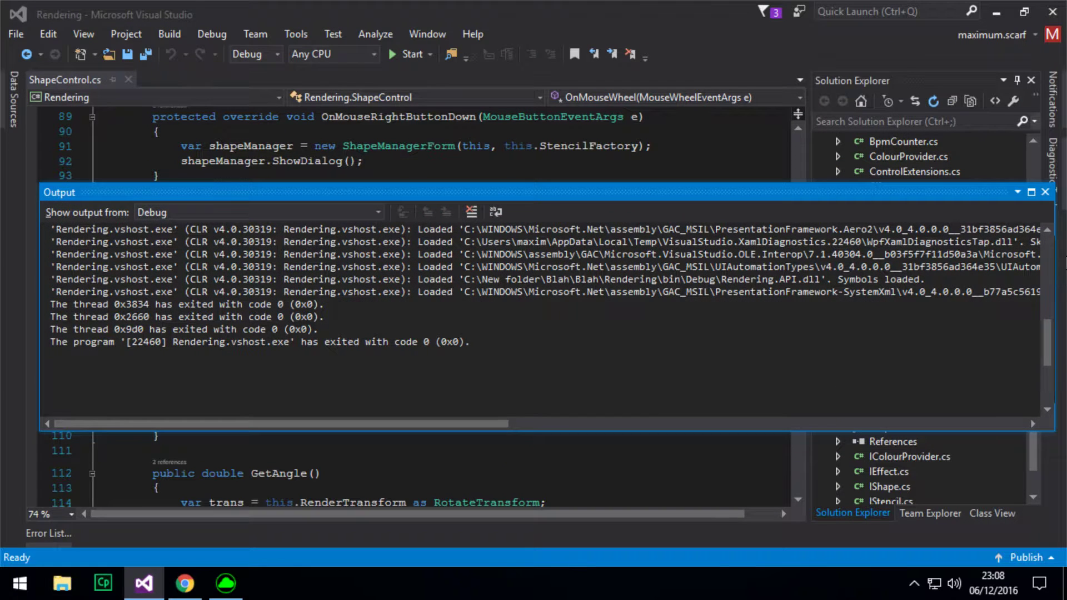
pyautogui.click(1046, 192)
pyautogui.scroll(-1, 411, 305)
pyautogui.scroll(3, 412, 306)
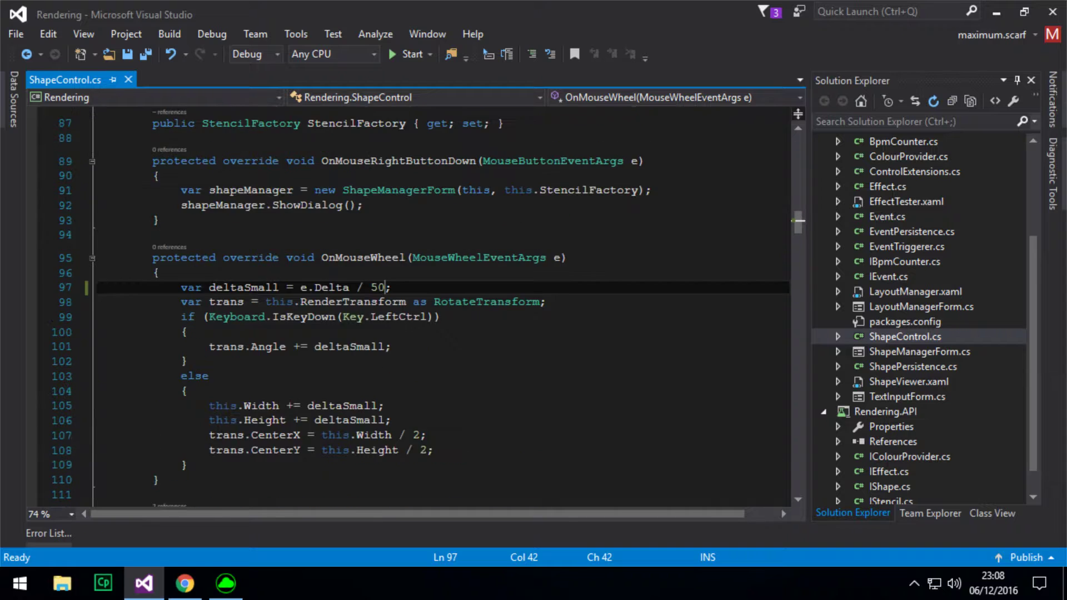
pyautogui.scroll(1, 891, 338)
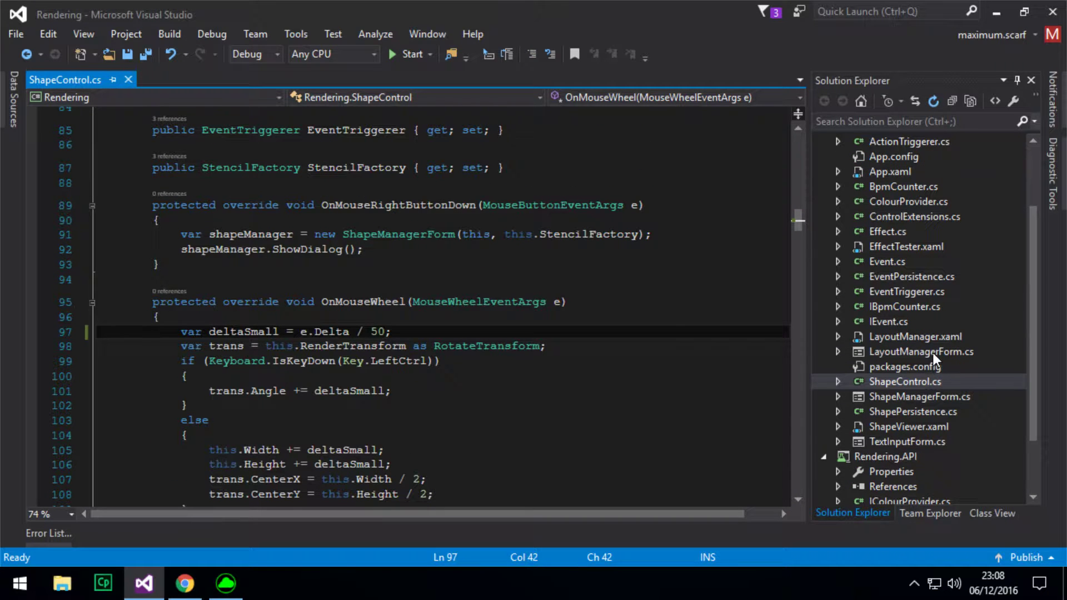
pyautogui.rightClick(923, 336)
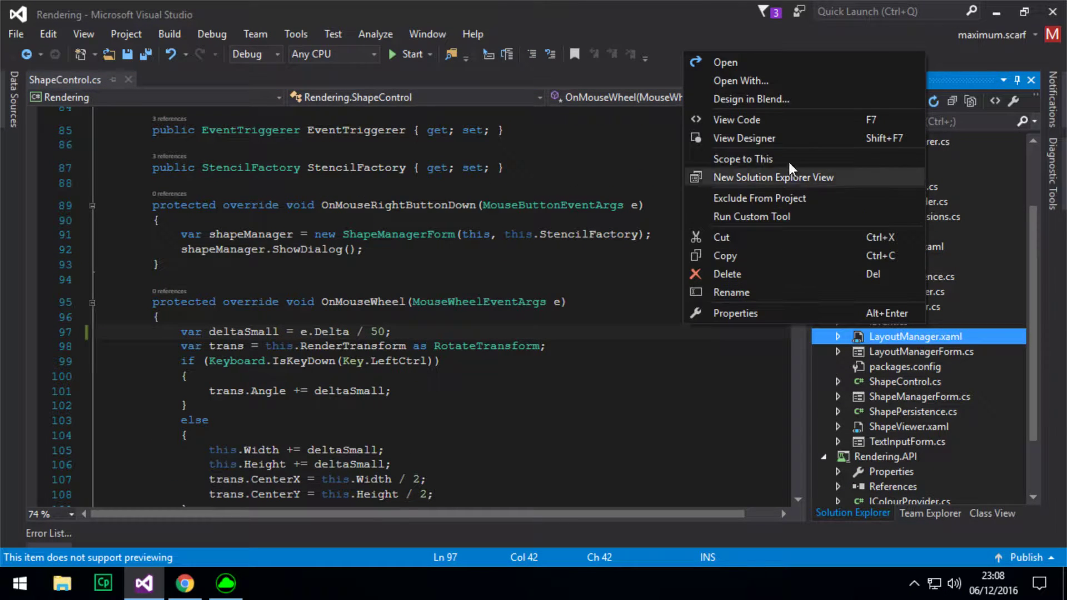
pyautogui.click(788, 121)
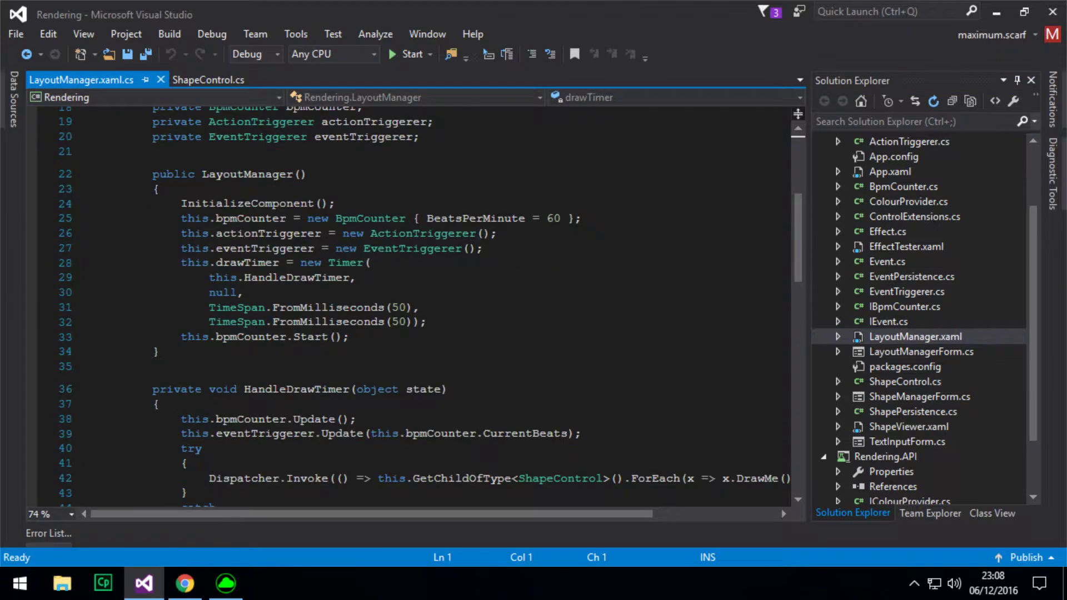
# Look through the constructor, draw timer and window event handlers in LayoutManager.xaml.cs and open ShapeControl.cs.
pyautogui.scroll(-6, 412, 306)
pyautogui.scroll(-4, 412, 306)
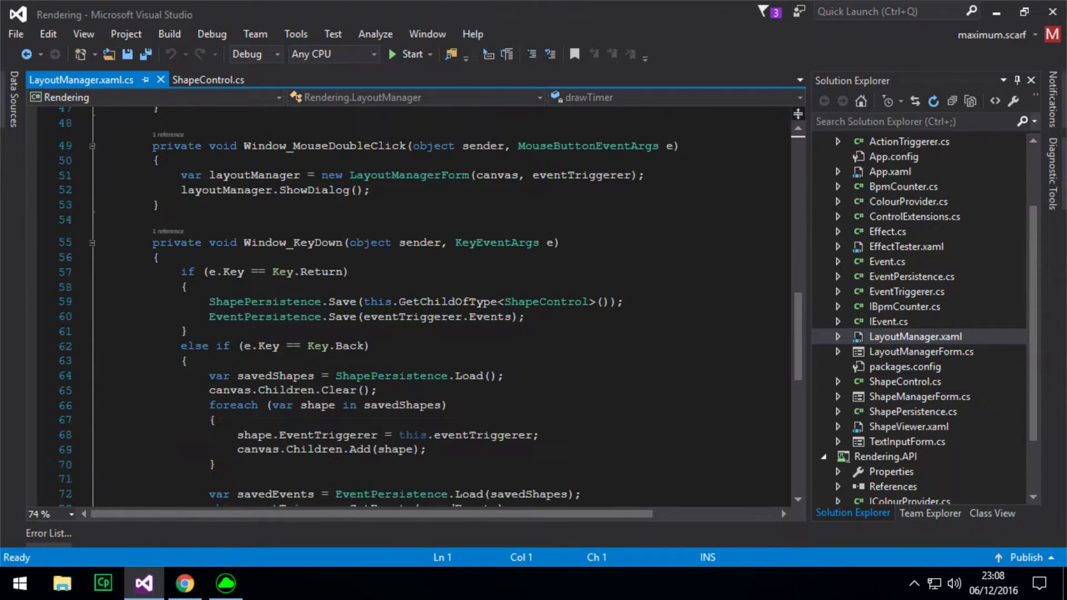
pyautogui.scroll(6, 412, 306)
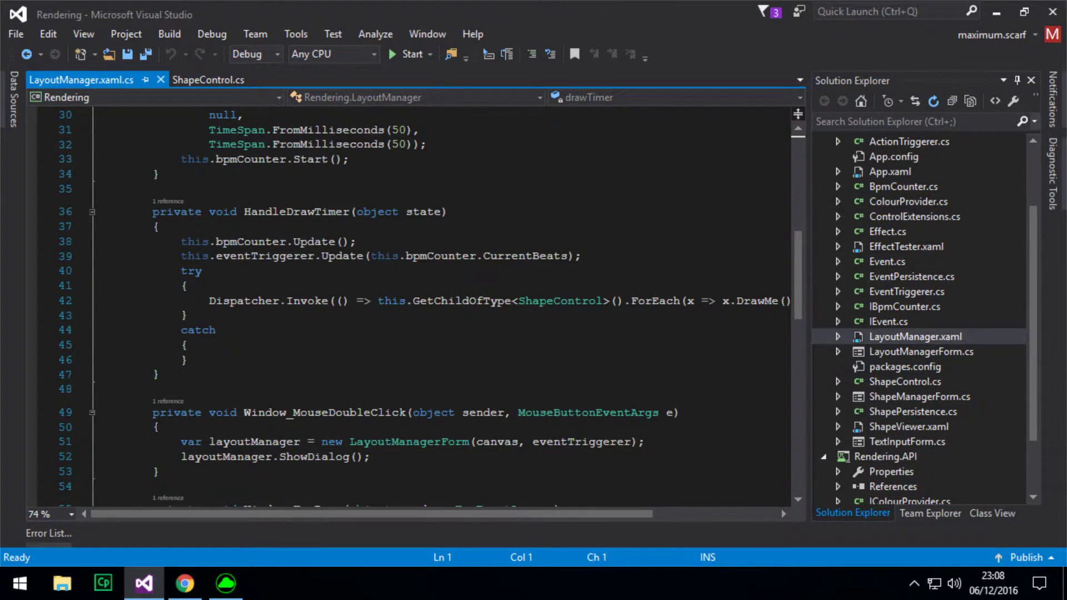
pyautogui.scroll(4, 411, 306)
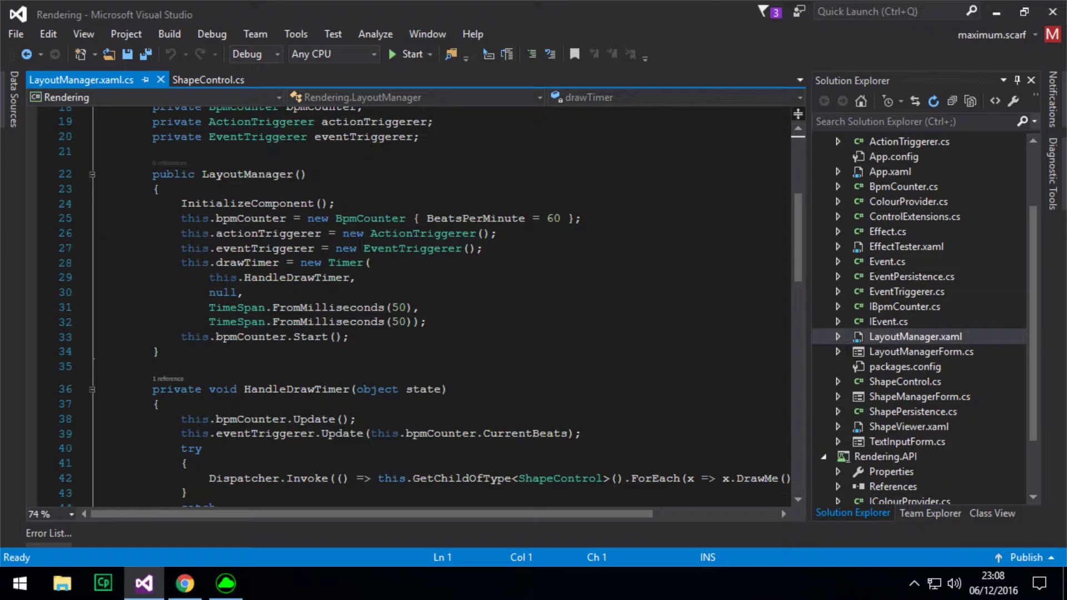
pyautogui.doubleClick(907, 382)
pyautogui.scroll(-4, 411, 306)
pyautogui.scroll(4, 412, 306)
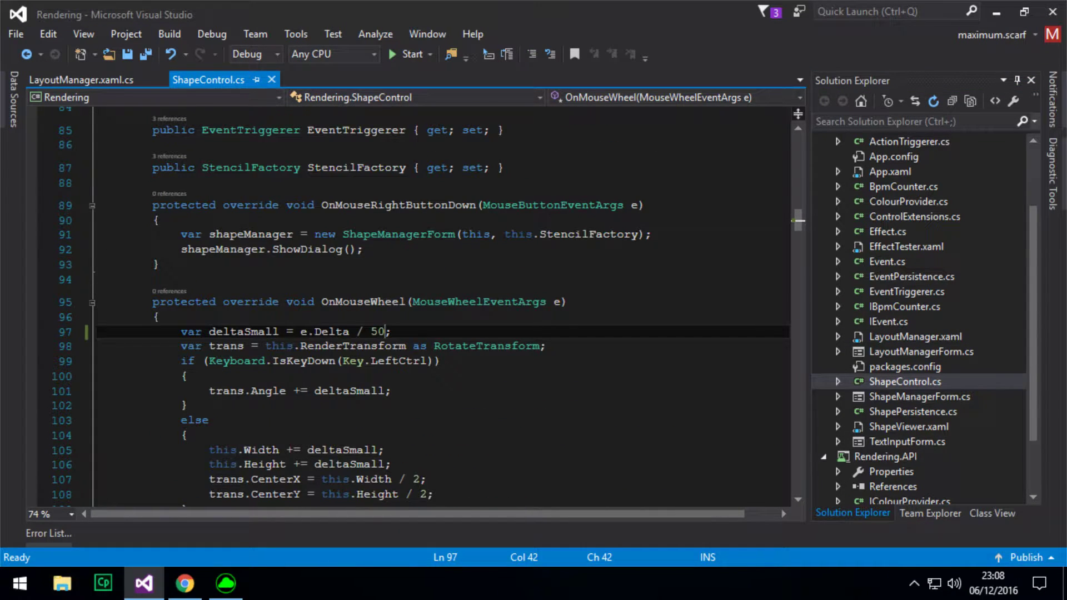
# Comment out the four boundary checks on newLeft and newTop in the OnMouseMove method of ShapeControl.cs.
pyautogui.scroll(-7, 411, 305)
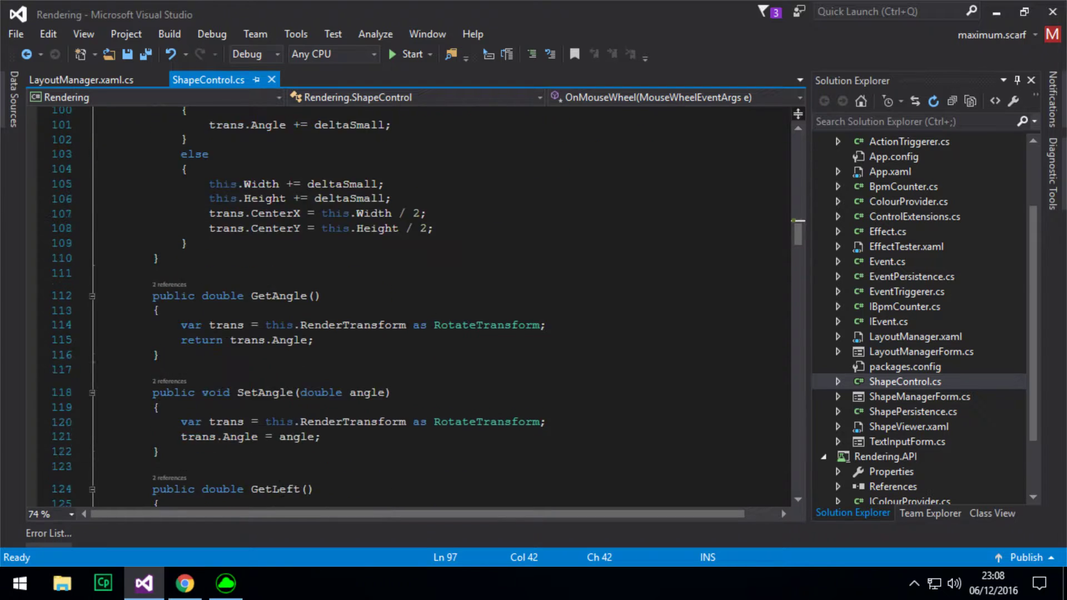
pyautogui.scroll(-9, 411, 305)
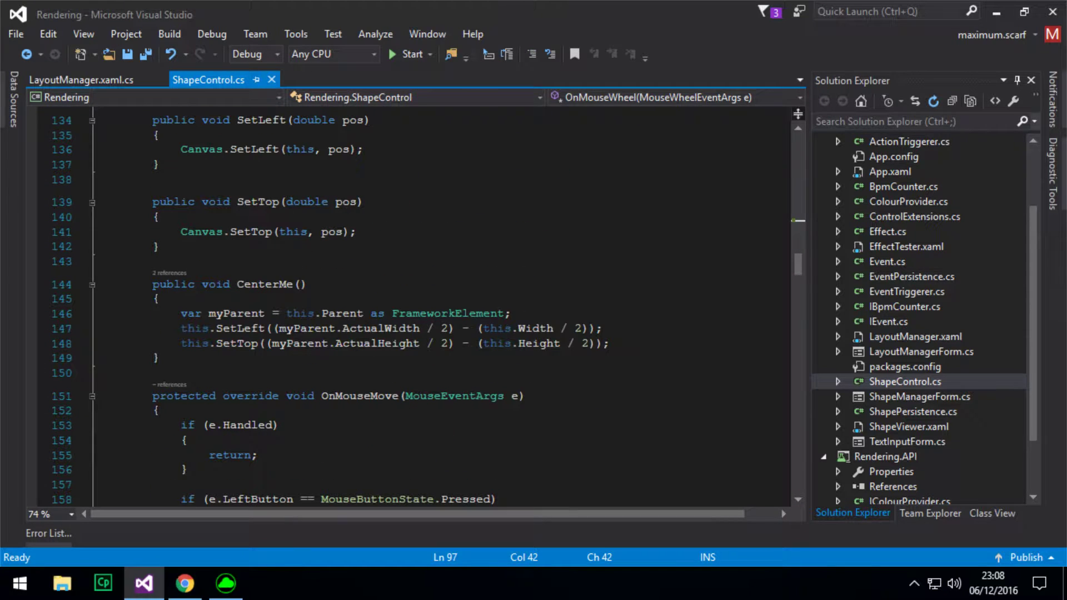
pyautogui.scroll(-6, 412, 306)
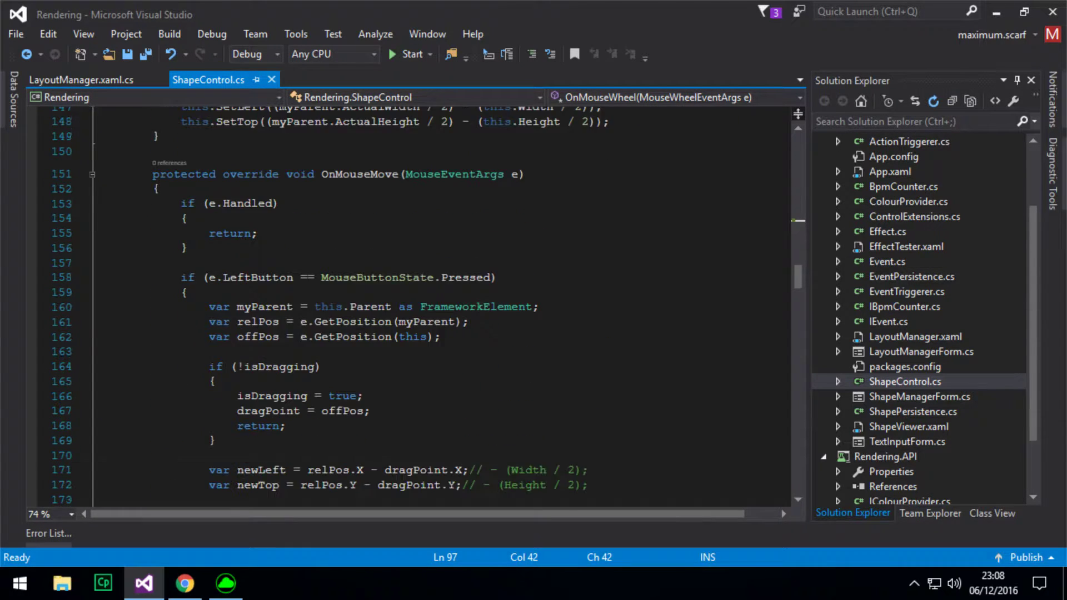
pyautogui.scroll(-4, 412, 306)
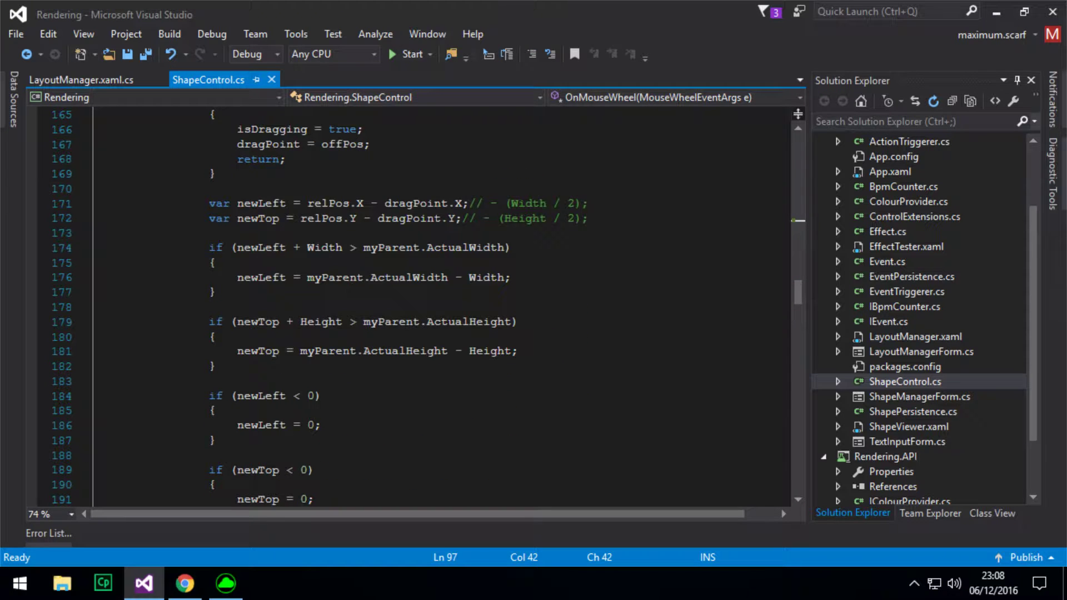
pyautogui.scroll(-2, 411, 306)
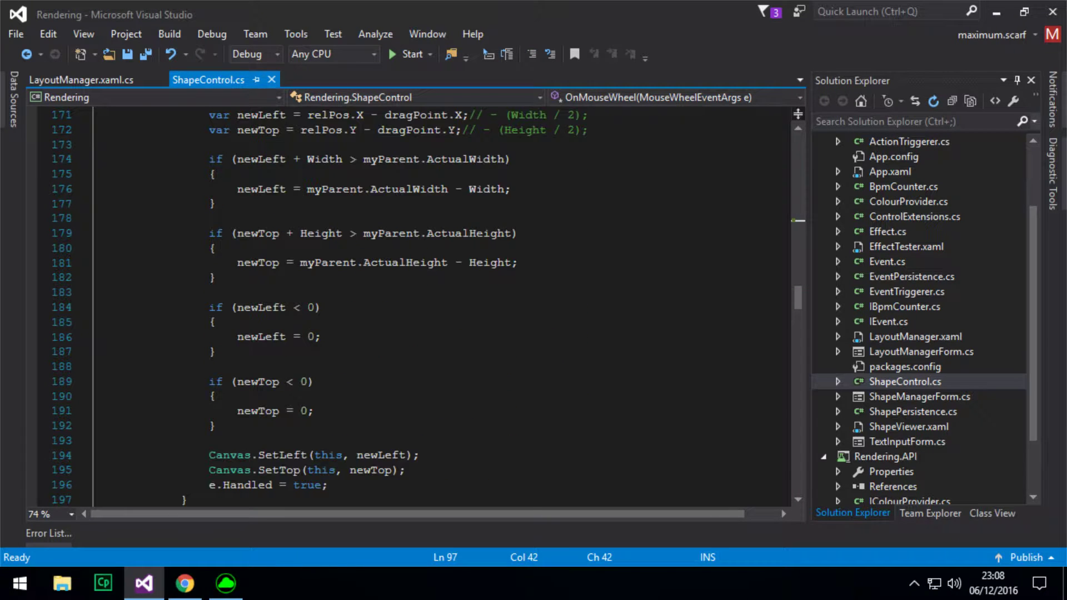
pyautogui.moveTo(218, 426); pyautogui.dragTo(97, 160)
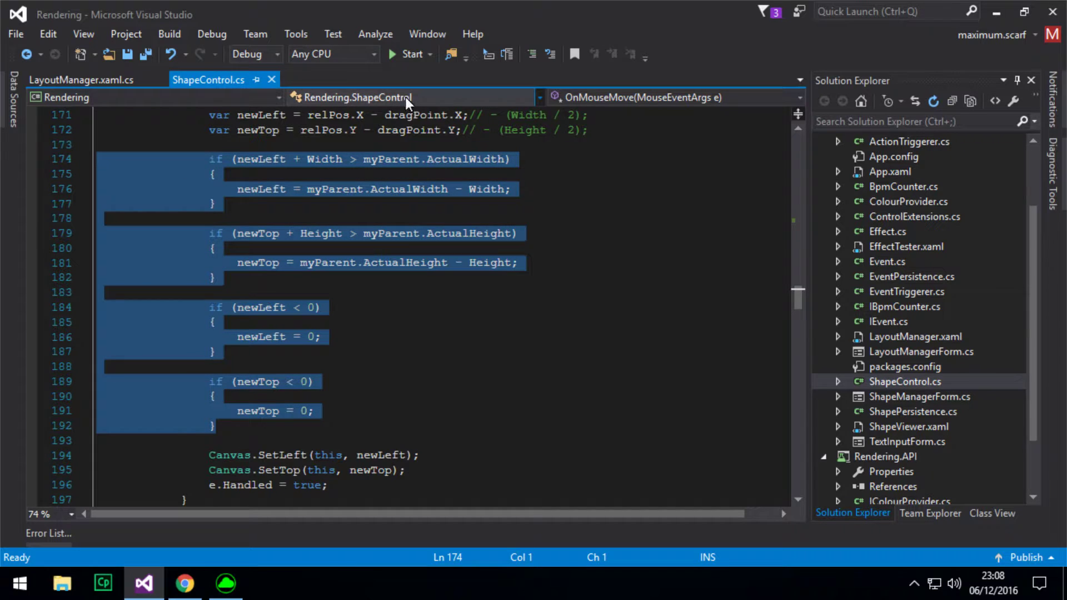
pyautogui.click(531, 54)
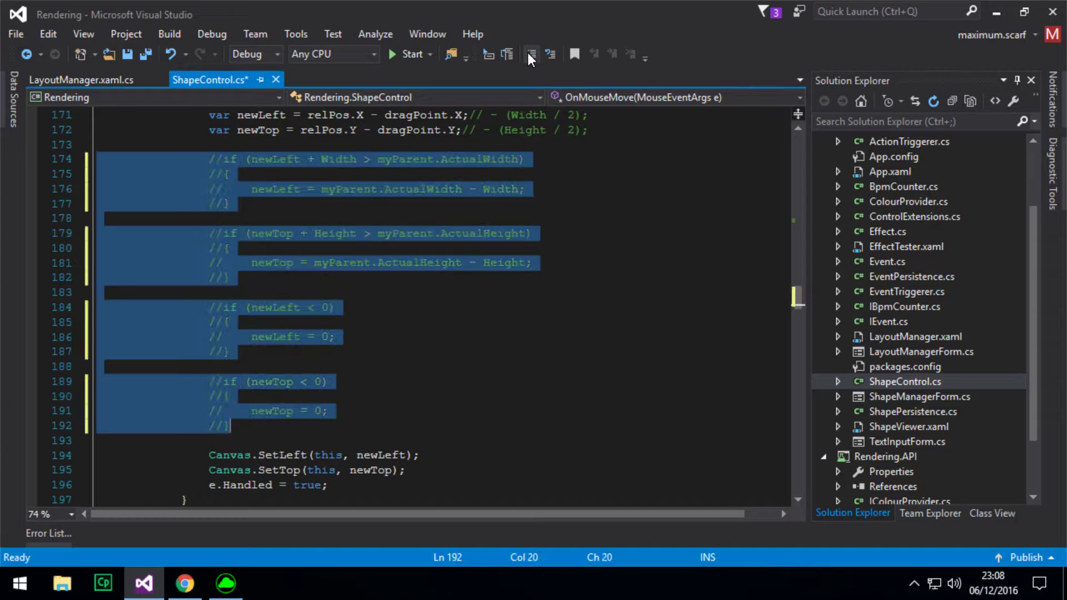
pyautogui.click(336, 337)
# Test the visualizer by spawning a circle and moving it to the middle of the canvas, and return to the code.
pyautogui.press('F5')
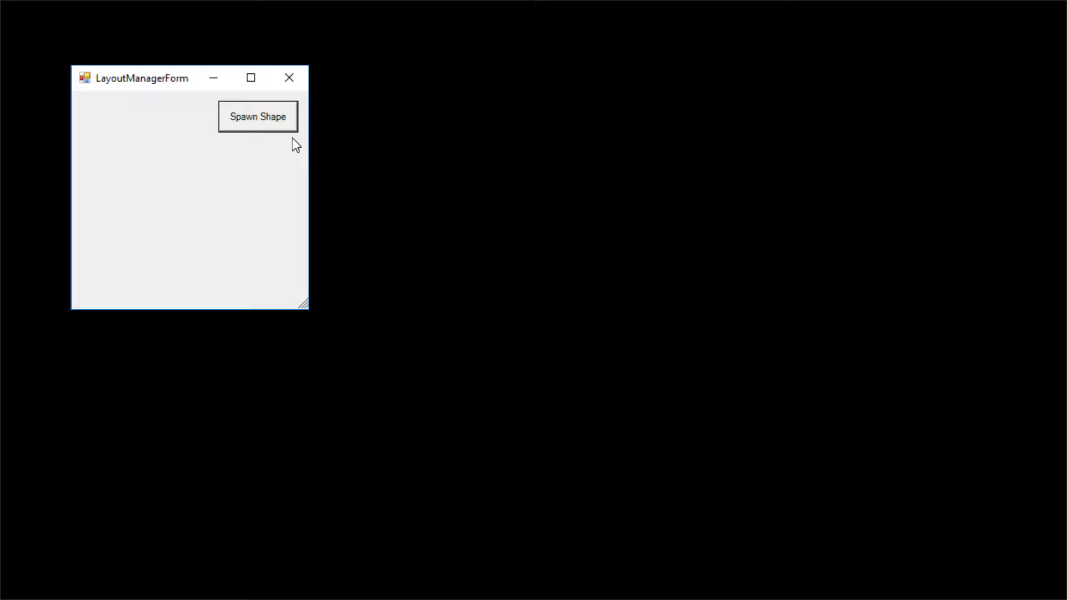
pyautogui.click(291, 124)
pyautogui.click(286, 71)
pyautogui.moveTo(49, 51); pyautogui.dragTo(559, 308)
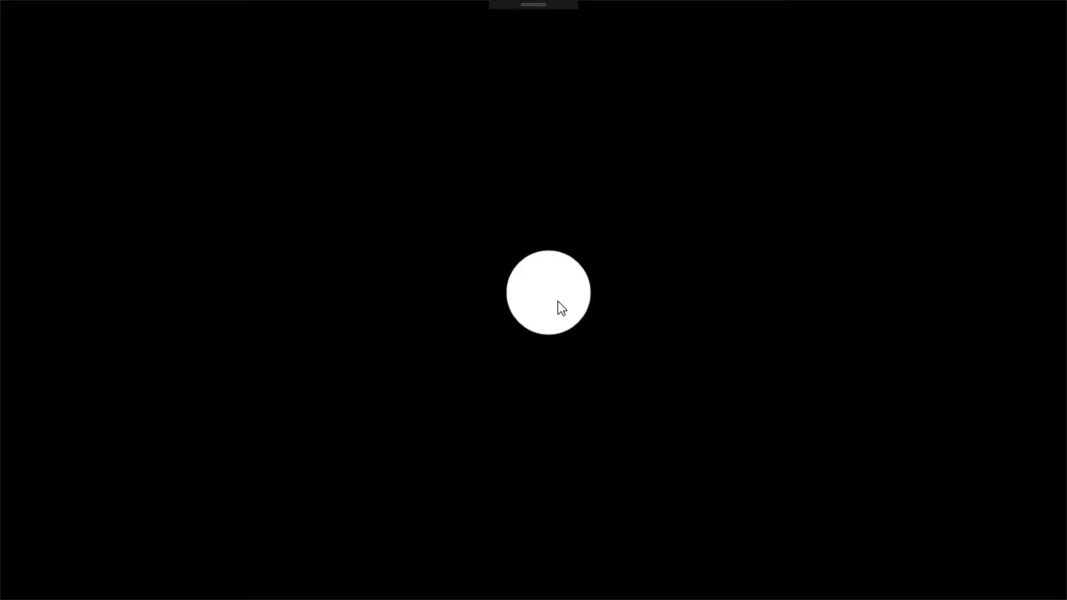
pyautogui.hotkey('alt', 'F4')
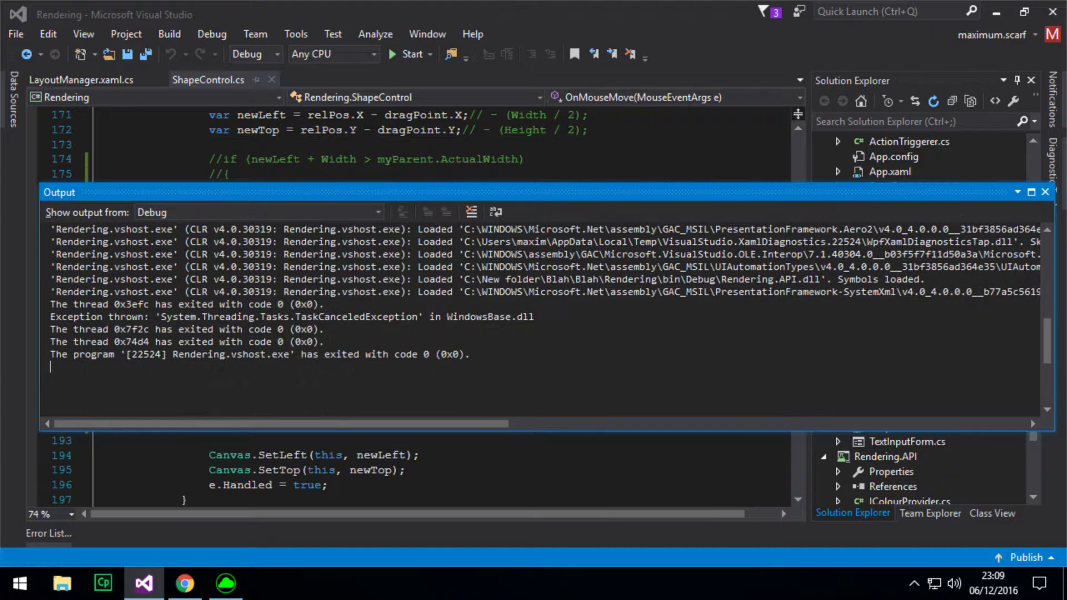
pyautogui.click(1045, 191)
# Set the divisor of e.Delta in the OnMouseWheel method to 100.
pyautogui.scroll(15, 417, 305)
pyautogui.scroll(12, 417, 306)
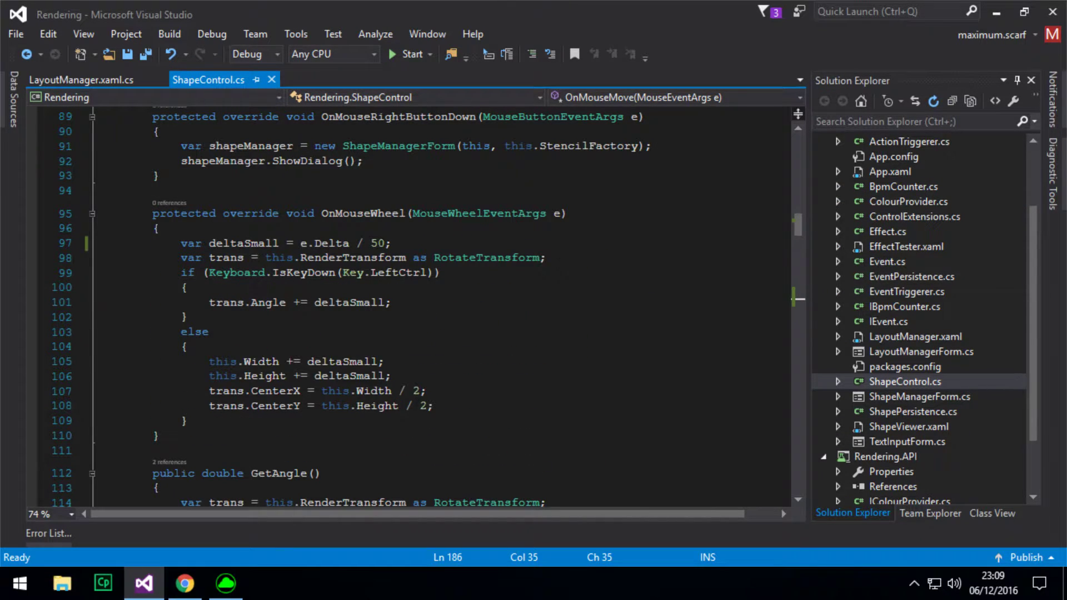
pyautogui.doubleClick(378, 243)
pyautogui.write('10')
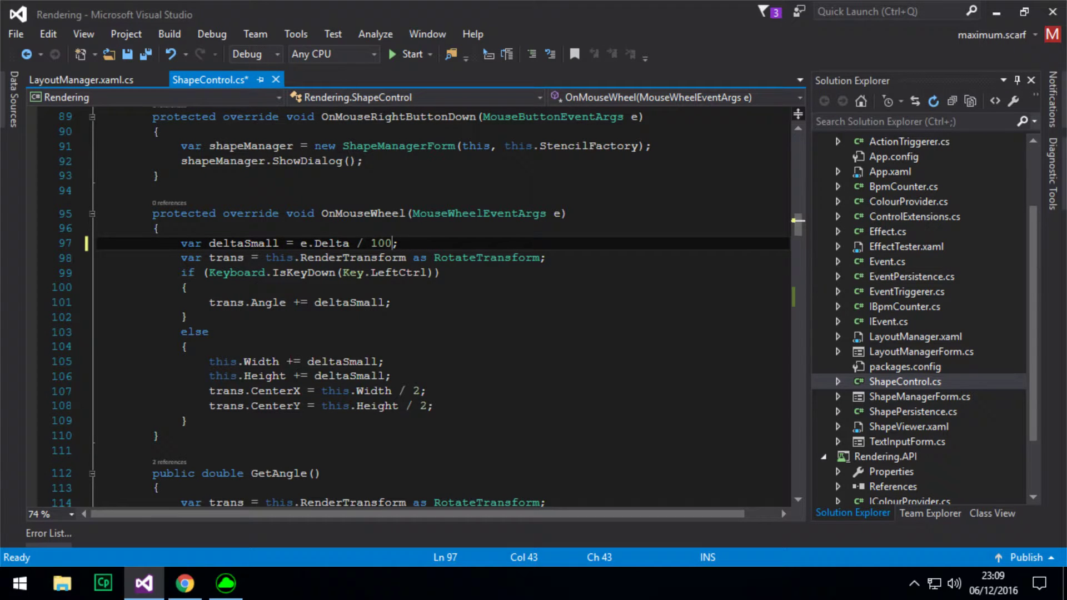
# Run the visualizer, spawn a circle near the middle of the canvas and open its shape manager.
pyautogui.press('F5')
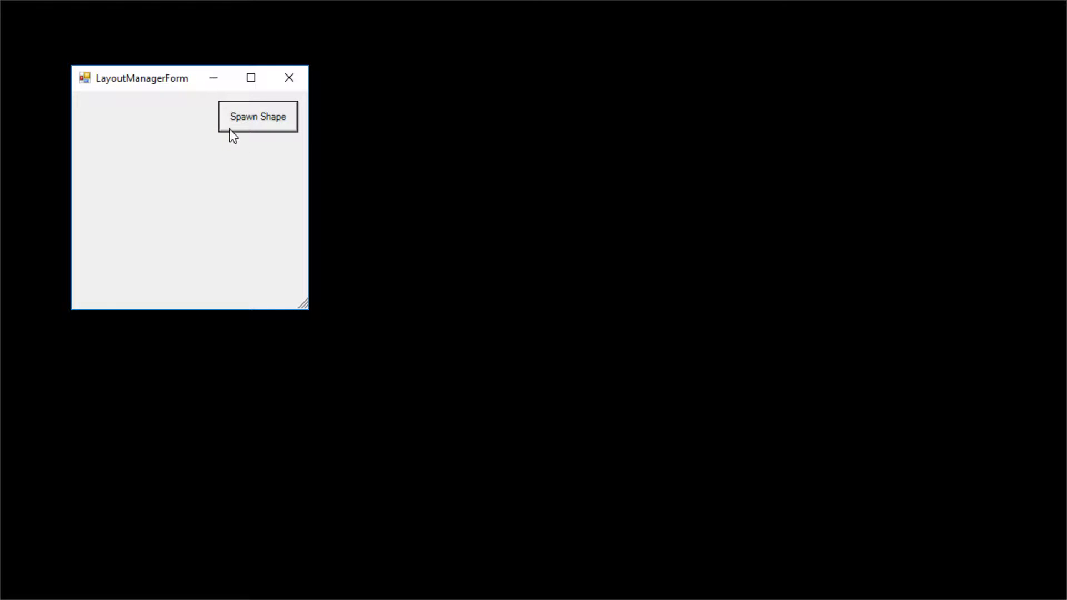
pyautogui.click(248, 118)
pyautogui.click(290, 79)
pyautogui.moveTo(76, 52); pyautogui.dragTo(523, 292)
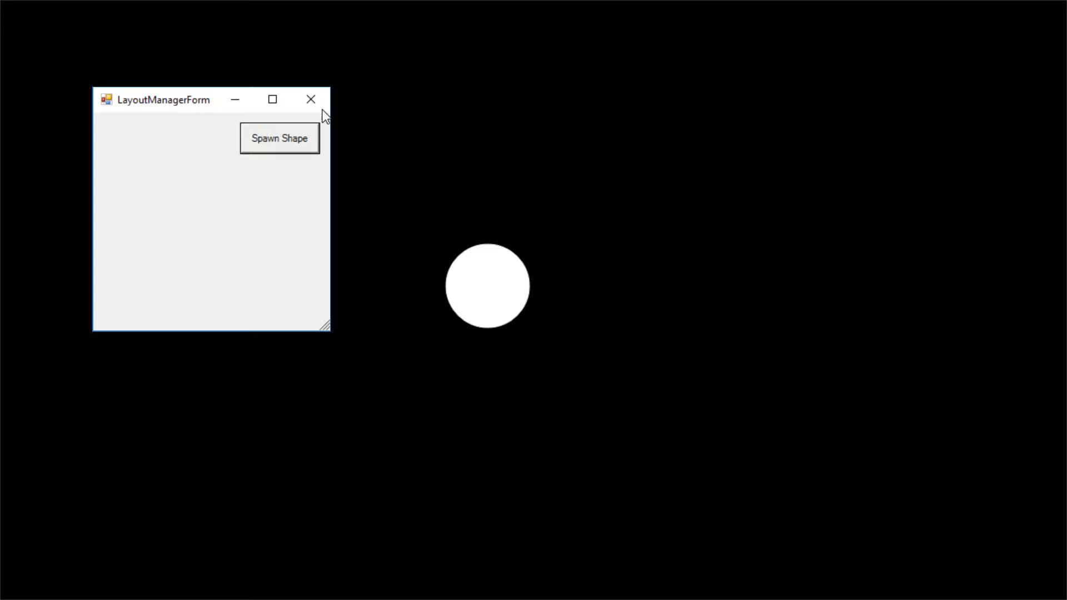
pyautogui.click(491, 281)
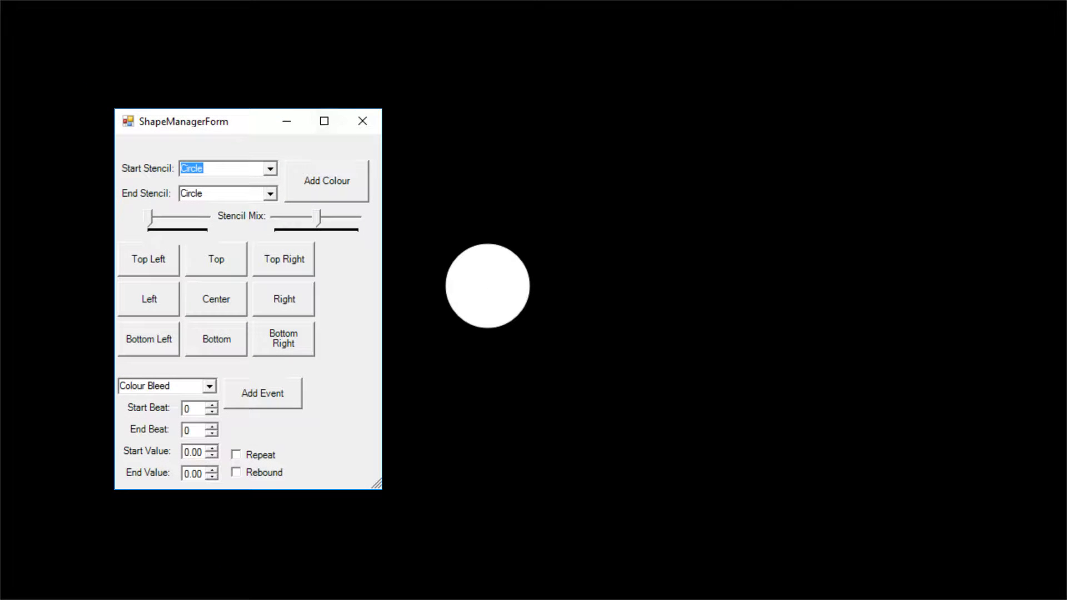
# Choose Triangle as both the start and end stencil of the circle.
pyautogui.click(270, 168)
pyautogui.scroll(-1, 223, 234)
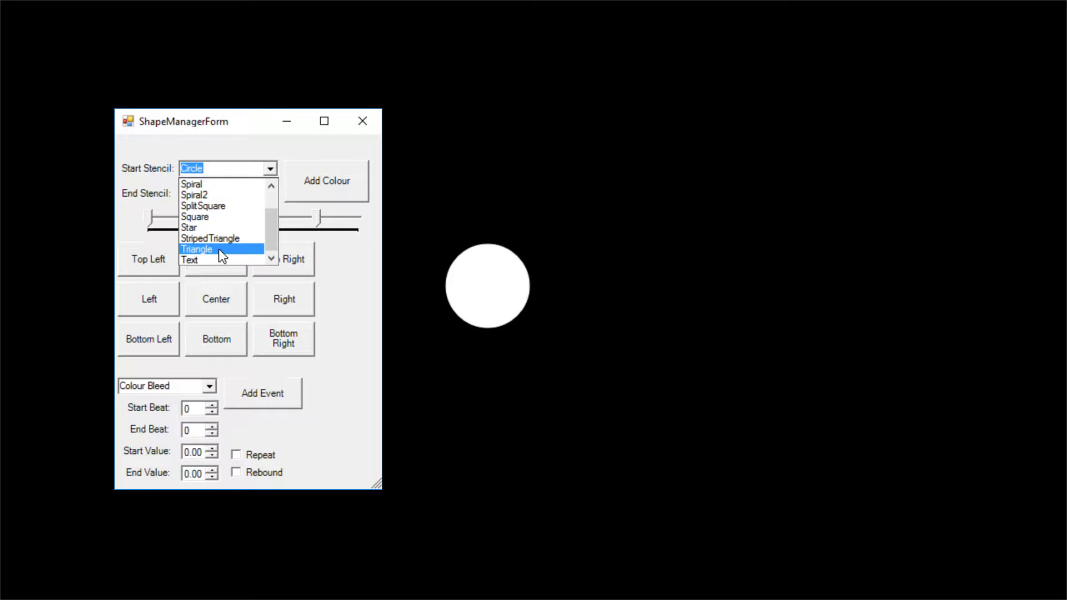
pyautogui.click(222, 251)
pyautogui.click(270, 194)
pyautogui.scroll(-3, 250, 267)
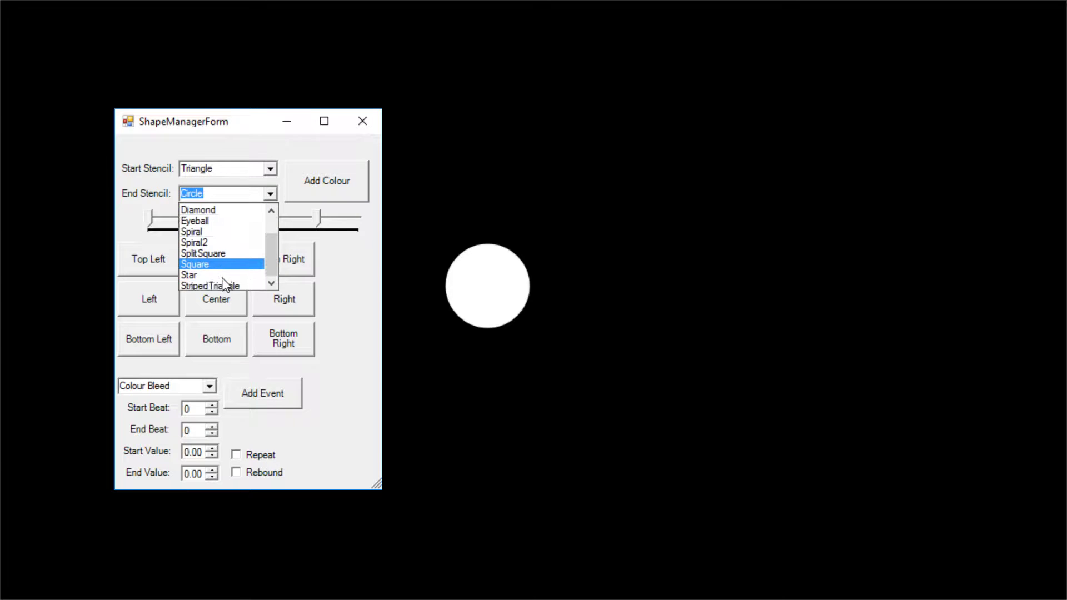
pyautogui.click(228, 271)
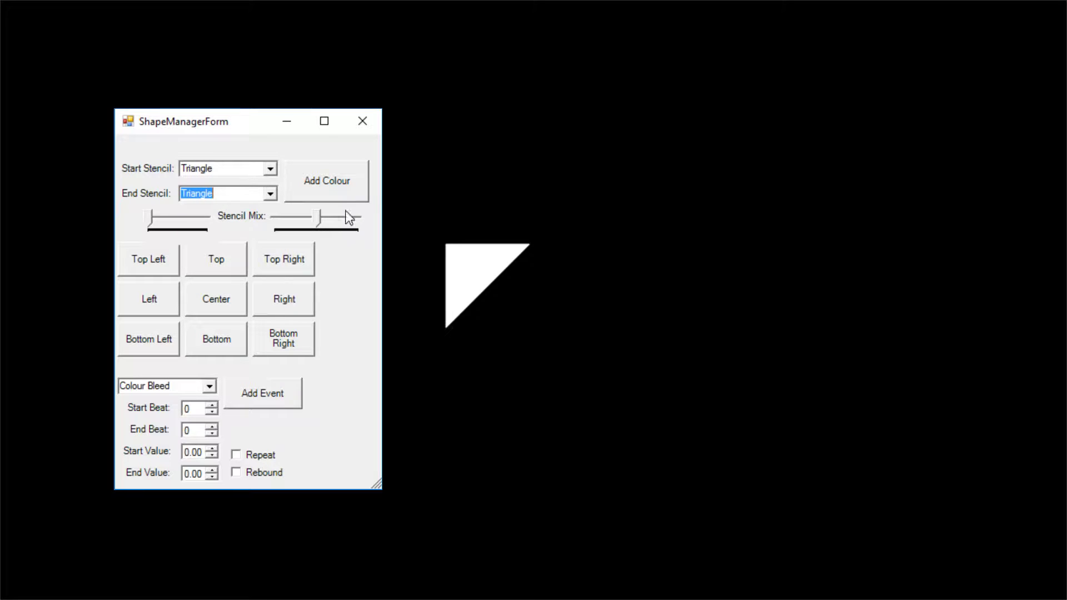
# Close the shape manager, turn the white triangle point-up and enlarge it across the lower half of the canvas.
pyautogui.click(367, 118)
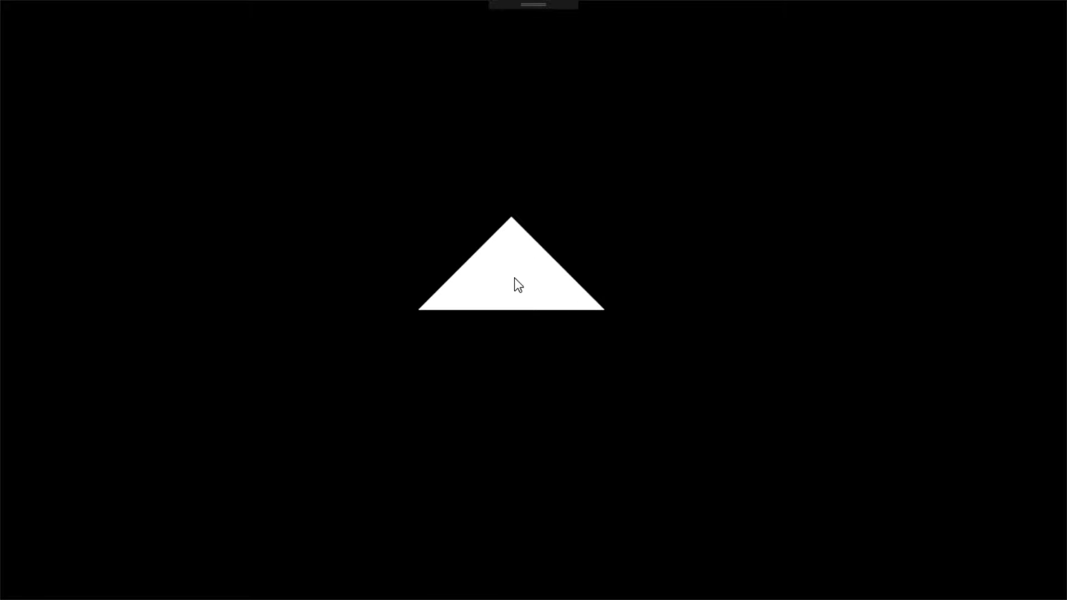
pyautogui.moveTo(515, 269); pyautogui.dragTo(489, 559)
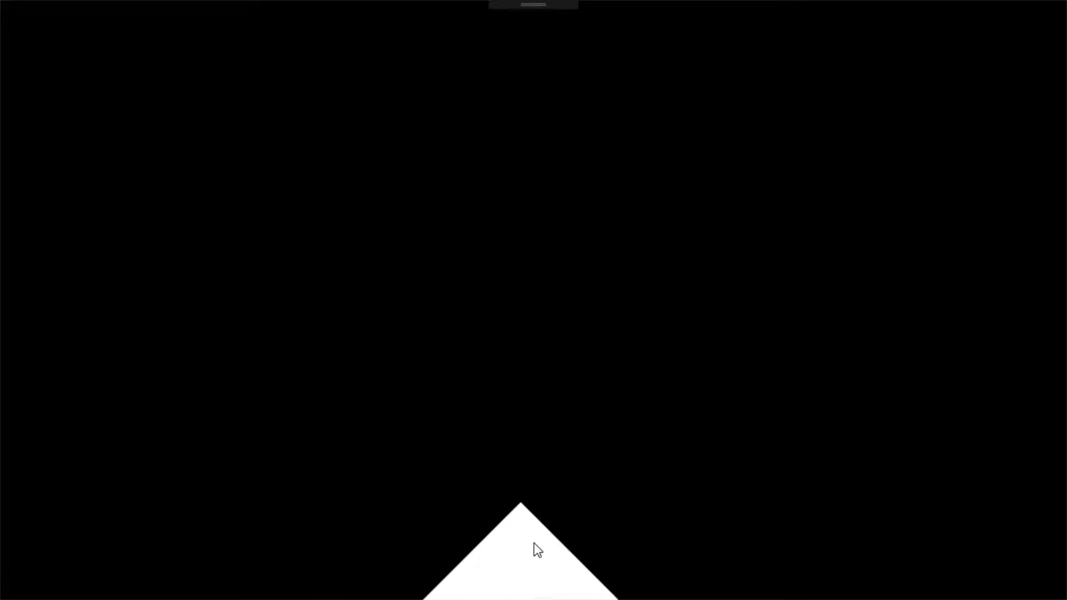
pyautogui.moveTo(551, 555); pyautogui.dragTo(516, 354)
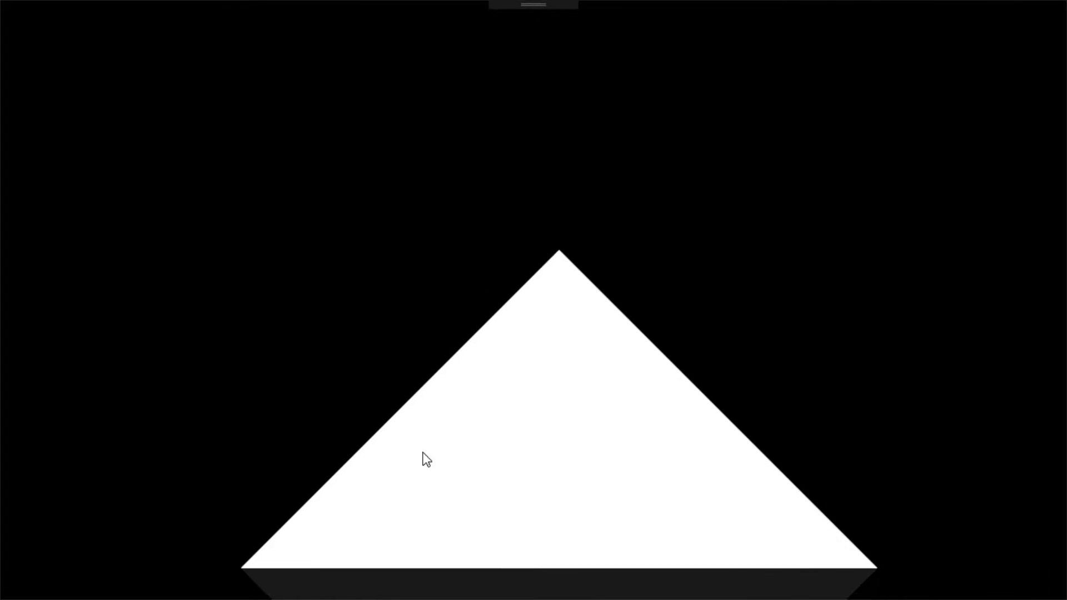
# Add a bright red colour named "sdadas" to the large triangle through its shape manager.
pyautogui.click(447, 485)
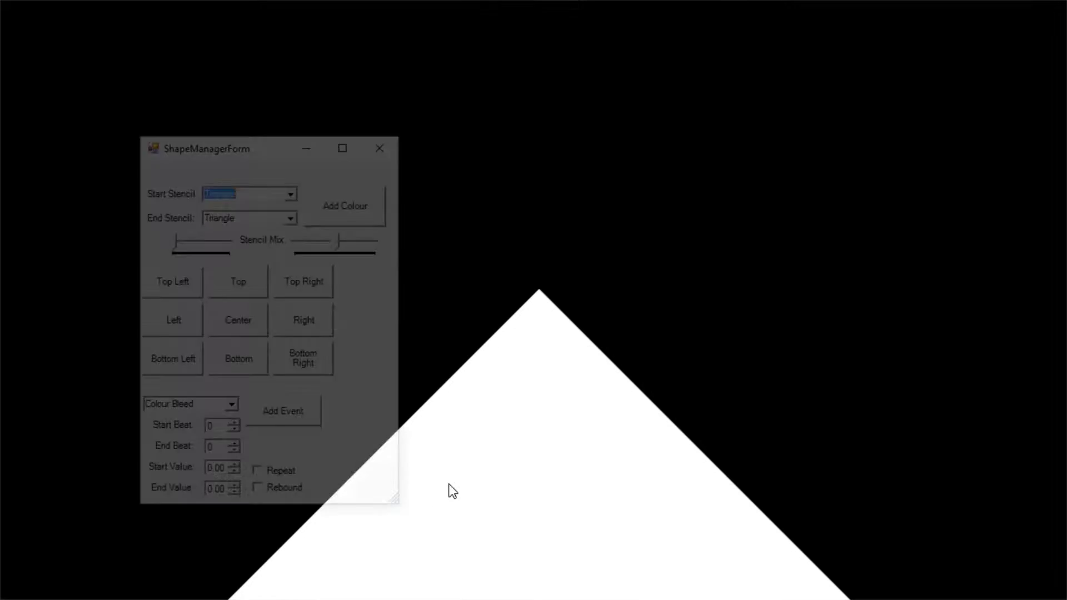
pyautogui.click(345, 206)
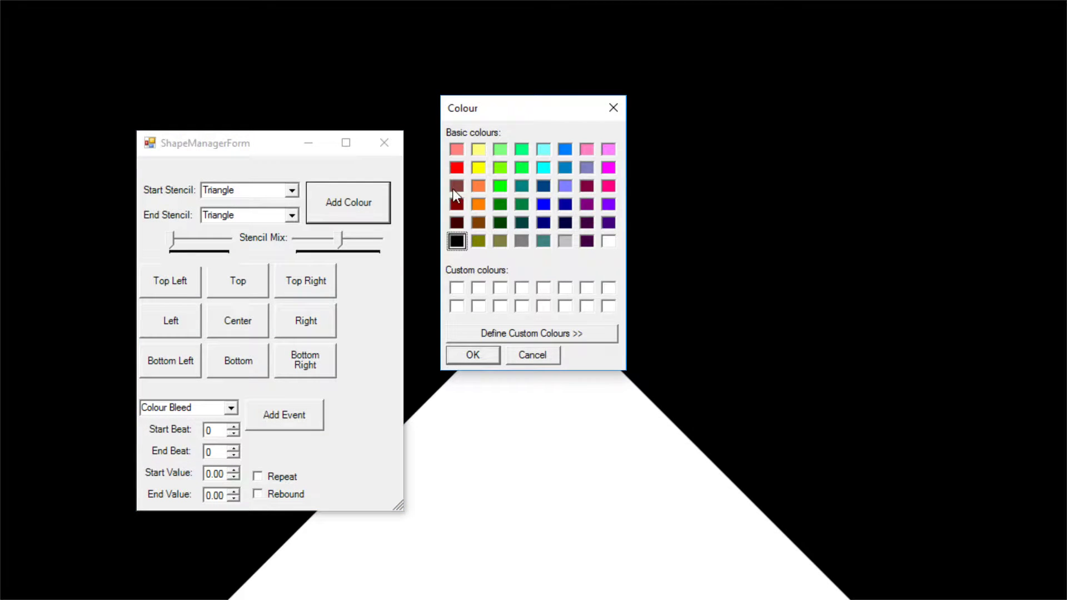
pyautogui.click(454, 170)
pyautogui.click(474, 356)
pyautogui.write('selected')
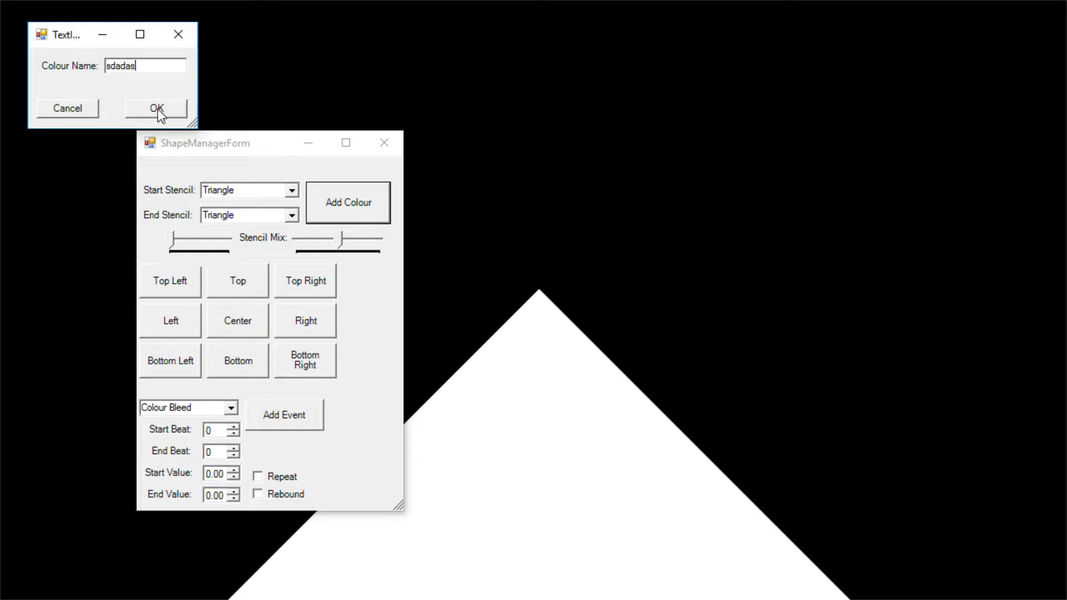
pyautogui.click(158, 110)
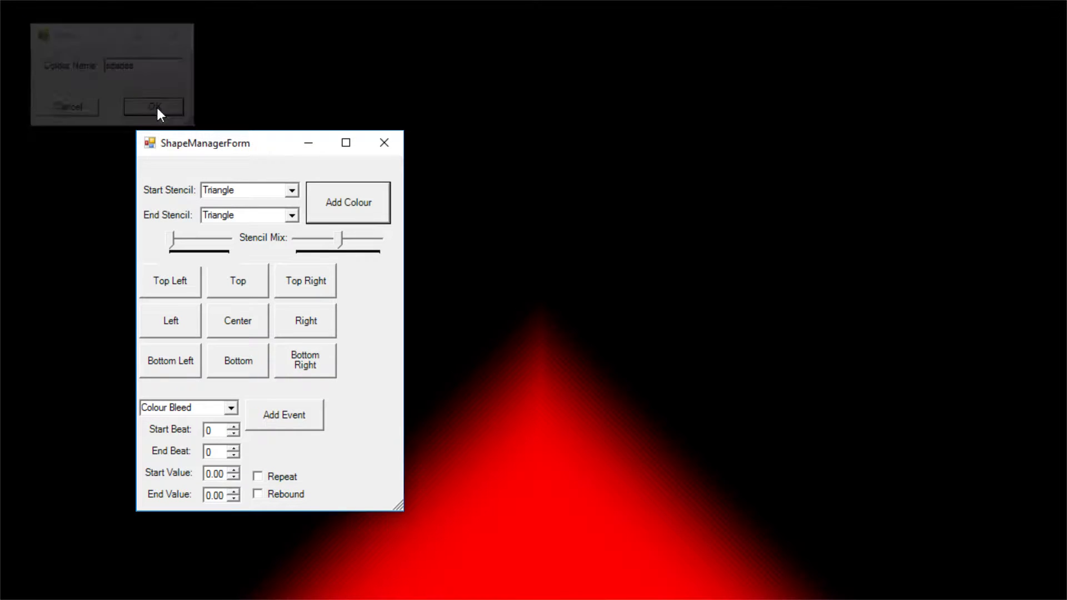
# Add a dark red colour named "dasdsad" to the triangle and close its shape manager.
pyautogui.click(359, 216)
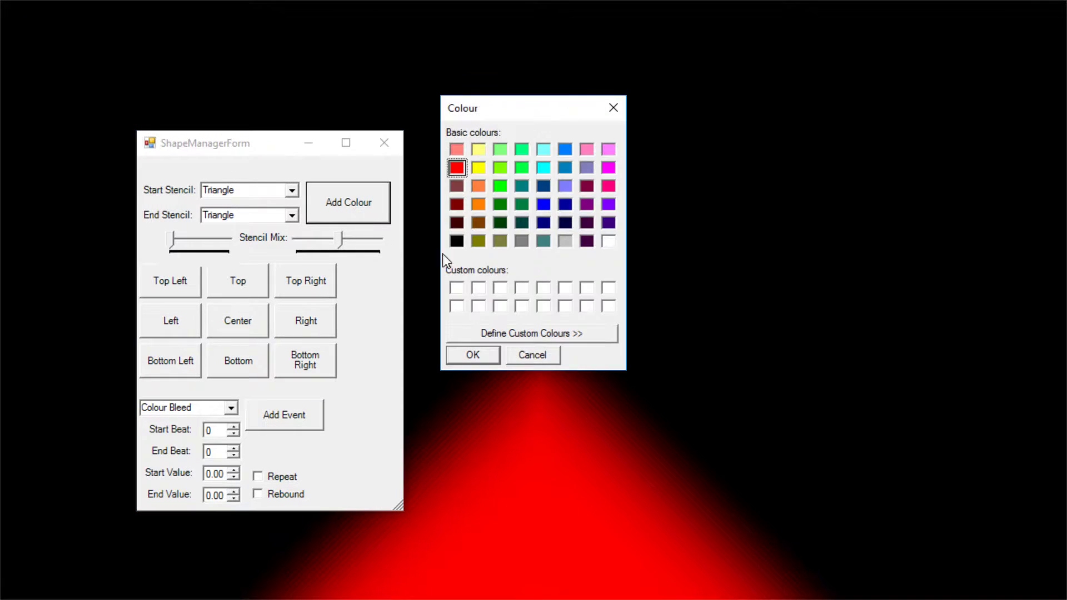
pyautogui.click(452, 205)
pyautogui.click(473, 356)
pyautogui.write('dasdsad')
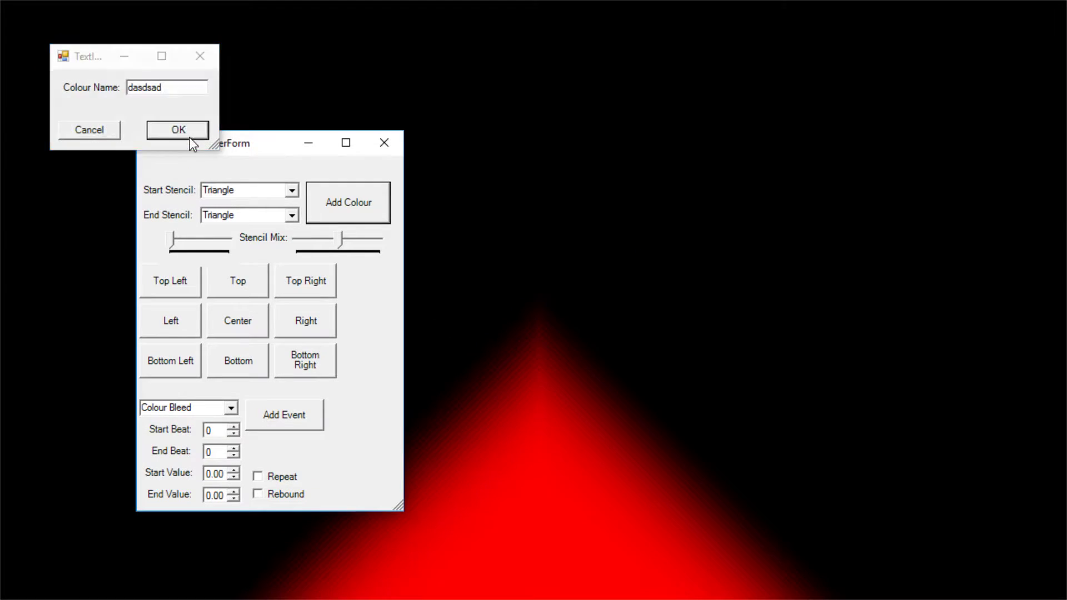
pyautogui.click(189, 136)
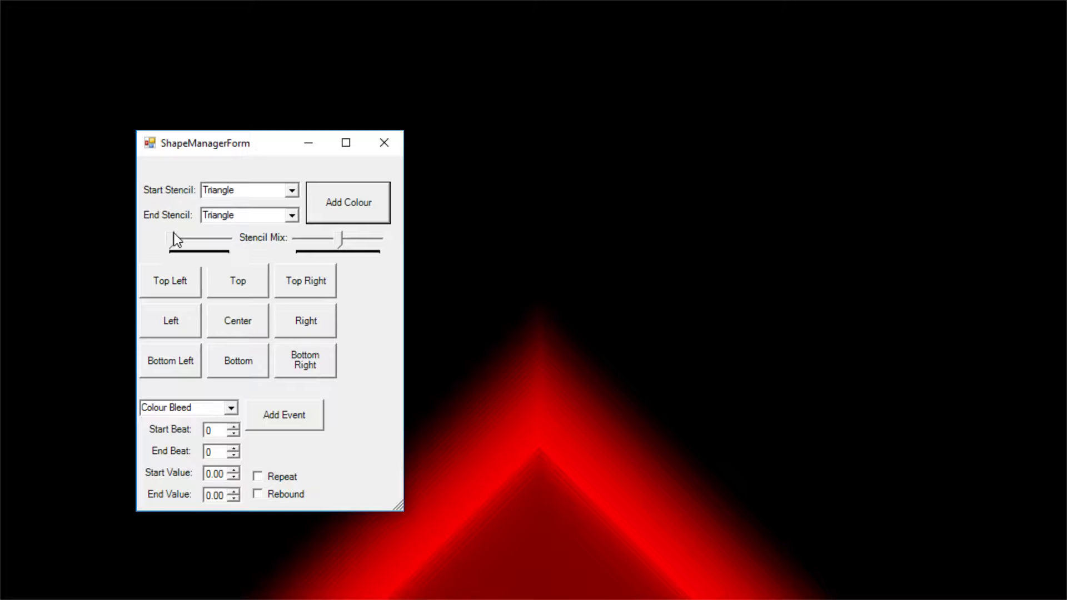
pyautogui.moveTo(173, 234); pyautogui.dragTo(165, 264)
pyautogui.click(382, 145)
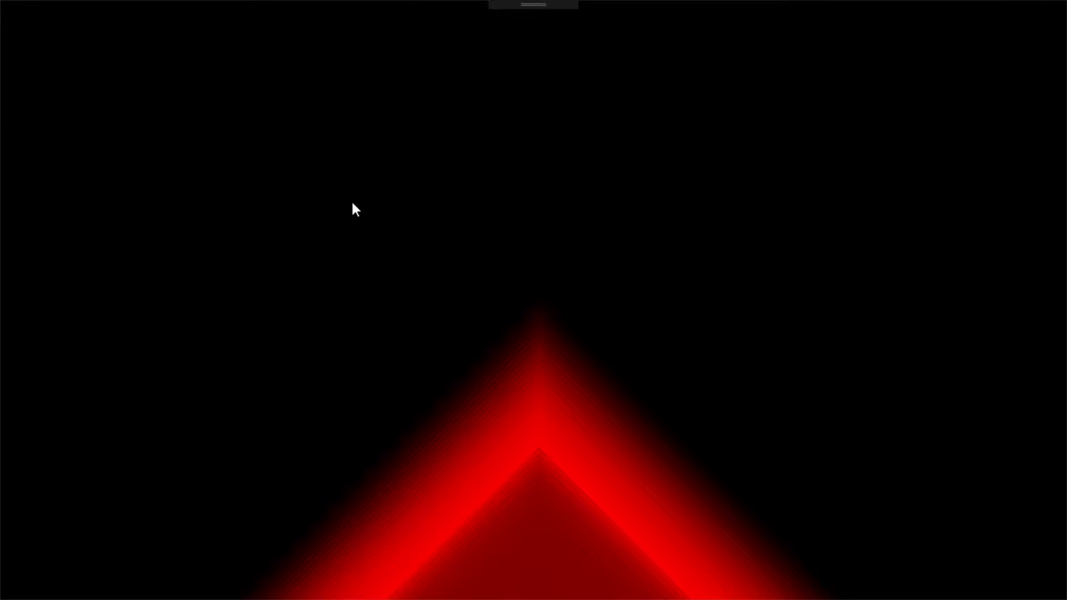
# Spawn another circle, close the layout manager and move the circle into the upper-left area of the canvas.
pyautogui.click(272, 126)
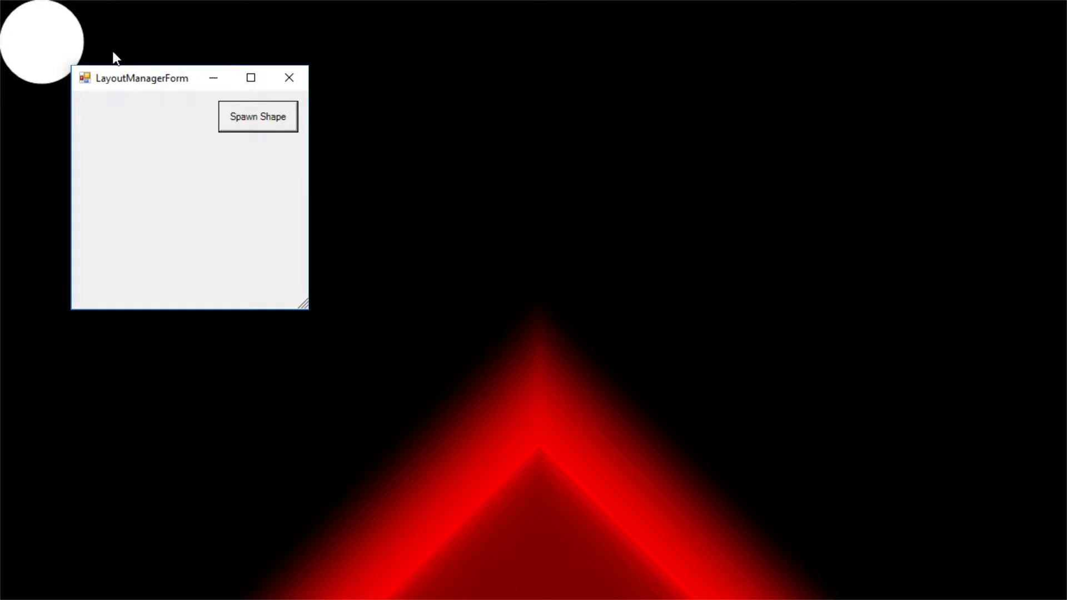
pyautogui.click(281, 78)
pyautogui.moveTo(78, 68); pyautogui.dragTo(172, 196)
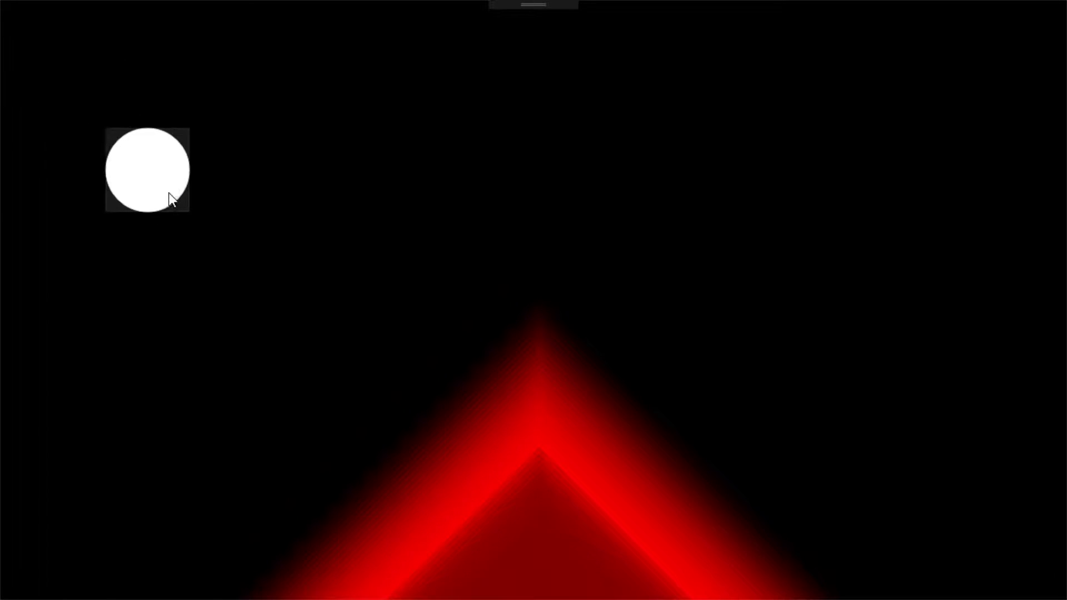
# Open the white circle's shape manager, set both its start and end stencils to Eyeball and uncover the shape.
pyautogui.click(174, 185)
pyautogui.click(250, 148)
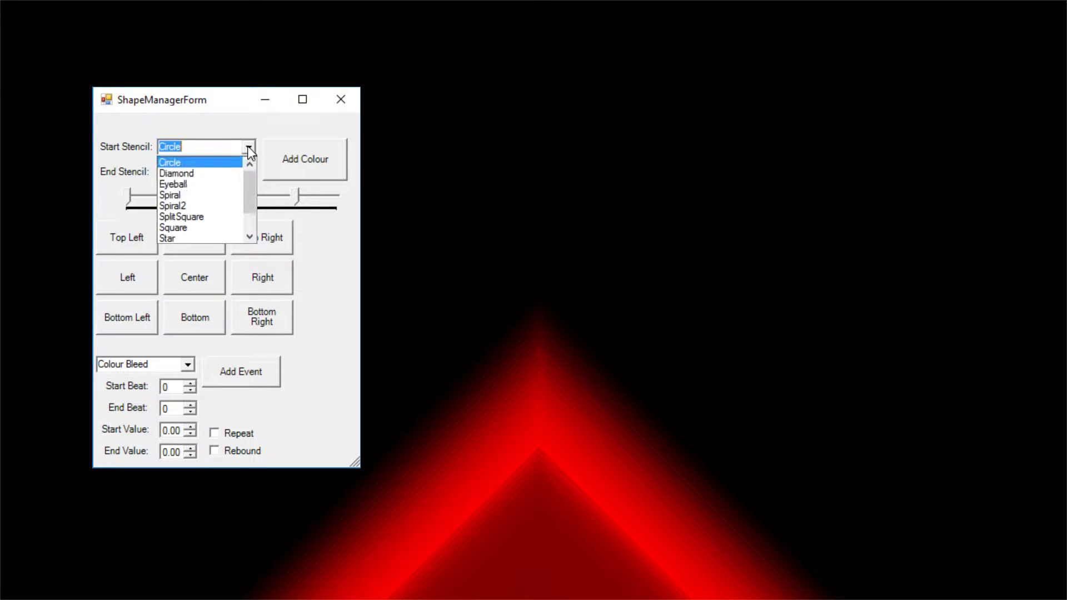
pyautogui.click(236, 185)
pyautogui.click(250, 173)
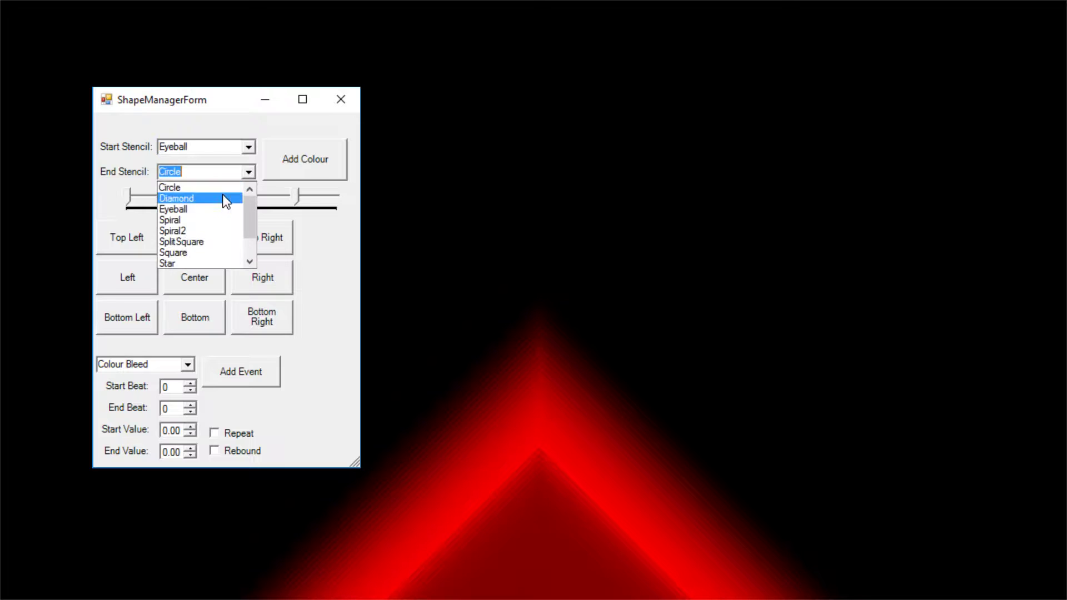
pyautogui.click(238, 212)
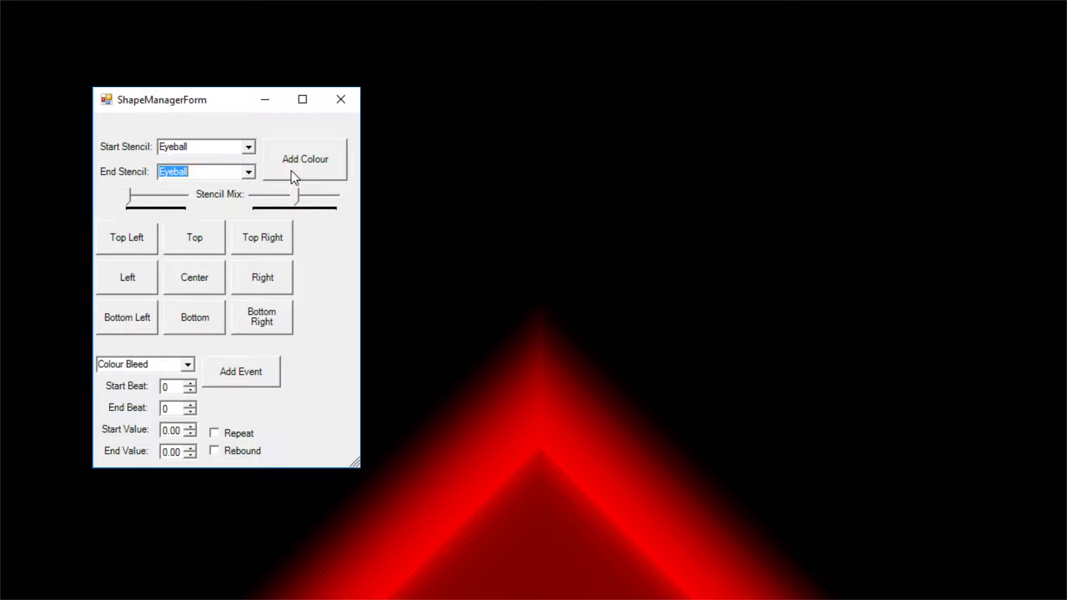
pyautogui.moveTo(195, 104); pyautogui.dragTo(452, 70)
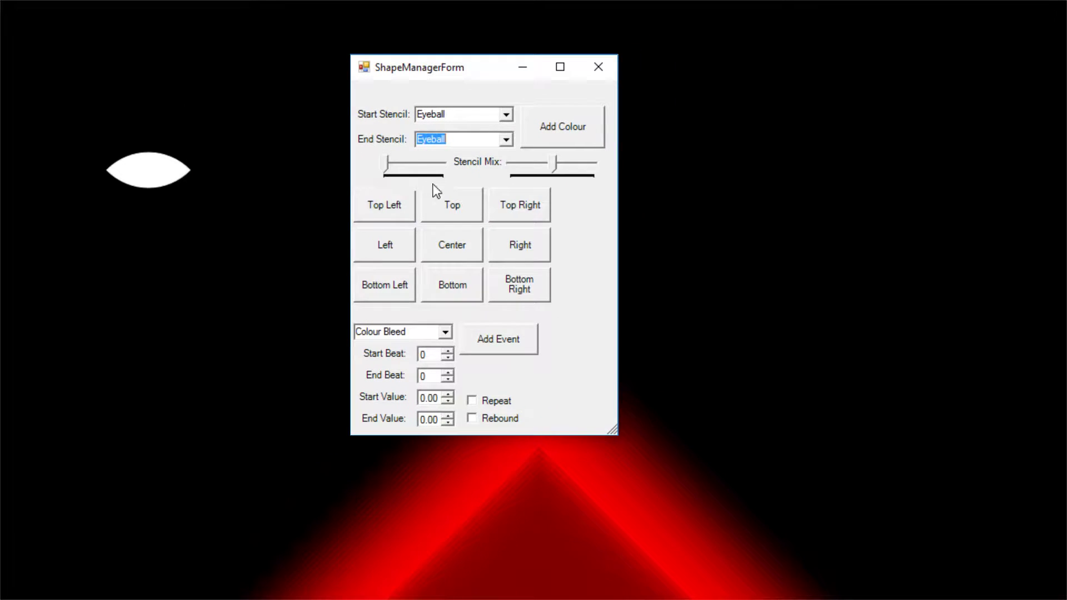
# Add a cyan colour named "awdafwda" to the eyeball shape.
pyautogui.click(558, 146)
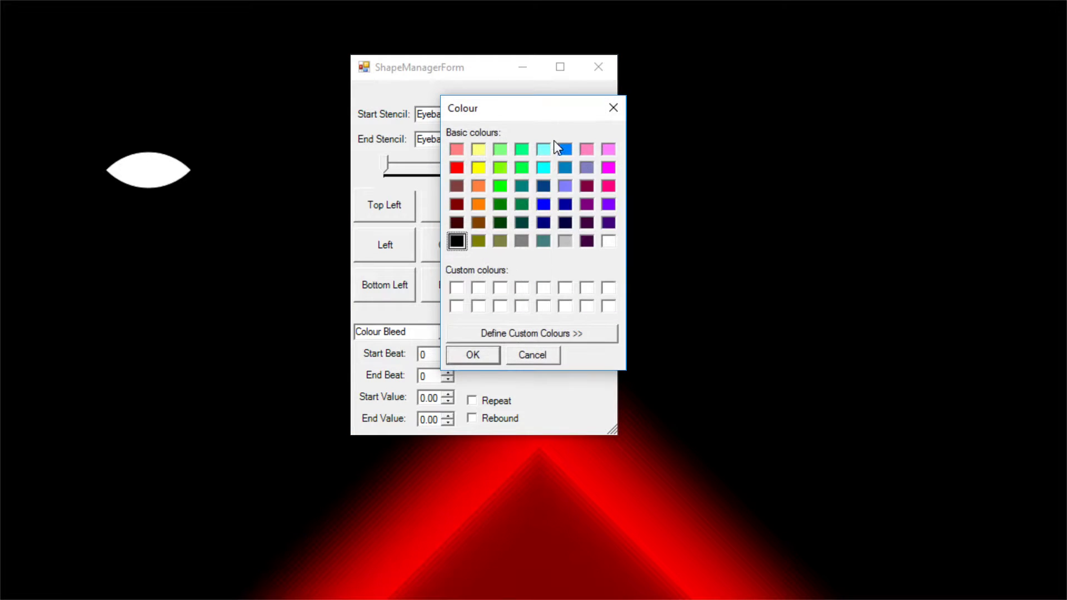
pyautogui.click(538, 168)
pyautogui.click(481, 357)
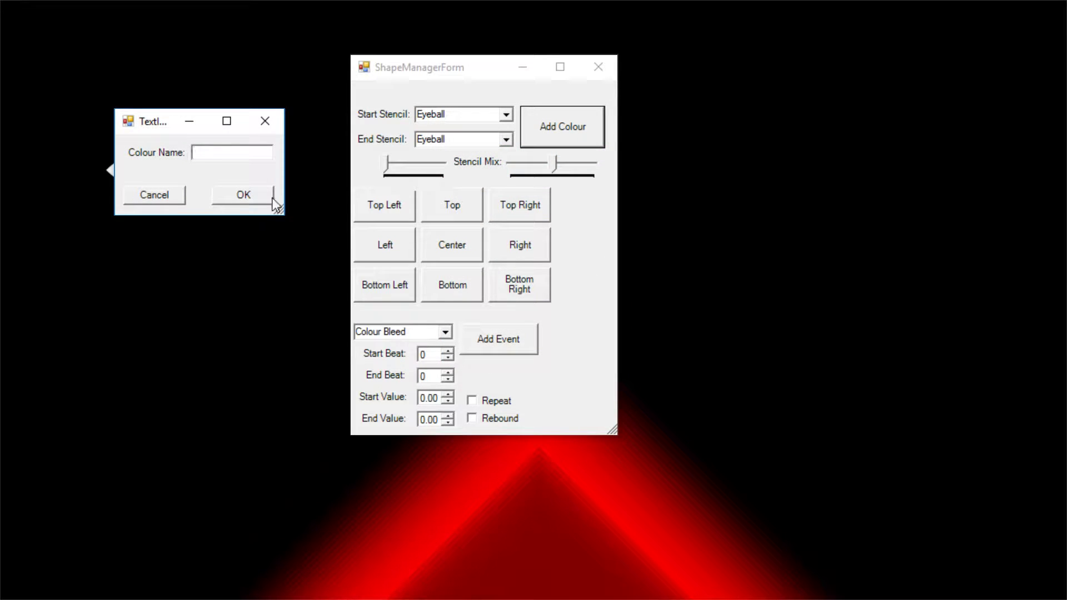
pyautogui.write('awdafwda')
pyautogui.click(250, 197)
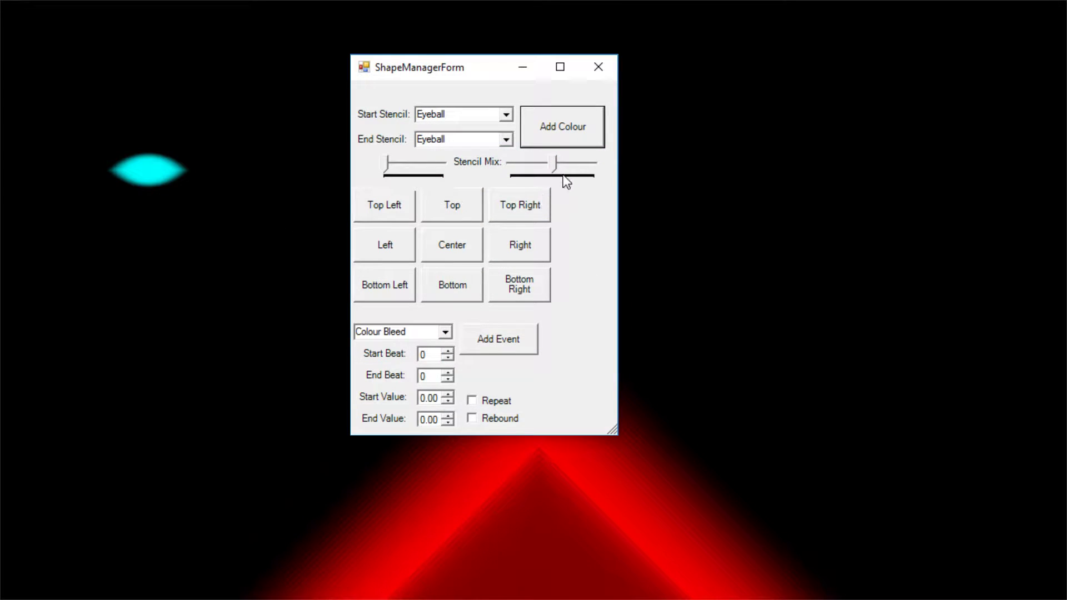
# Add a pure blue colour named "csdadSs" to the eyeball shape.
pyautogui.click(573, 145)
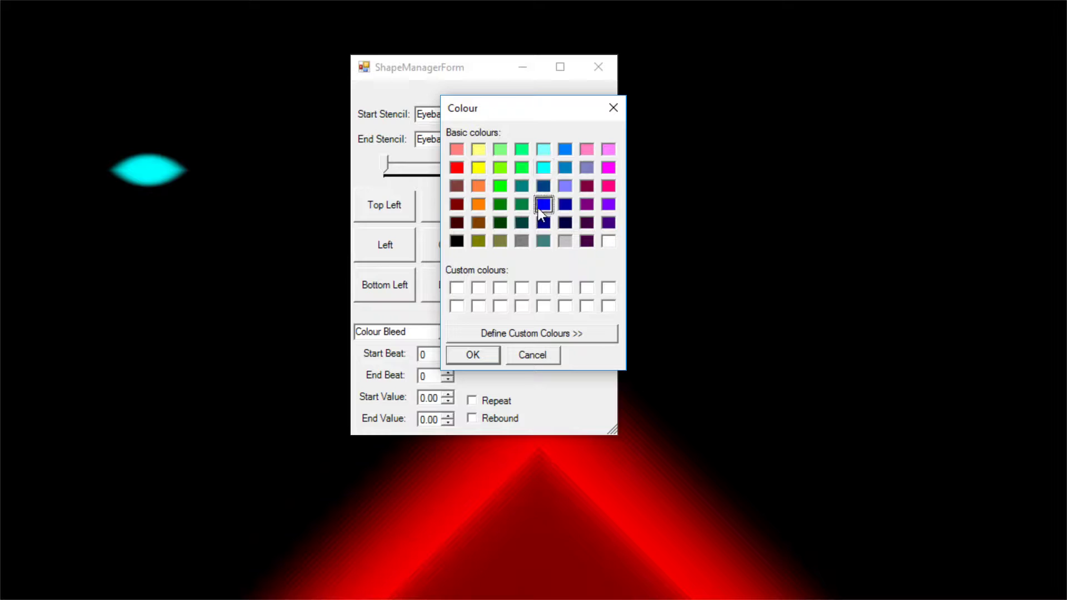
pyautogui.click(485, 362)
pyautogui.write('c')
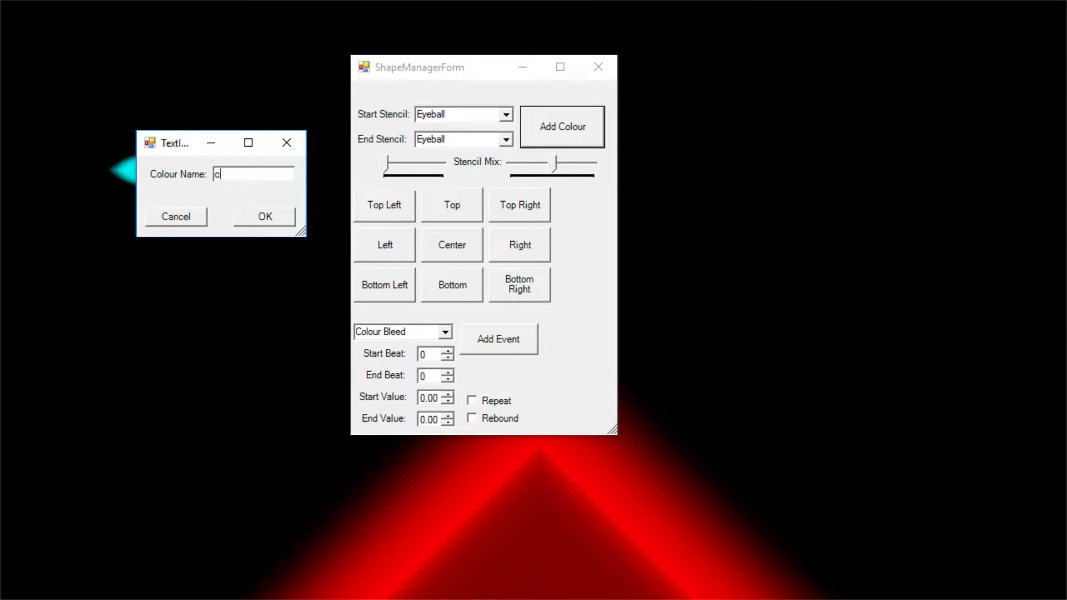
pyautogui.write('sdadSs')
pyautogui.click(265, 218)
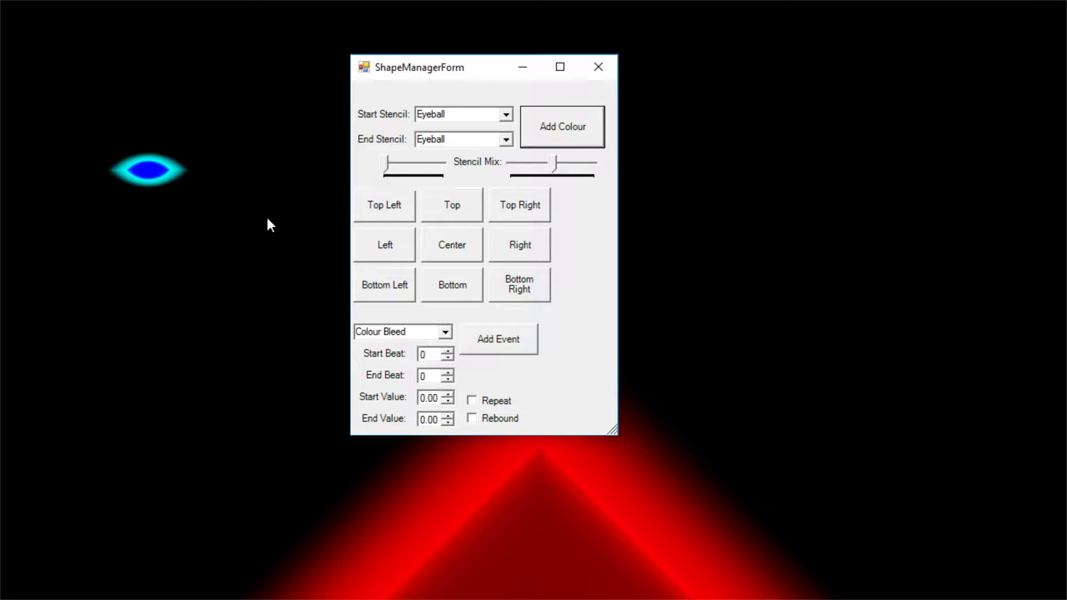
# Raise the eye's unlabelled slider to its maximum, then close its shape manager and place the enlarged eye over the triangle's tip.
pyautogui.moveTo(385, 167); pyautogui.dragTo(462, 174)
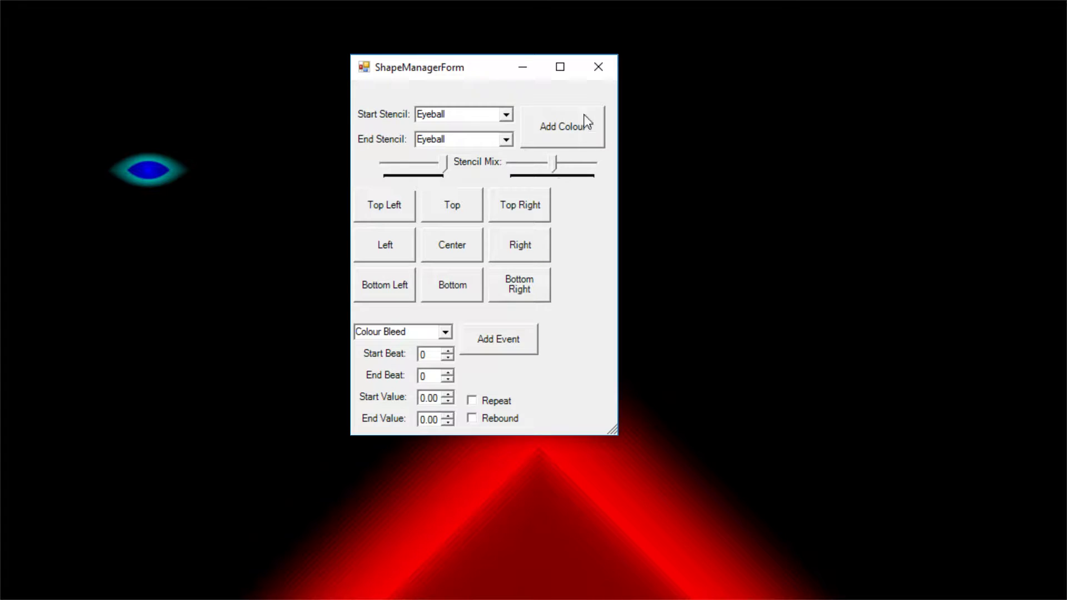
pyautogui.click(598, 67)
pyautogui.moveTo(153, 172); pyautogui.dragTo(576, 298)
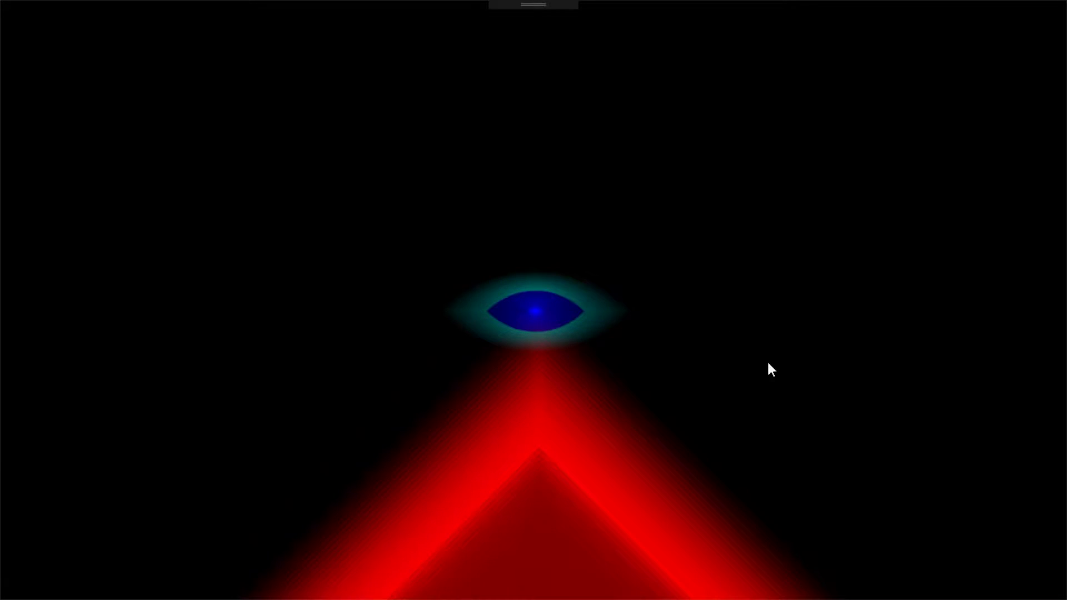
# Reopen the eye's shape manager, raise the unlabelled slider to its maximum and try Star as the end stencil.
pyautogui.rightClick(575, 313)
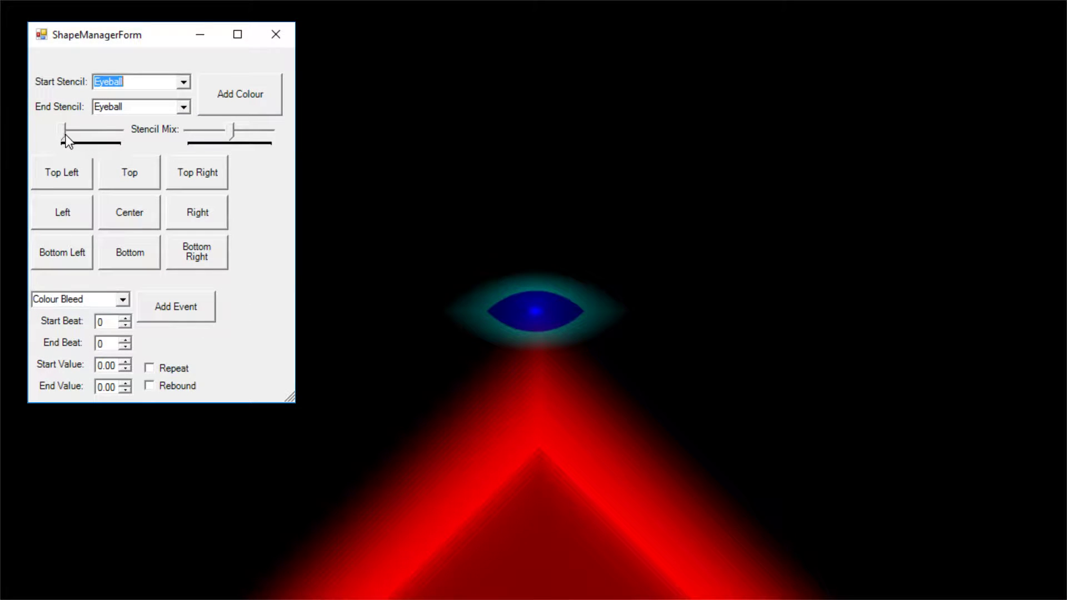
pyautogui.moveTo(65, 137); pyautogui.dragTo(137, 143)
pyautogui.click(183, 107)
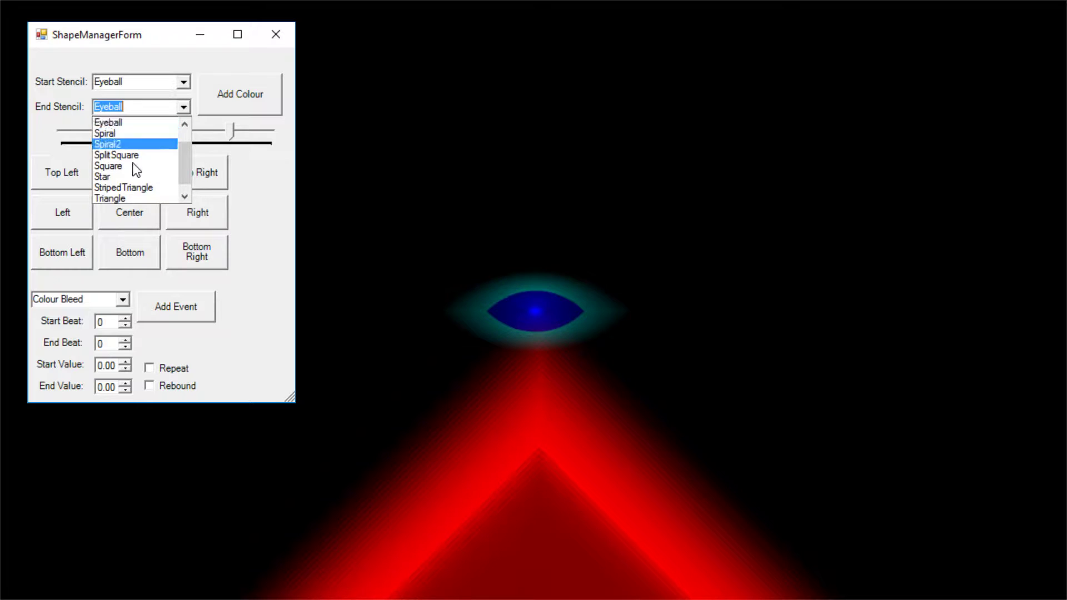
pyautogui.click(133, 177)
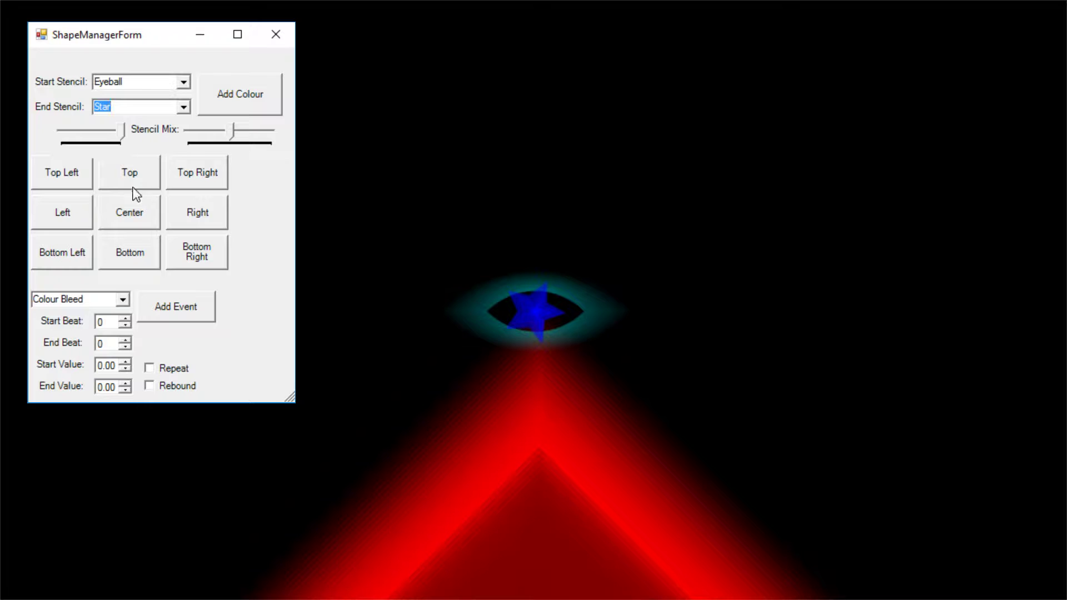
# Change the eye's end stencil to Circle.
pyautogui.moveTo(124, 140)
pyautogui.mouseDown()
pyautogui.moveTo(72, 142)
pyautogui.moveTo(131, 140)
pyautogui.mouseUp()
pyautogui.click(183, 107)
pyautogui.scroll(1, 148, 164)
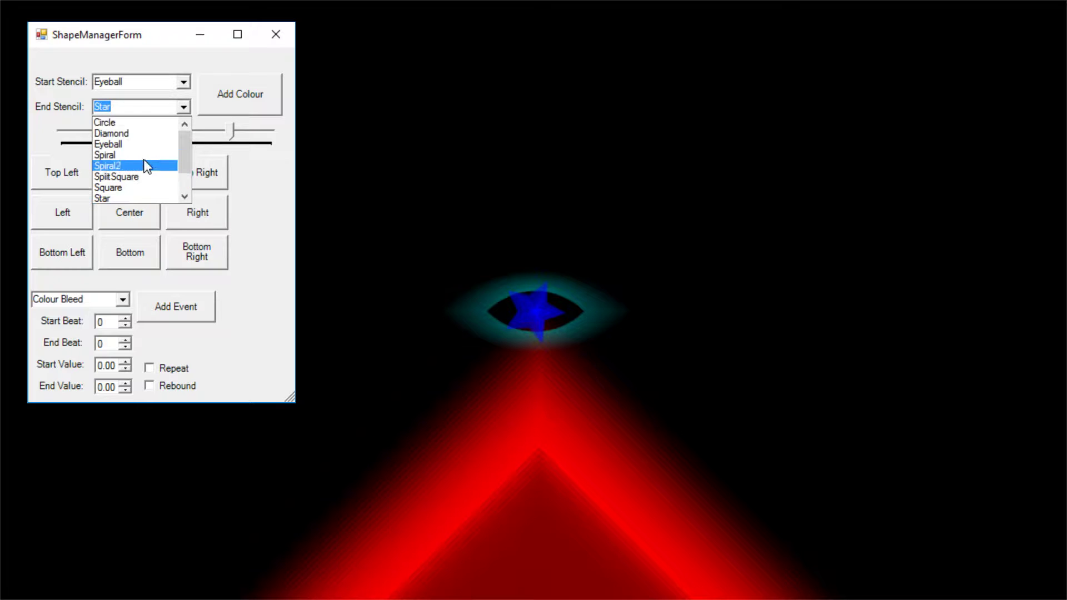
pyautogui.click(140, 123)
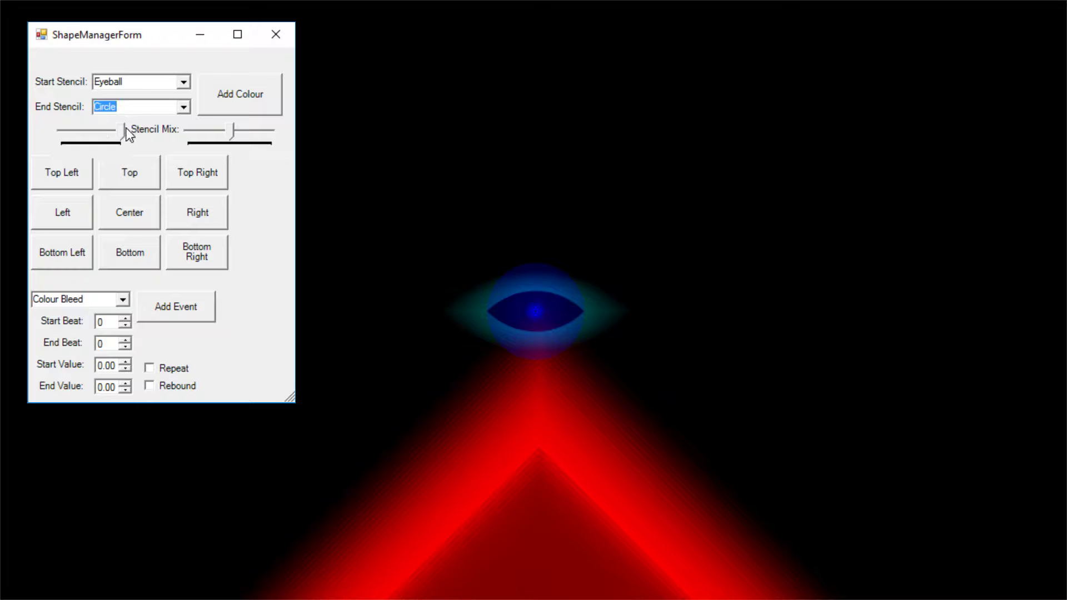
# Fine-tune the eye's two sliders, raising Stencil Mix to about three quarters, and centre the eye over the triangle's tip.
pyautogui.click(122, 133)
pyautogui.moveTo(237, 135); pyautogui.dragTo(262, 136)
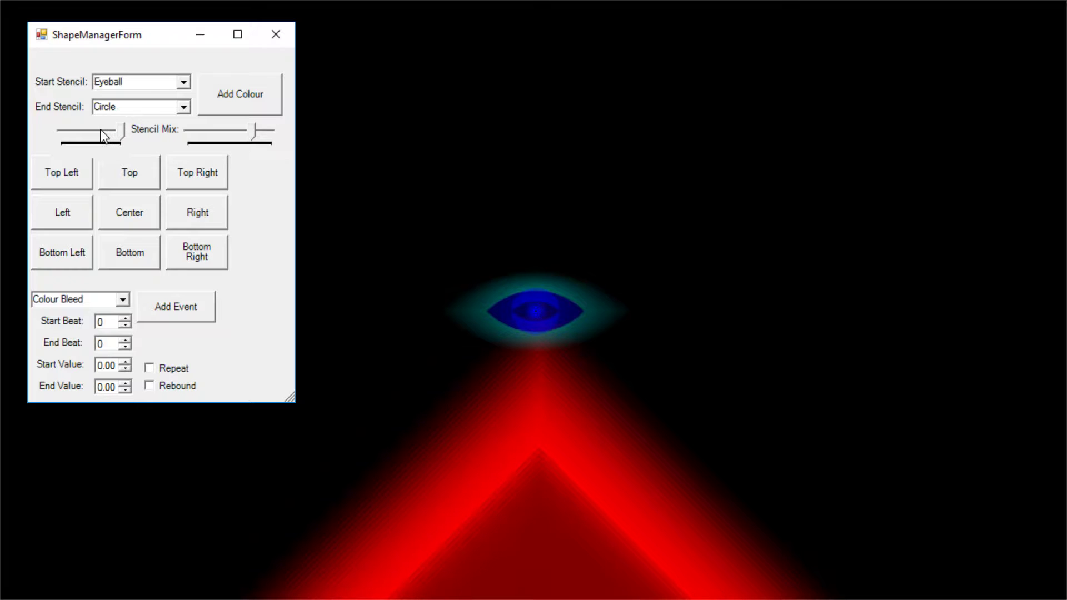
pyautogui.moveTo(122, 135)
pyautogui.mouseDown()
pyautogui.moveTo(92, 133)
pyautogui.moveTo(119, 127)
pyautogui.mouseUp()
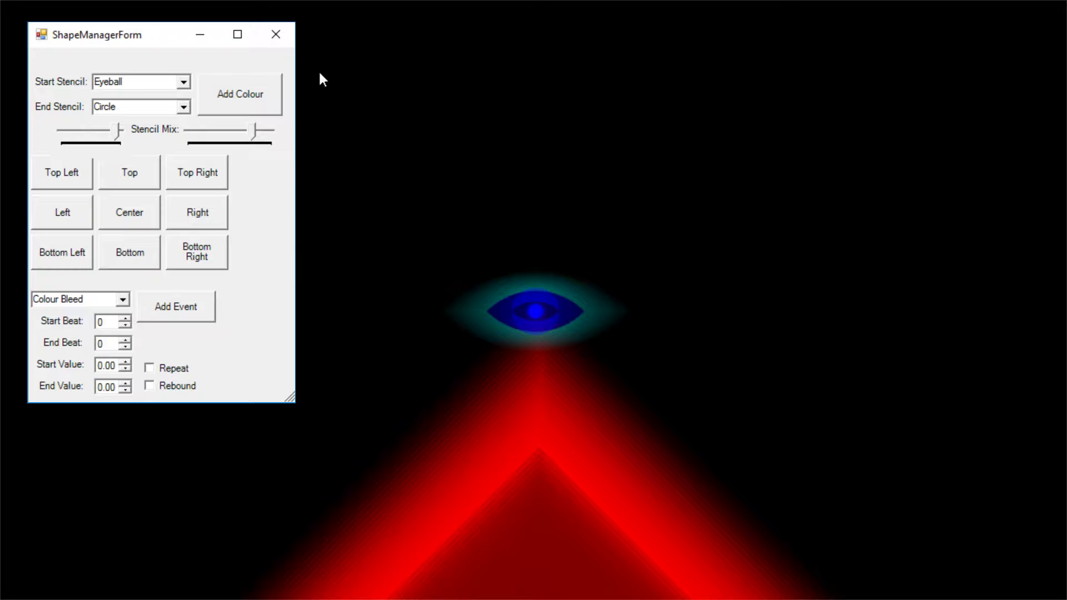
pyautogui.click(276, 33)
pyautogui.moveTo(505, 312)
pyautogui.mouseDown()
pyautogui.moveTo(477, 310)
pyautogui.moveTo(508, 316)
pyautogui.moveTo(505, 248)
pyautogui.moveTo(509, 300)
pyautogui.mouseUp()
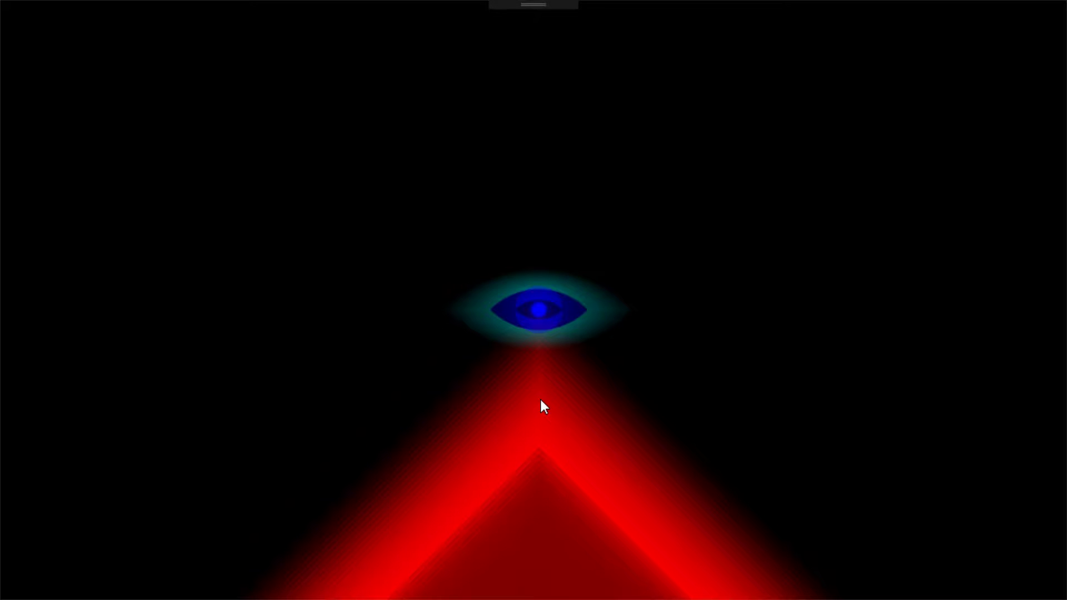
# Switch to File Explorer and open the Rendering project's Debug output folder.
pyautogui.hotkey('alt', 'Tab')
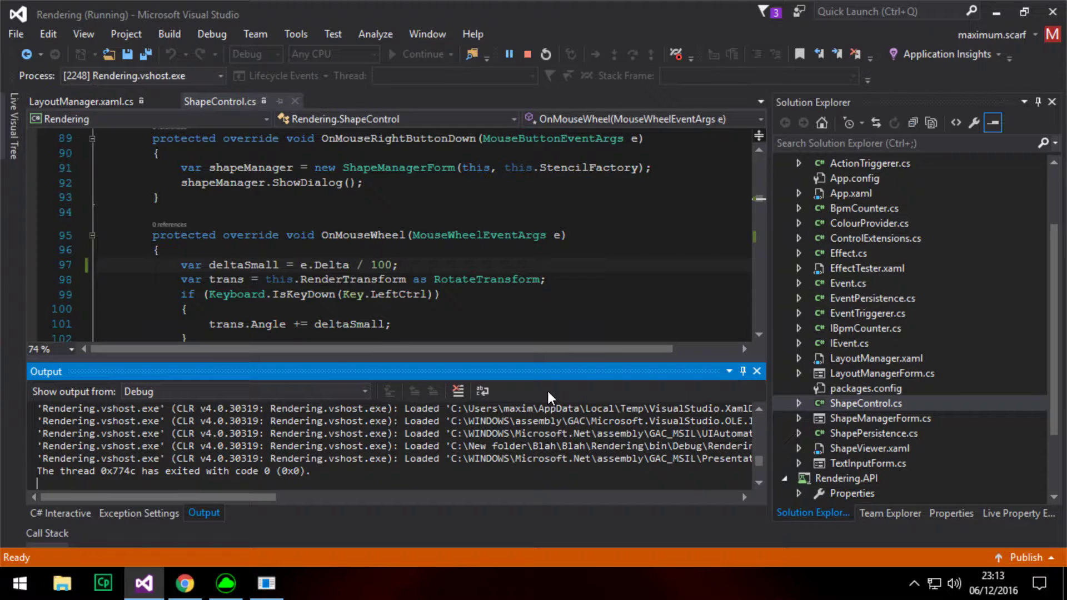
pyautogui.click(76, 575)
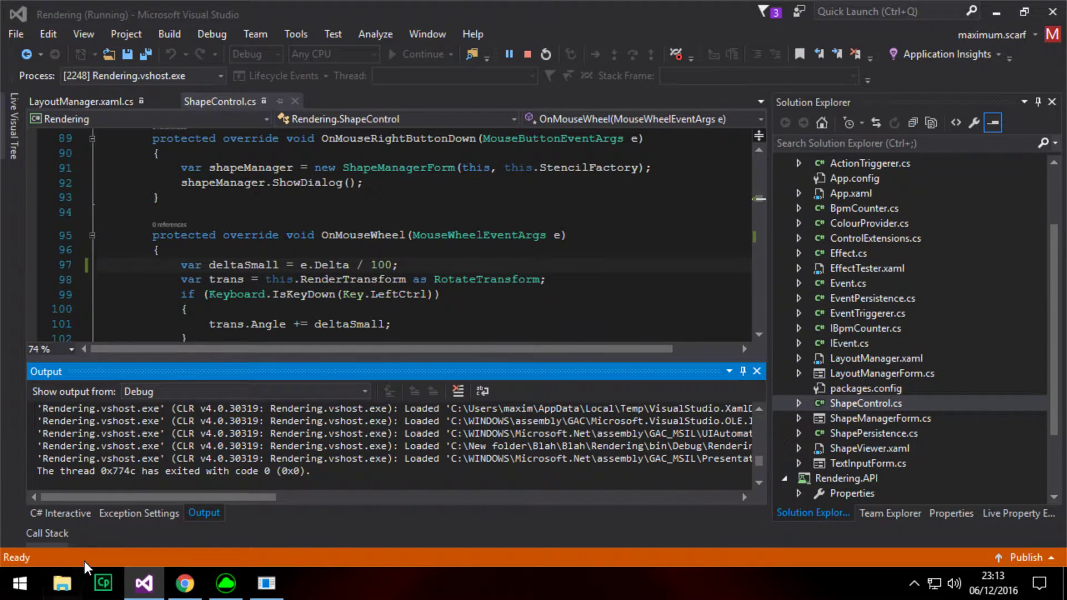
pyautogui.click(274, 239)
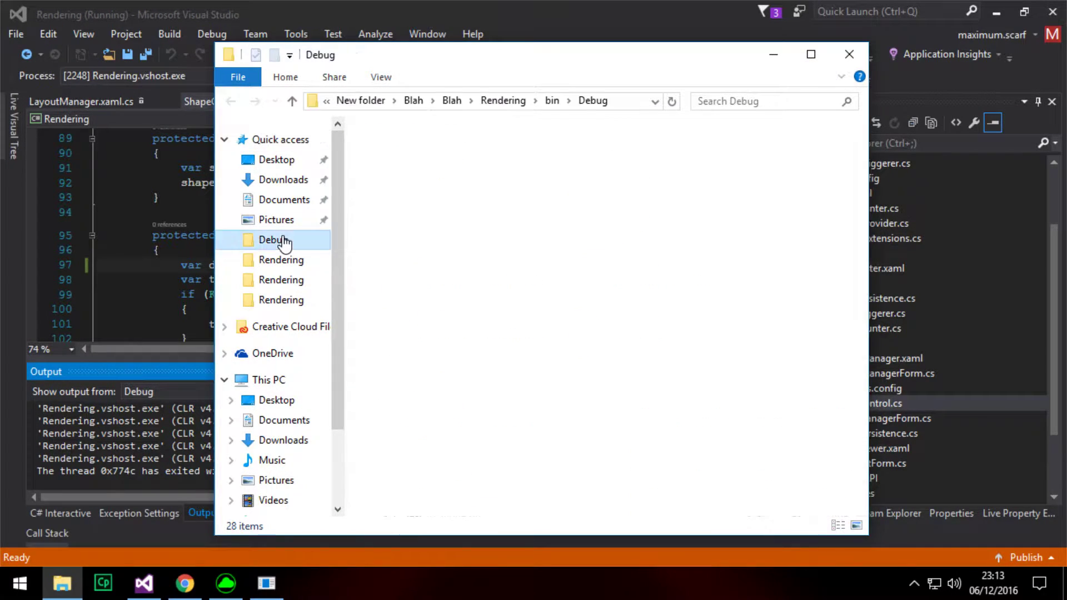
pyautogui.scroll(-3, 533, 271)
pyautogui.scroll(3, 522, 278)
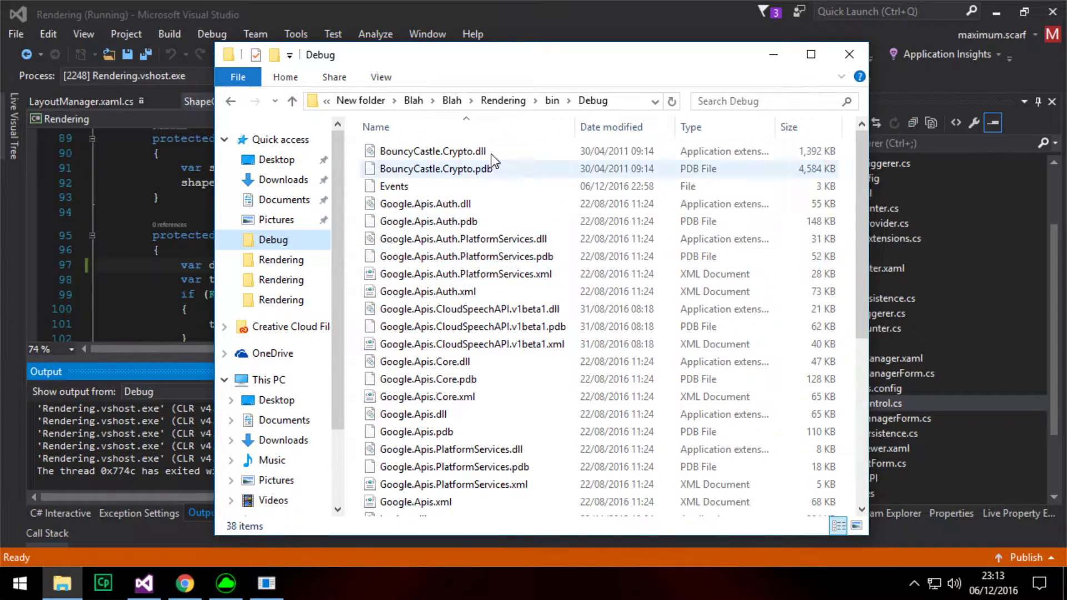
# Duplicate the Events and Shapes files within the Debug folder.
pyautogui.click(481, 190)
pyautogui.scroll(-6, 482, 201)
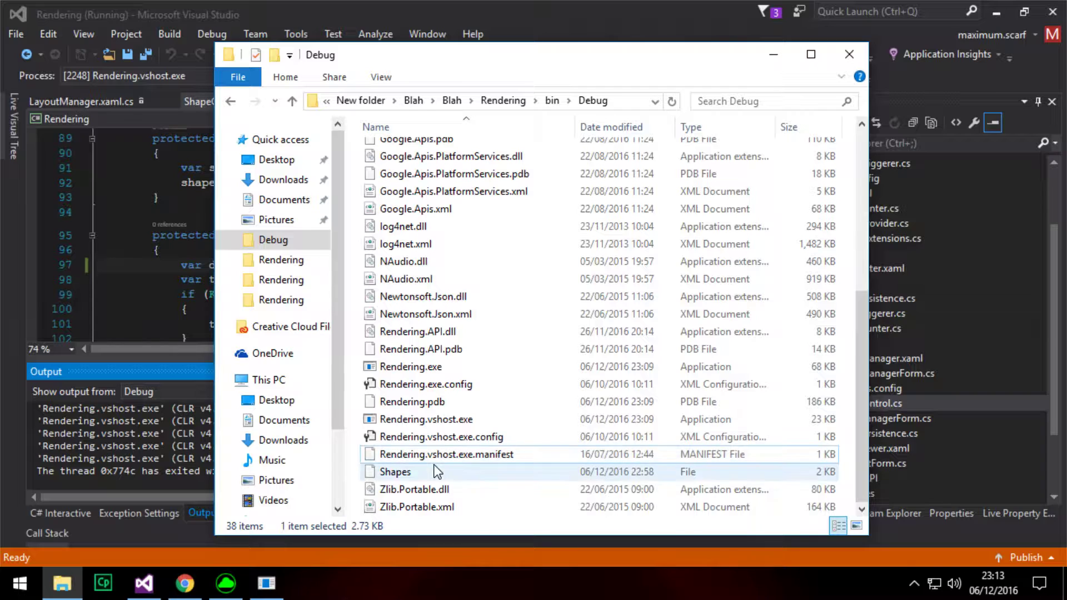
pyautogui.click(384, 472)
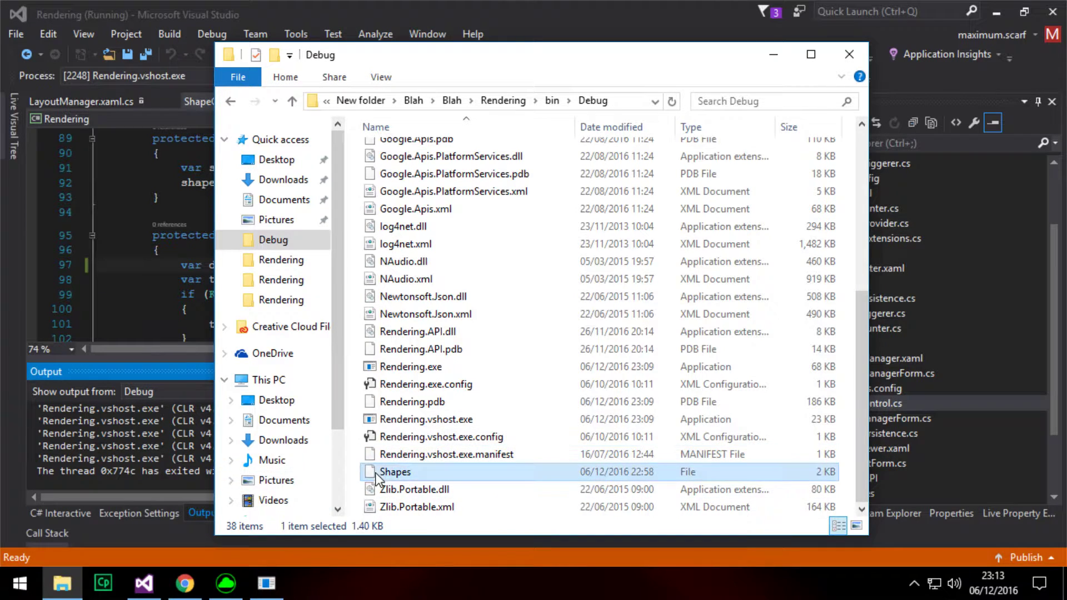
pyautogui.scroll(6, 444, 361)
pyautogui.keyDown('ctrl'); pyautogui.click(435, 184); pyautogui.keyUp('ctrl')
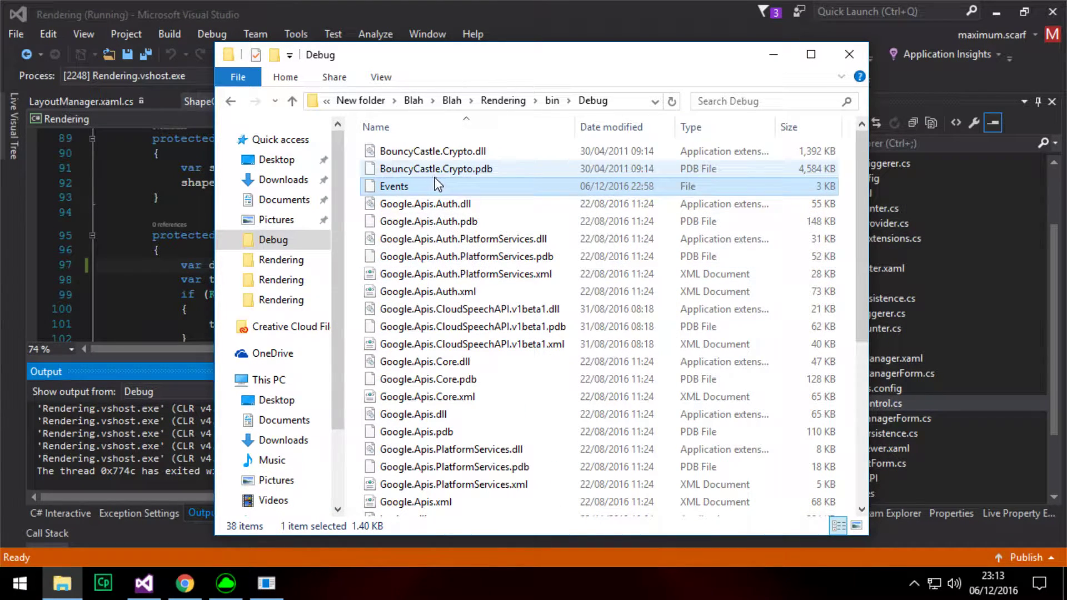
pyautogui.hotkey('ctrl', 'v')
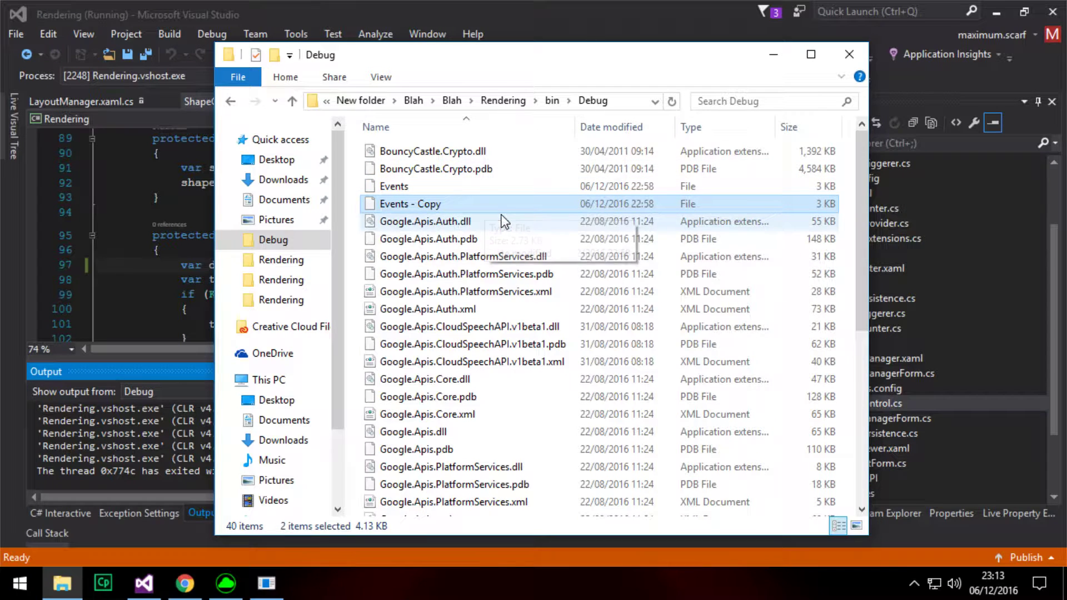
# Switch back to the running visualizer and lower the triangle and the eye slightly, keeping the eye over the triangle's tip.
pyautogui.click(189, 250)
pyautogui.click(271, 573)
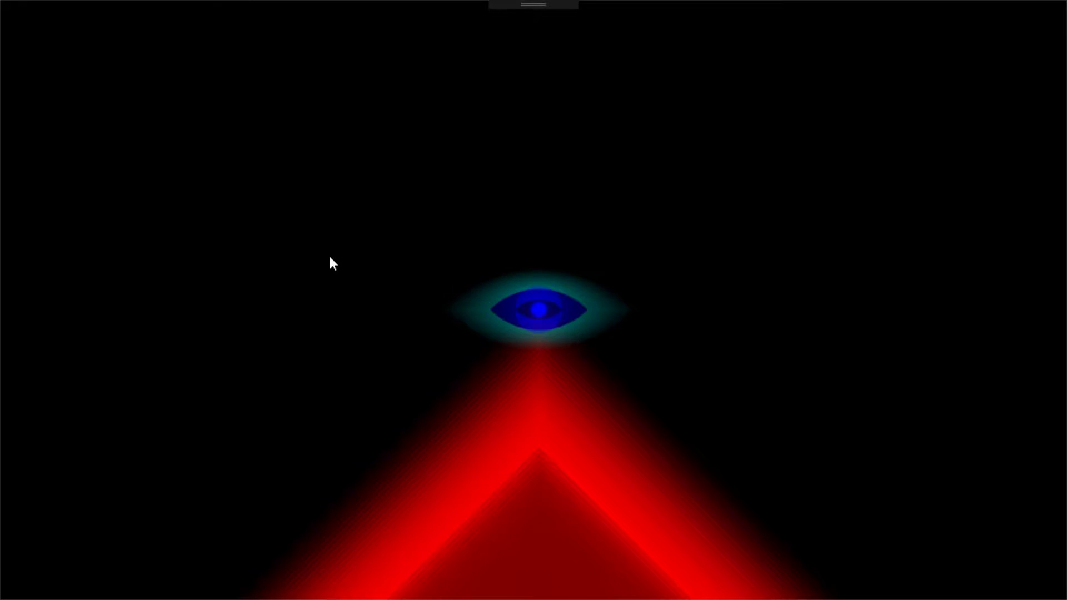
pyautogui.moveTo(532, 310); pyautogui.dragTo(955, 447)
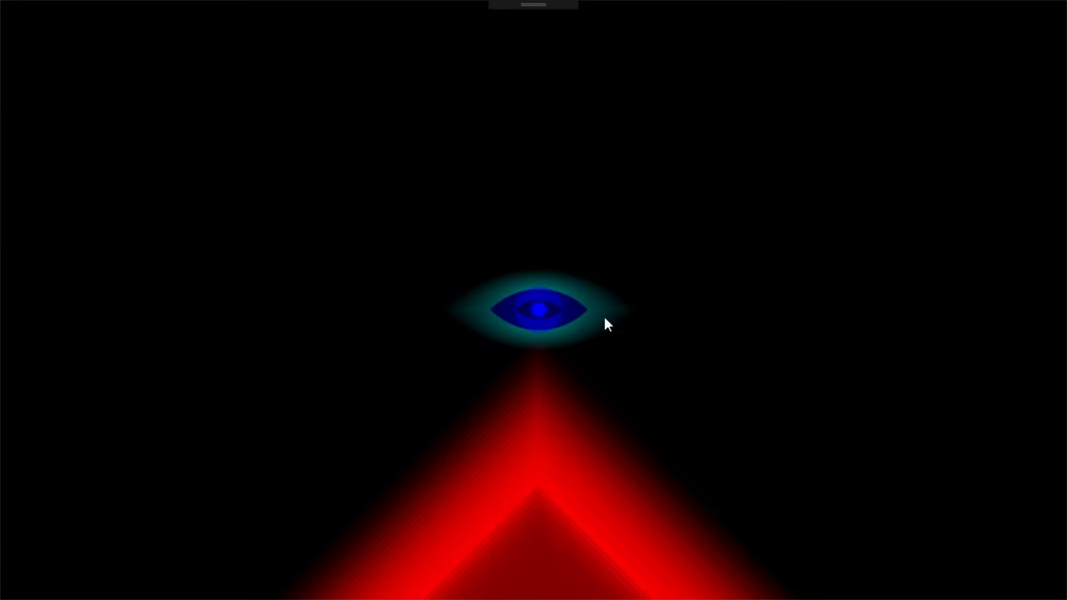
pyautogui.moveTo(559, 327); pyautogui.dragTo(523, 338)
# Open the eye's shape manager and configure a Line Thickness event with its end beat set to 8.
pyautogui.rightClick(523, 338)
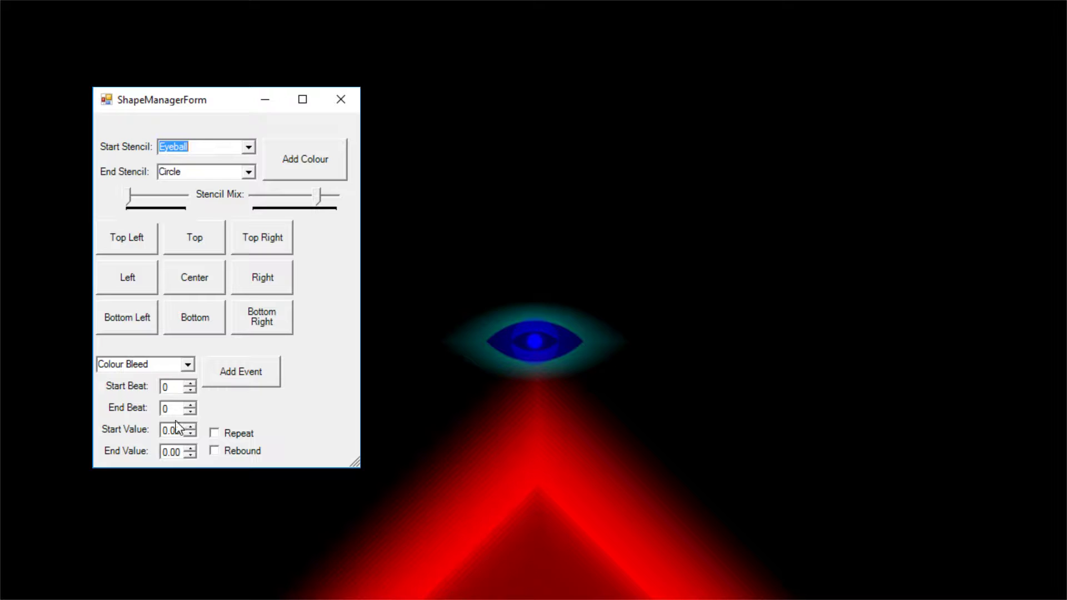
pyautogui.click(189, 365)
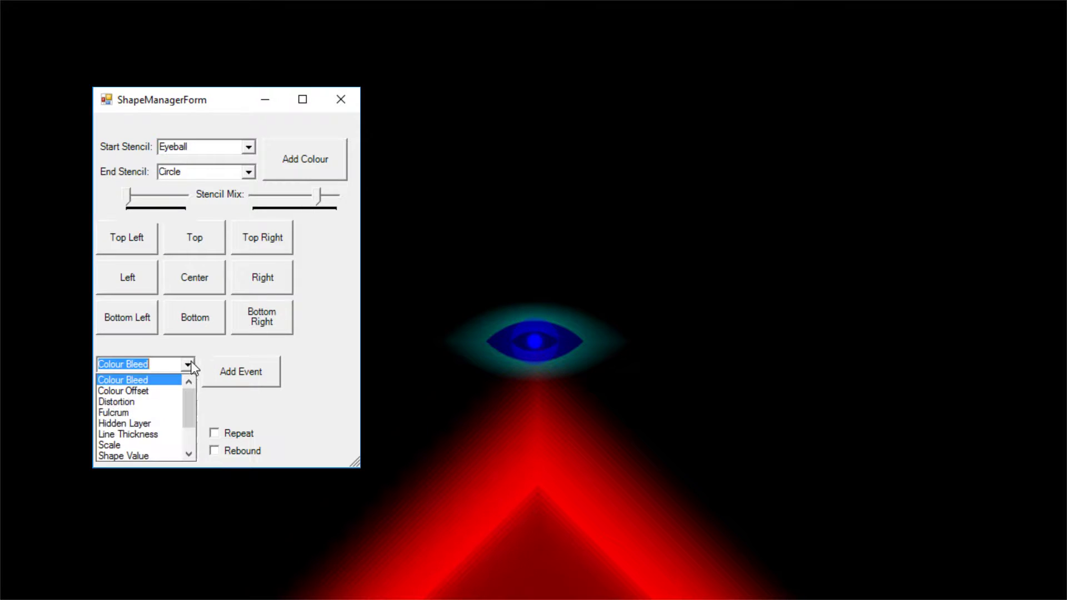
pyautogui.click(149, 436)
pyautogui.click(189, 405)
pyautogui.click(189, 405)
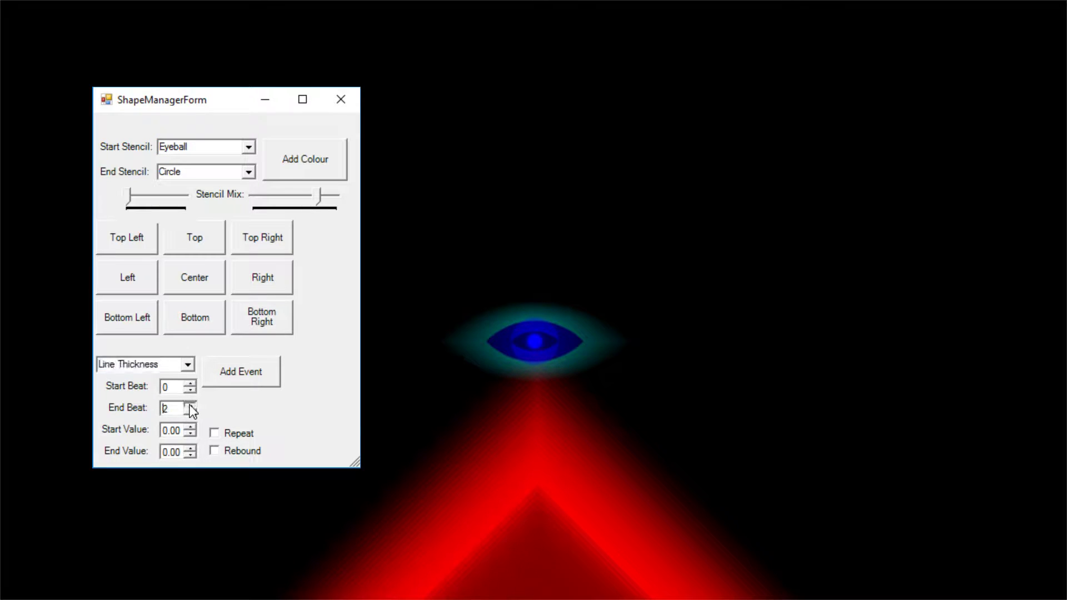
pyautogui.click(189, 405)
pyautogui.click(189, 405)
pyautogui.click(189, 405)
pyautogui.click(190, 405)
pyautogui.click(189, 406)
pyautogui.click(190, 405)
# Set the event's start value to 1.00 and end value to 2.00, enable Repeat and Rebound, and add the event.
pyautogui.click(192, 428)
pyautogui.click(190, 449)
pyautogui.click(191, 449)
pyautogui.click(215, 434)
pyautogui.click(214, 451)
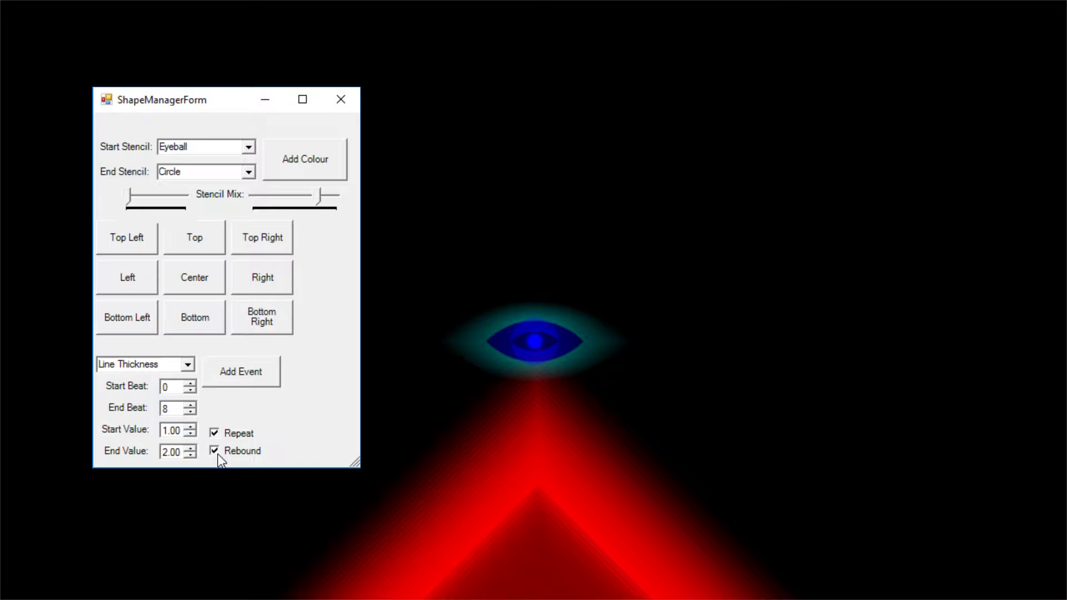
pyautogui.click(239, 372)
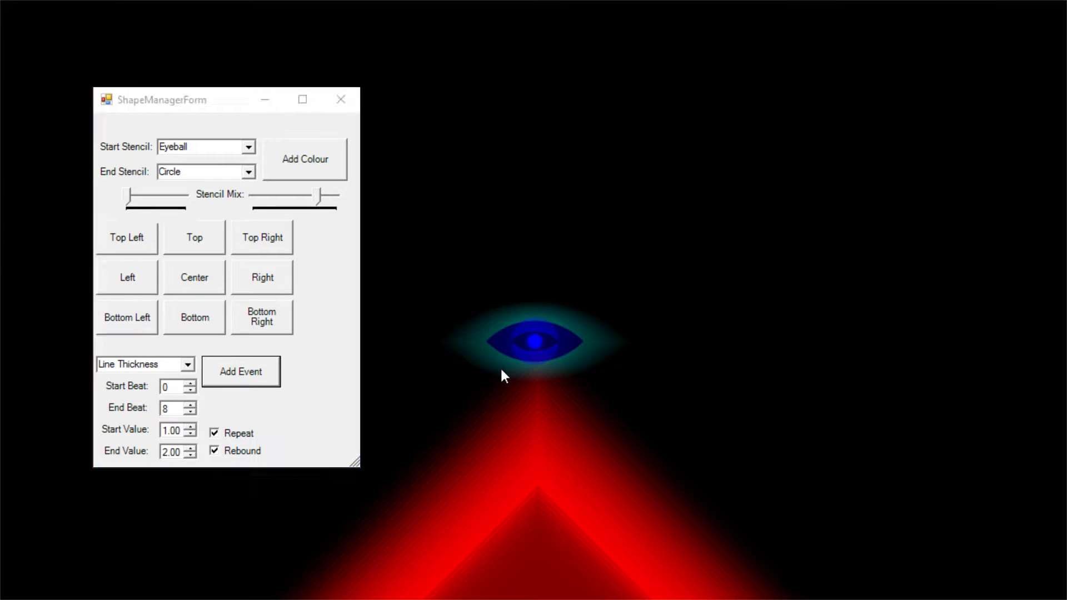
# Close the eye's shape manager, open the triangle's, and configure a Line Thickness event with its end beat set to 8.
pyautogui.click(349, 110)
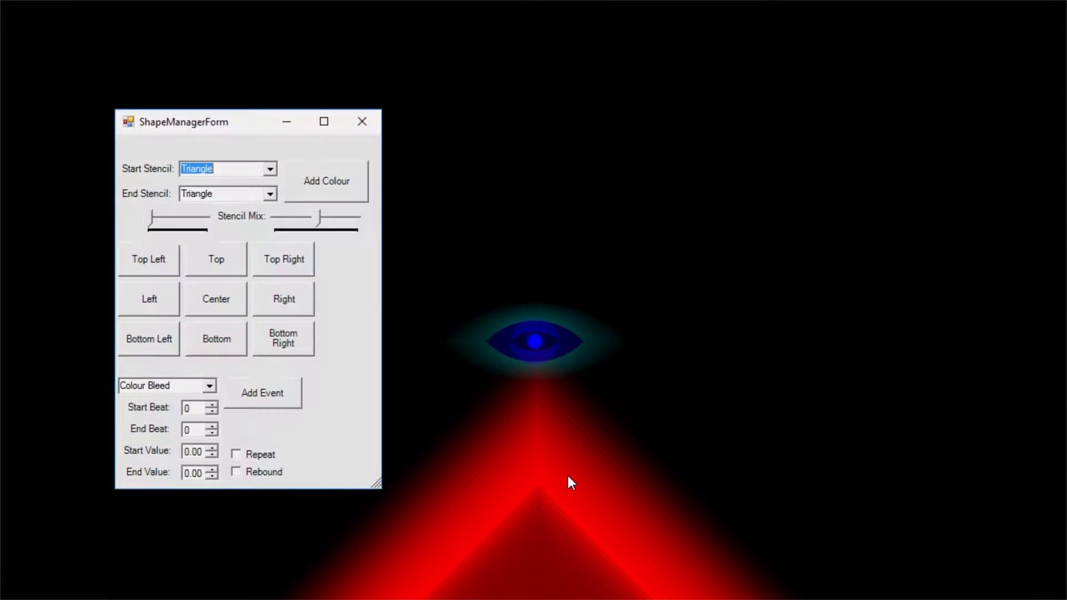
pyautogui.click(213, 390)
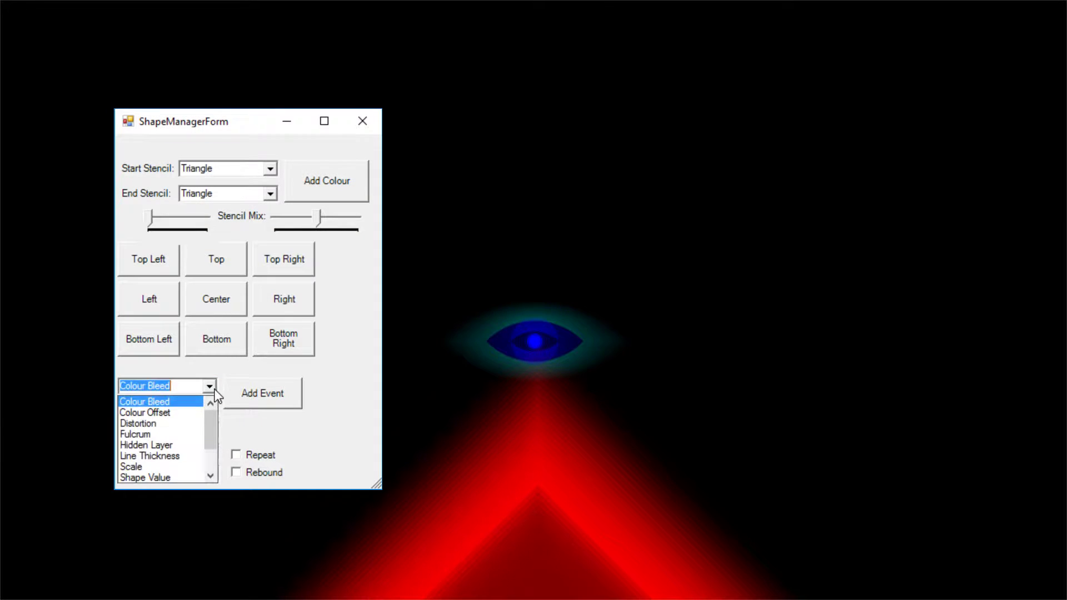
pyautogui.click(188, 461)
pyautogui.click(216, 428)
pyautogui.click(216, 427)
pyautogui.click(215, 427)
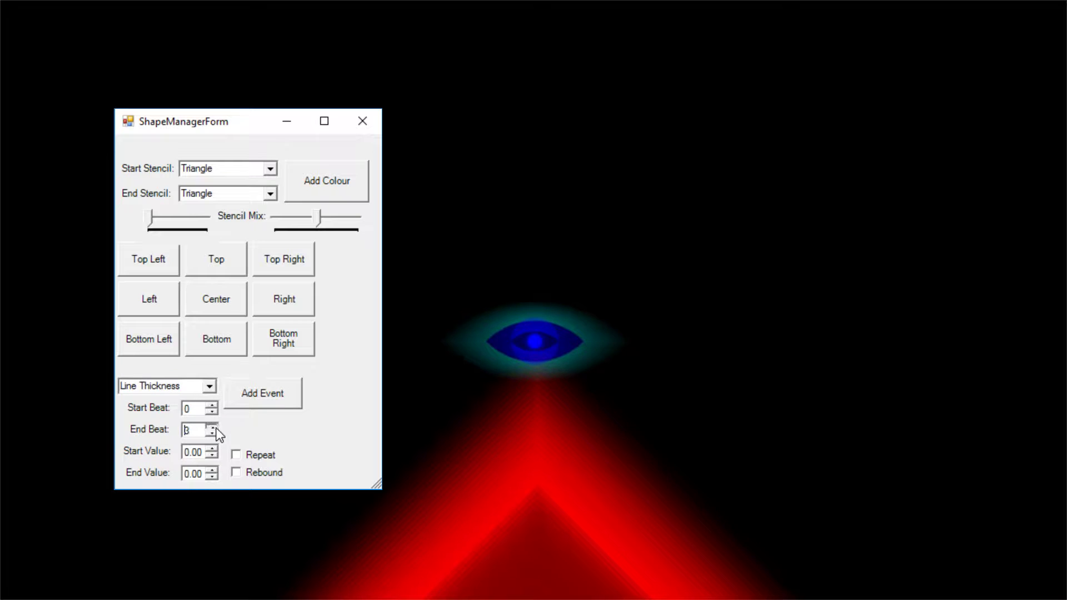
pyautogui.click(216, 427)
pyautogui.click(216, 427)
pyautogui.click(216, 428)
pyautogui.click(216, 427)
pyautogui.click(216, 427)
# Give the triangle's event start value 1.00 and end value 2.00 with Repeat and Rebound, add it, and close the shape manager.
pyautogui.click(212, 470)
pyautogui.click(212, 470)
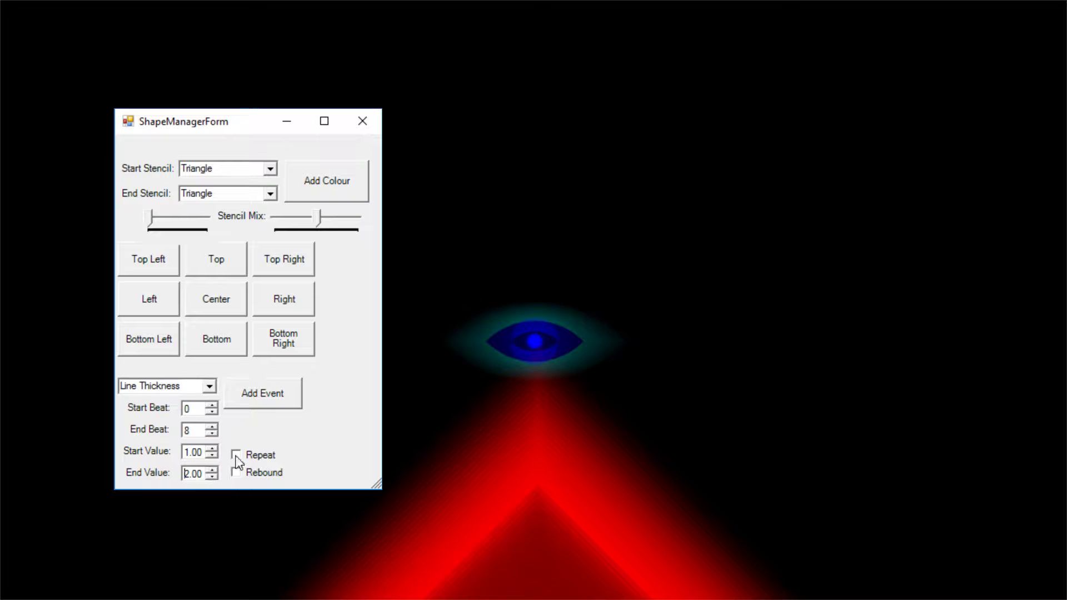
pyautogui.click(237, 456)
pyautogui.click(237, 473)
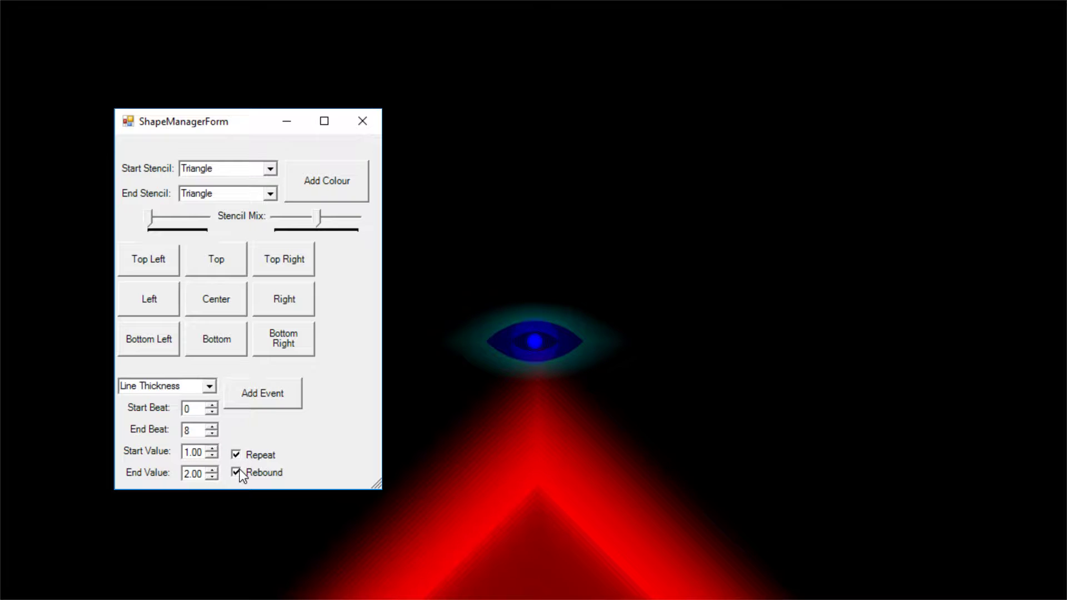
pyautogui.click(264, 395)
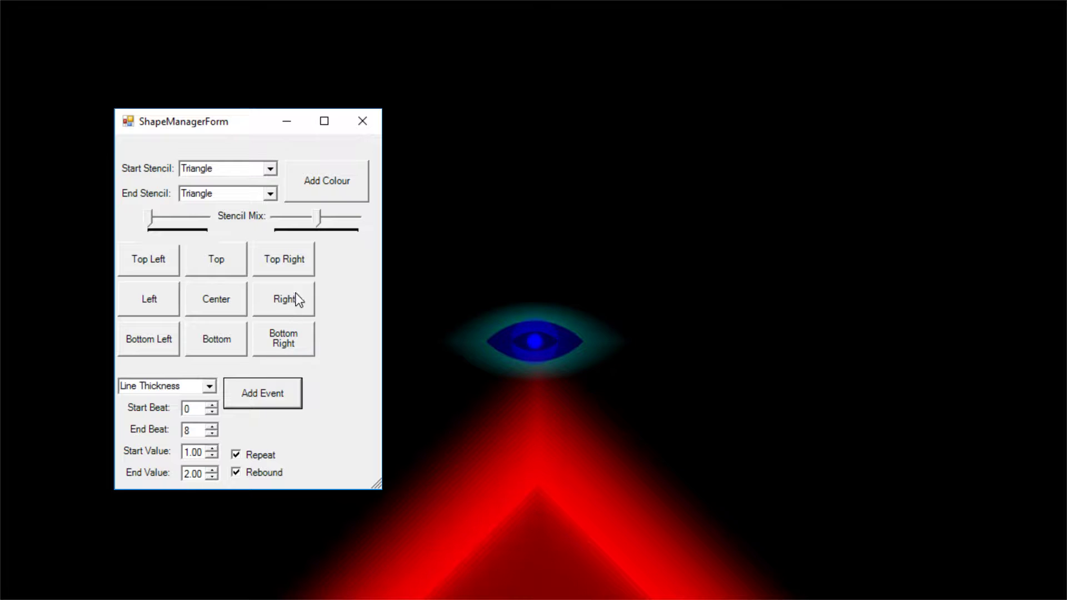
pyautogui.click(365, 123)
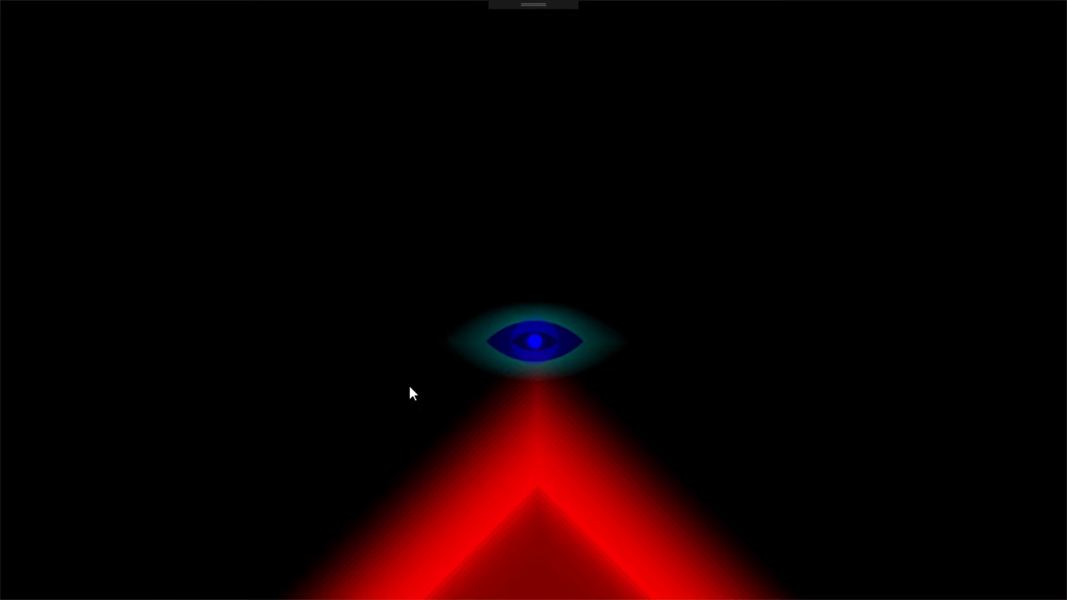
# Reopen the triangle's shape manager, raise the unlabelled slider below the stencil choices to about halfway, and close the form.
pyautogui.click(599, 499)
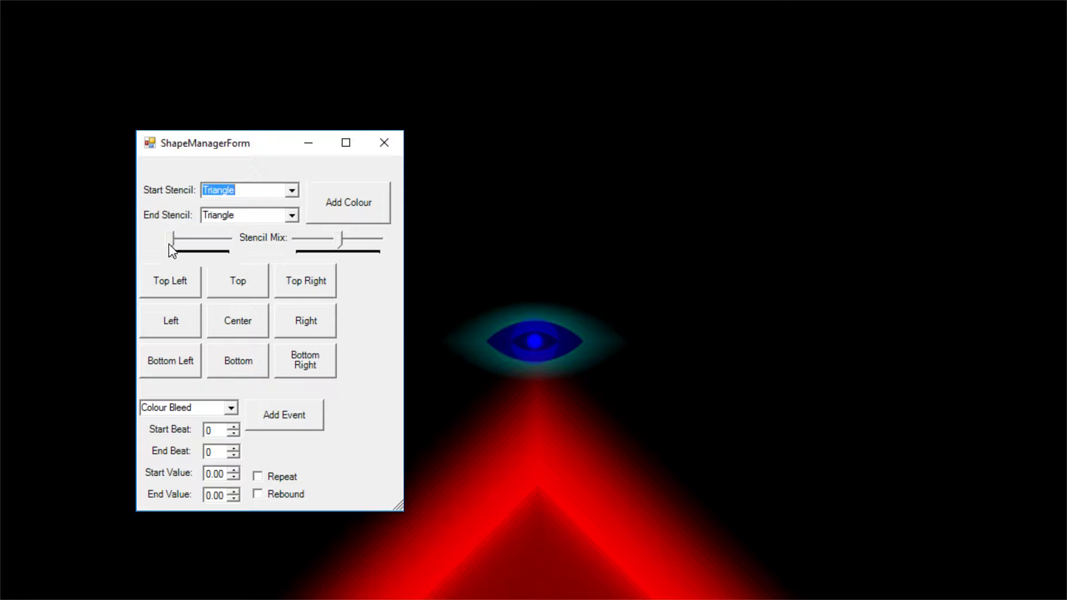
pyautogui.moveTo(177, 238); pyautogui.dragTo(202, 256)
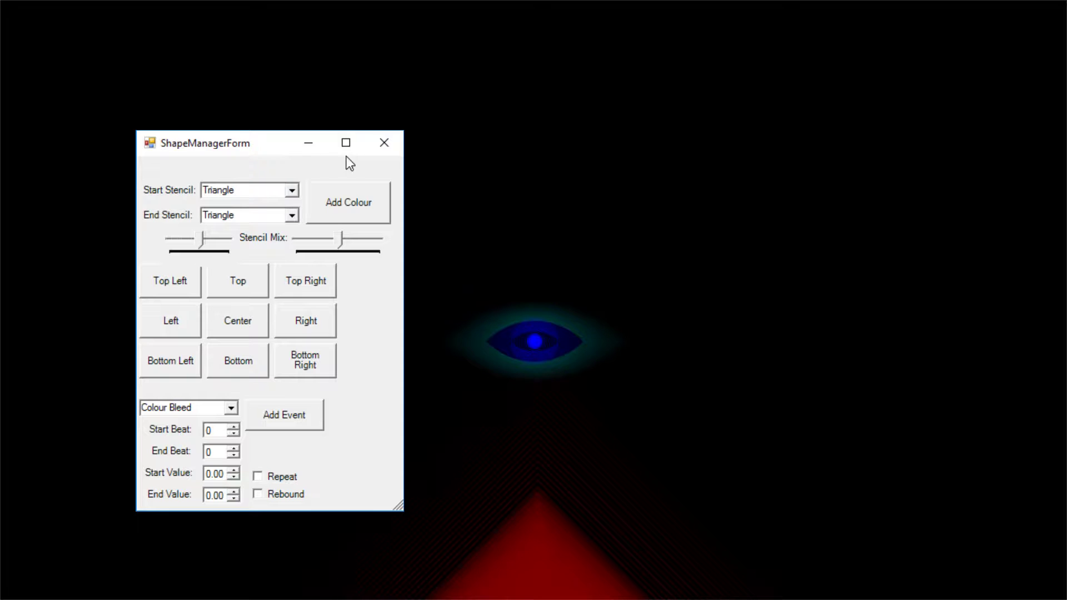
pyautogui.click(388, 144)
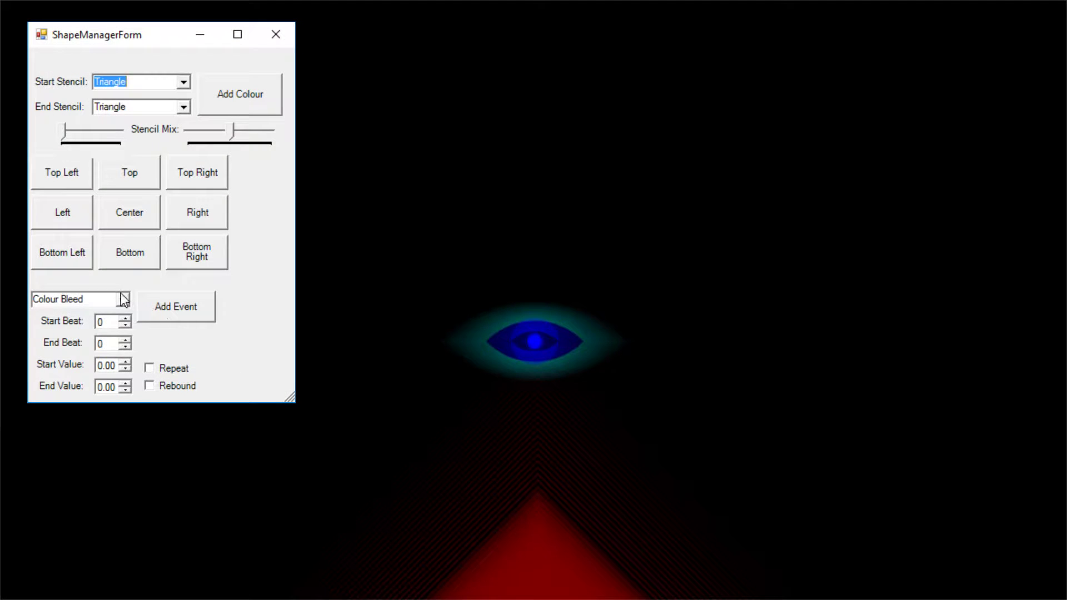
# Configure another Line Thickness event for the triangle, running from beat 0 to beat 8.
pyautogui.click(123, 301)
pyautogui.scroll(-1, 105, 355)
pyautogui.click(72, 336)
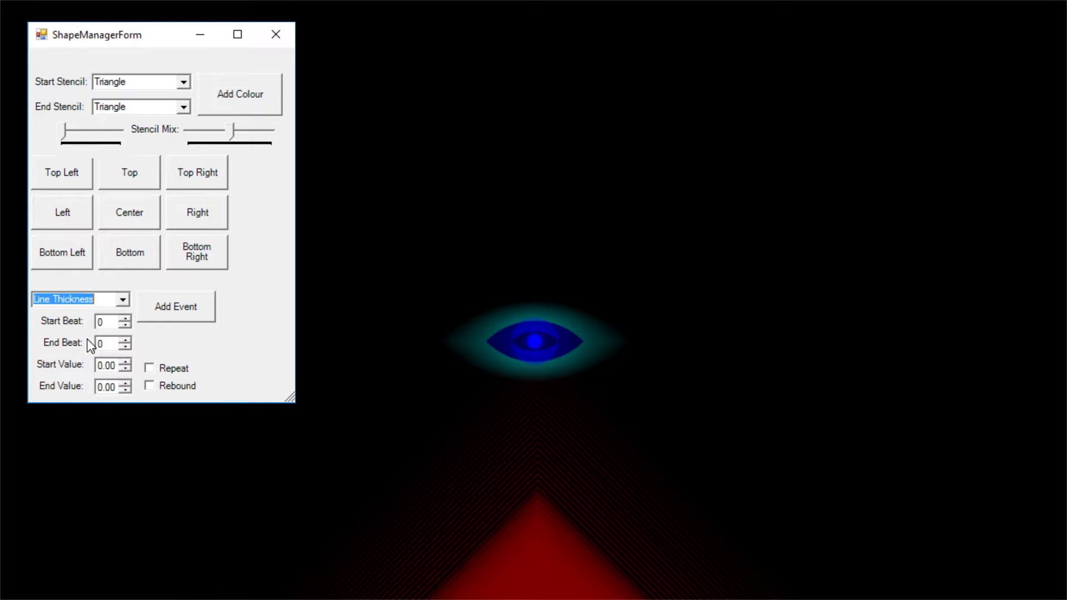
pyautogui.click(126, 341)
pyautogui.click(126, 341)
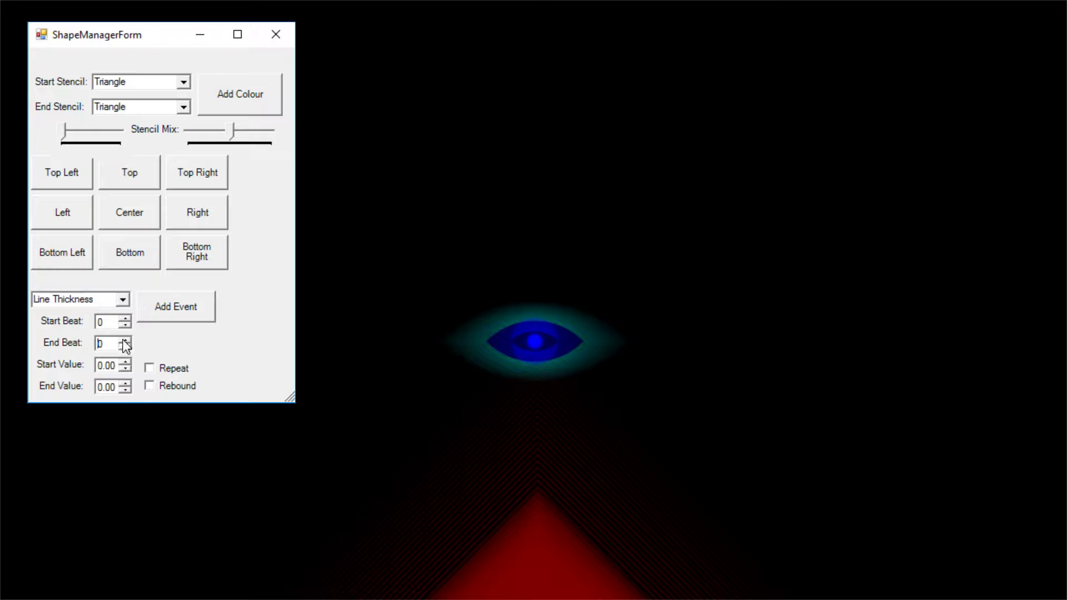
pyautogui.click(126, 341)
pyautogui.click(125, 341)
pyautogui.click(126, 341)
pyautogui.click(125, 341)
pyautogui.click(126, 340)
pyautogui.click(126, 340)
# Set the event's start value to 1.00 and end value to 10.00, enable Repeat and Rebound, add it, and close the form.
pyautogui.click(127, 363)
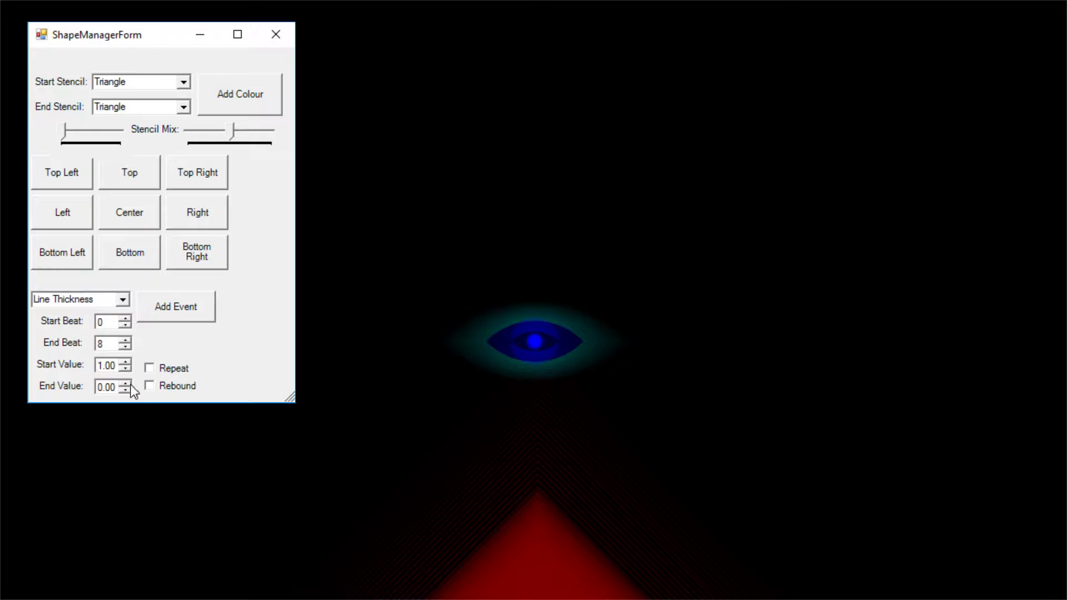
pyautogui.click(130, 384)
pyautogui.click(130, 384)
pyautogui.click(130, 384)
pyautogui.click(130, 383)
pyautogui.click(129, 384)
pyautogui.click(129, 384)
pyautogui.click(129, 384)
pyautogui.click(129, 384)
pyautogui.click(130, 384)
pyautogui.click(129, 383)
pyautogui.click(150, 369)
pyautogui.click(157, 389)
pyautogui.click(186, 318)
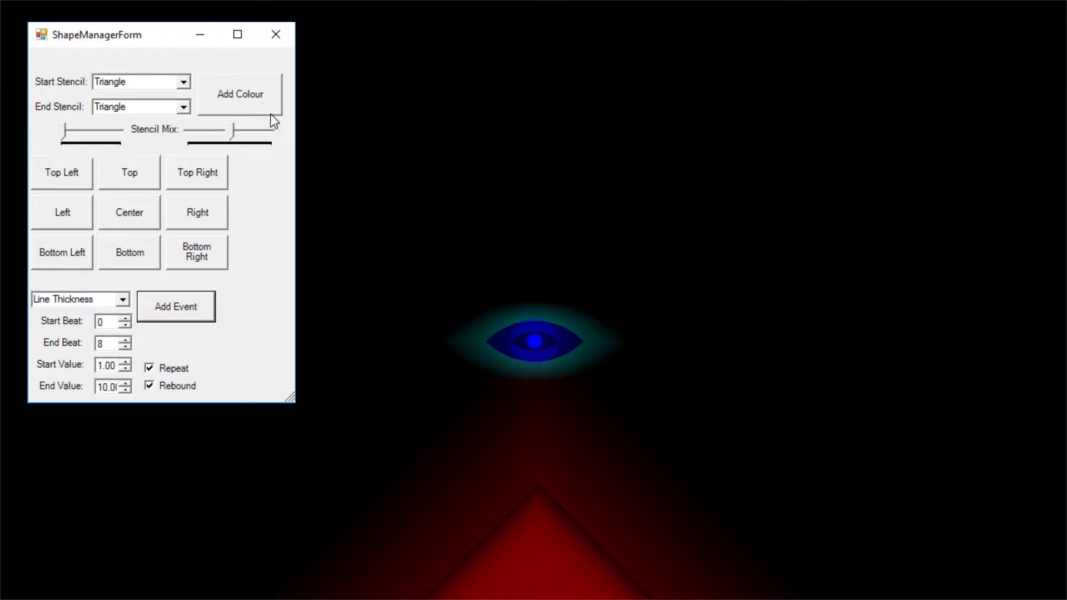
pyautogui.click(276, 34)
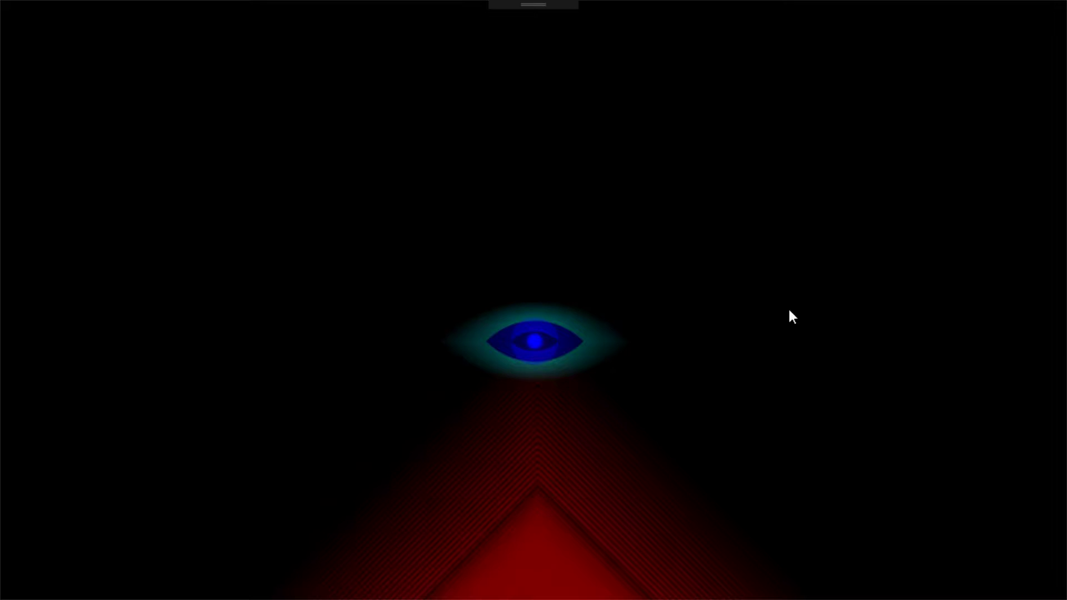
# Reopen the triangle's shape manager and set the unlabelled slider below the stencil choices just above its minimum.
pyautogui.click(555, 512)
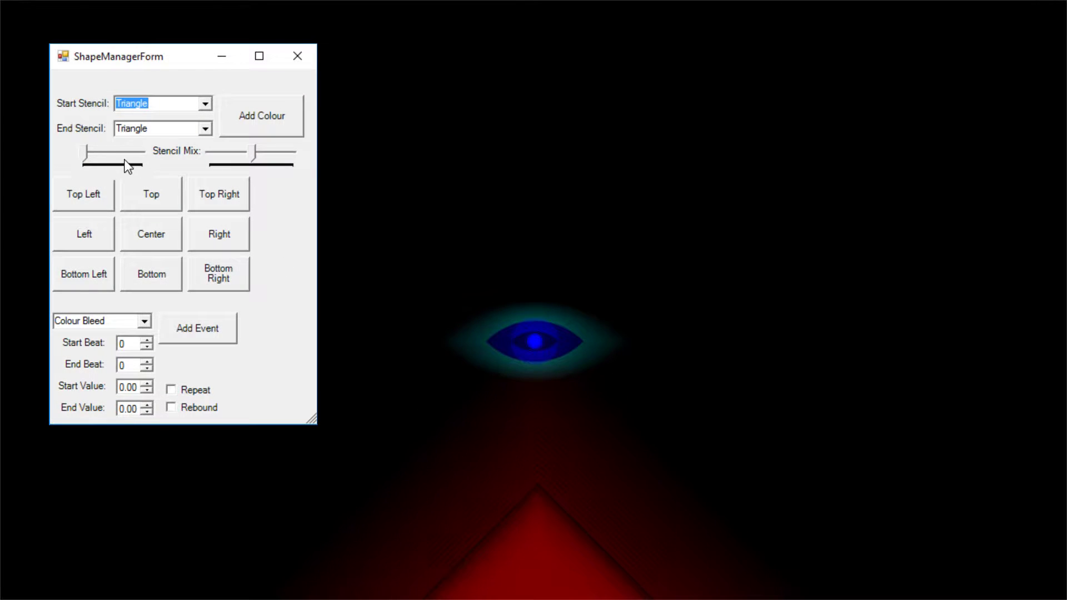
pyautogui.moveTo(87, 157)
pyautogui.mouseDown()
pyautogui.moveTo(148, 155)
pyautogui.moveTo(90, 156)
pyautogui.mouseUp()
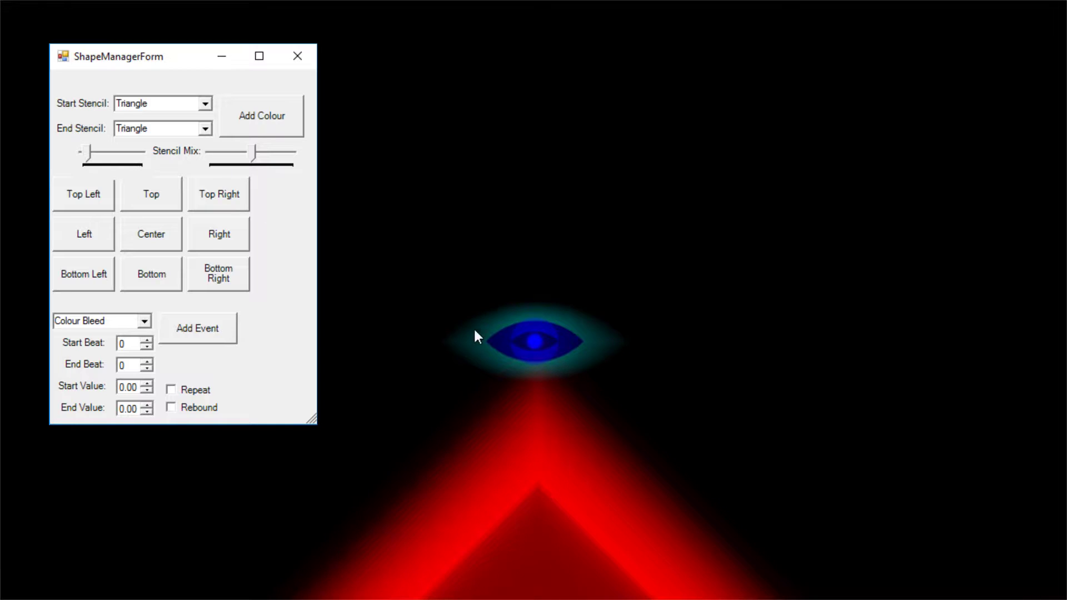
# Try Eyeball as the triangle's start stencil, restore Triangle, and close the shape manager.
pyautogui.click(211, 110)
pyautogui.click(210, 106)
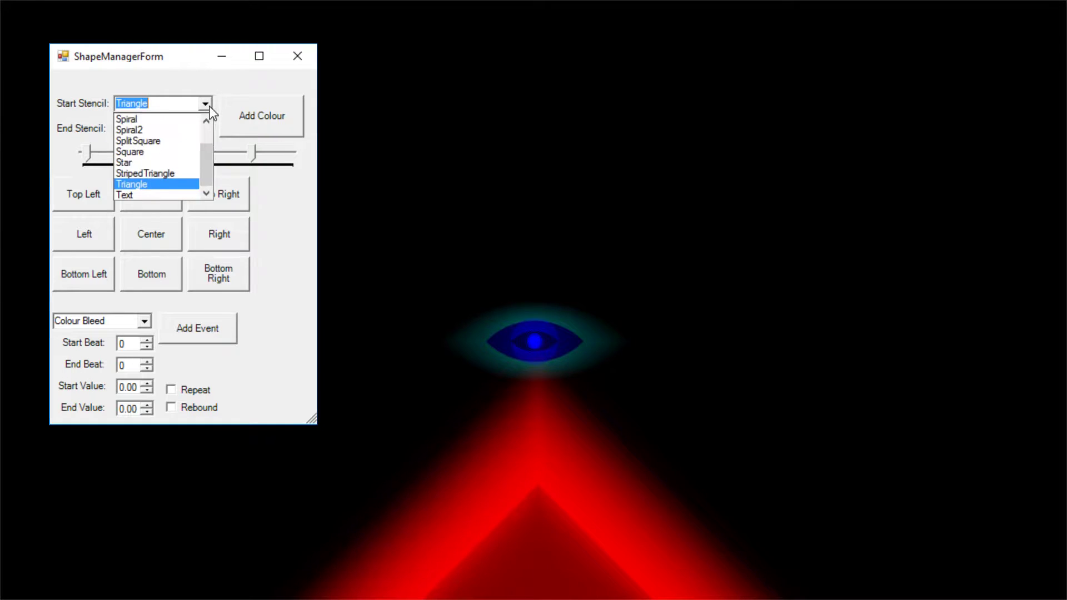
pyautogui.scroll(2, 172, 146)
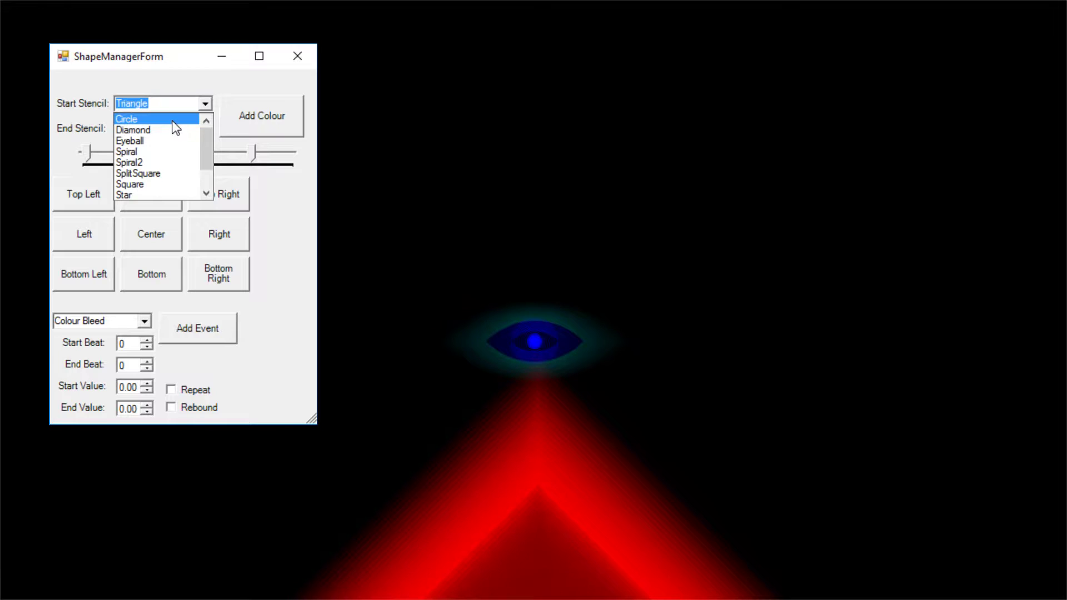
pyautogui.click(178, 142)
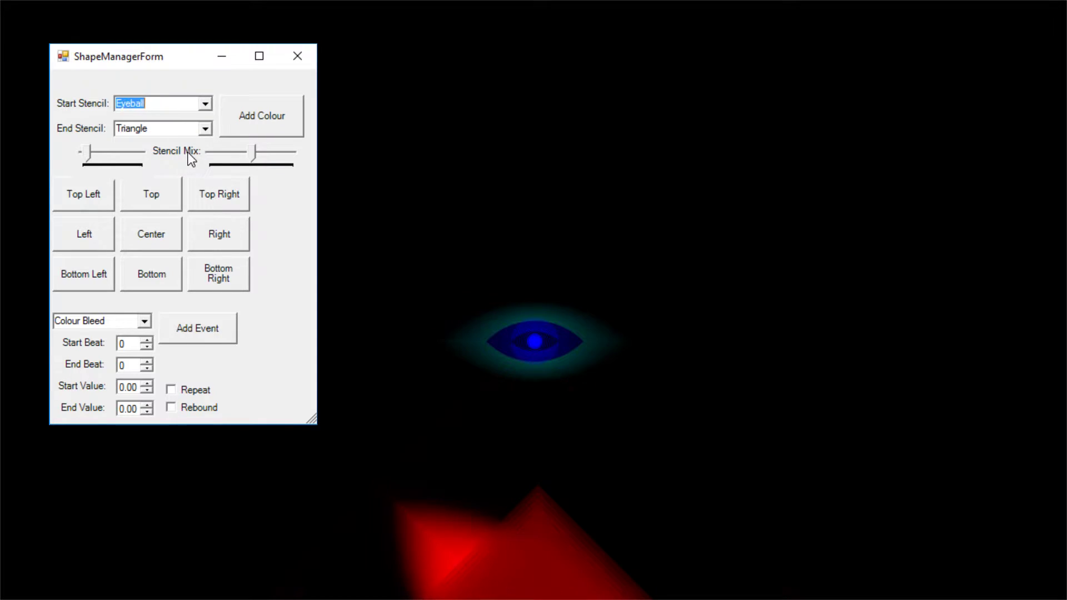
pyautogui.click(203, 105)
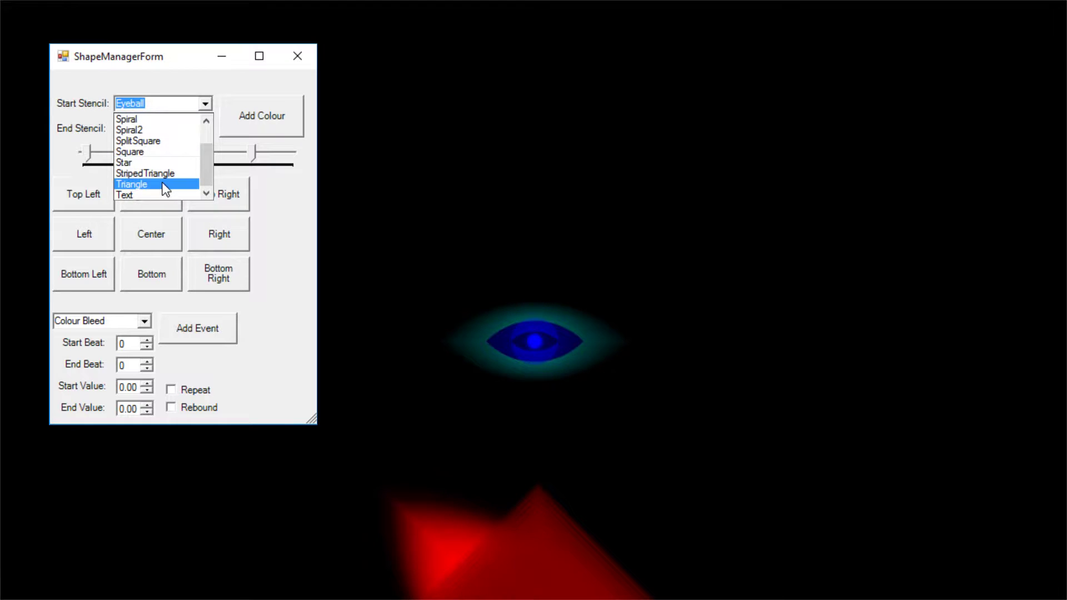
pyautogui.click(161, 184)
pyautogui.click(298, 66)
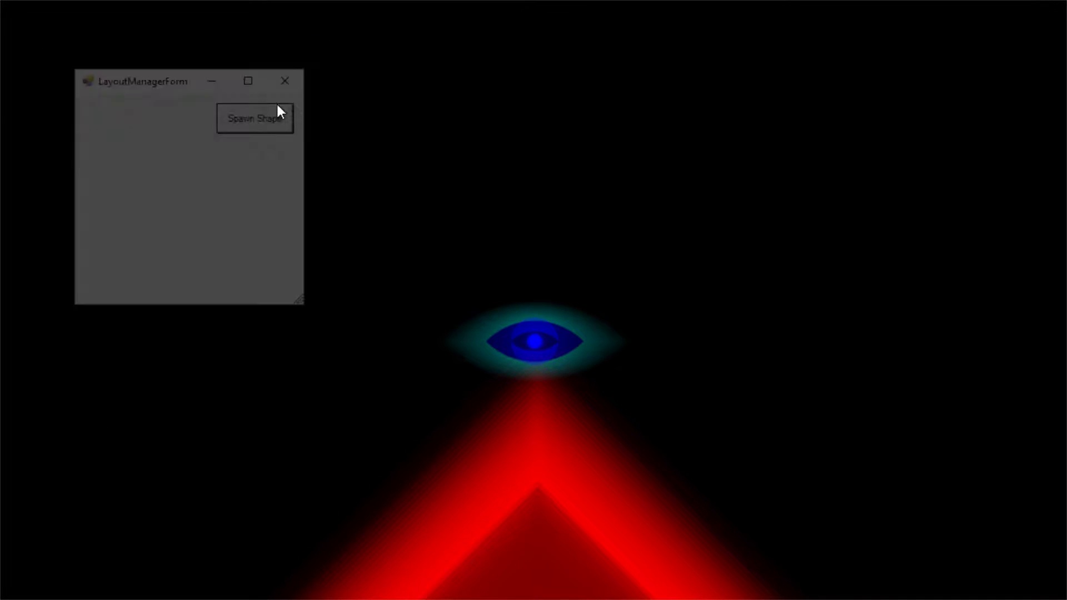
# Spawn a new circle shape, move it to the empty area beside the blue eye, and enlarge it.
pyautogui.click(272, 118)
pyautogui.click(287, 77)
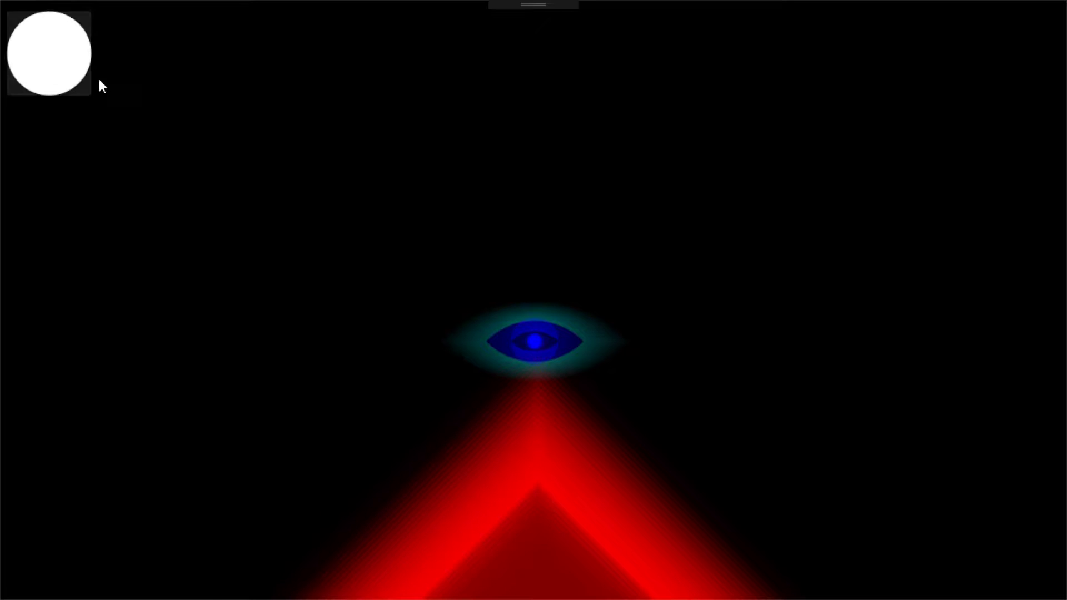
pyautogui.moveTo(67, 62); pyautogui.dragTo(245, 279)
pyautogui.press('+')
# Open the new circle's shape manager and set both its start and end stencils to Eyeball.
pyautogui.rightClick(245, 278)
pyautogui.click(250, 151)
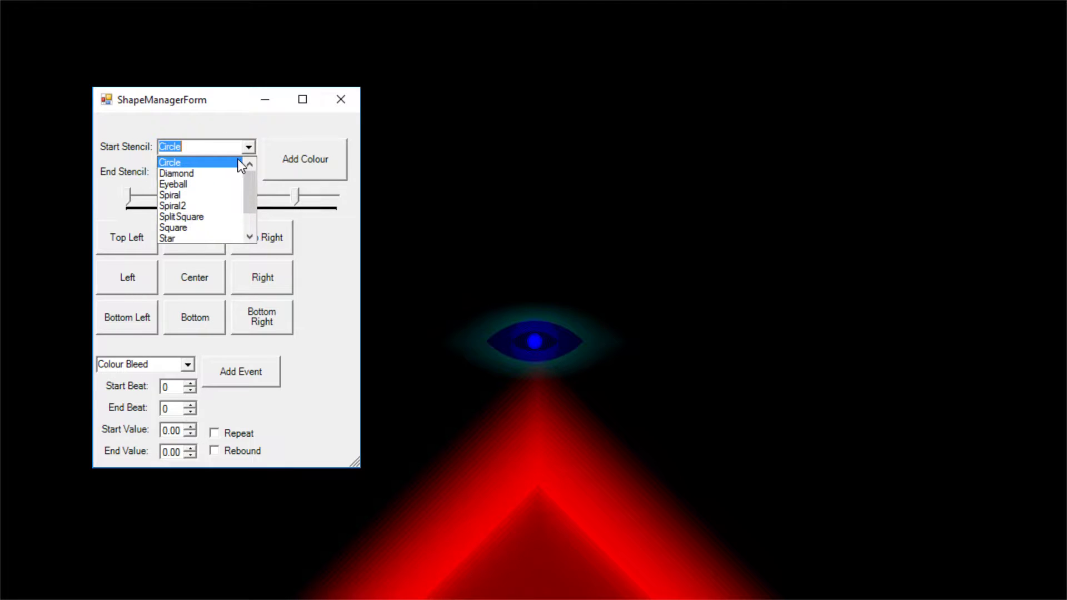
pyautogui.click(234, 183)
pyautogui.click(249, 173)
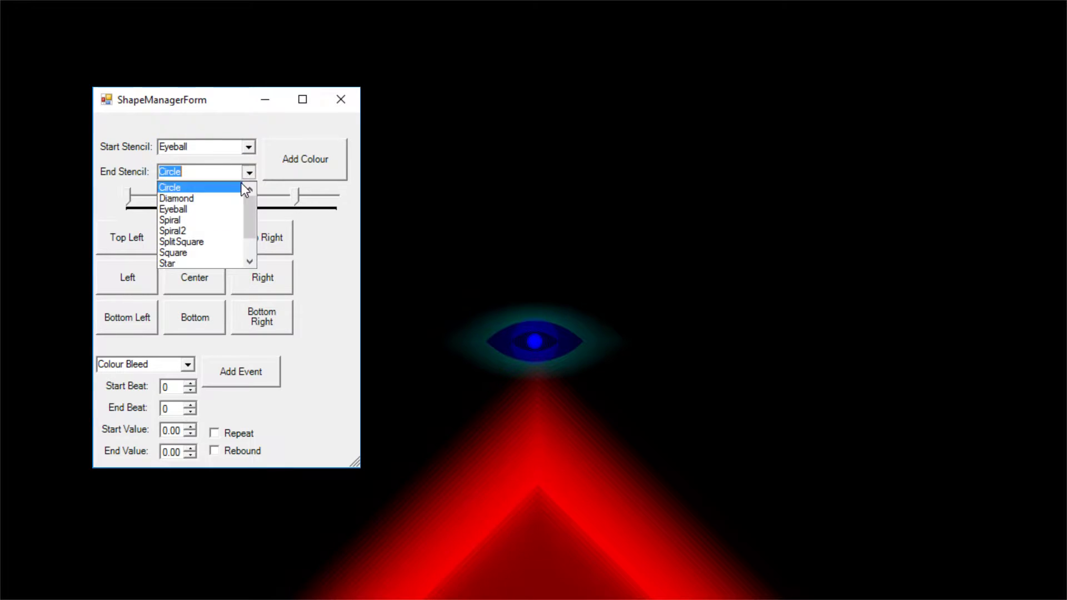
pyautogui.click(222, 210)
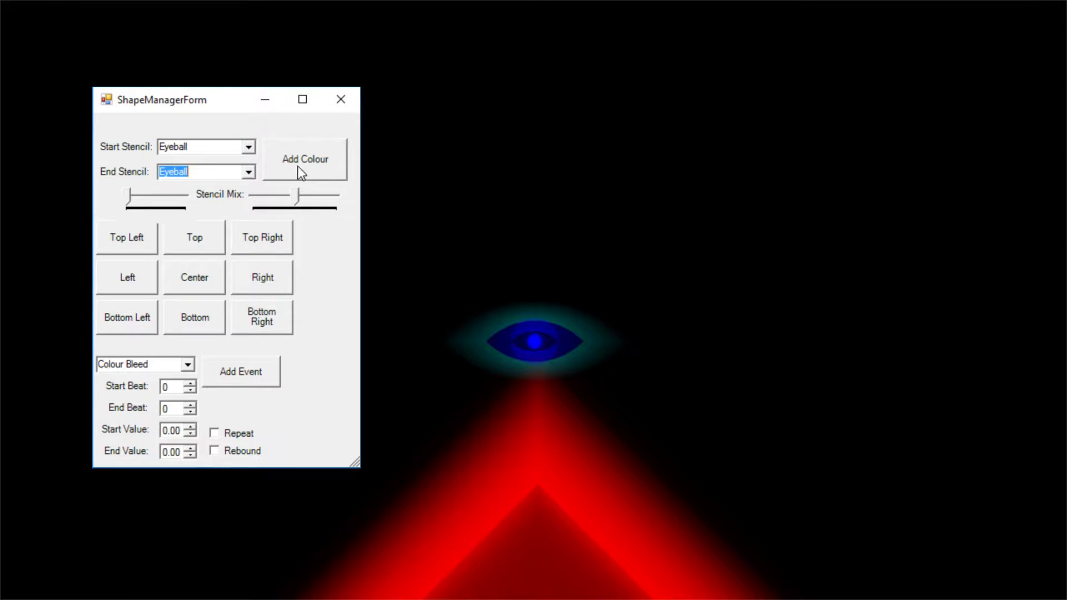
# Add a yellow colour named "yellow" to the new eye and raise its unlabelled slider below the stencil choices to the maximum.
pyautogui.moveTo(233, 102); pyautogui.dragTo(859, 111)
pyautogui.click(934, 173)
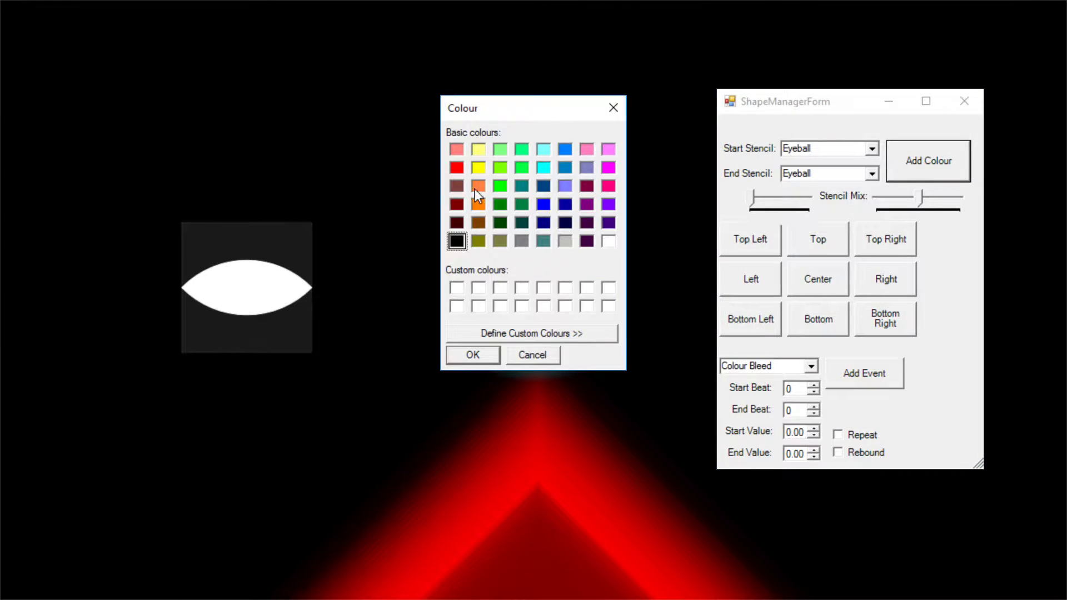
pyautogui.click(479, 168)
pyautogui.click(472, 356)
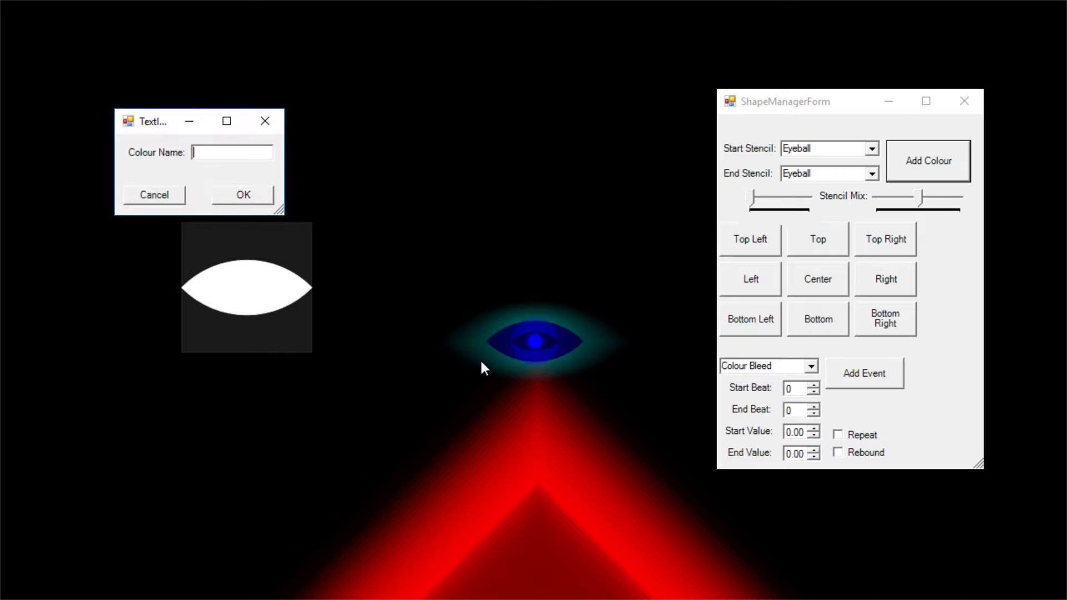
pyautogui.write('yellow')
pyautogui.click(260, 194)
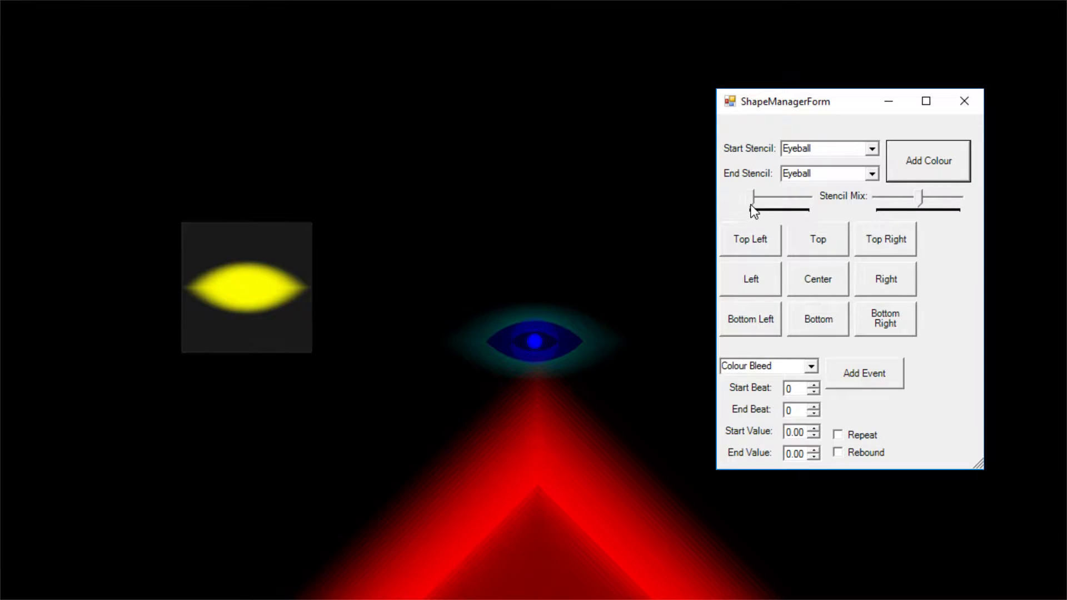
pyautogui.moveTo(752, 204); pyautogui.dragTo(812, 208)
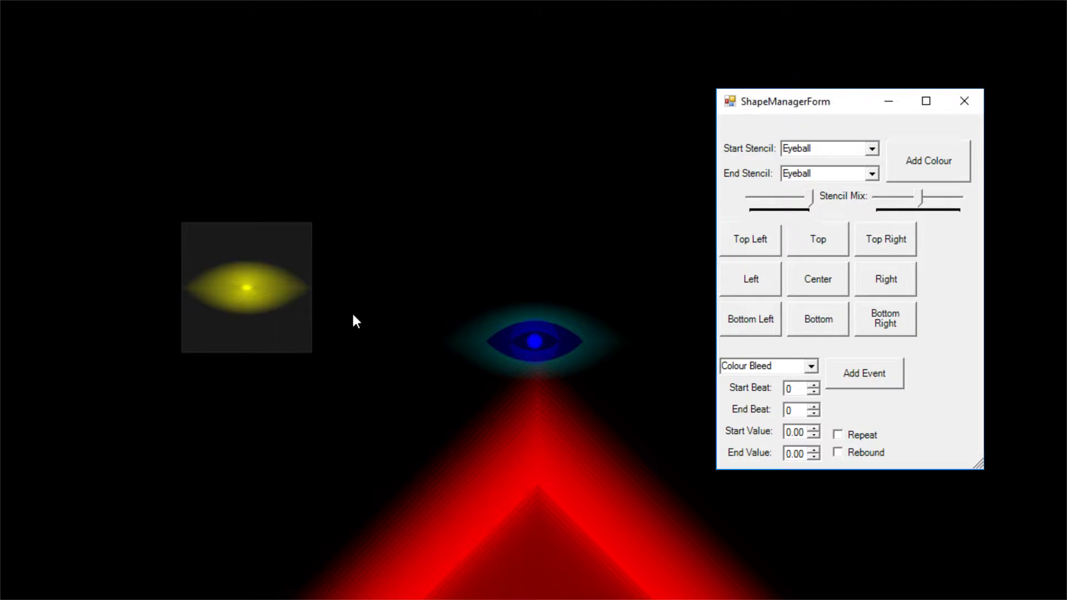
pyautogui.click(954, 101)
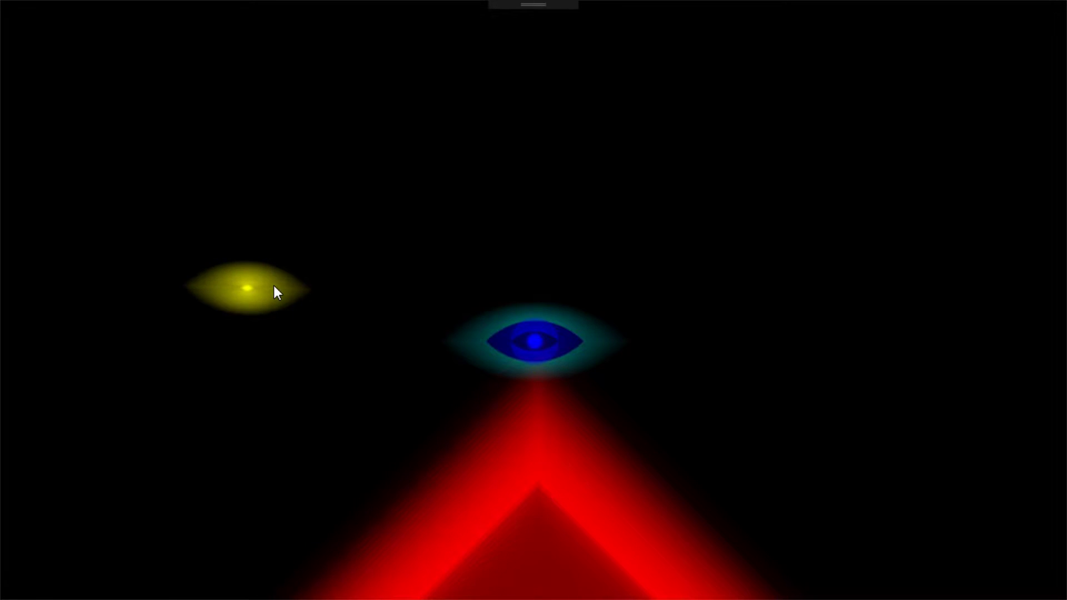
# Enlarge the yellow eye to about twice its size and centre it over the blue eye.
pyautogui.scroll(8, 277, 272)
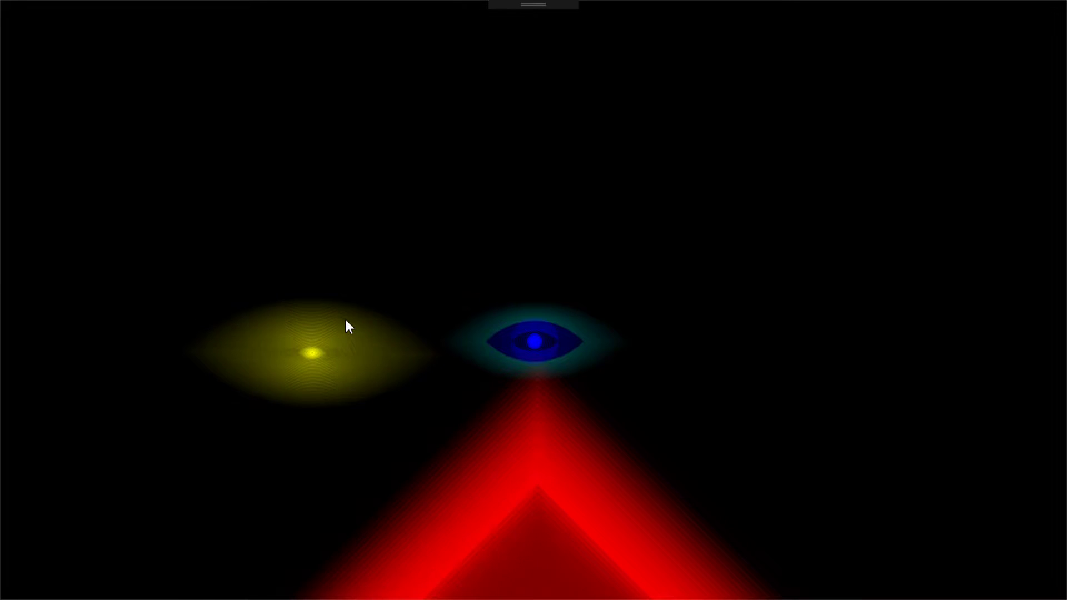
pyautogui.moveTo(348, 334); pyautogui.dragTo(568, 332)
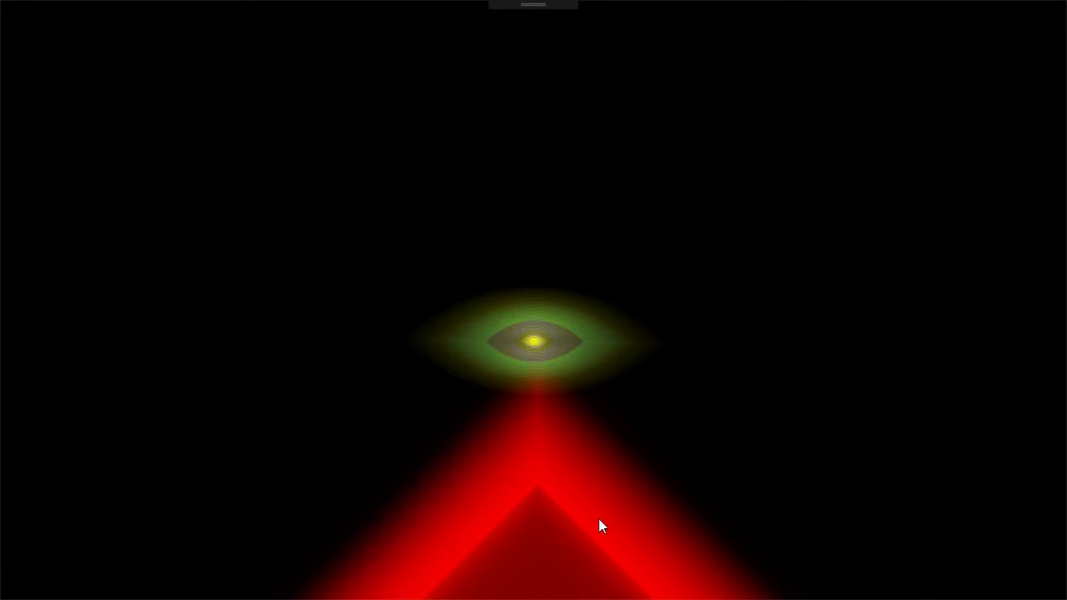
# Open the yellow eye's shape manager and configure a Hidden Layer event with end beat 4, start value 0.00 and end value 1.00.
pyautogui.click(633, 345)
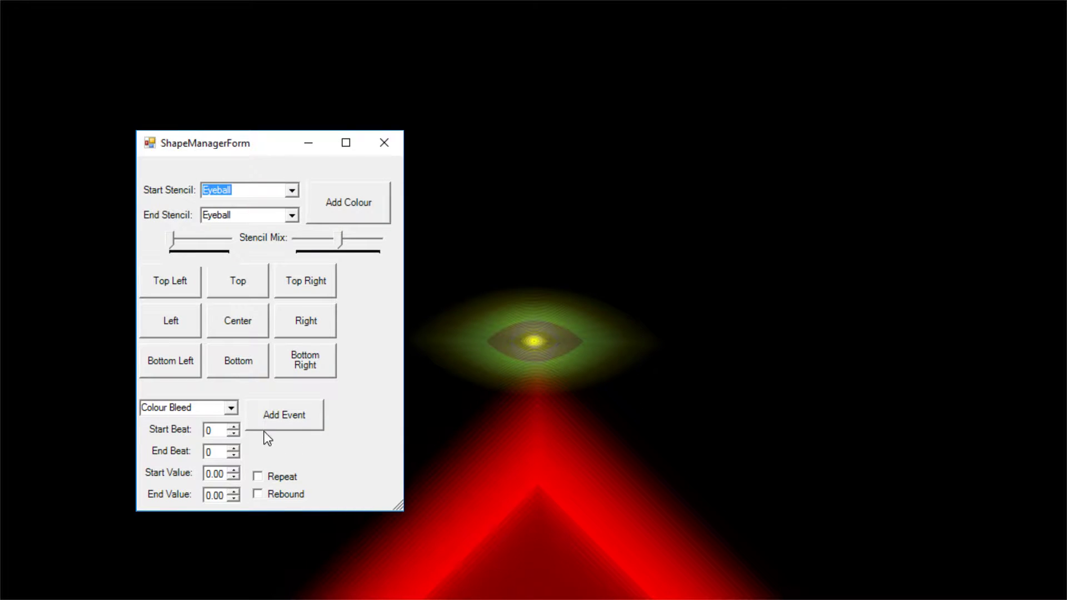
pyautogui.click(234, 407)
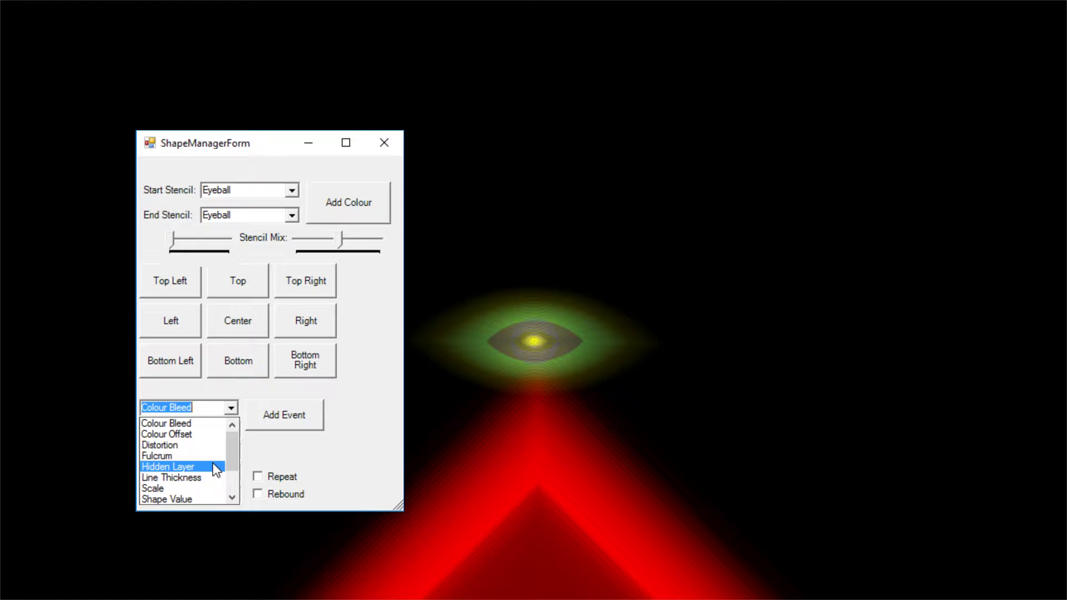
pyautogui.click(211, 465)
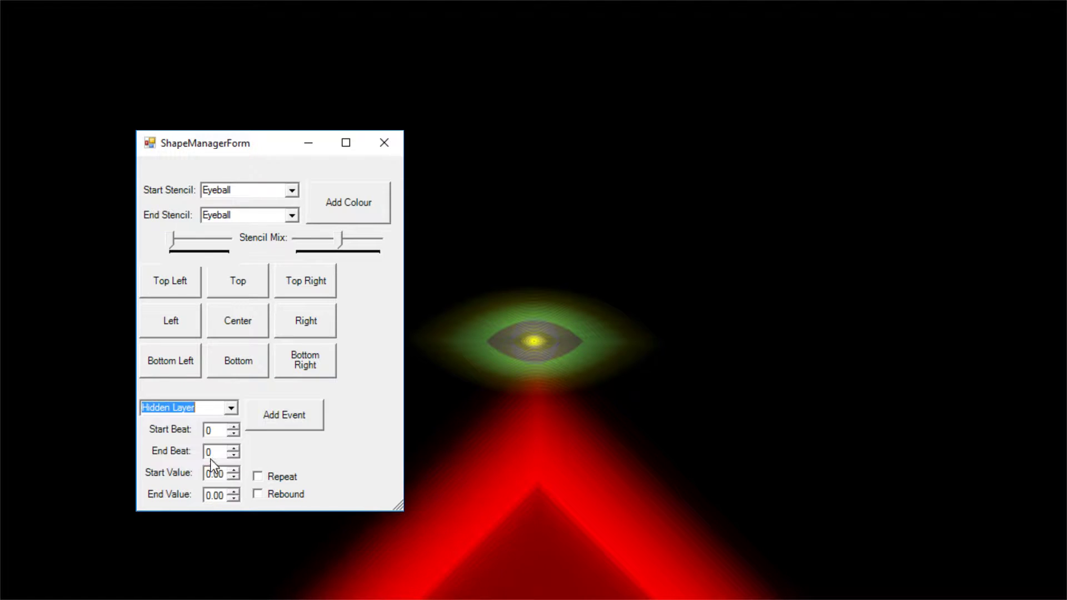
pyautogui.click(238, 450)
pyautogui.click(238, 450)
pyautogui.click(238, 450)
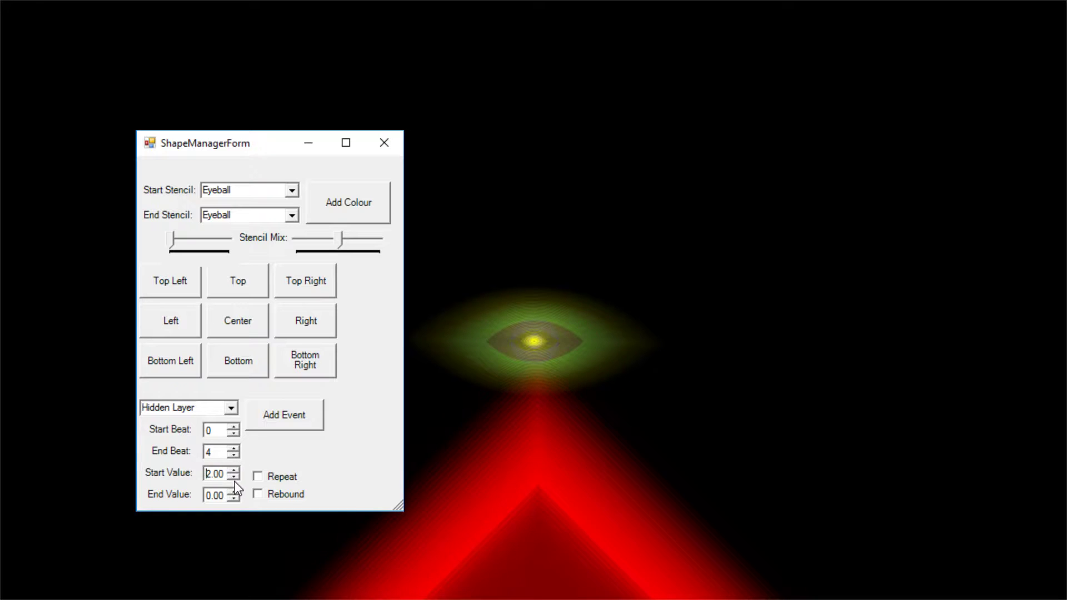
pyautogui.click(235, 478)
pyautogui.click(234, 478)
pyautogui.click(234, 493)
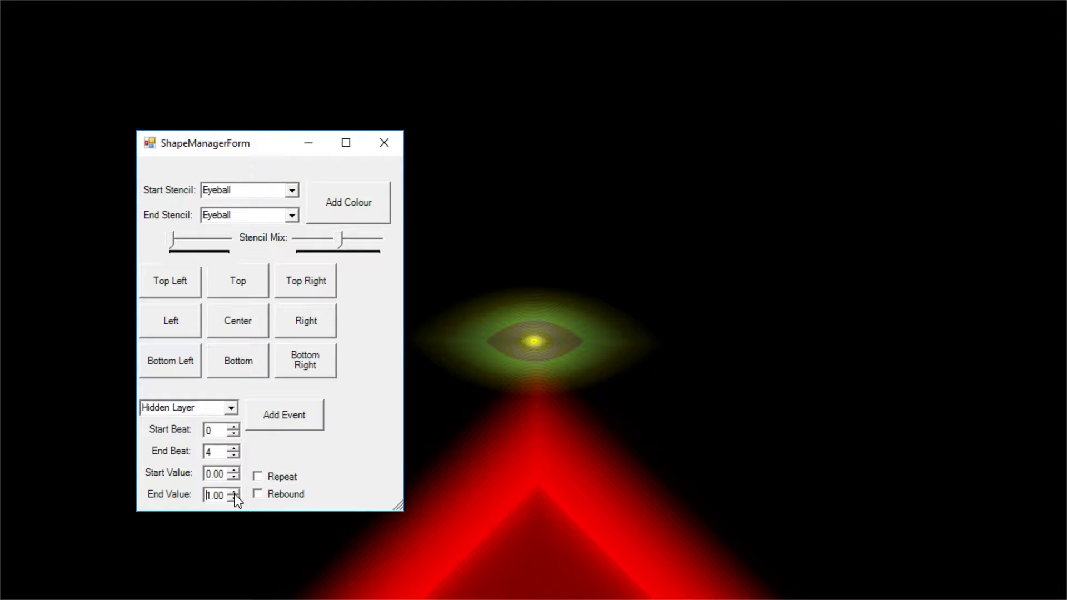
# Add the Hidden Layer event to the yellow eye with Repeat and Rebound enabled, and close the shape manager.
pyautogui.click(265, 496)
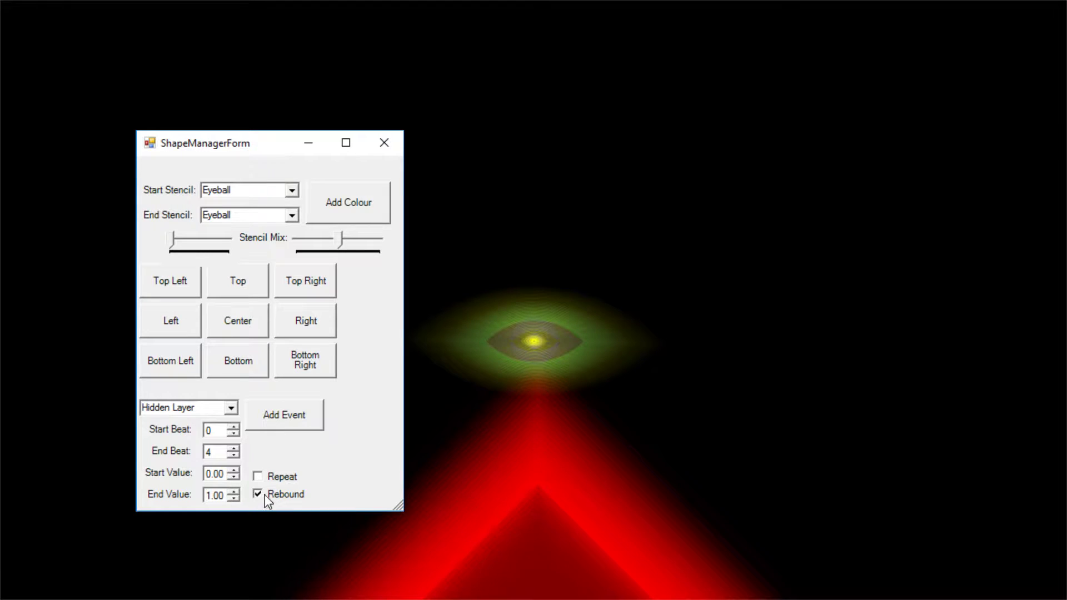
pyautogui.click(265, 427)
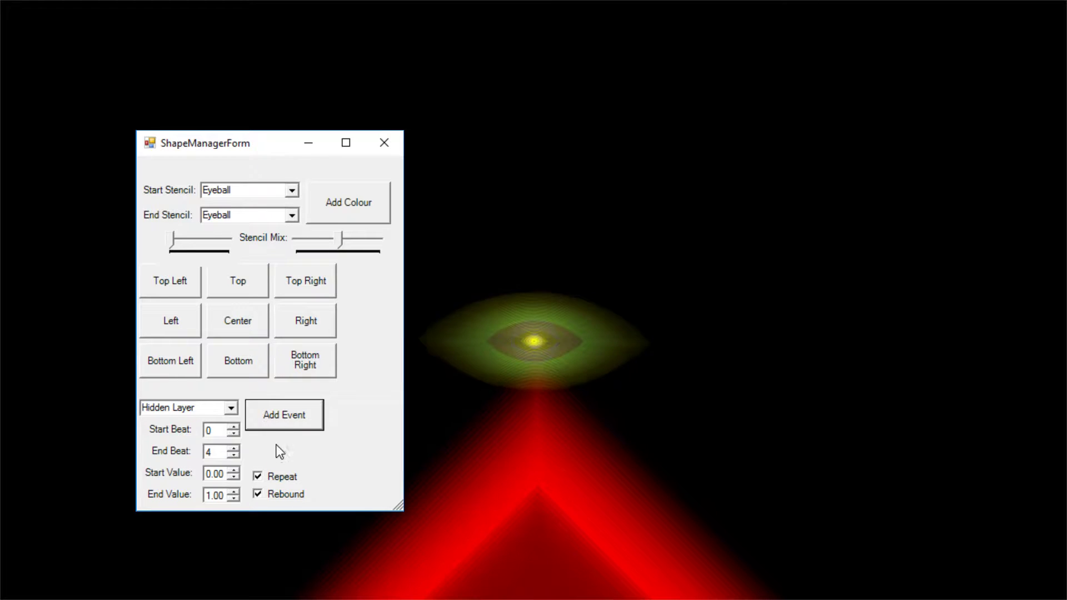
pyautogui.click(385, 146)
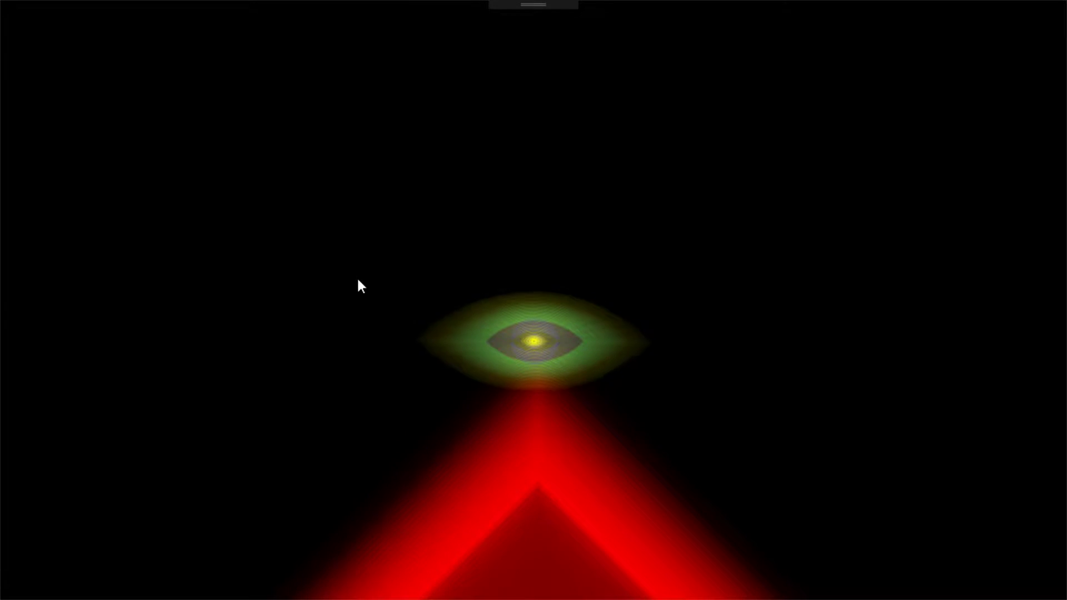
# Switch from the running visualizer to its Rendering project in Visual Studio.
pyautogui.hotkey('alt', 'Tab')
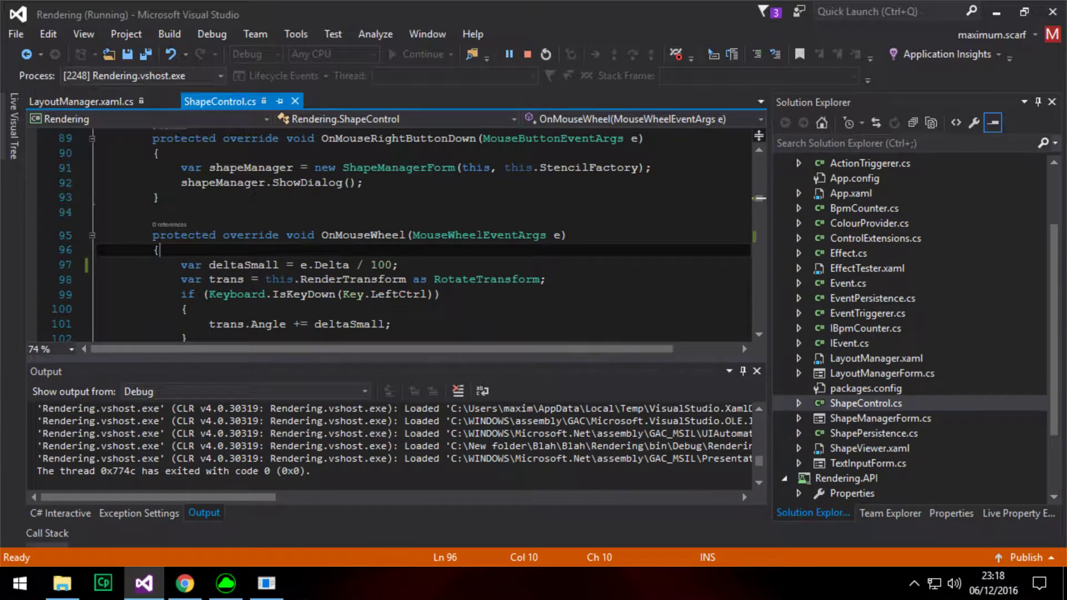
# Switch to File Explorer and open the Shapes file from the Debug folder in Notepad.
pyautogui.click(62, 584)
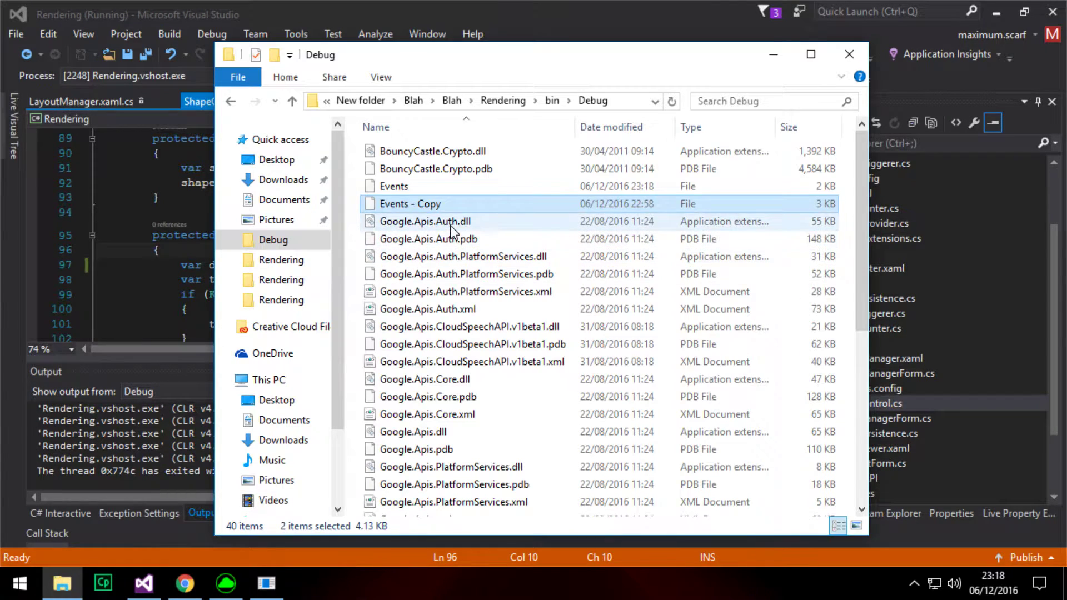
pyautogui.scroll(-6, 453, 228)
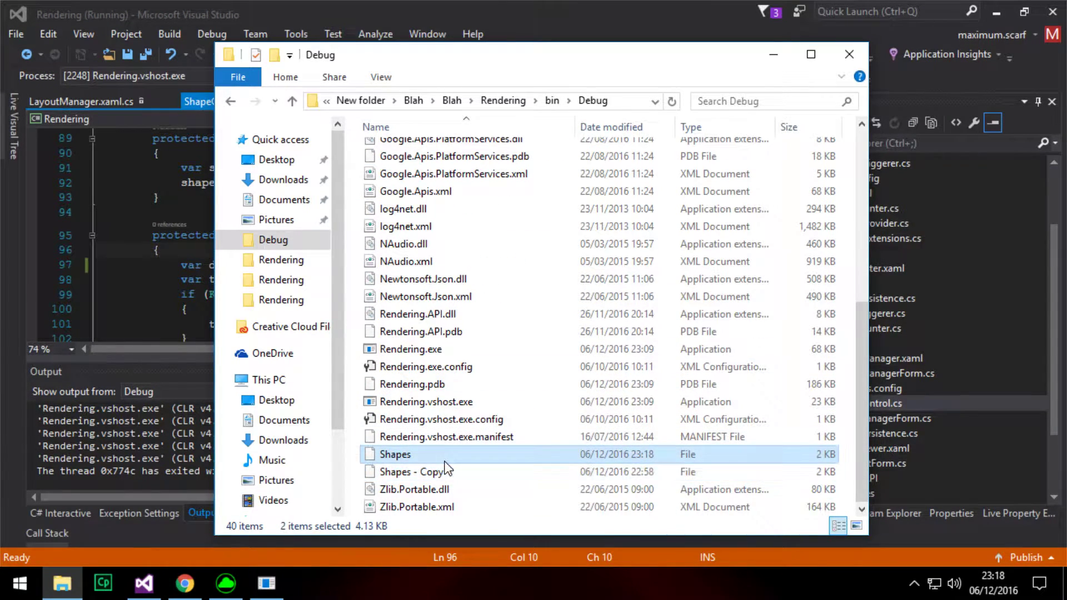
pyautogui.rightClick(445, 460)
pyautogui.moveTo(538, 251)
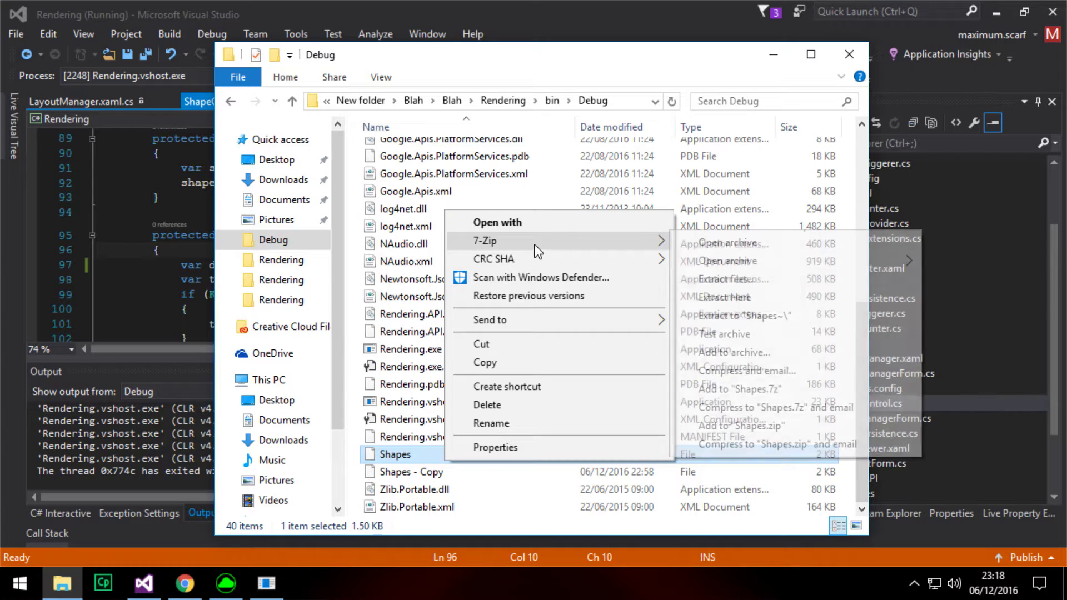
pyautogui.click(533, 226)
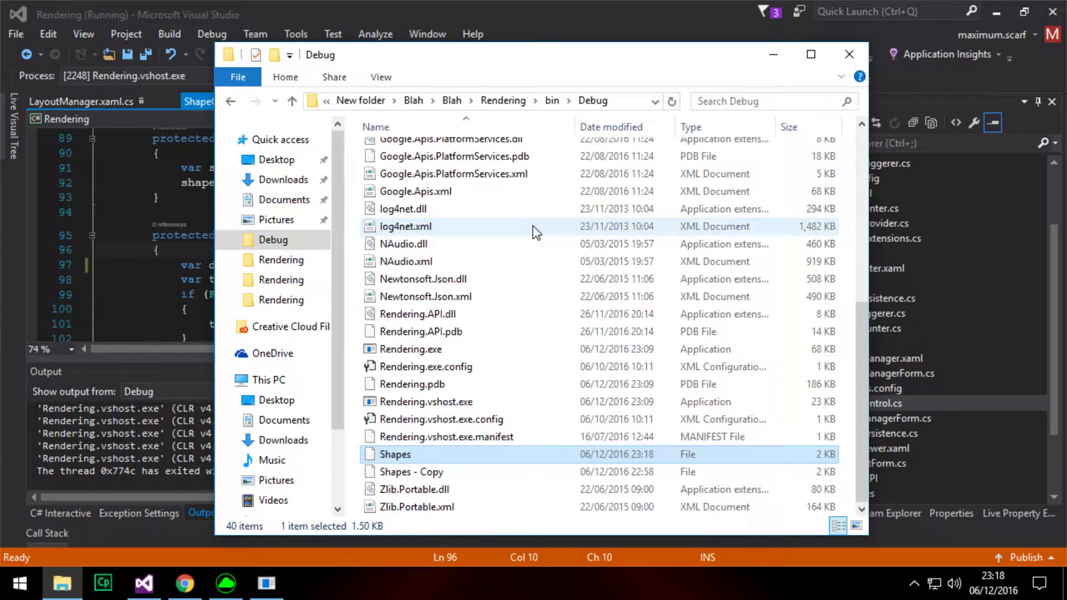
pyautogui.scroll(-2, 494, 344)
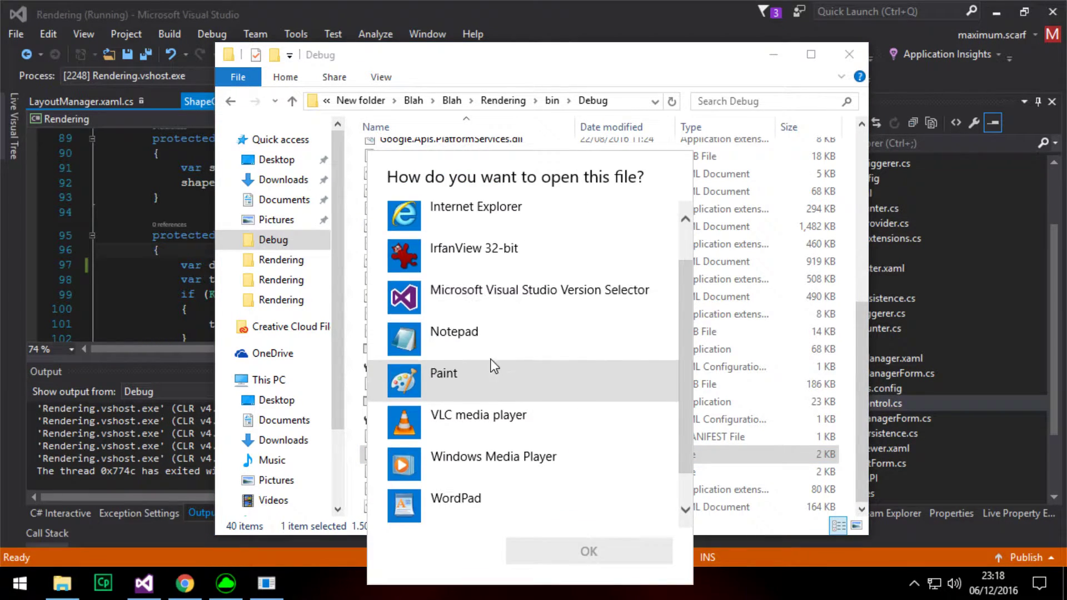
pyautogui.doubleClick(481, 332)
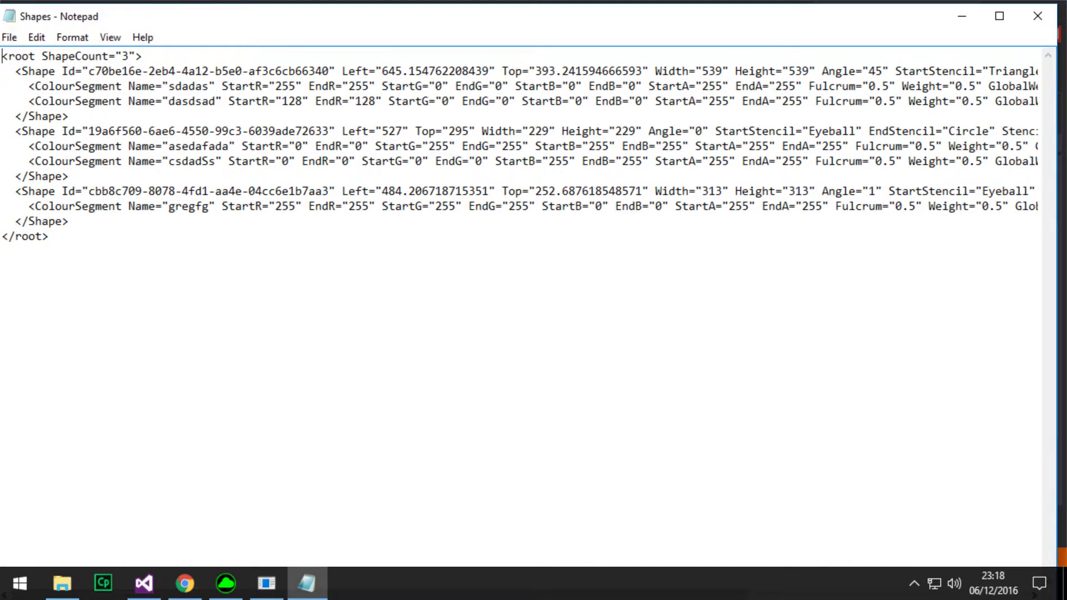
# Move the last Shape block, containing the gregfg colour segment, directly beneath the opening root tag, then save and close the file.
pyautogui.moveTo(69, 222); pyautogui.dragTo(69, 176)
pyautogui.hotkey('ctrl', 'c')
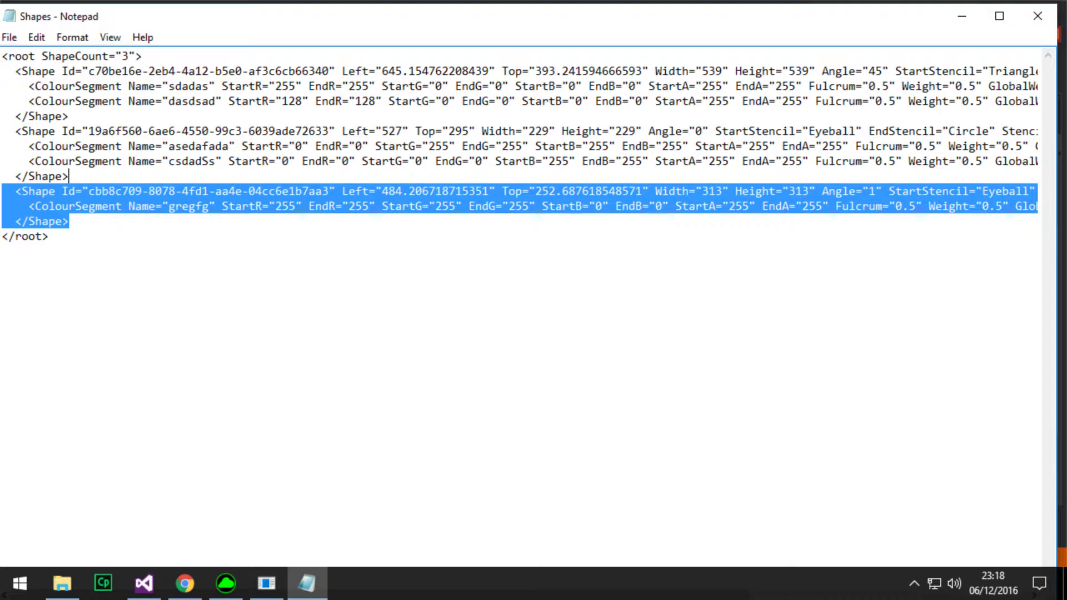
pyautogui.press('BackSpace')
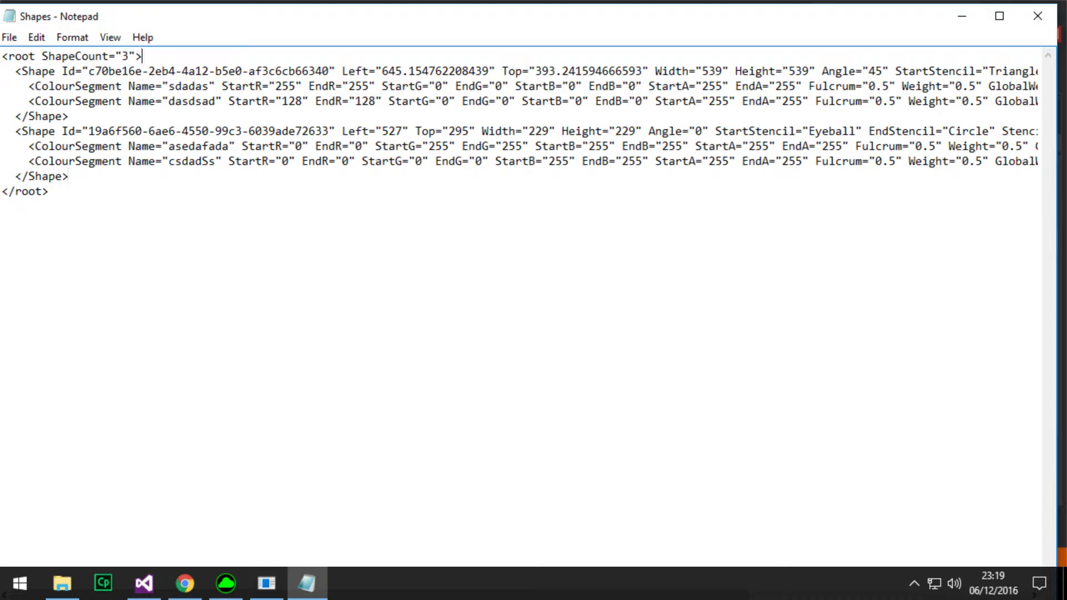
pyautogui.hotkey('ctrl', 'v')
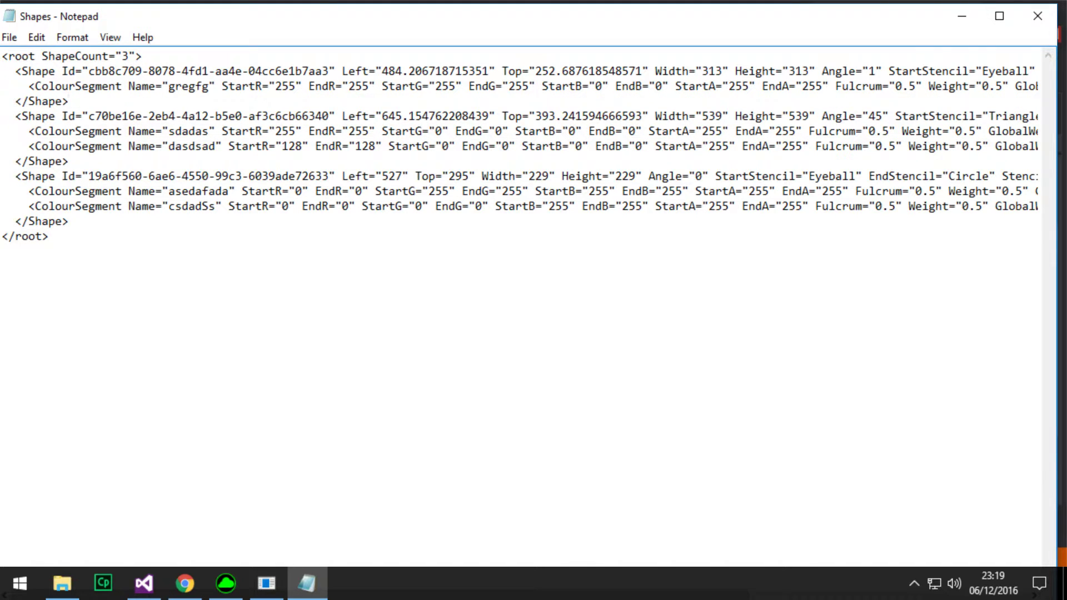
pyautogui.click(1037, 21)
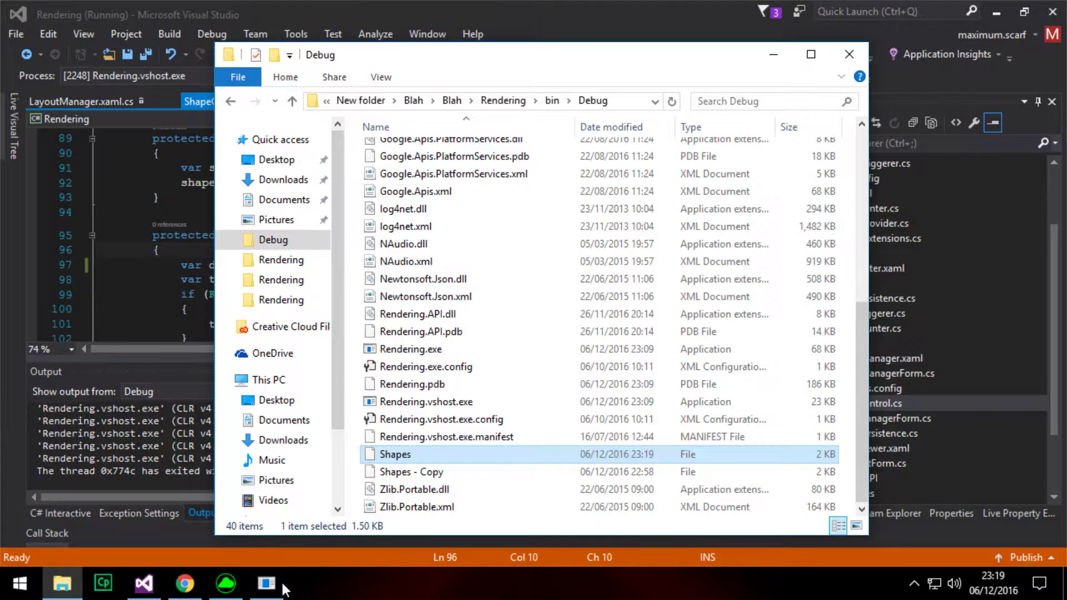
# Switch to the Rendering app and configure a Colour Bleed event for the red triangle with end beat 8, end value 2.00, Repeat and Rebound.
pyautogui.click(281, 580)
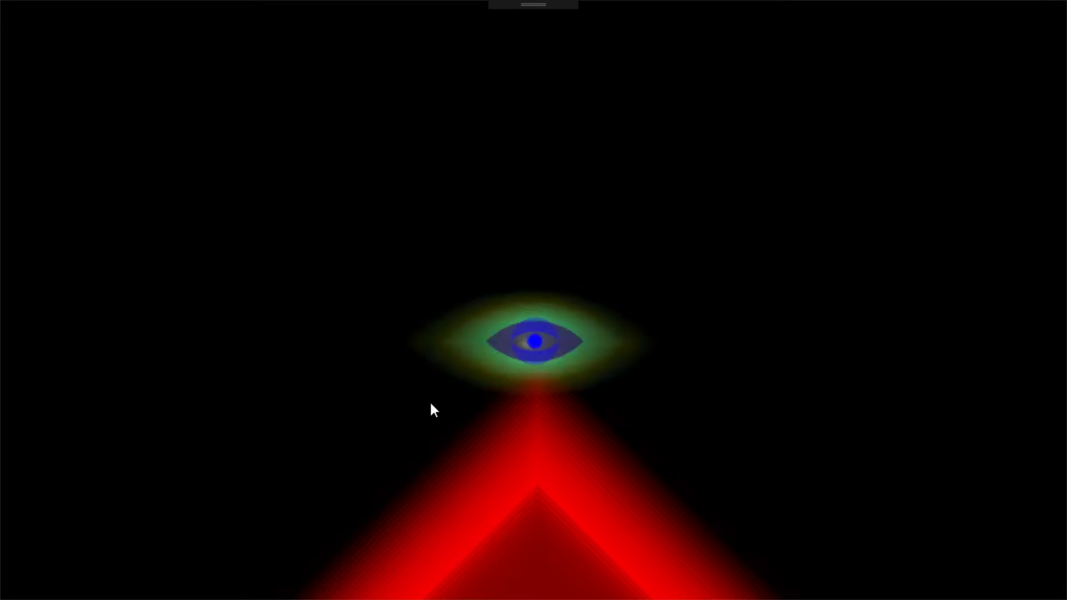
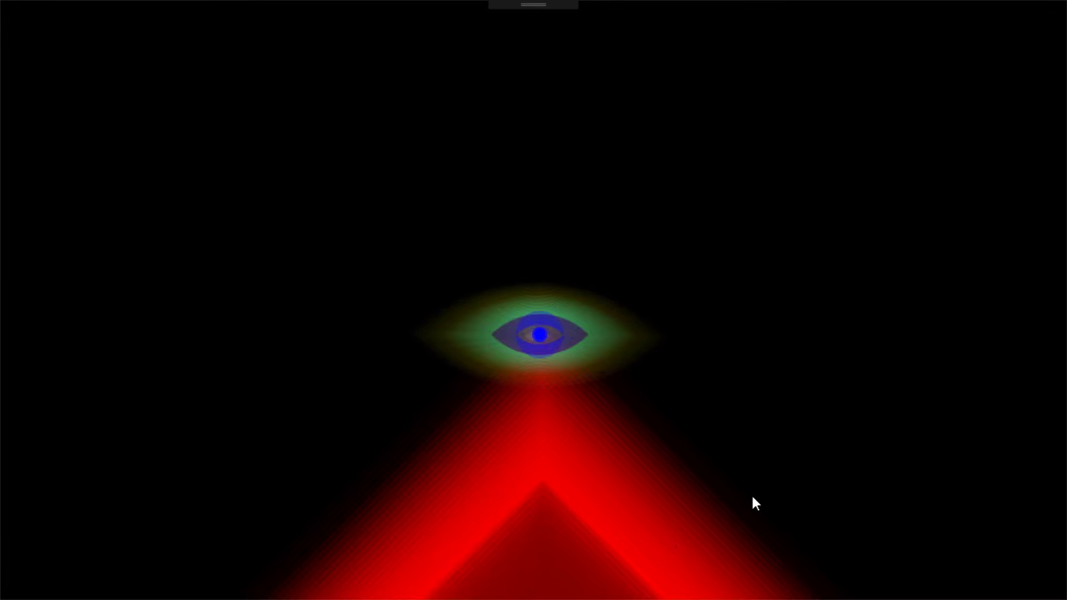
pyautogui.click(697, 498)
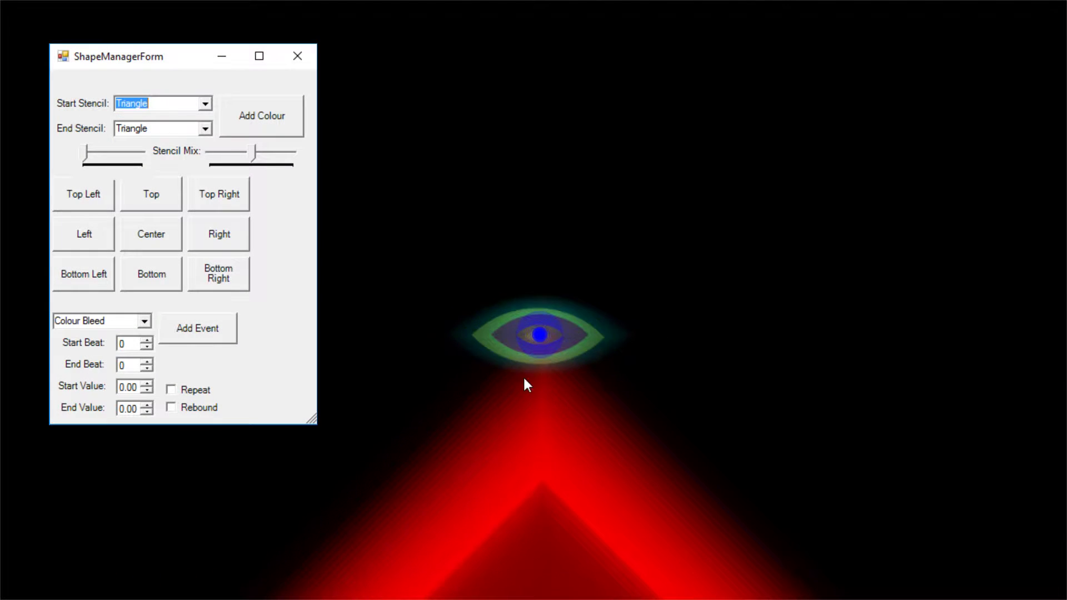
pyautogui.click(144, 322)
pyautogui.click(140, 335)
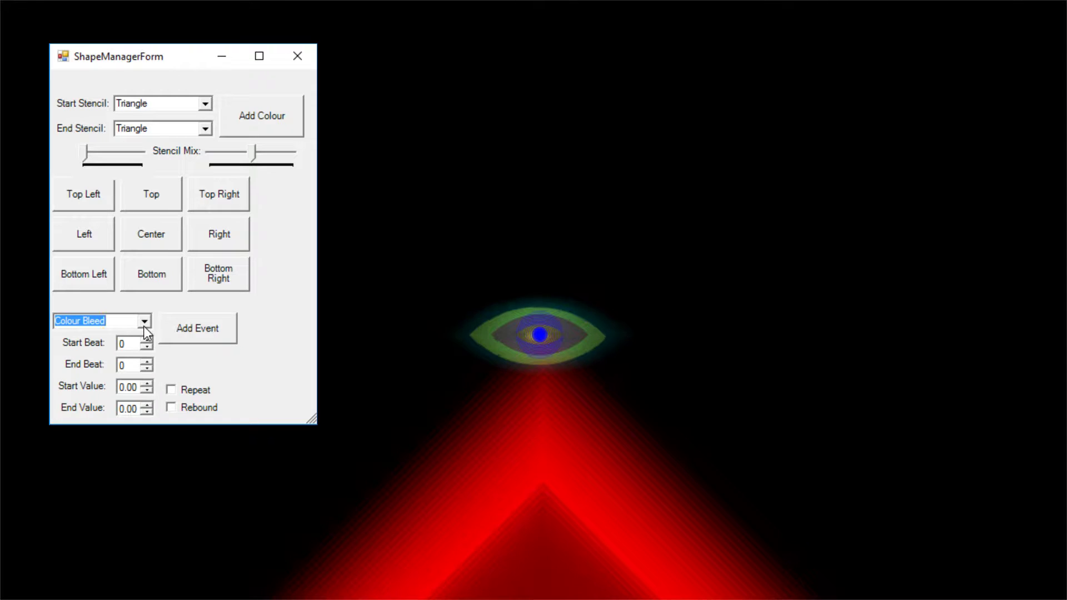
pyautogui.click(150, 365)
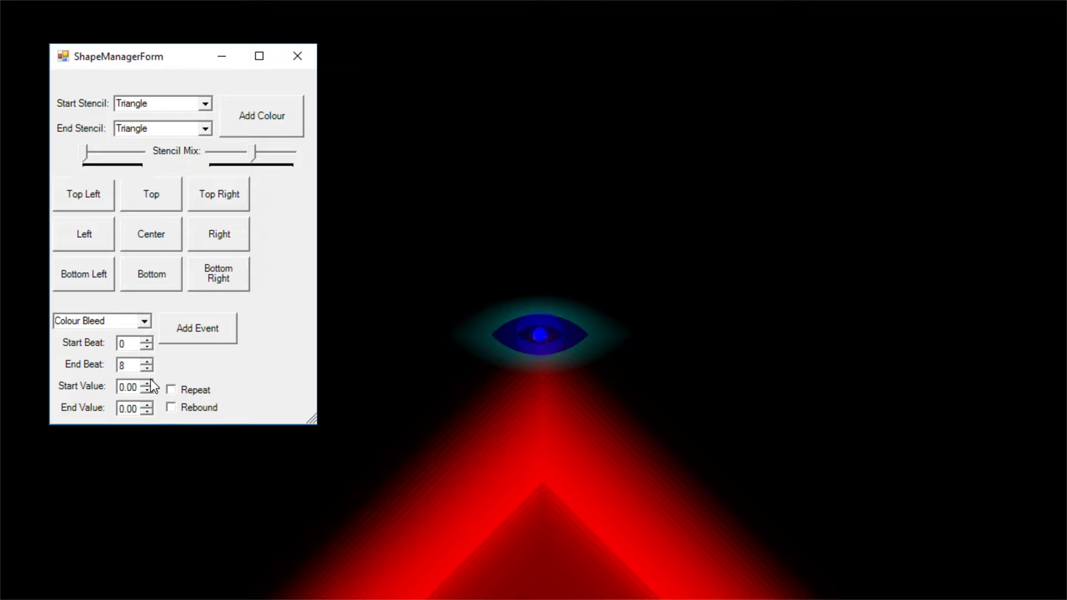
pyautogui.click(150, 406)
pyautogui.click(150, 405)
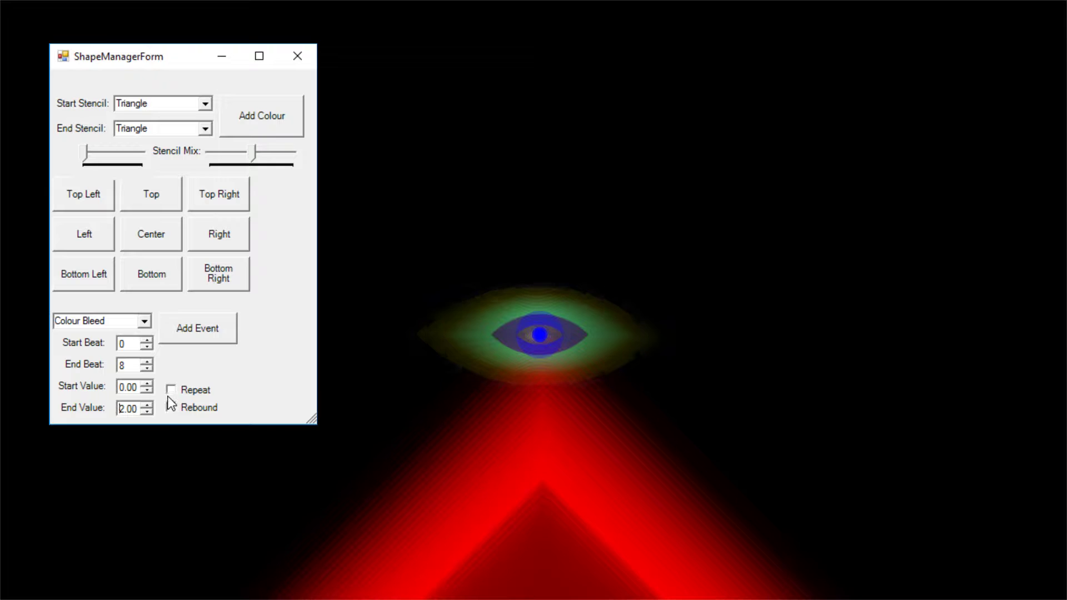
pyautogui.click(172, 407)
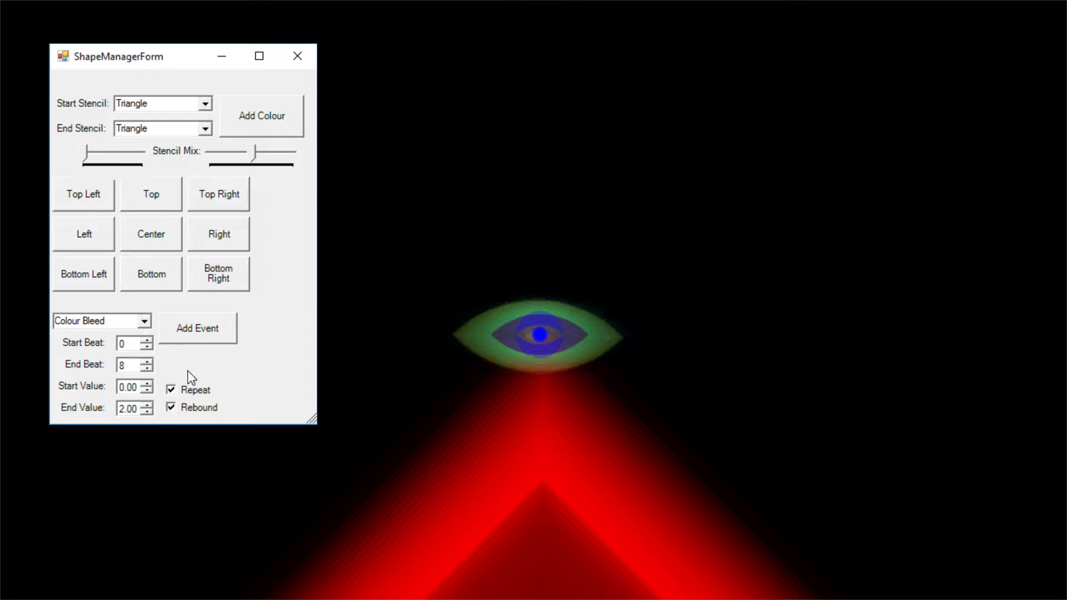
# Add the configured event in yellow and raise the triangle's unlabelled slider beside Stencil Mix to its maximum.
pyautogui.click(196, 343)
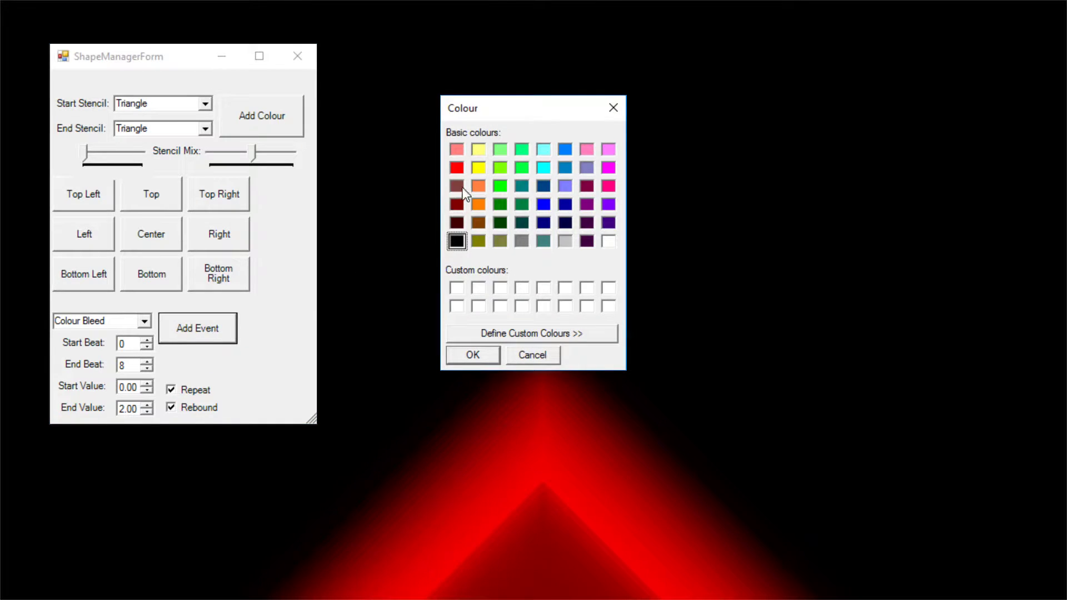
pyautogui.click(476, 168)
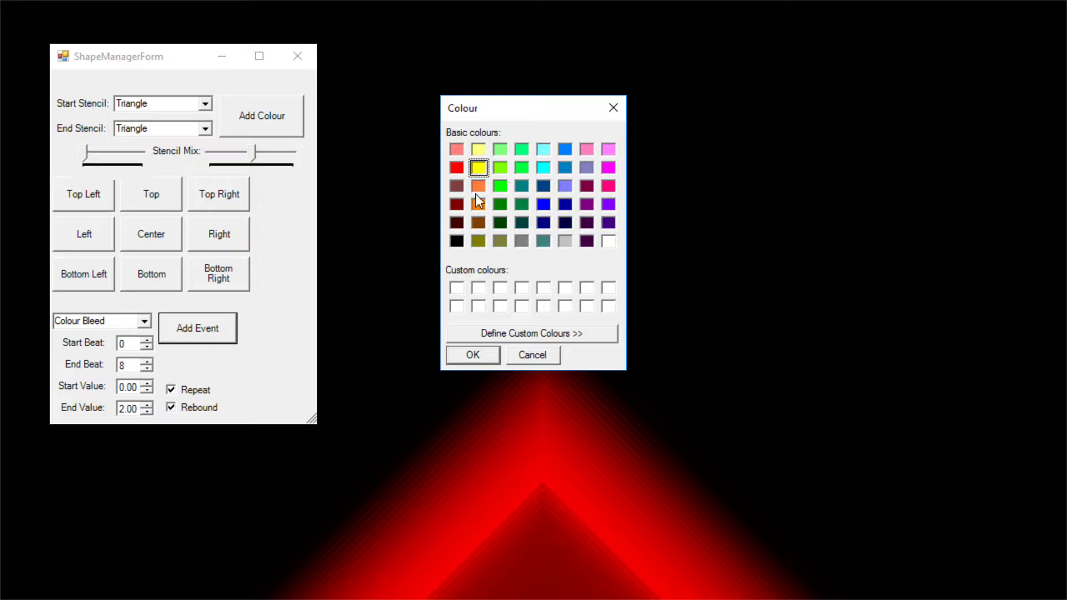
pyautogui.click(473, 355)
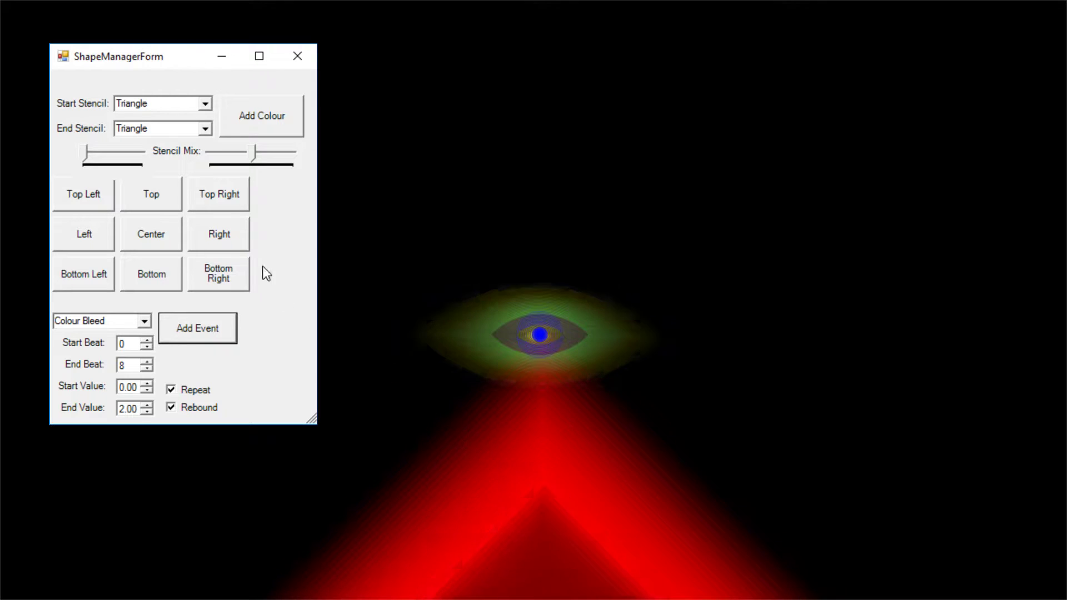
pyautogui.moveTo(86, 153); pyautogui.dragTo(142, 156)
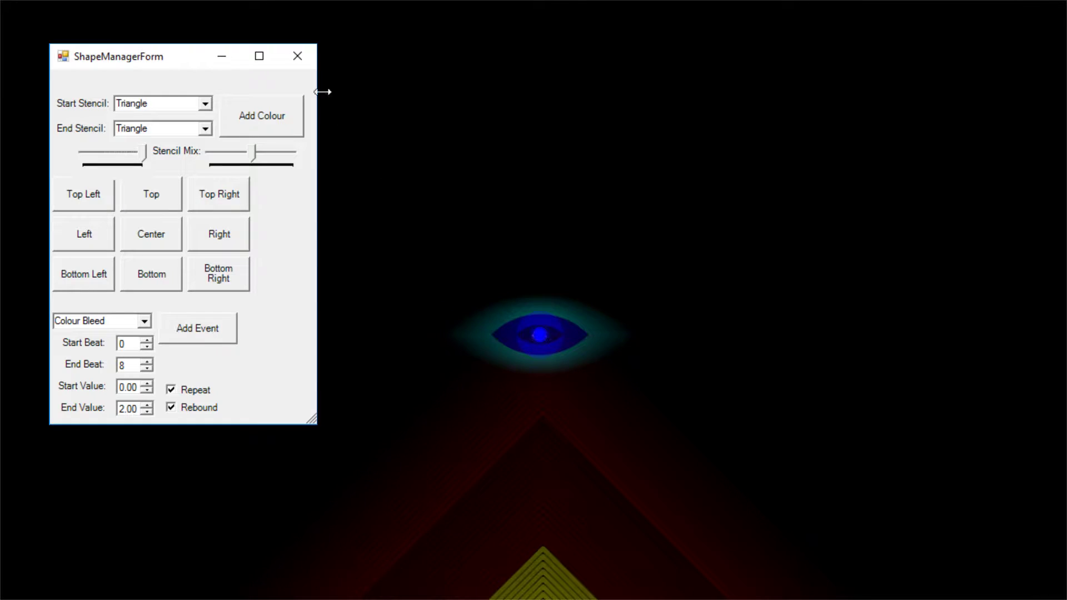
pyautogui.click(309, 58)
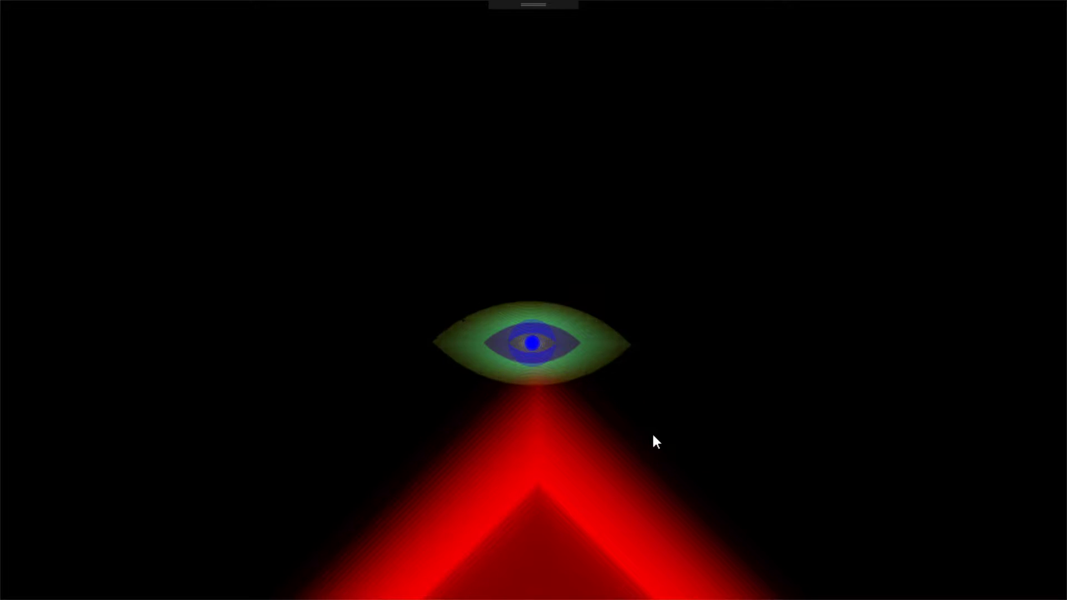
# Spawn a new shape in the layout and close the layout manager form.
pyautogui.click(592, 520)
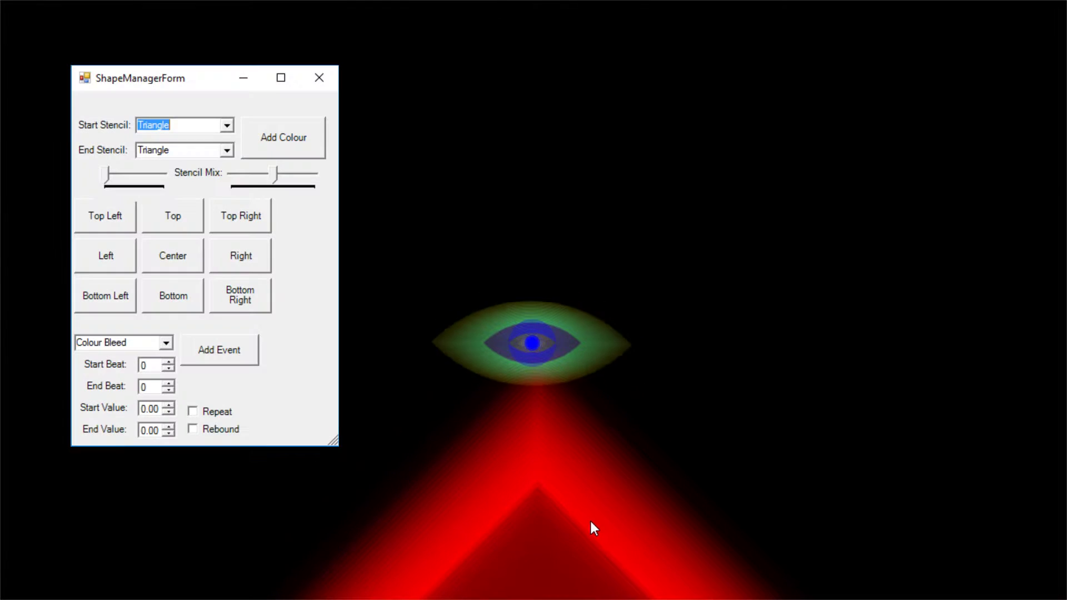
pyautogui.click(325, 85)
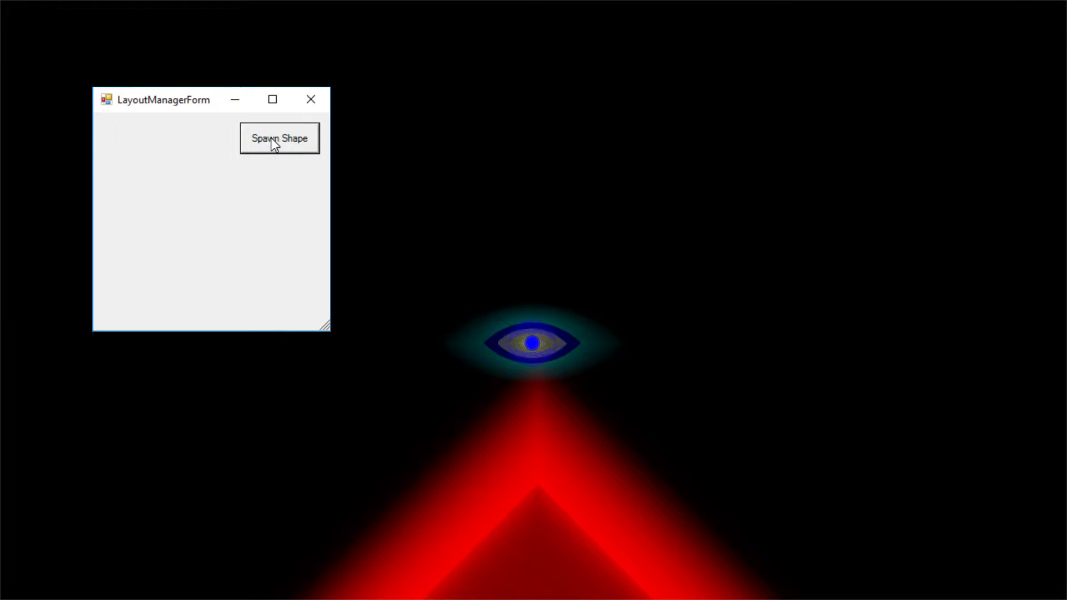
pyautogui.click(274, 144)
pyautogui.click(307, 106)
# Set both the start and end stencils of the new white circle to Spiral.
pyautogui.click(39, 67)
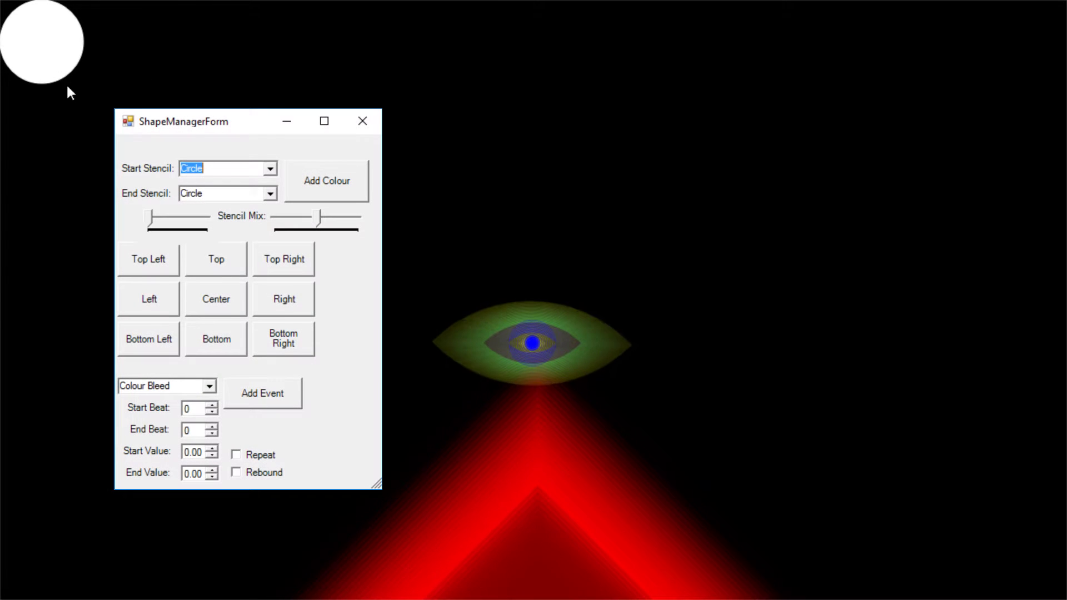
pyautogui.click(270, 168)
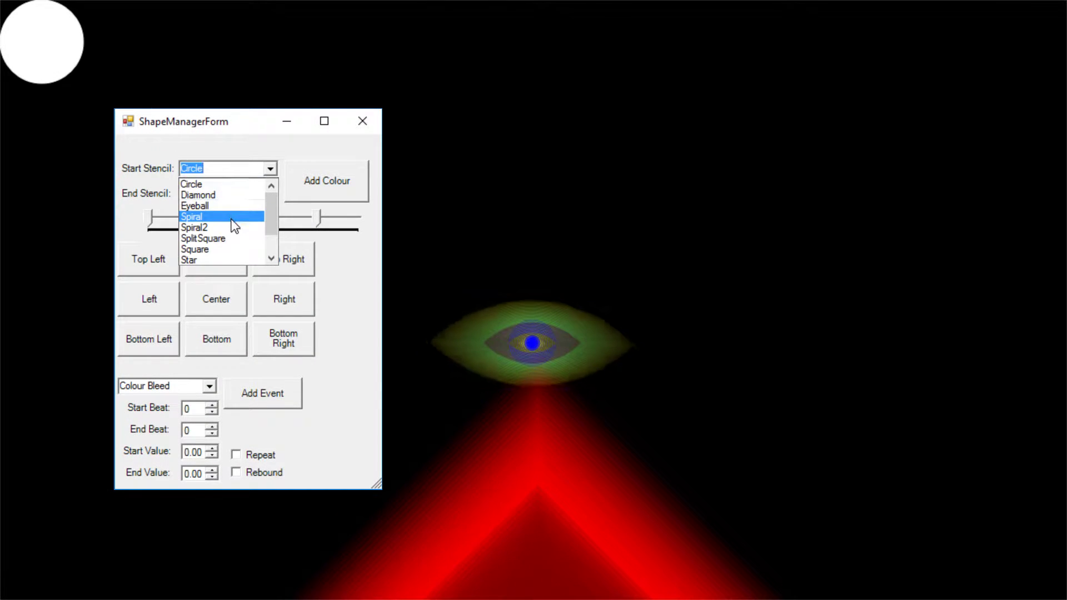
pyautogui.click(234, 222)
pyautogui.click(271, 194)
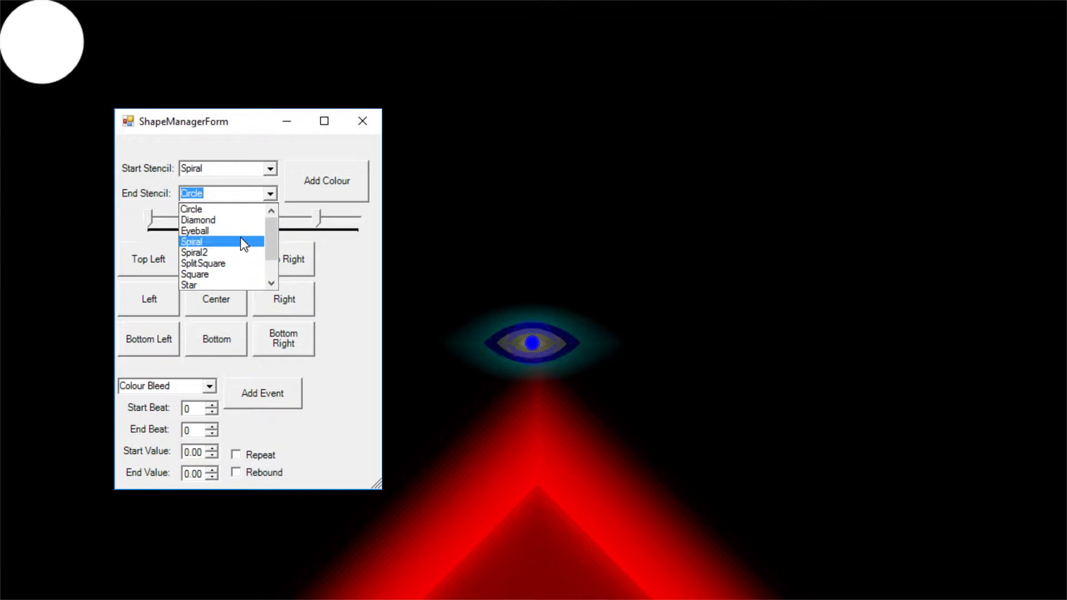
pyautogui.click(243, 243)
pyautogui.moveTo(216, 109); pyautogui.dragTo(251, 94)
# Add a yellow colour named "aethraeth" to the spiral and raise the unlabelled slider beside Stencil Mix to its maximum.
pyautogui.click(338, 163)
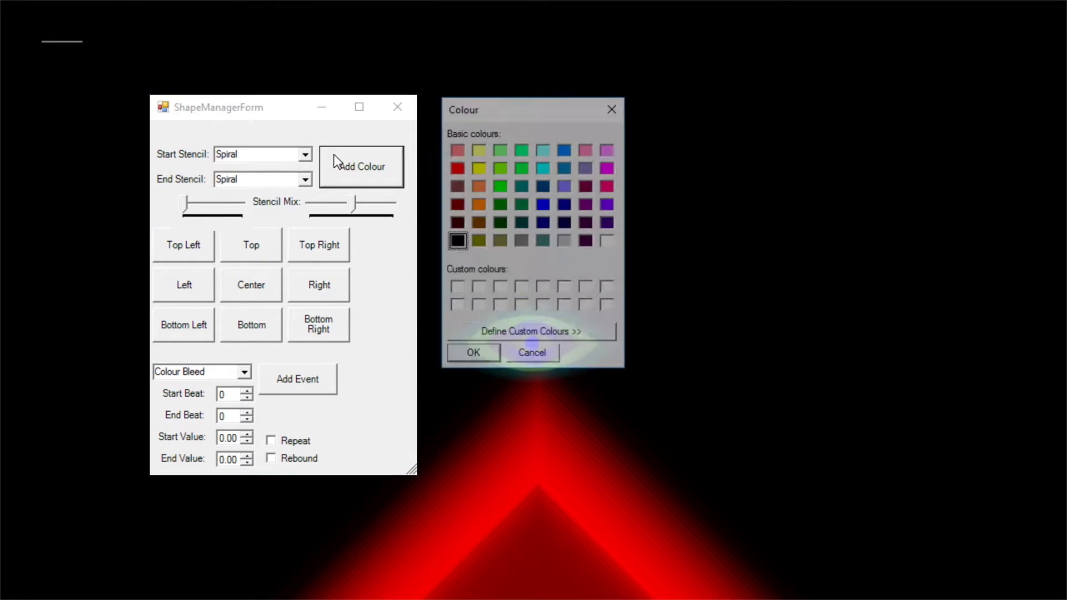
pyautogui.click(479, 168)
pyautogui.click(474, 354)
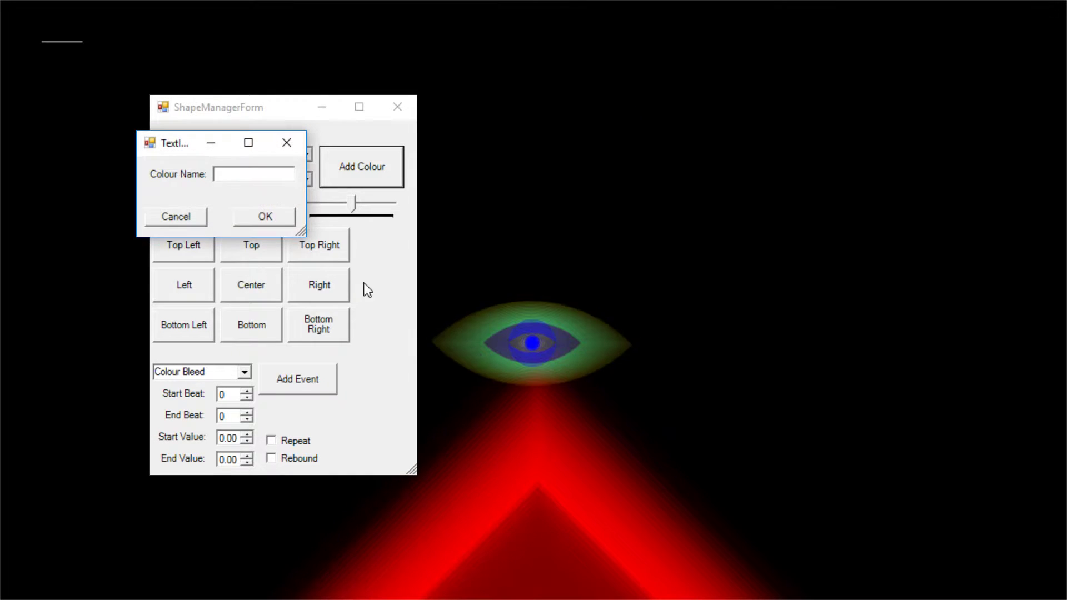
pyautogui.write('aethraeth')
pyautogui.click(276, 216)
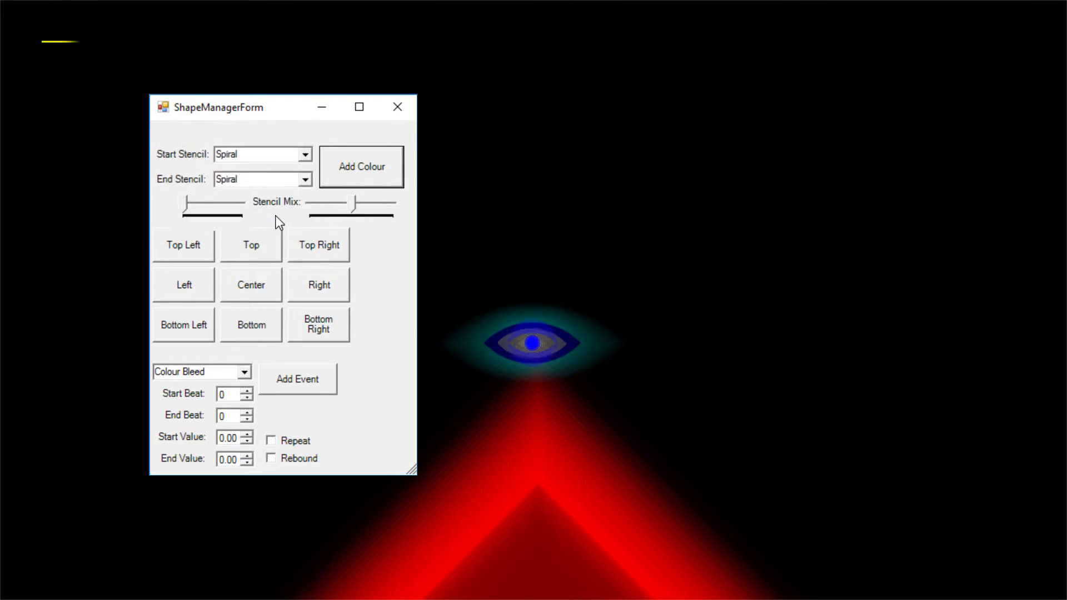
pyautogui.moveTo(194, 210); pyautogui.dragTo(241, 210)
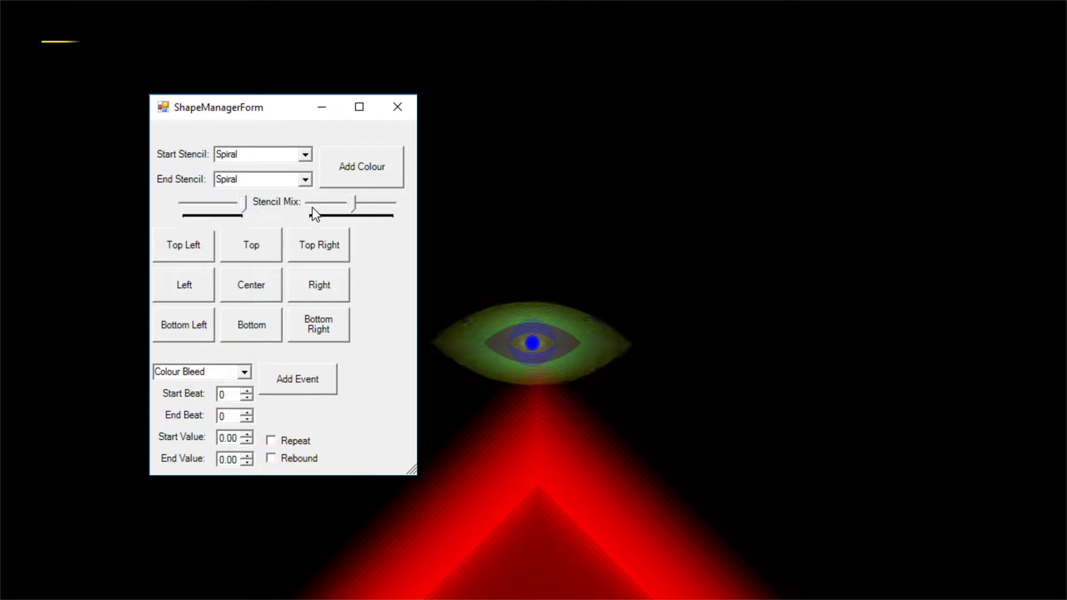
# Choose Shape Value as the spiral's event type and set its end beat to 24.
pyautogui.click(244, 371)
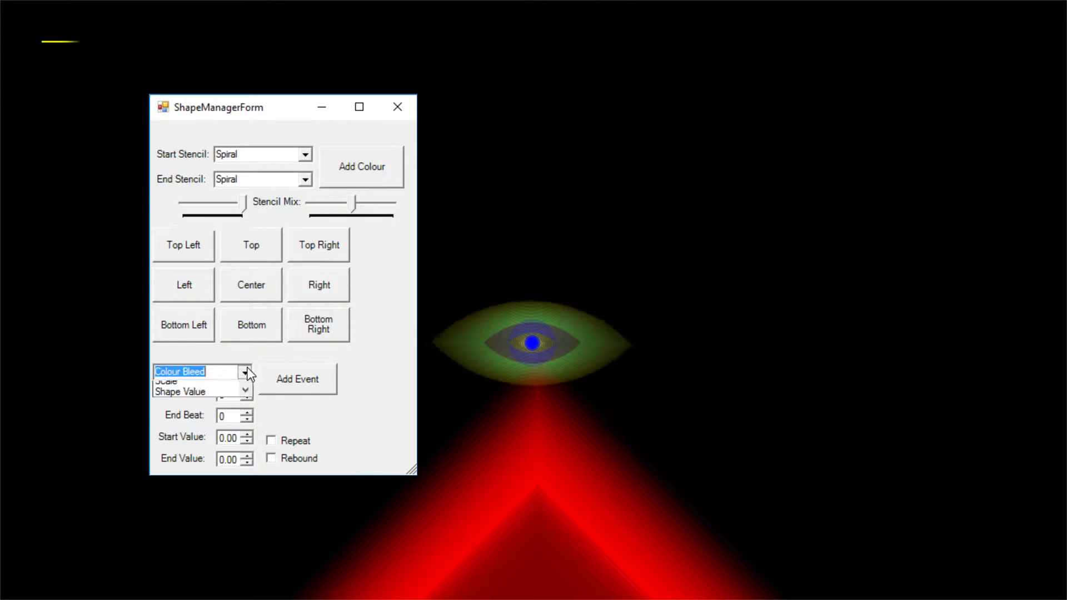
pyautogui.scroll(-1, 210, 437)
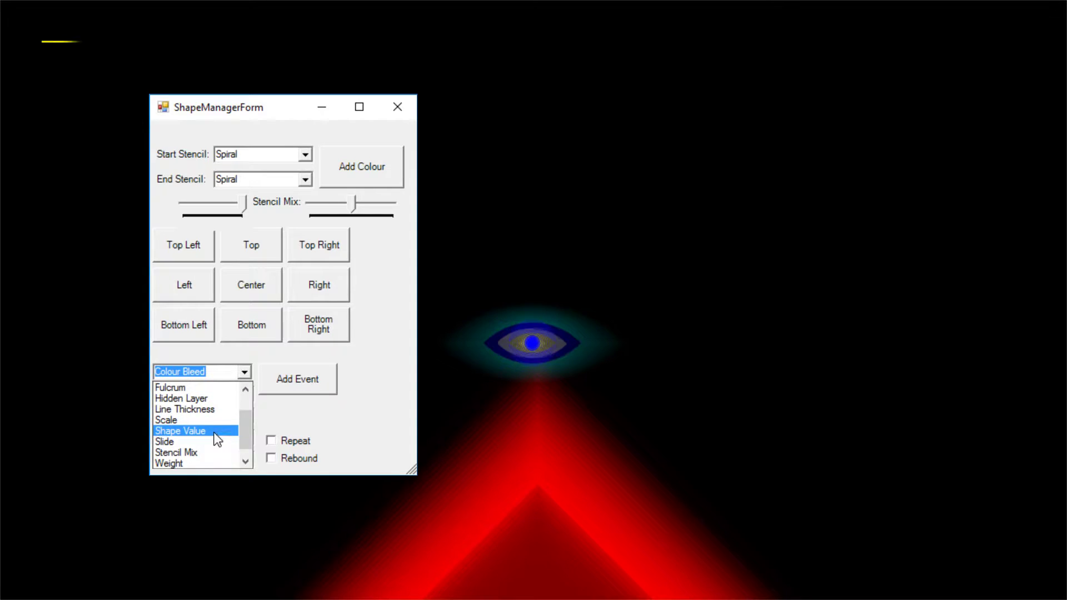
pyautogui.click(217, 431)
pyautogui.click(247, 413)
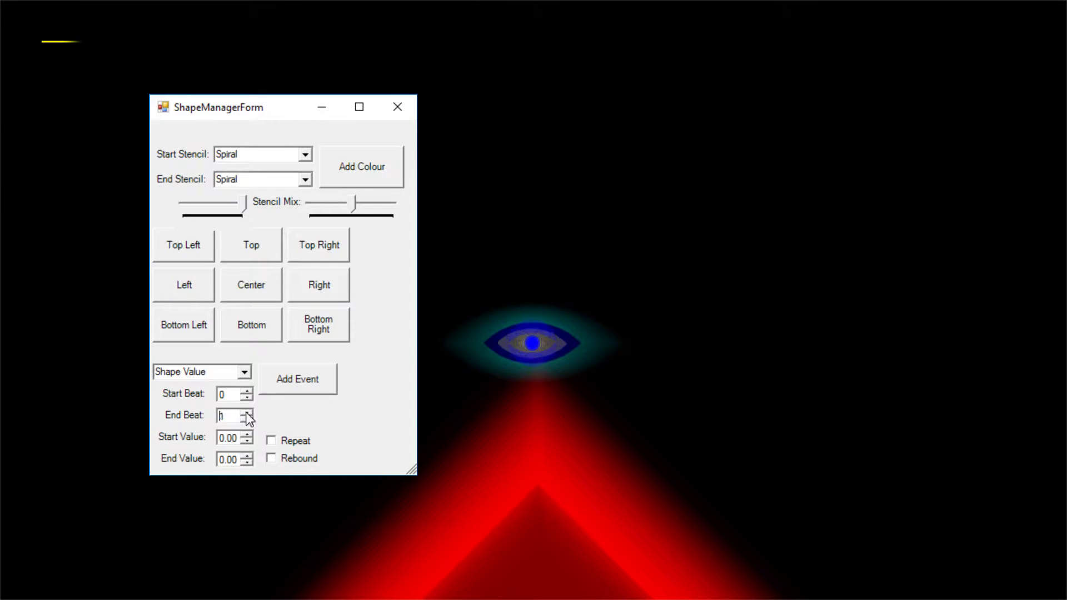
pyautogui.click(247, 414)
pyautogui.click(247, 414)
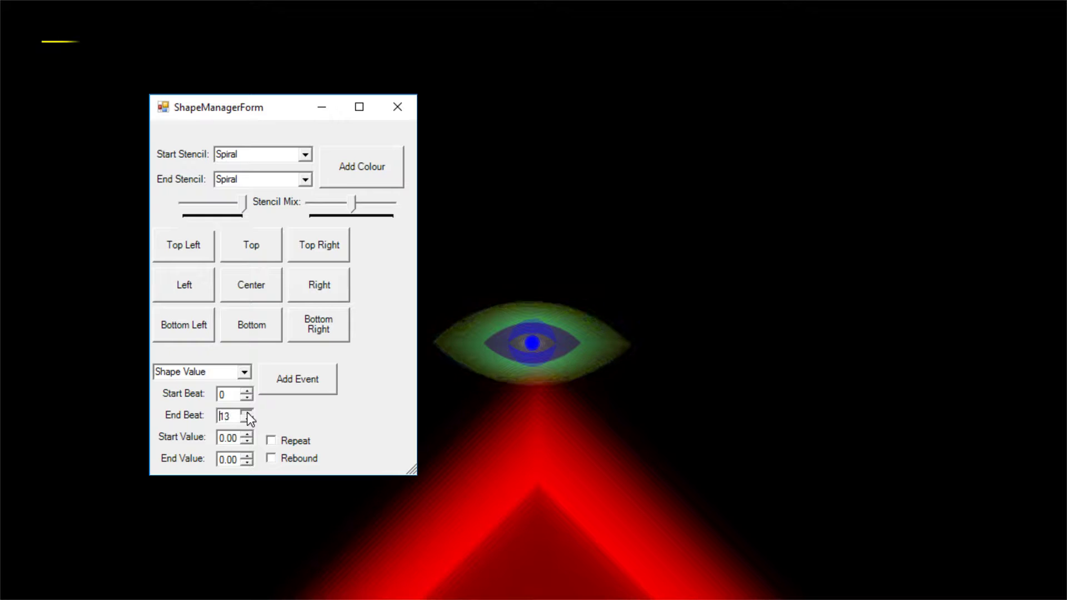
pyautogui.click(247, 413)
pyautogui.click(248, 414)
pyautogui.click(247, 413)
pyautogui.click(247, 413)
pyautogui.click(248, 414)
pyautogui.click(247, 414)
pyautogui.click(247, 414)
pyautogui.click(248, 414)
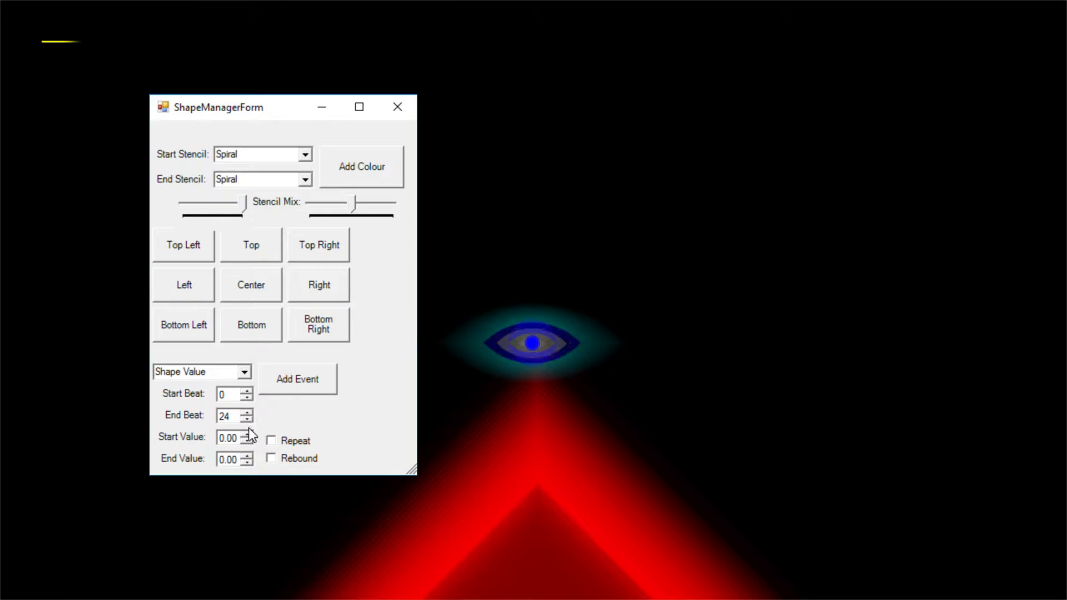
# Set the Shape Value event's end value to 40 and enable both Repeat and Rebound.
pyautogui.click(247, 463)
pyautogui.click(270, 459)
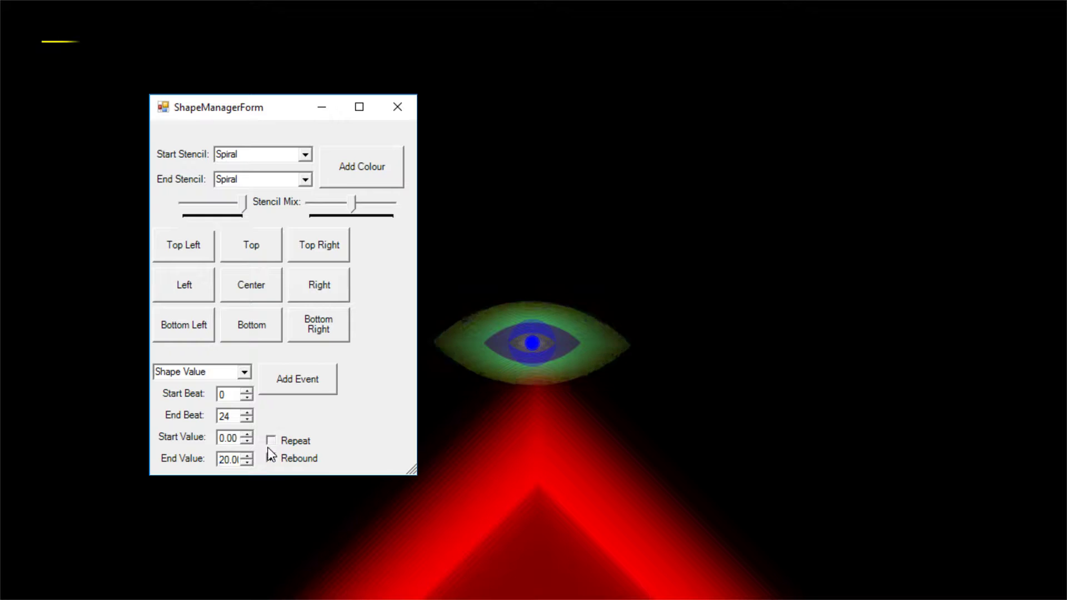
pyautogui.click(271, 441)
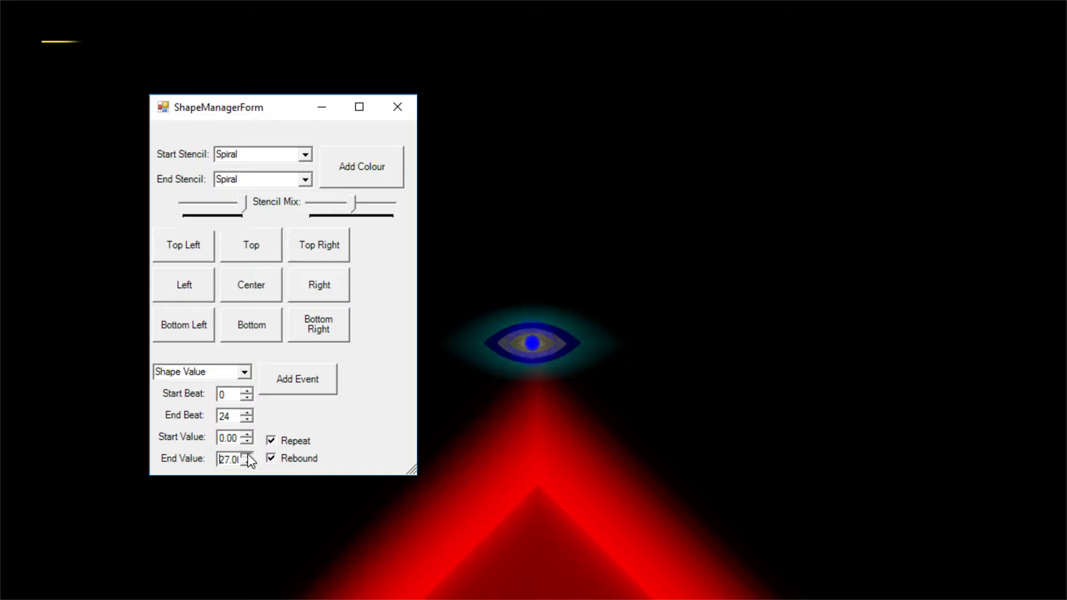
pyautogui.click(247, 455)
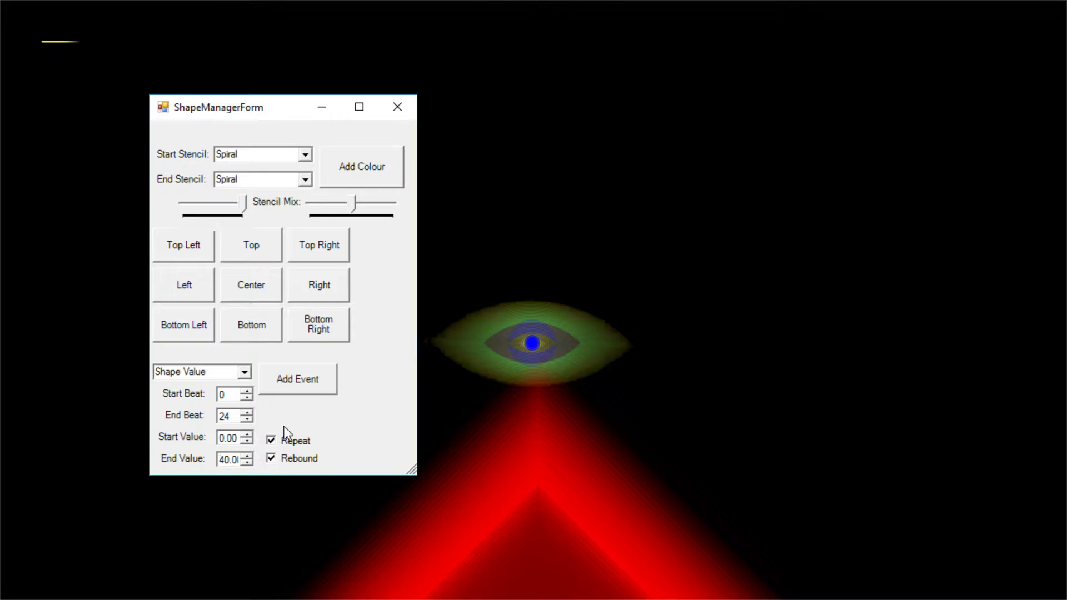
# Raise the end beat to 48 and add the Shape Value event to the spiral.
pyautogui.click(247, 414)
pyautogui.click(247, 414)
pyautogui.click(247, 414)
pyautogui.click(247, 413)
pyautogui.click(247, 414)
pyautogui.click(247, 414)
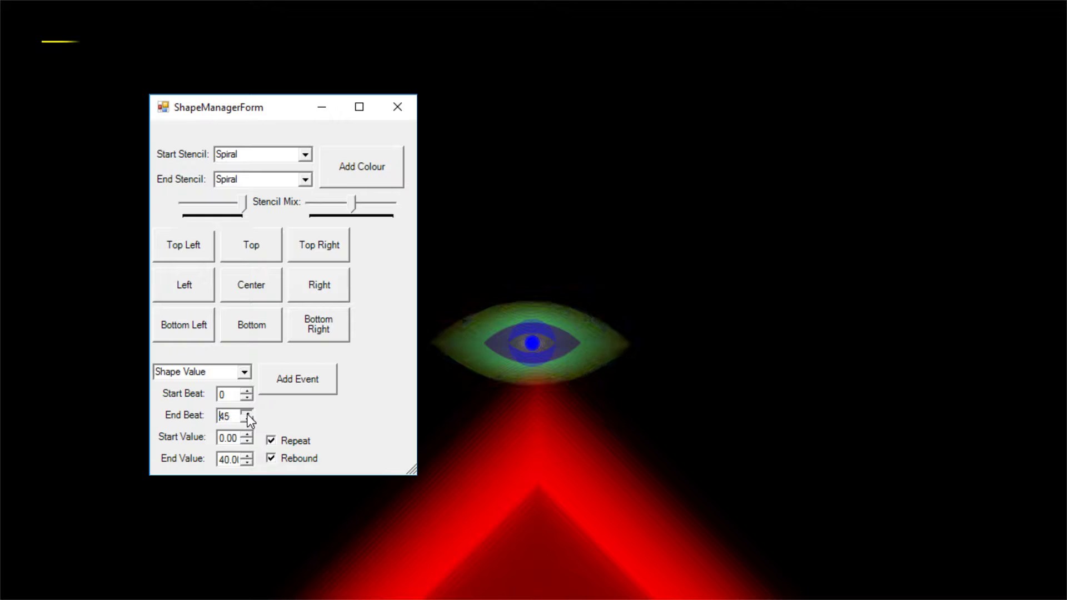
pyautogui.click(247, 413)
pyautogui.click(247, 414)
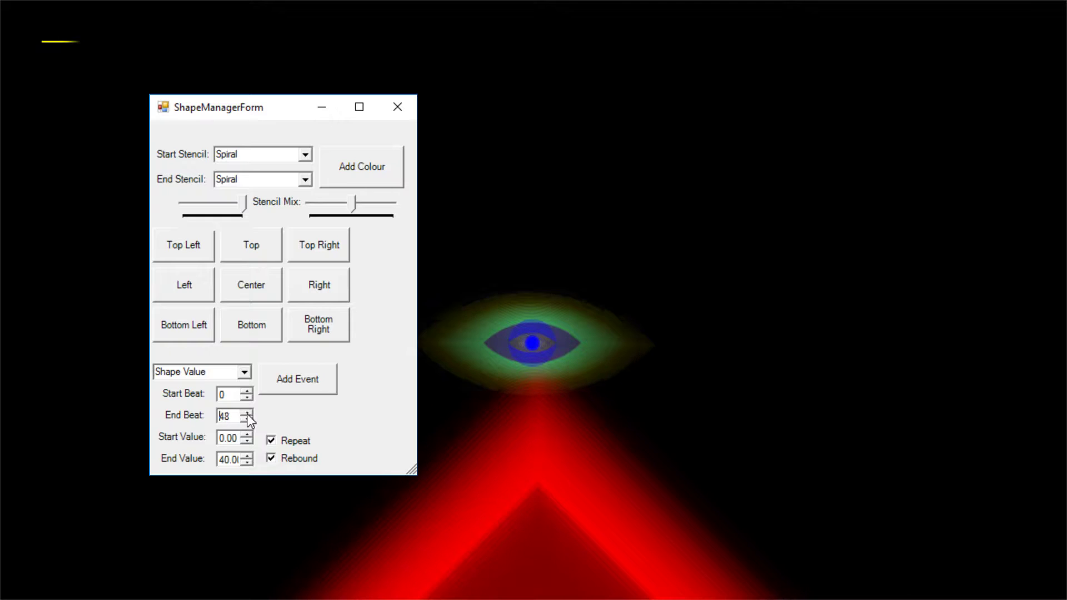
pyautogui.click(298, 391)
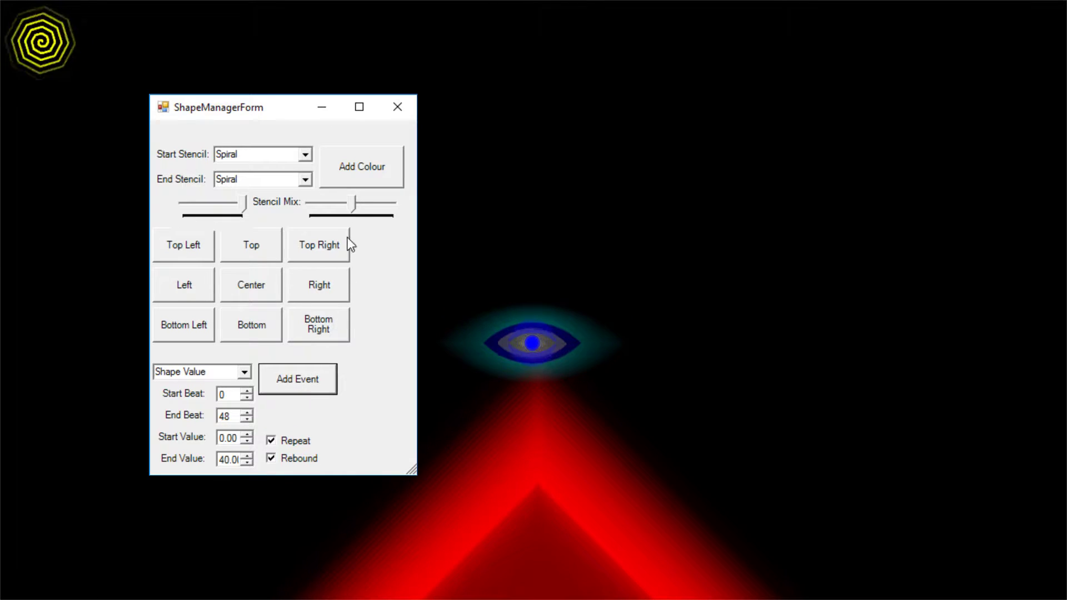
# Close the spiral's settings and place the yellow spiral over the pupil at the centre of the eye.
pyautogui.click(394, 107)
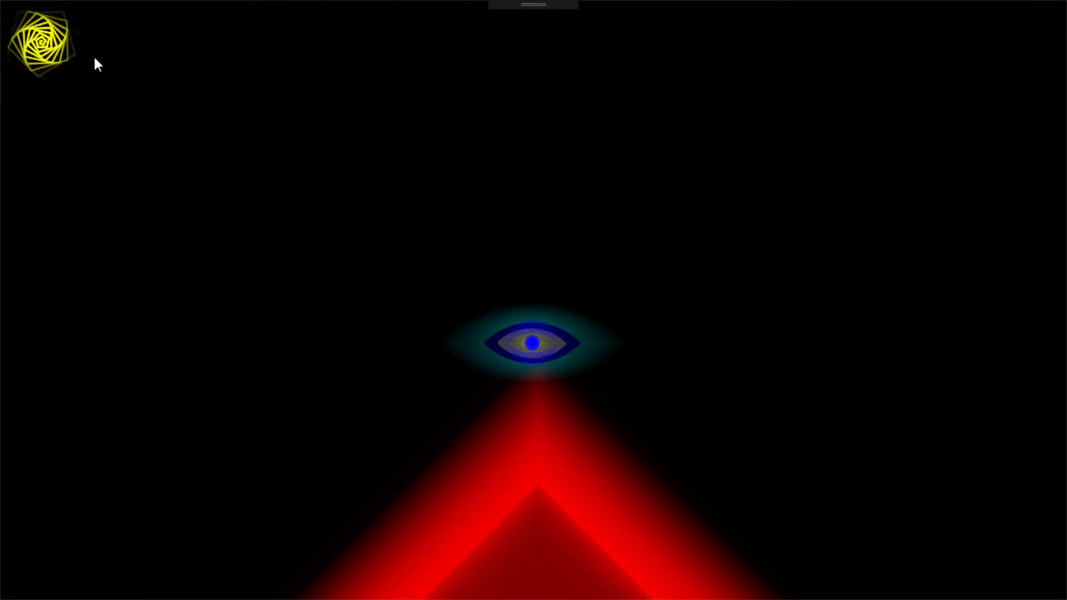
pyautogui.moveTo(44, 45); pyautogui.dragTo(718, 278)
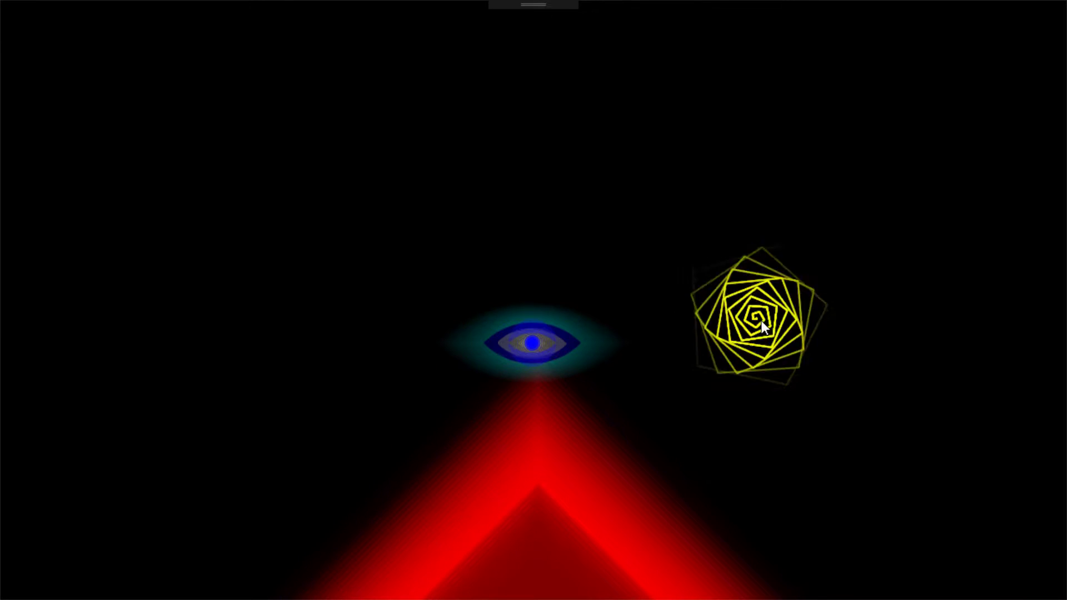
pyautogui.moveTo(769, 322); pyautogui.dragTo(812, 281)
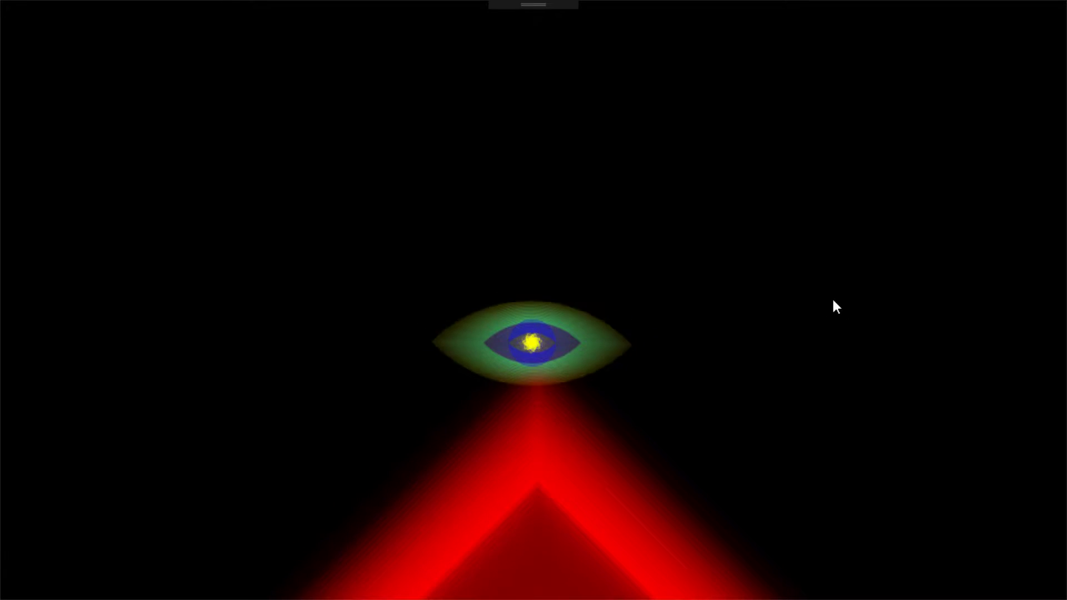
# Spawn another shape, close the layout manager form and move the new white circle to an empty area away from the corner.
pyautogui.click(235, 84)
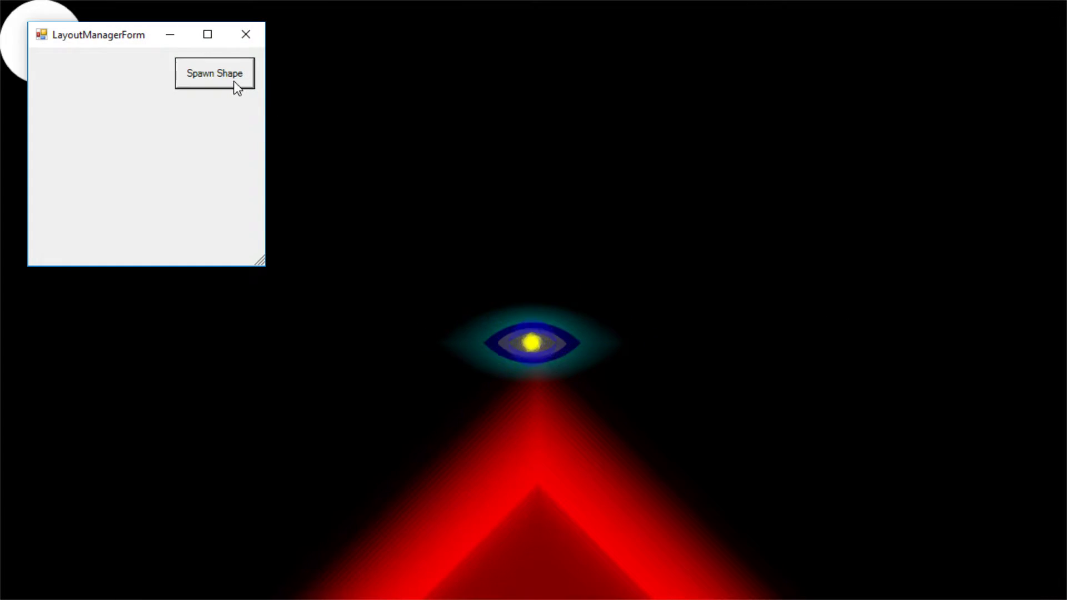
pyautogui.click(243, 49)
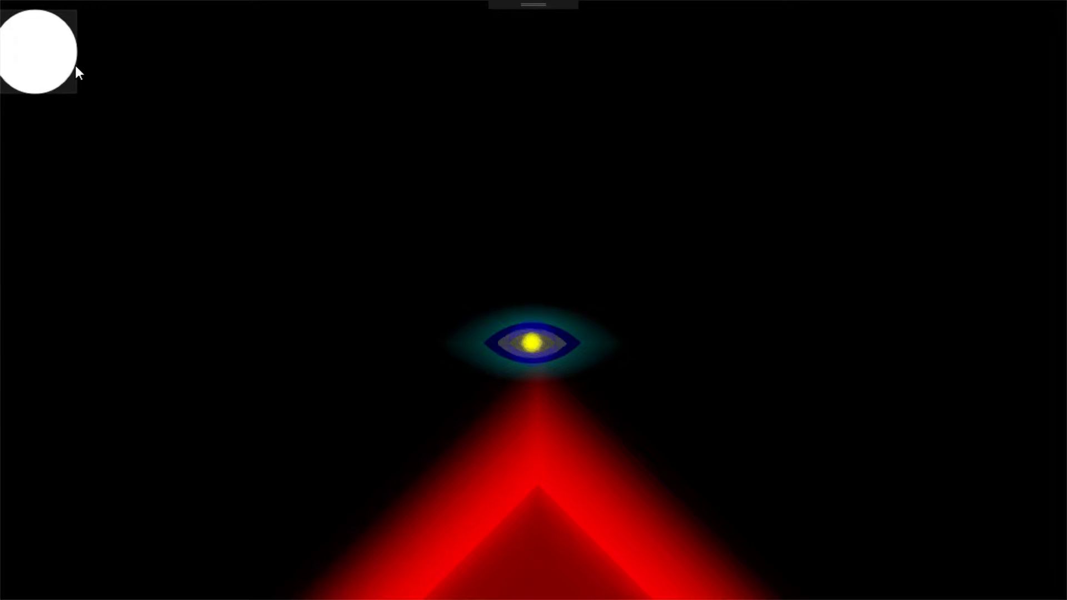
pyautogui.moveTo(74, 72); pyautogui.dragTo(213, 200)
pyautogui.click(212, 200)
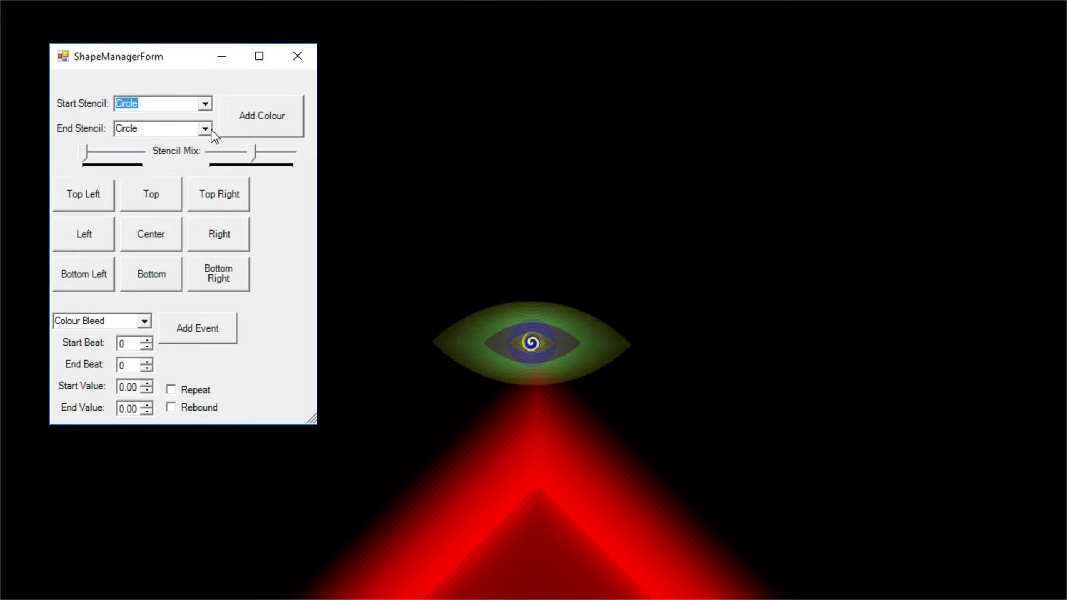
pyautogui.click(201, 104)
pyautogui.click(200, 106)
pyautogui.click(298, 55)
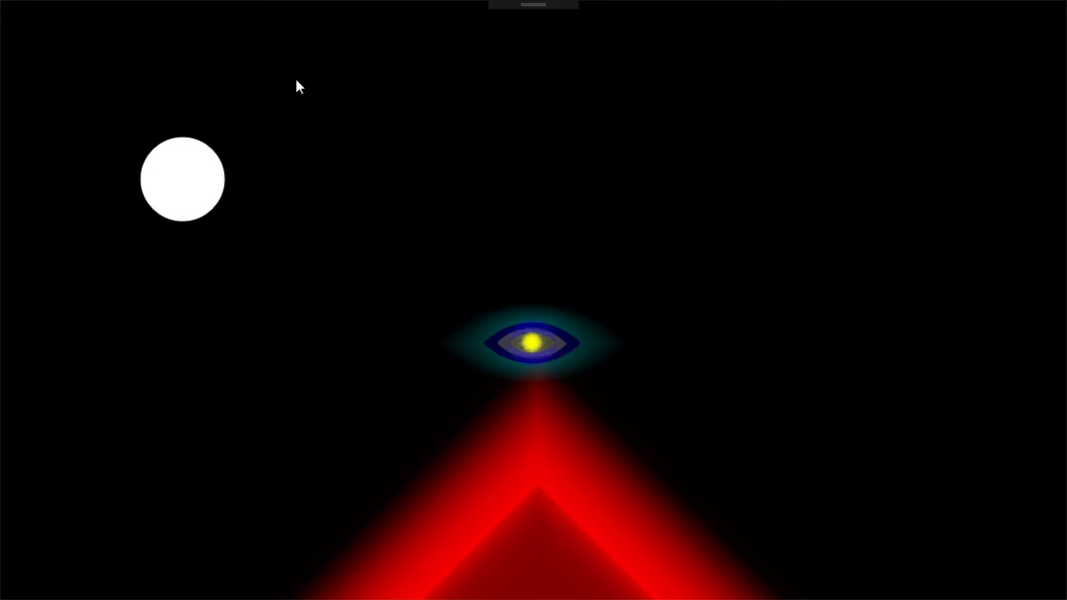
# Shift the white circle slightly and set both its start and end stencils to Spiral2.
pyautogui.moveTo(212, 201); pyautogui.dragTo(241, 240)
pyautogui.click(241, 240)
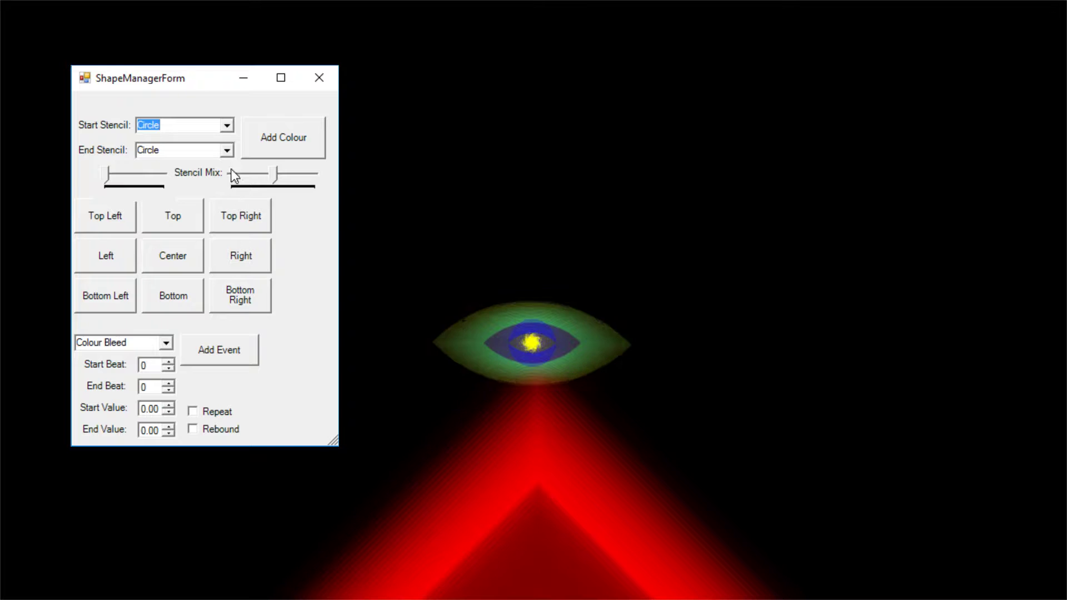
pyautogui.click(227, 150)
pyautogui.scroll(-1, 220, 189)
pyautogui.scroll(-1, 219, 197)
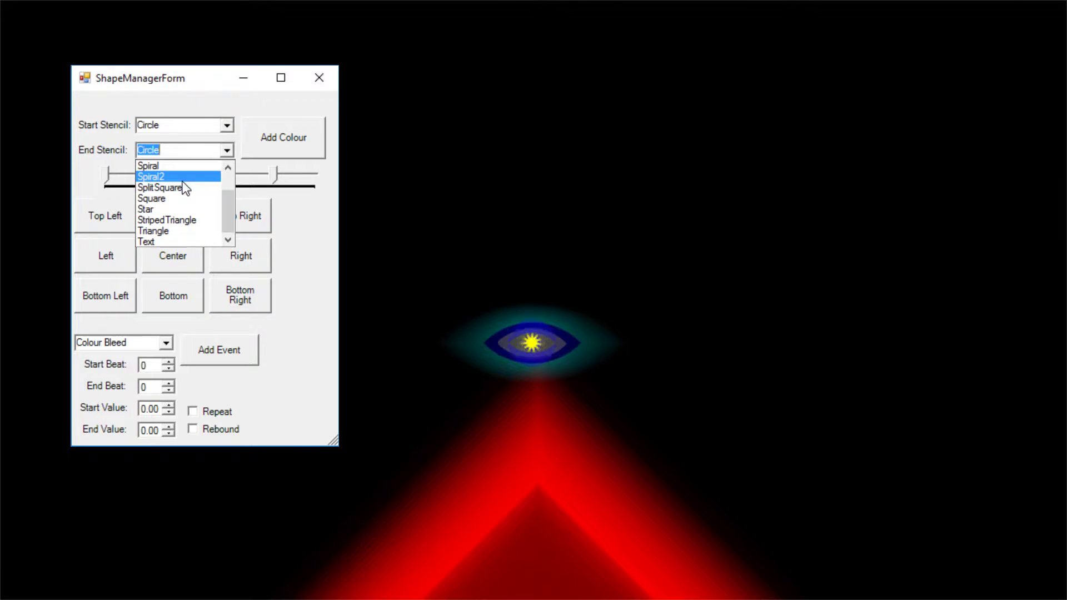
pyautogui.click(214, 176)
pyautogui.click(227, 126)
pyautogui.scroll(-2, 192, 175)
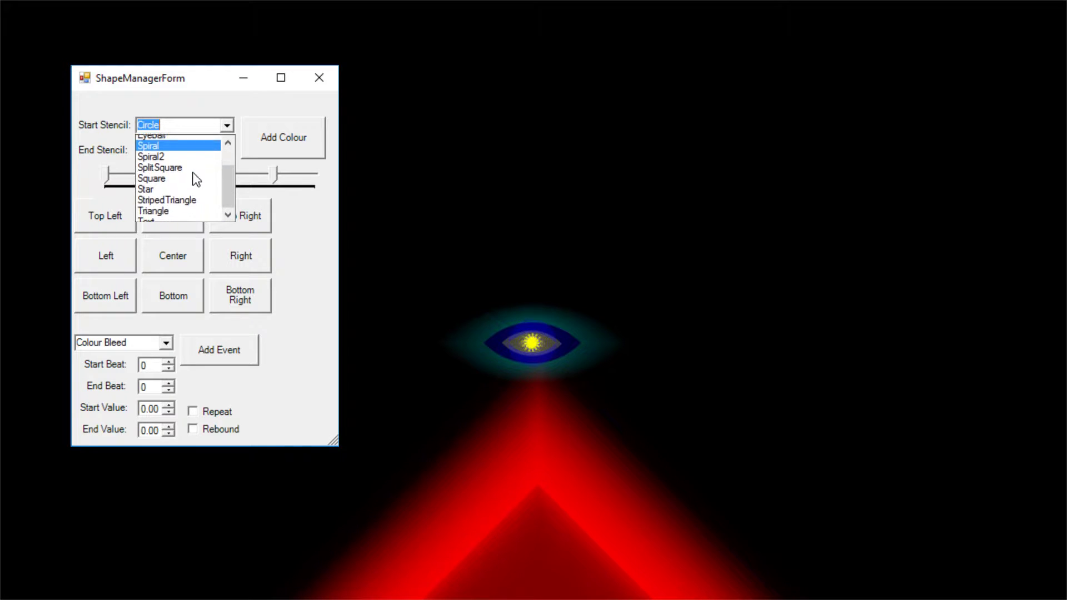
pyautogui.click(166, 151)
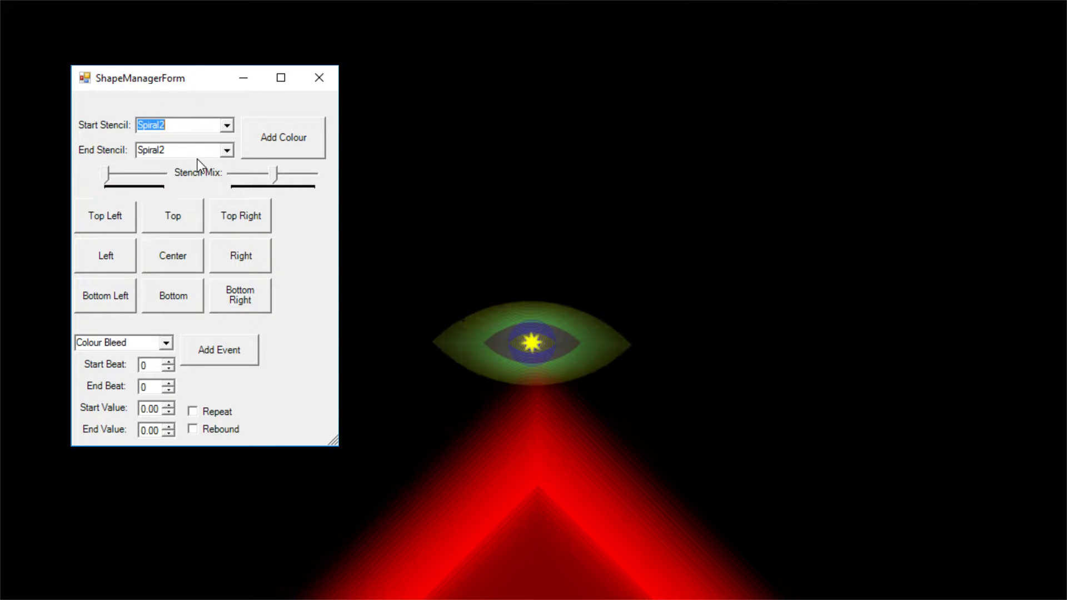
# Raise the Spiral2 shape's unlabelled slider beside Stencil Mix to its maximum and add a cyan colour to the shape.
pyautogui.moveTo(205, 84); pyautogui.dragTo(482, 97)
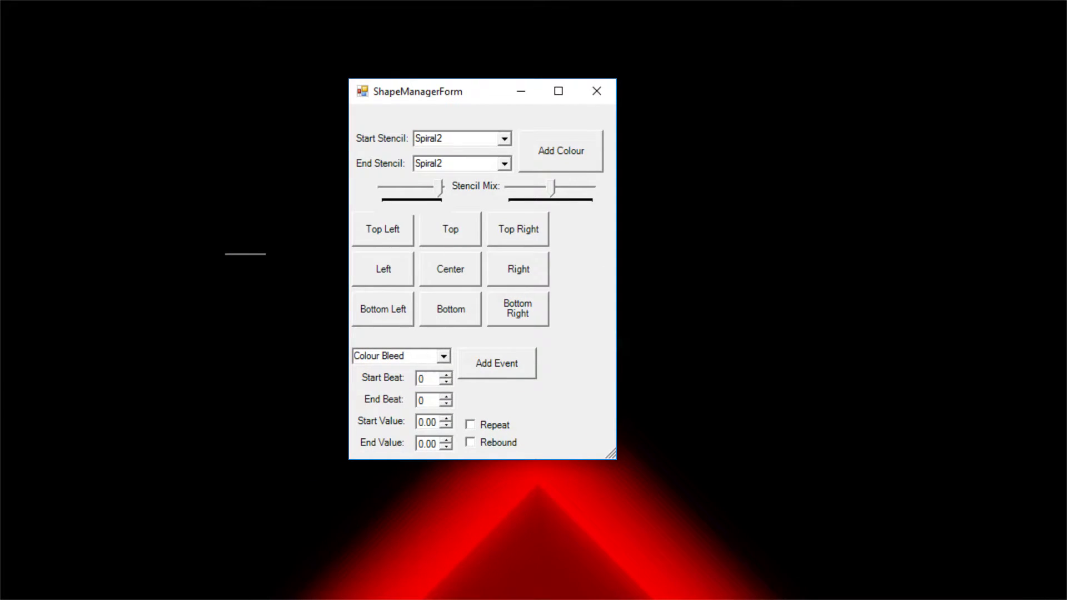
pyautogui.click(552, 168)
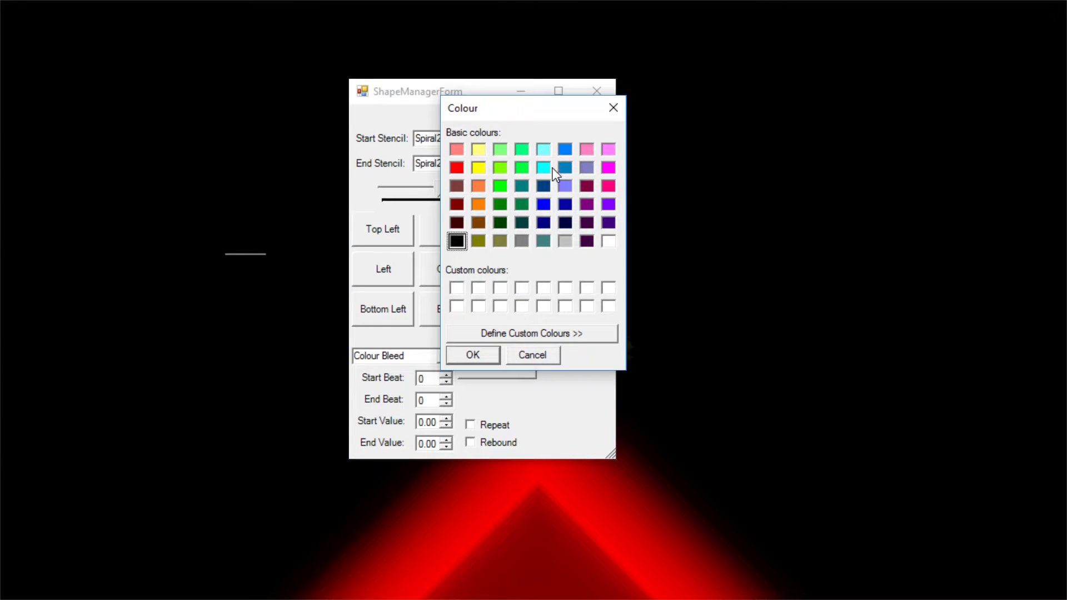
pyautogui.click(478, 361)
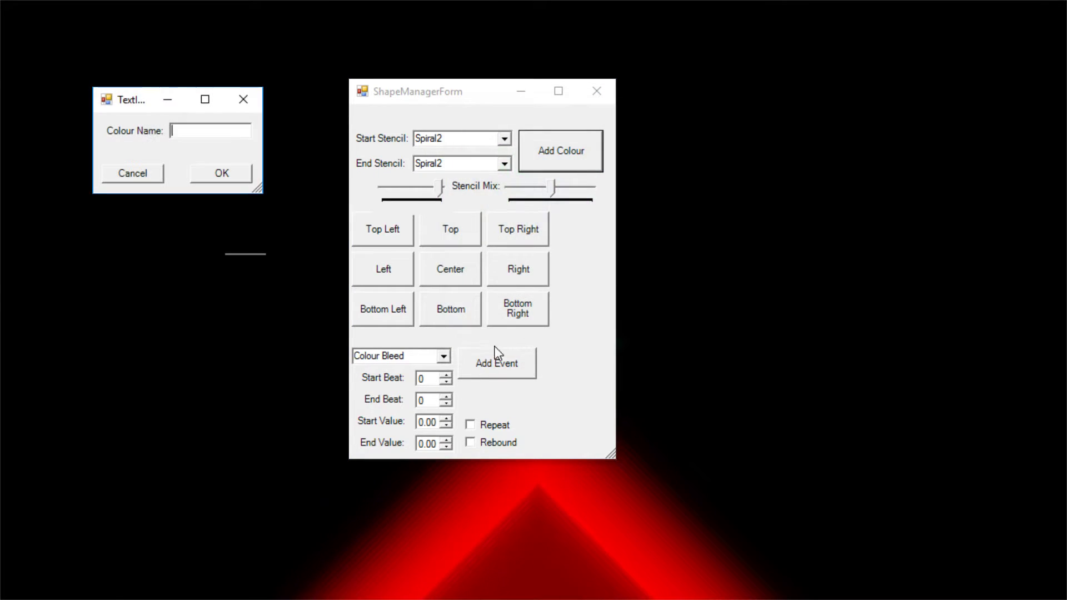
pyautogui.click(229, 177)
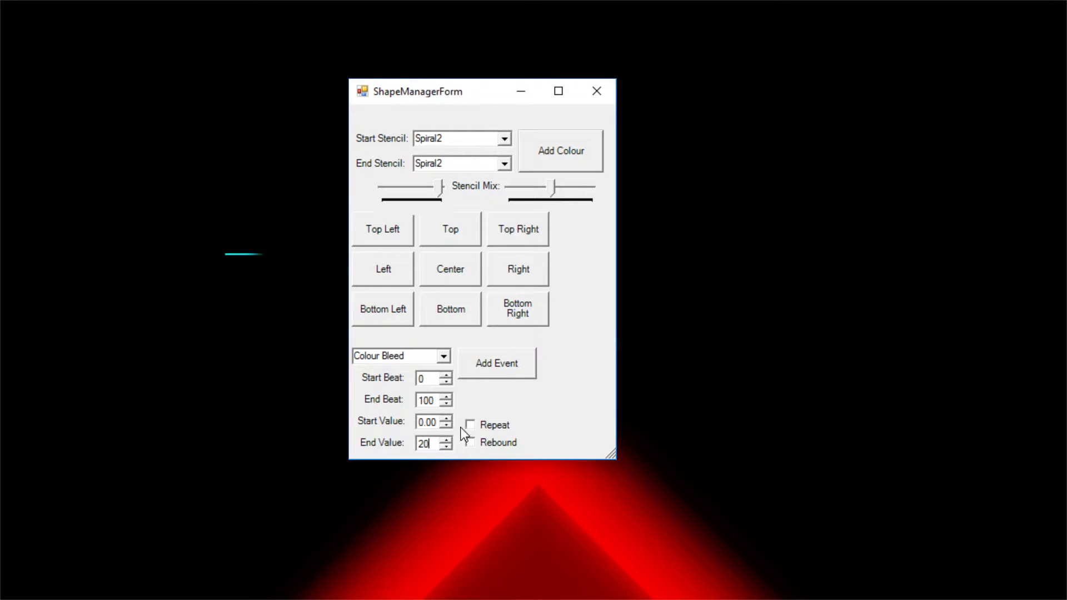
# Add a Colour Bleed event from beat 0 to 100 with end value 20, Repeat and Rebound enabled, and close the shape's settings.
pyautogui.click(513, 373)
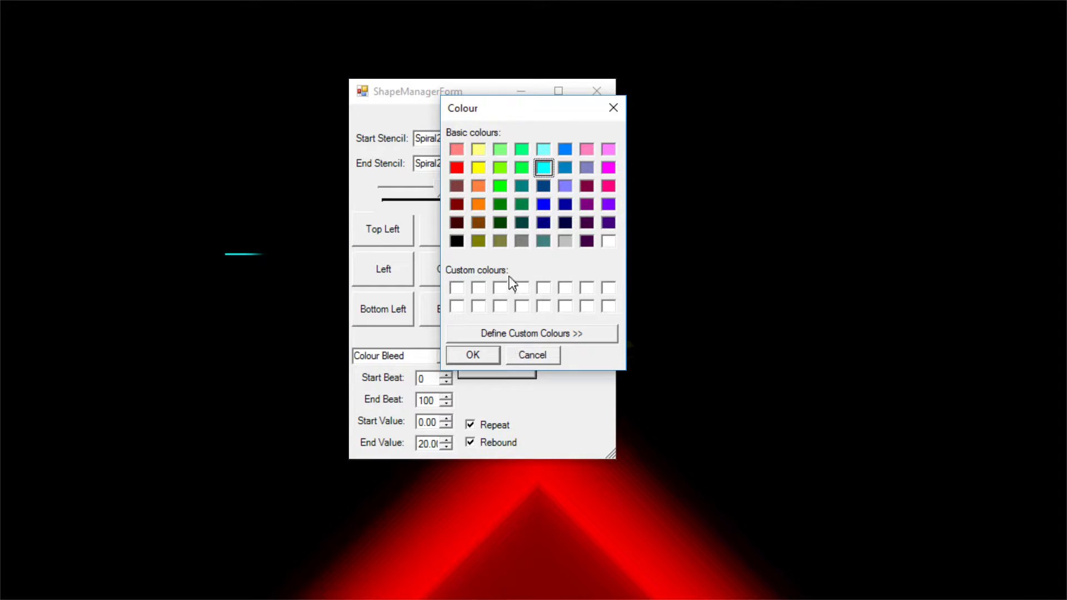
pyautogui.click(524, 360)
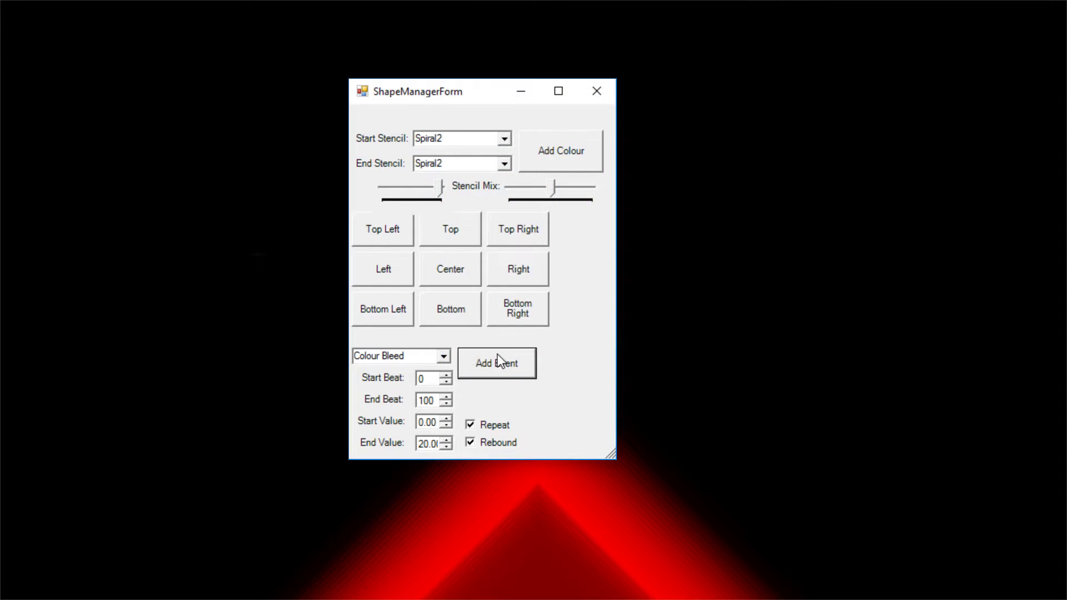
pyautogui.click(444, 366)
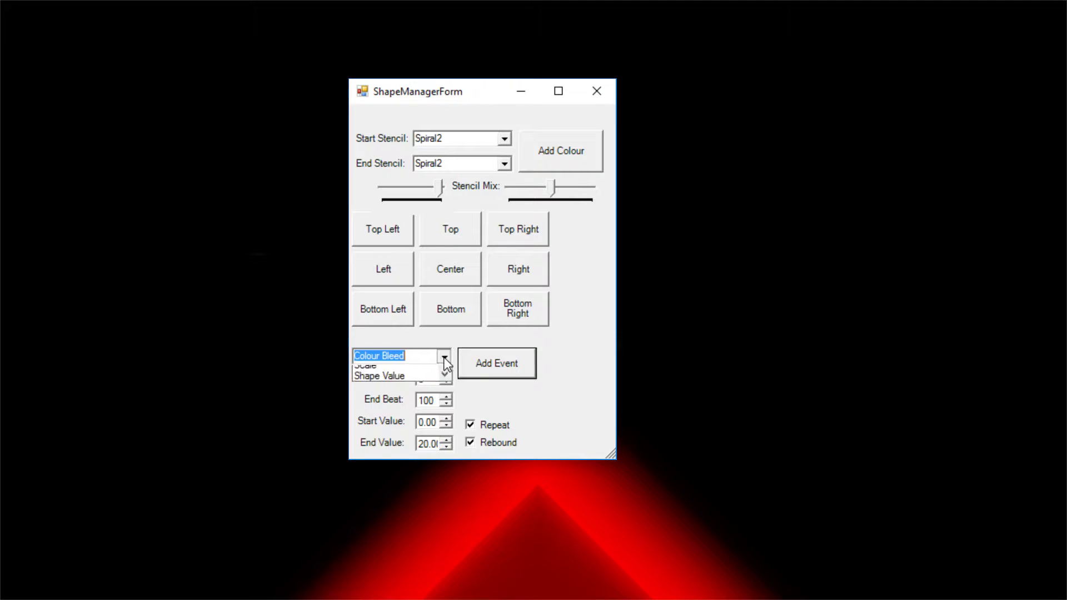
pyautogui.click(448, 361)
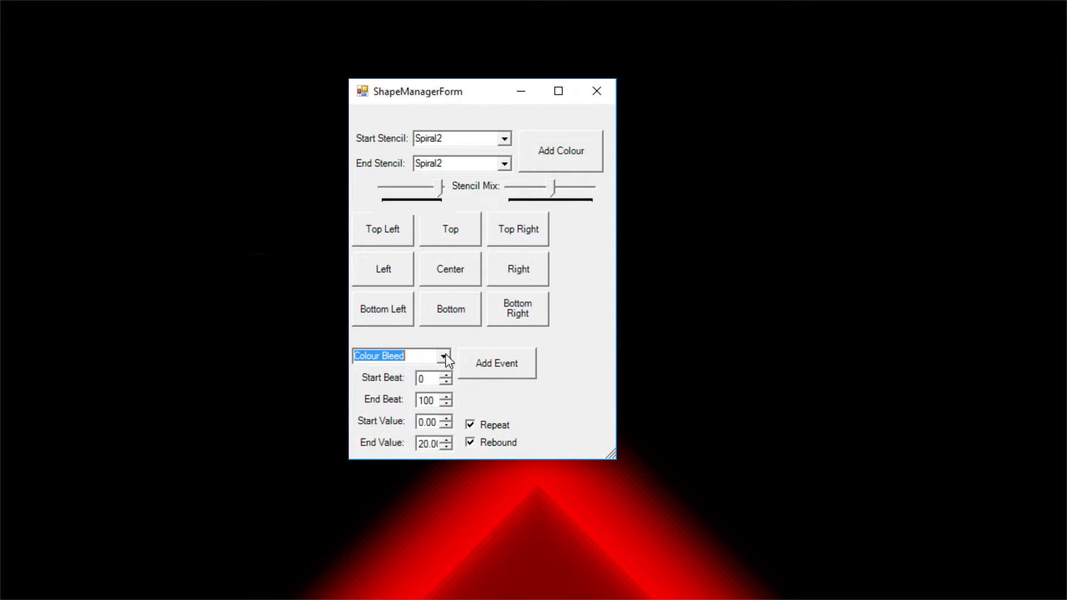
pyautogui.click(588, 93)
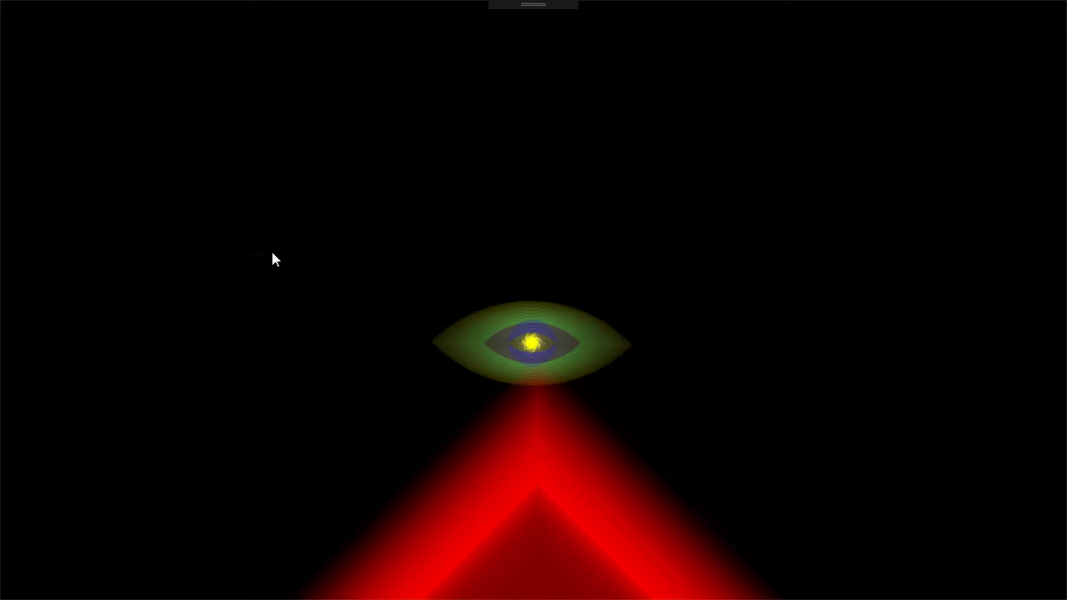
pyautogui.moveTo(262, 254)
pyautogui.mouseDown()
pyautogui.moveTo(265, 241)
pyautogui.moveTo(296, 268)
pyautogui.moveTo(259, 251)
pyautogui.mouseUp()
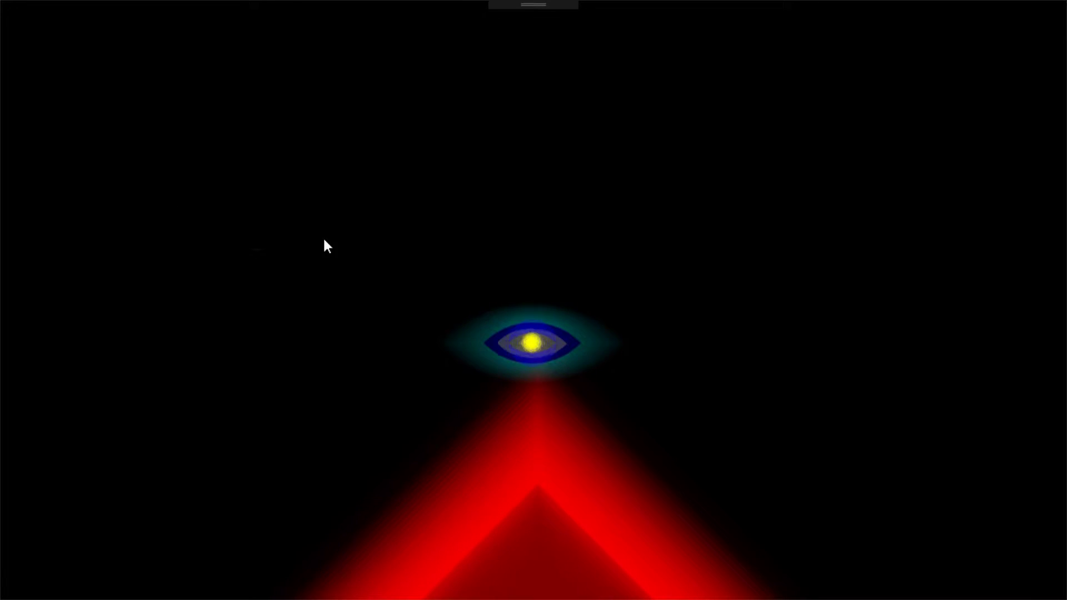
# Open the settings of a fresh circle shape and set both its start and end stencils to Spiral2.
pyautogui.press('c')
pyautogui.rightClick(185, 172)
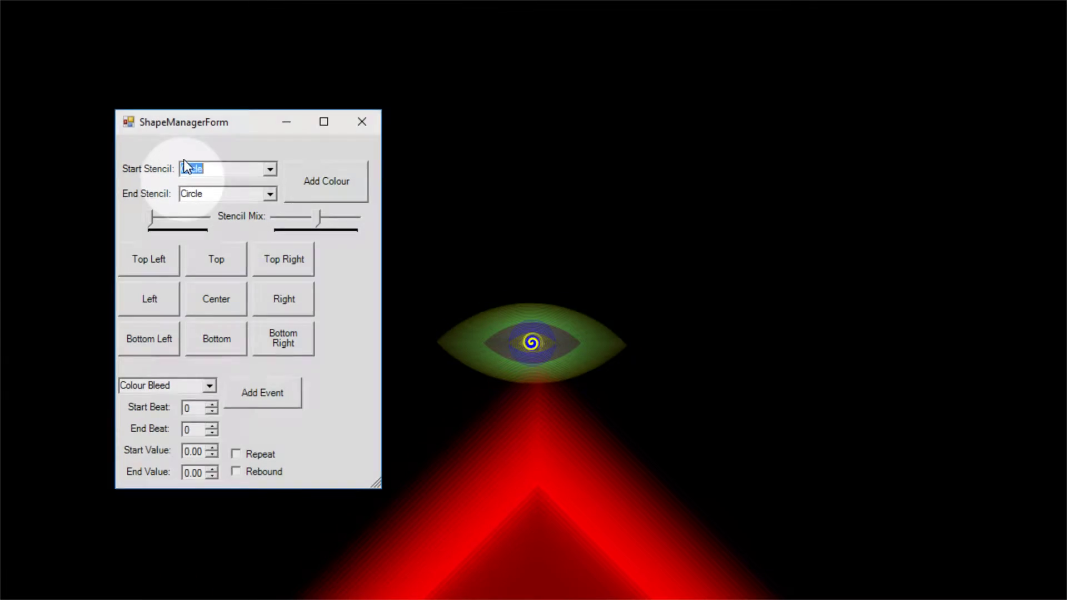
pyautogui.click(270, 168)
pyautogui.click(248, 223)
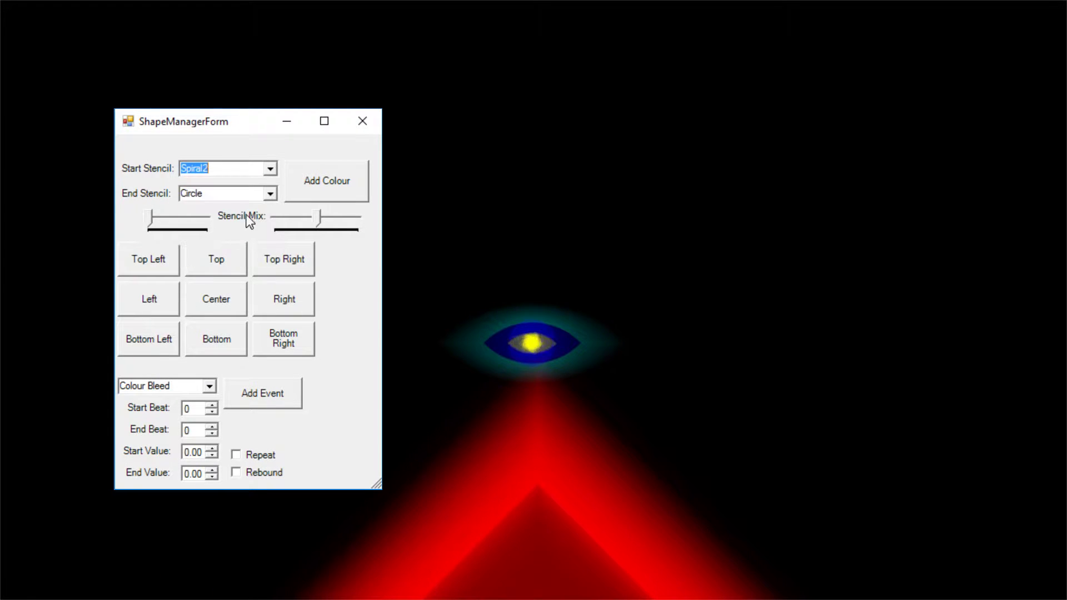
pyautogui.click(270, 193)
pyautogui.click(244, 248)
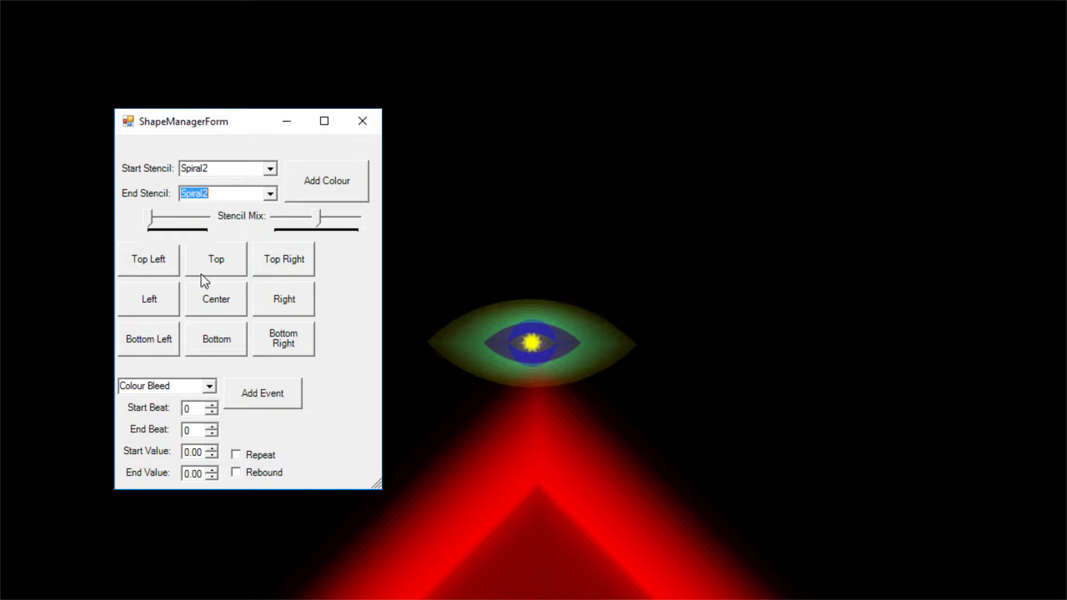
# Add a Shape Value event from beat 0 to 100 with start value 0, end value 40, Repeat and Rebound enabled.
pyautogui.click(209, 386)
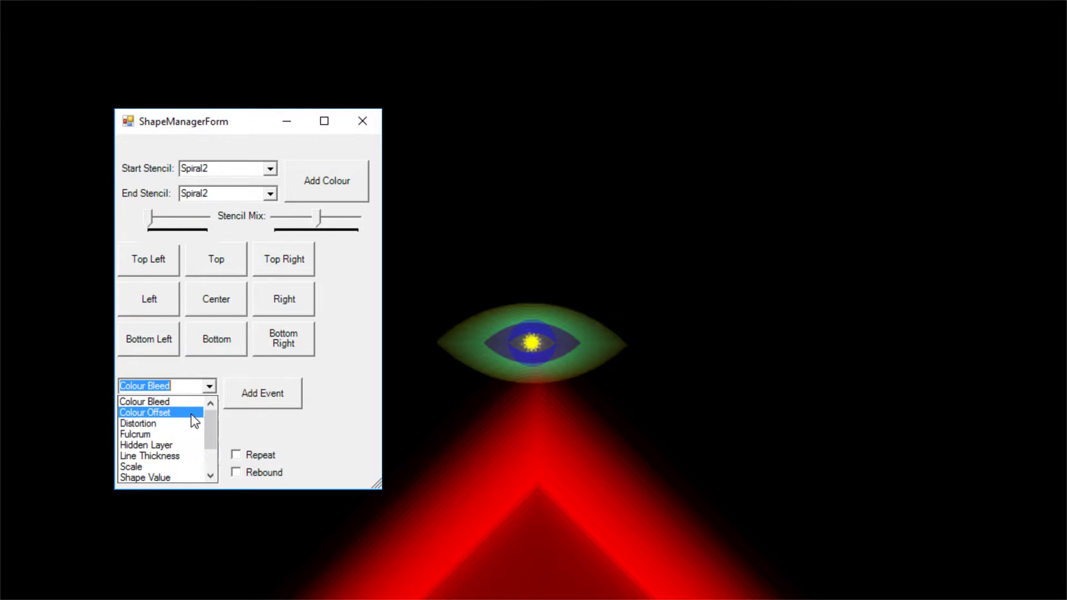
pyautogui.scroll(-2, 183, 445)
pyautogui.click(167, 434)
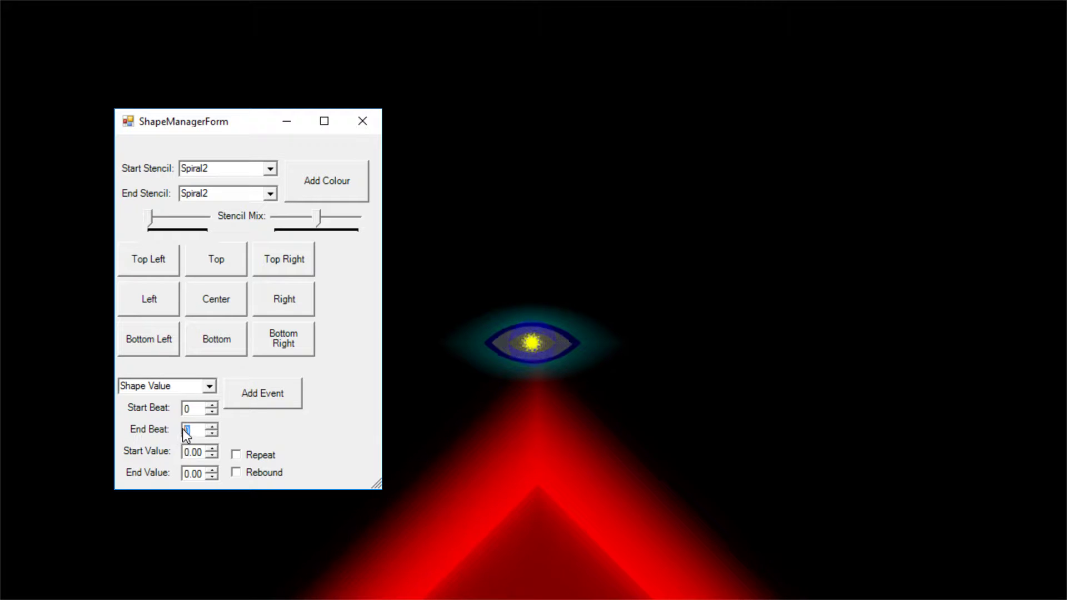
pyautogui.write('128')
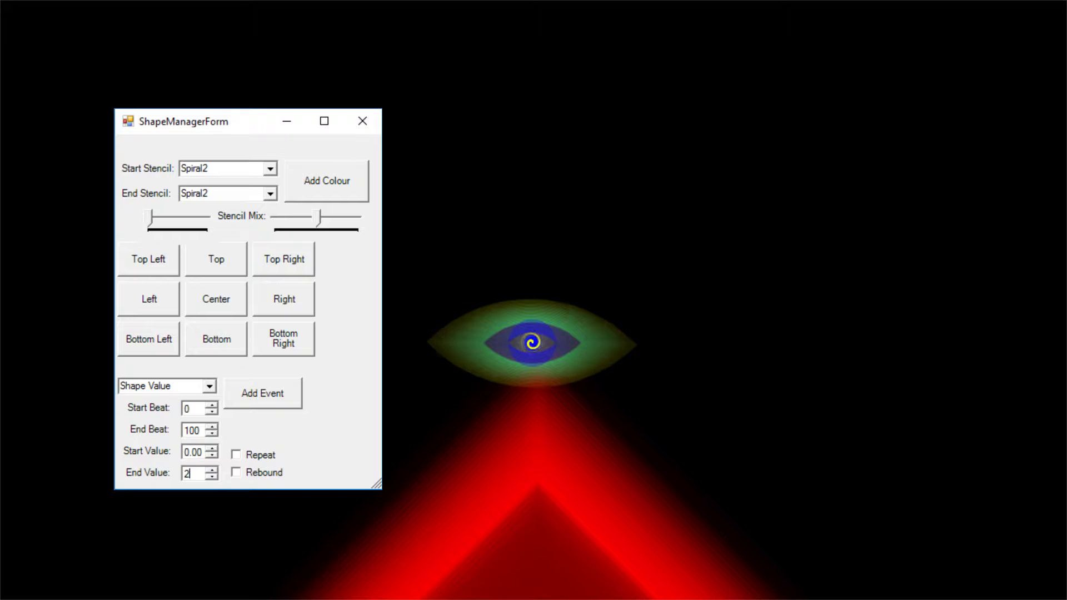
pyautogui.write('0')
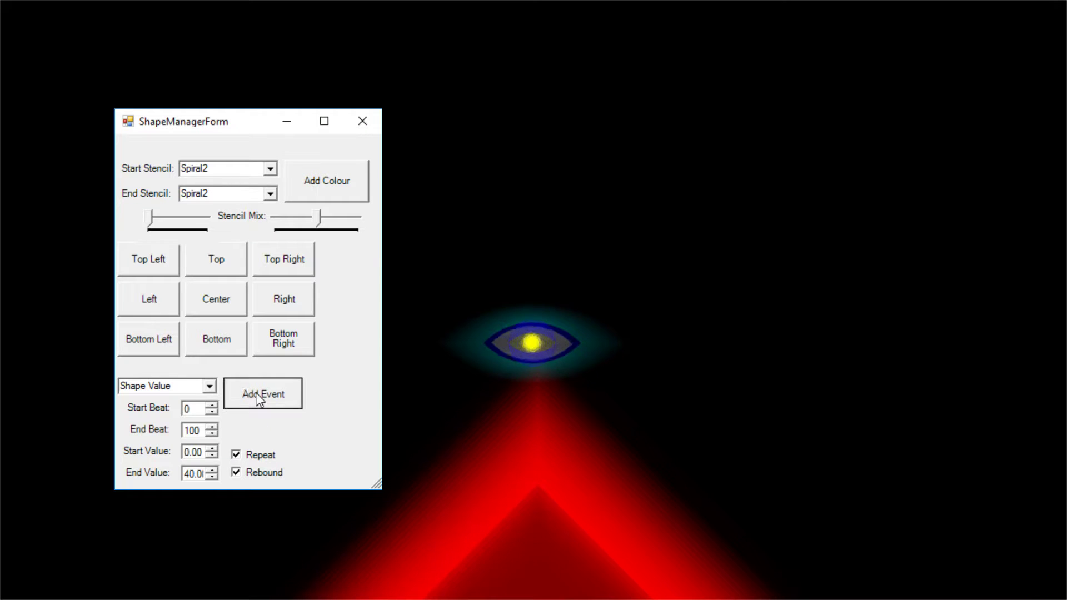
# Add a cyan colour named dasdasd to the Spiral2 shape, raise the unlabelled slider beside Stencil Mix to maximum, and close the shape's settings.
pyautogui.moveTo(222, 127); pyautogui.dragTo(818, 65)
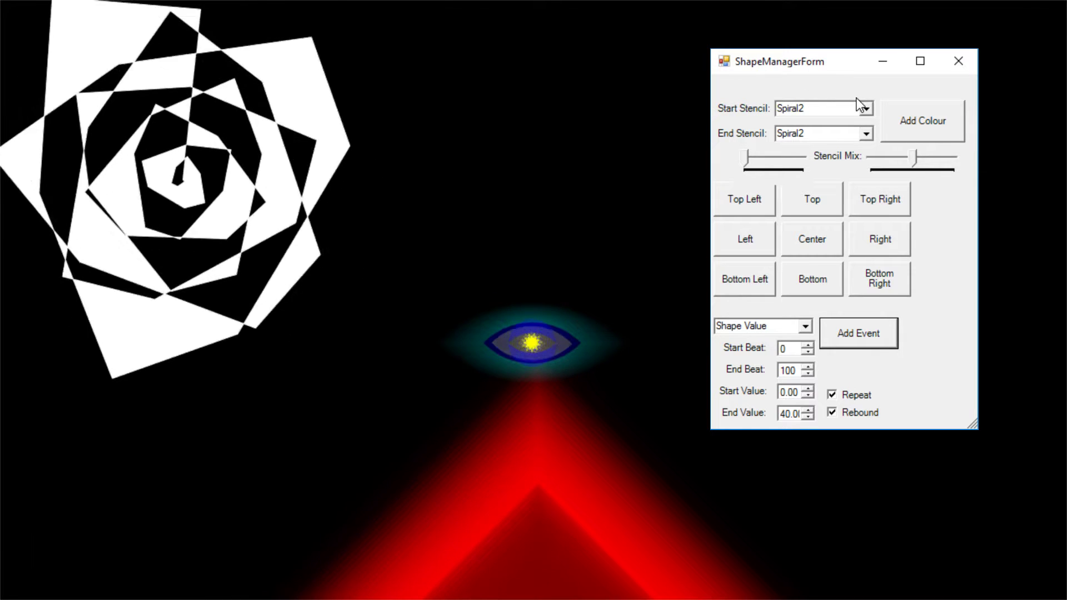
pyautogui.click(904, 122)
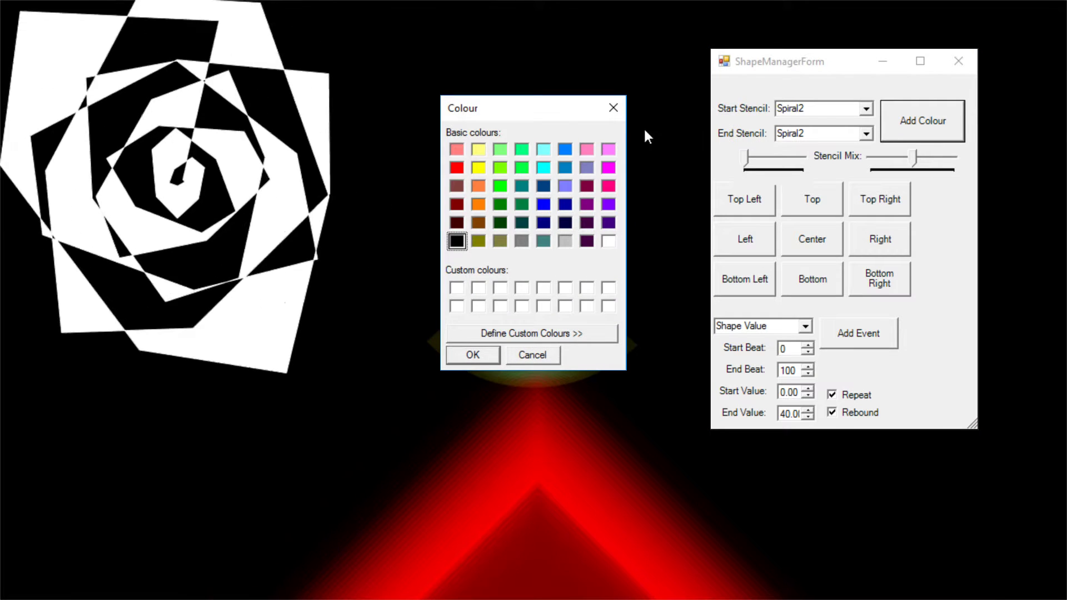
pyautogui.click(542, 168)
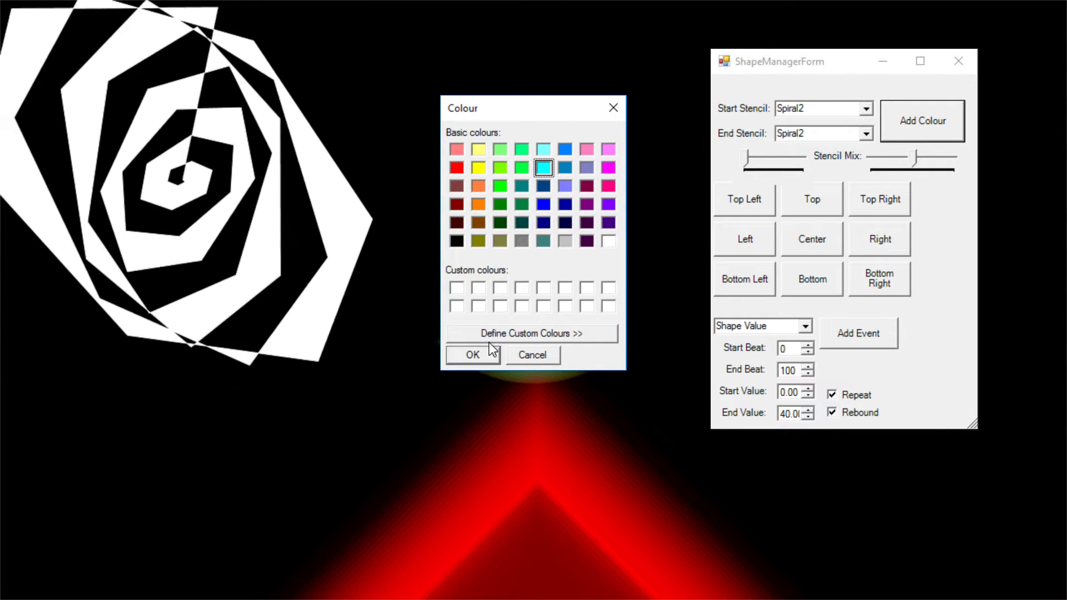
pyautogui.click(466, 353)
pyautogui.write('dasdasd')
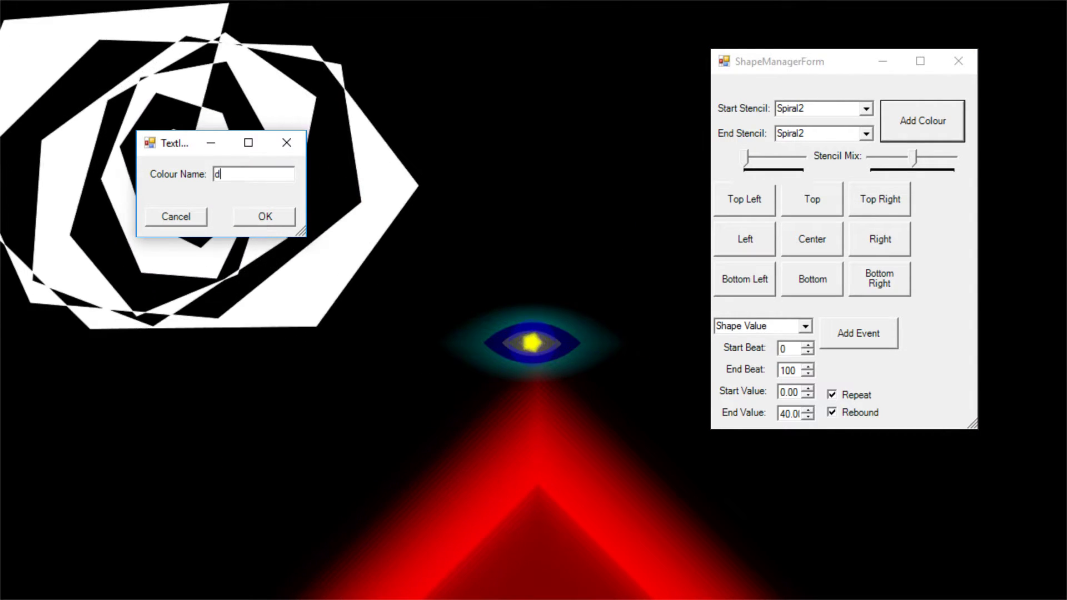
pyautogui.click(261, 222)
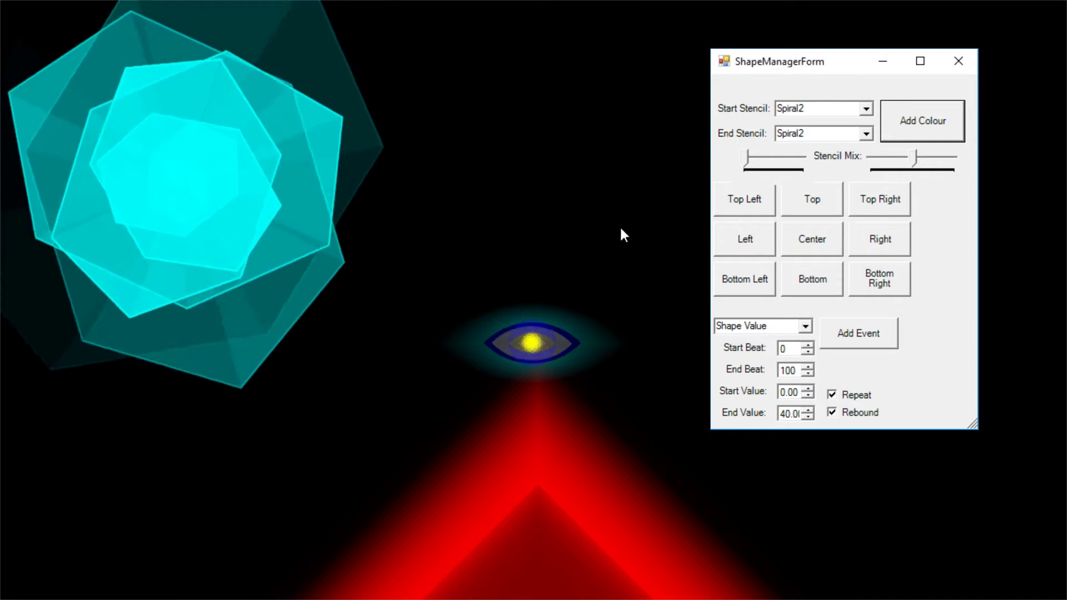
pyautogui.moveTo(748, 160); pyautogui.dragTo(817, 166)
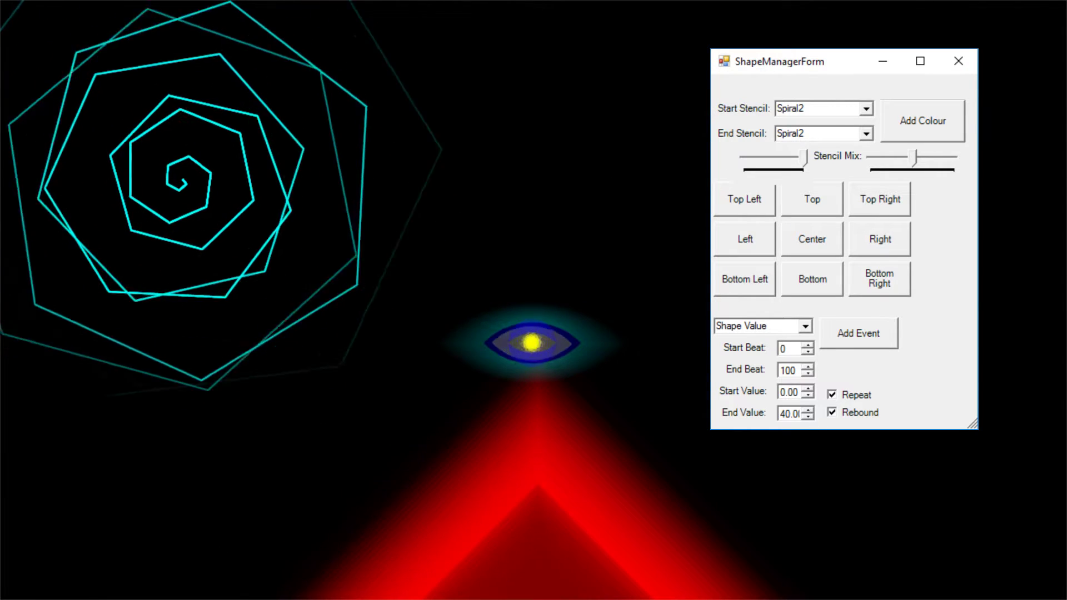
pyautogui.click(958, 61)
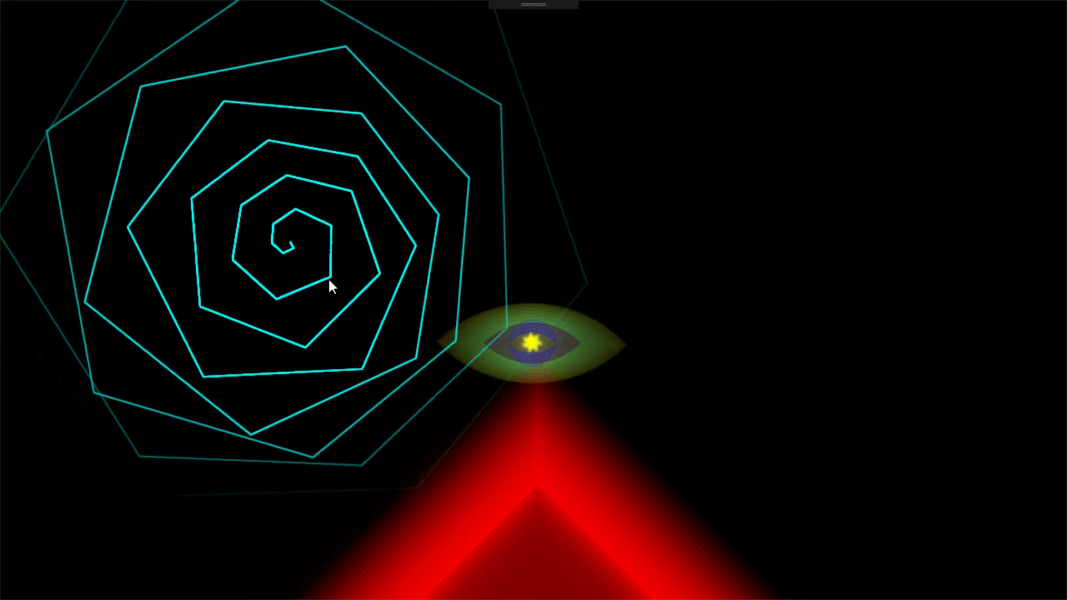
# Reopen the cyan spiral's settings and try Spiral as its start stencil, varying the Stencil Mix near its low end.
pyautogui.click(328, 278)
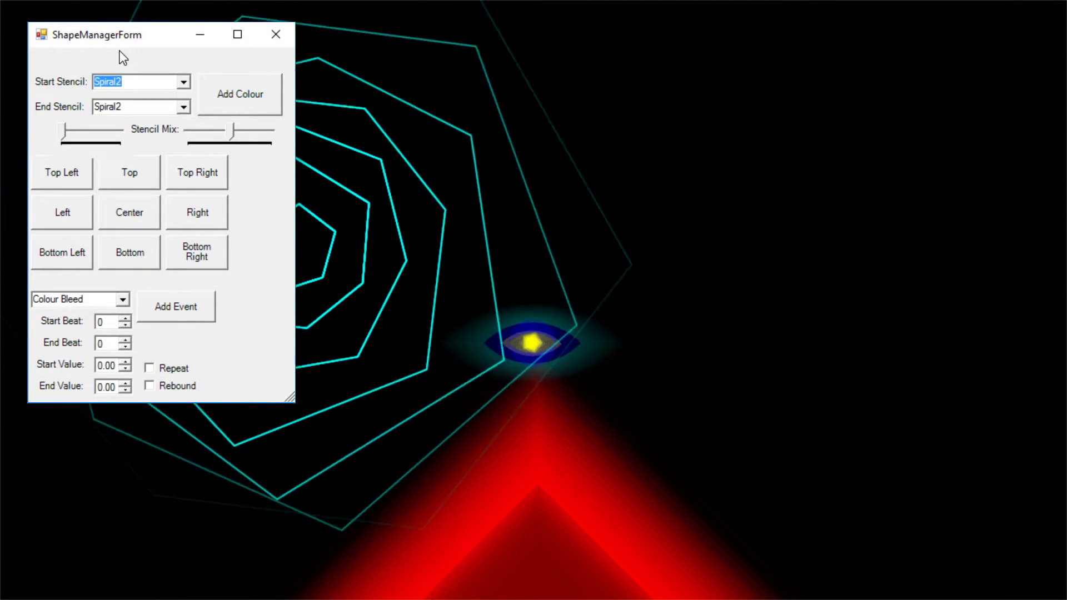
pyautogui.moveTo(127, 38); pyautogui.dragTo(747, 71)
pyautogui.click(802, 115)
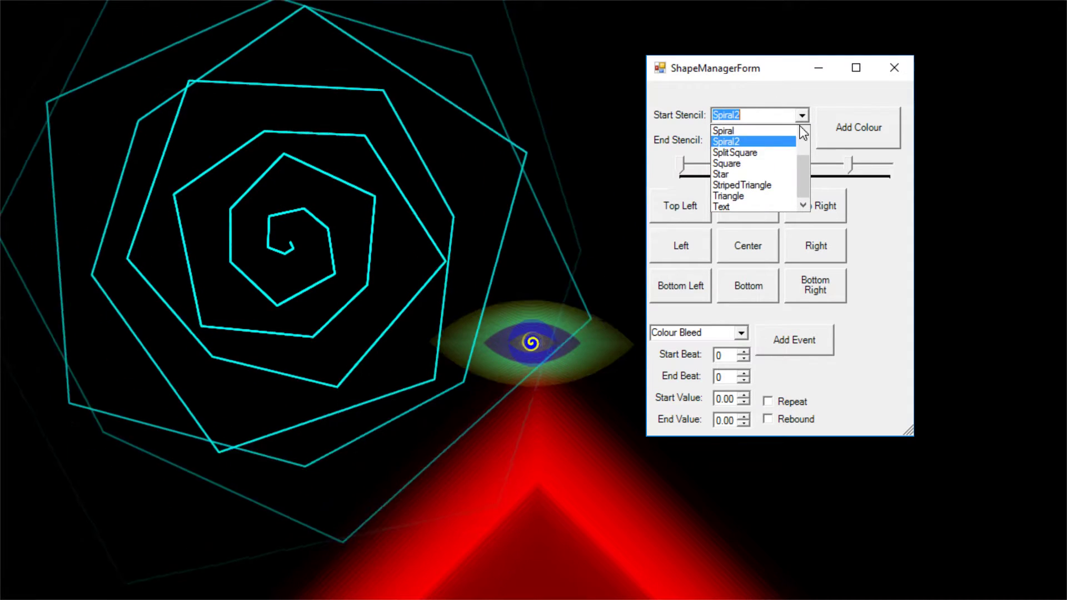
pyautogui.scroll(1, 805, 158)
pyautogui.click(770, 164)
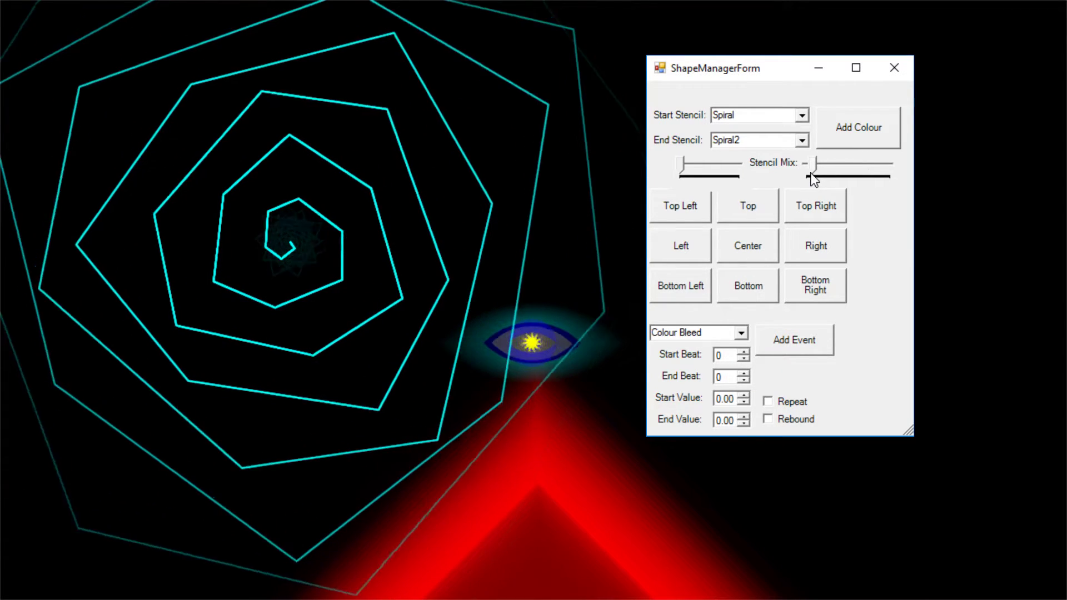
pyautogui.moveTo(812, 174); pyautogui.dragTo(806, 174)
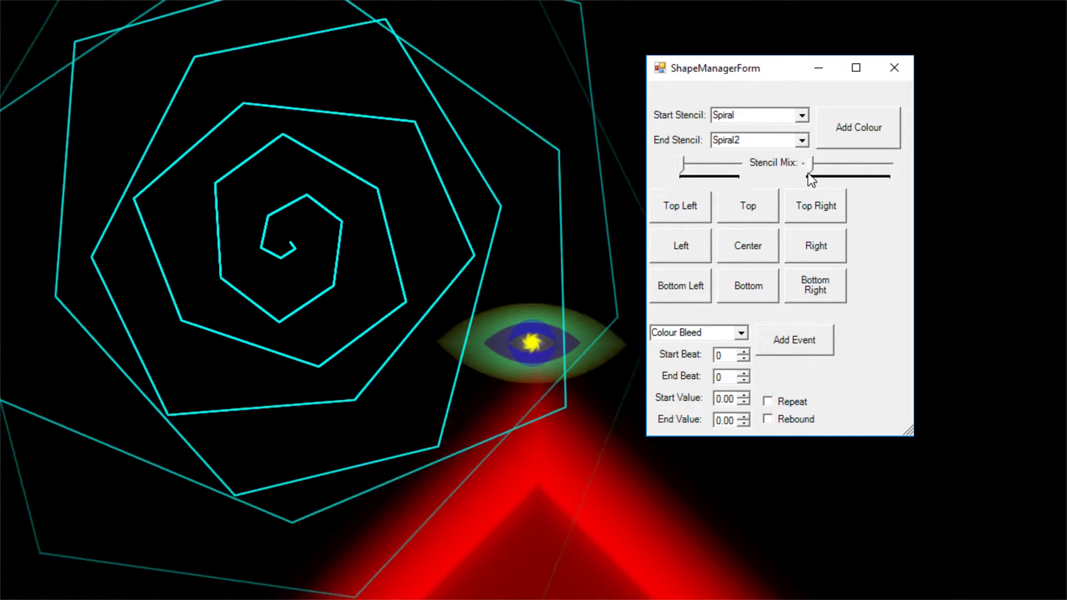
pyautogui.moveTo(807, 179); pyautogui.dragTo(828, 180)
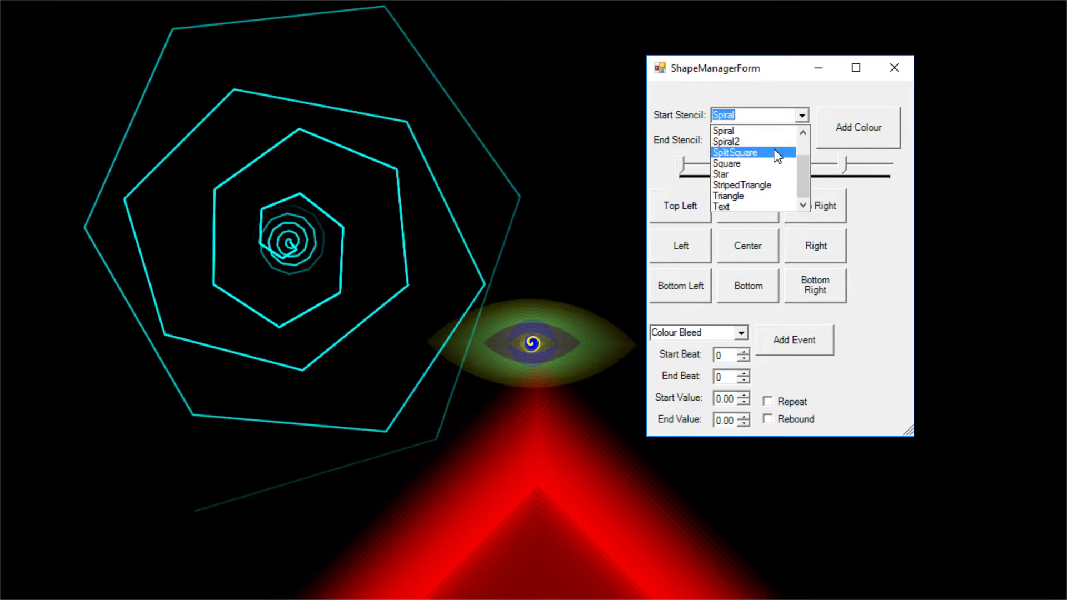
# Set the start stencil back to Spiral2, raise the unlabelled slider beside Stencil Mix to maximum, and close the shape's settings.
pyautogui.click(776, 143)
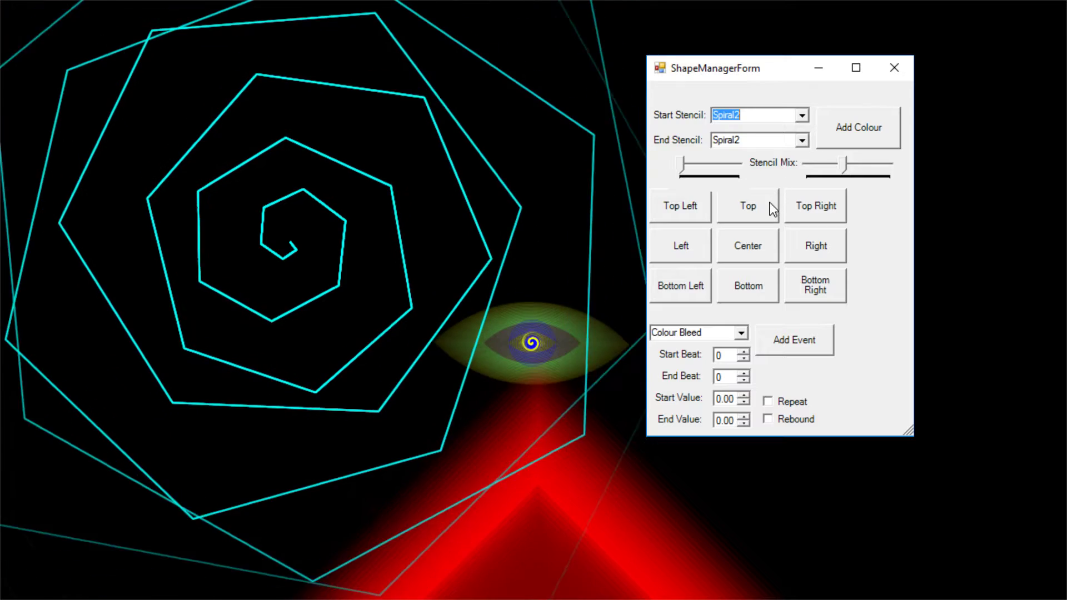
pyautogui.moveTo(685, 174); pyautogui.dragTo(748, 173)
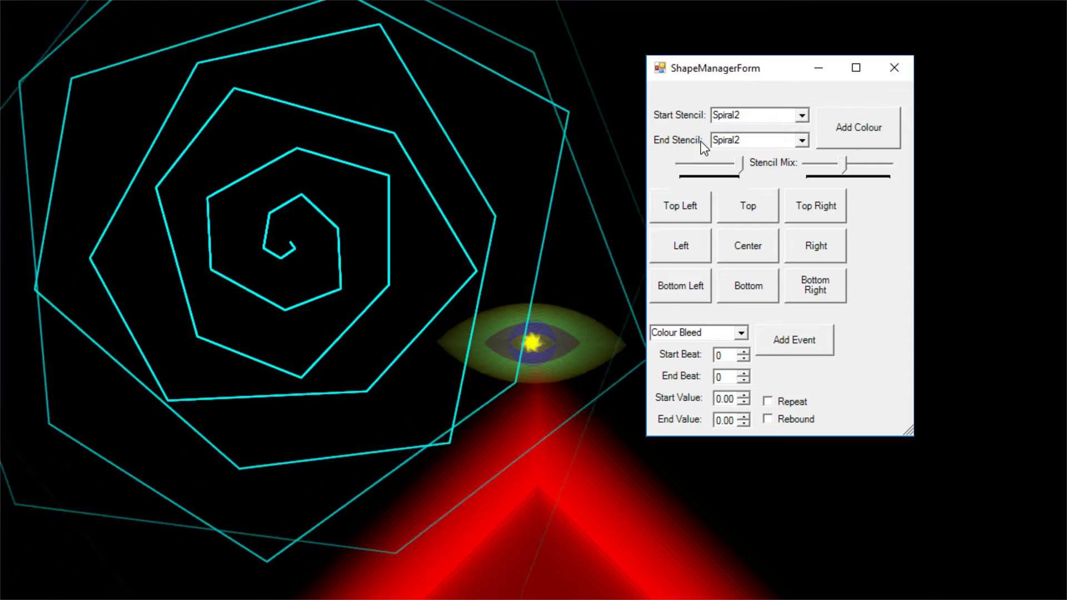
pyautogui.click(895, 78)
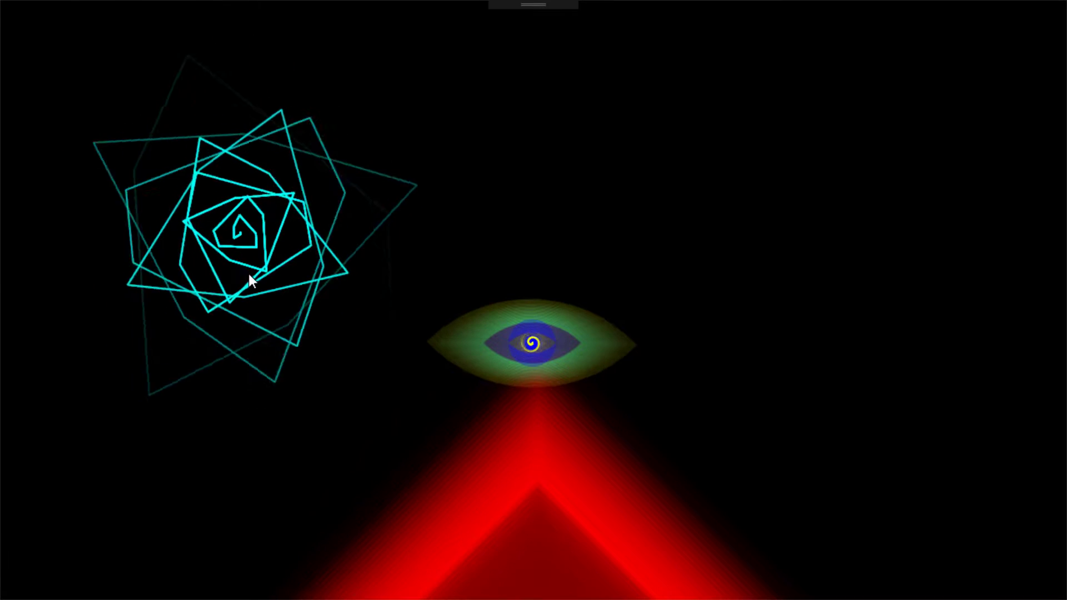
# Open the settings of the smaller cyan spiral and add a blue colour named dsa.
pyautogui.click(235, 246)
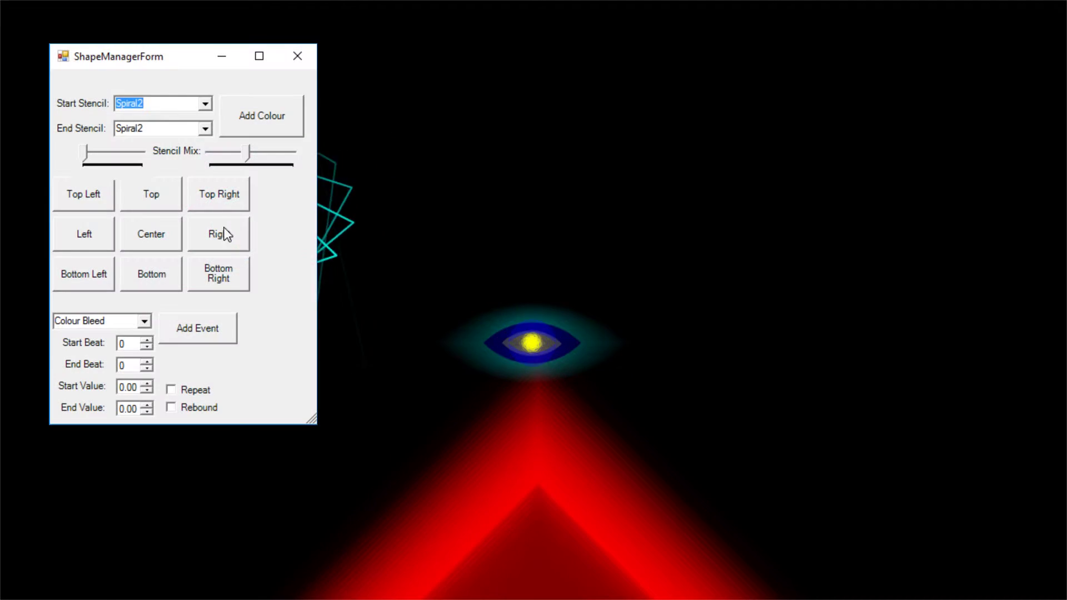
pyautogui.moveTo(158, 67); pyautogui.dragTo(804, 87)
pyautogui.click(914, 153)
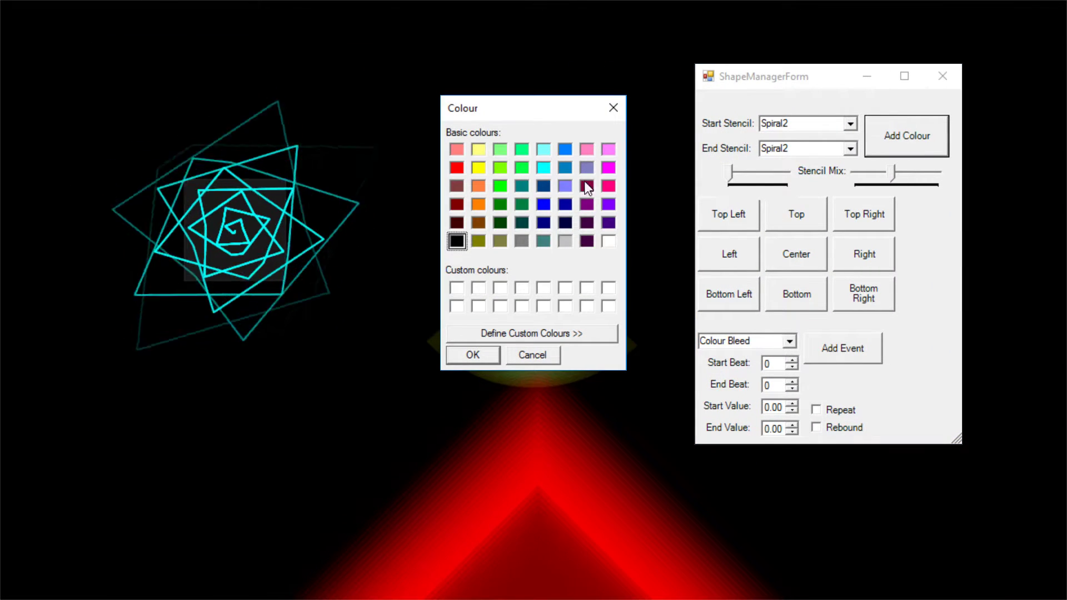
pyautogui.click(546, 209)
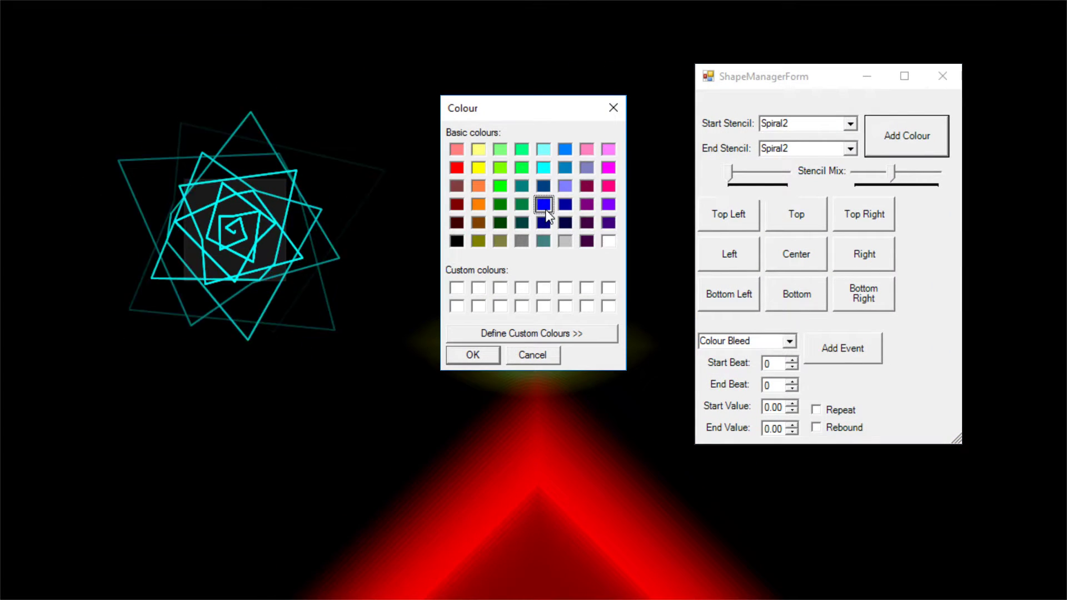
pyautogui.click(473, 355)
pyautogui.write('blue')
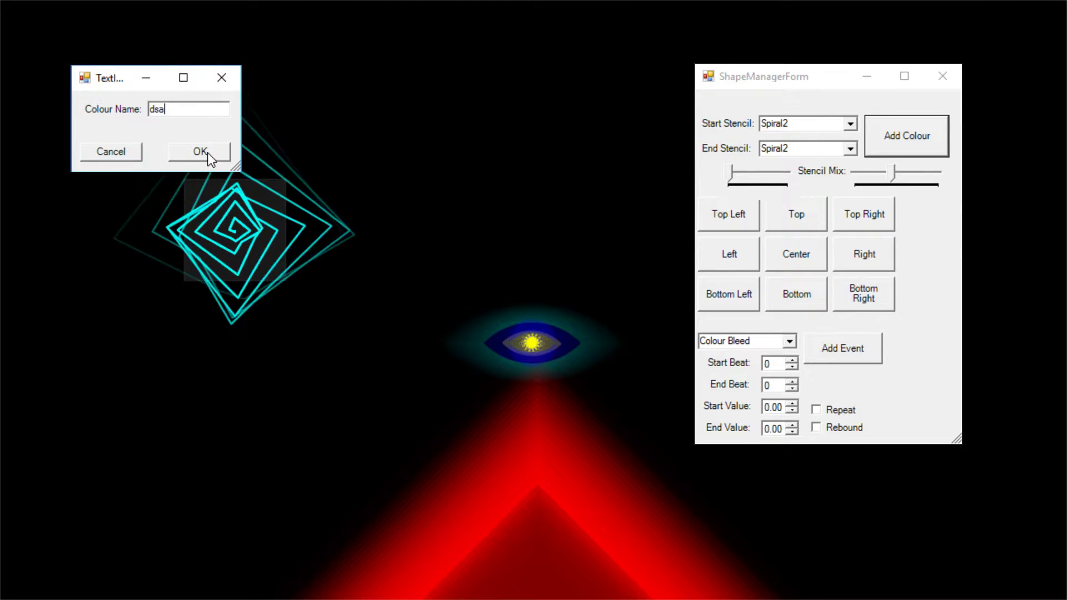
pyautogui.click(207, 151)
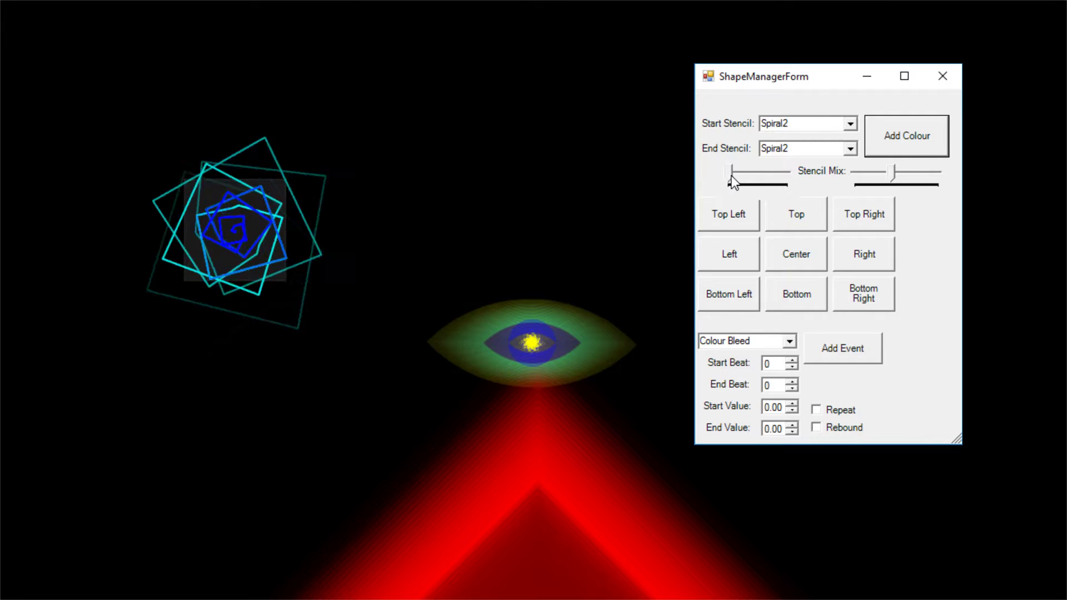
# Raise the unlabelled slider to maximum, set the start stencil to Spiral with a low Stencil Mix, and close the shape's settings.
pyautogui.moveTo(732, 173); pyautogui.dragTo(758, 178)
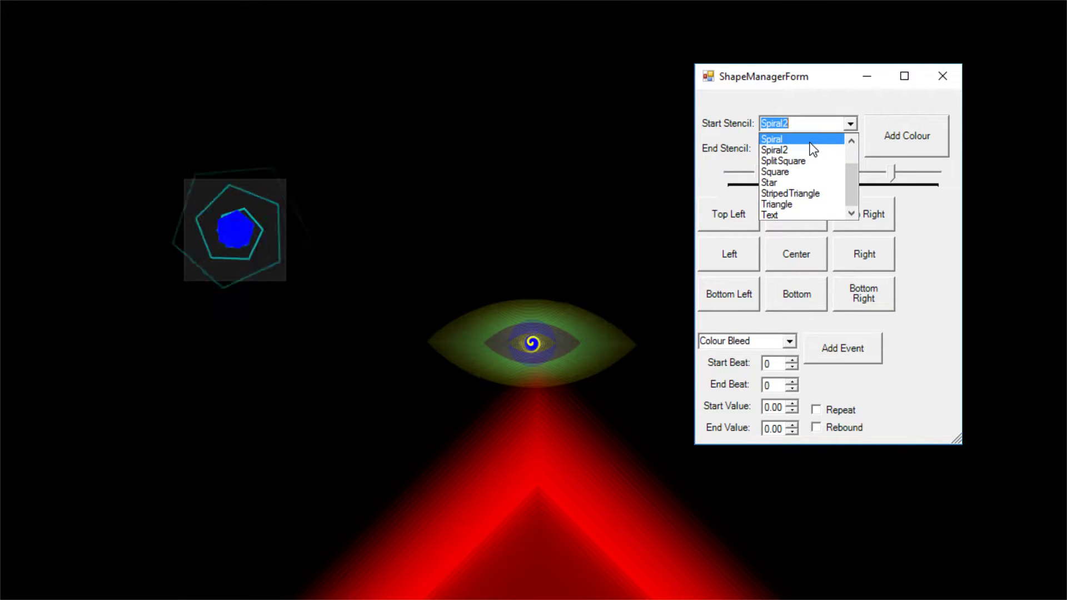
pyautogui.click(810, 142)
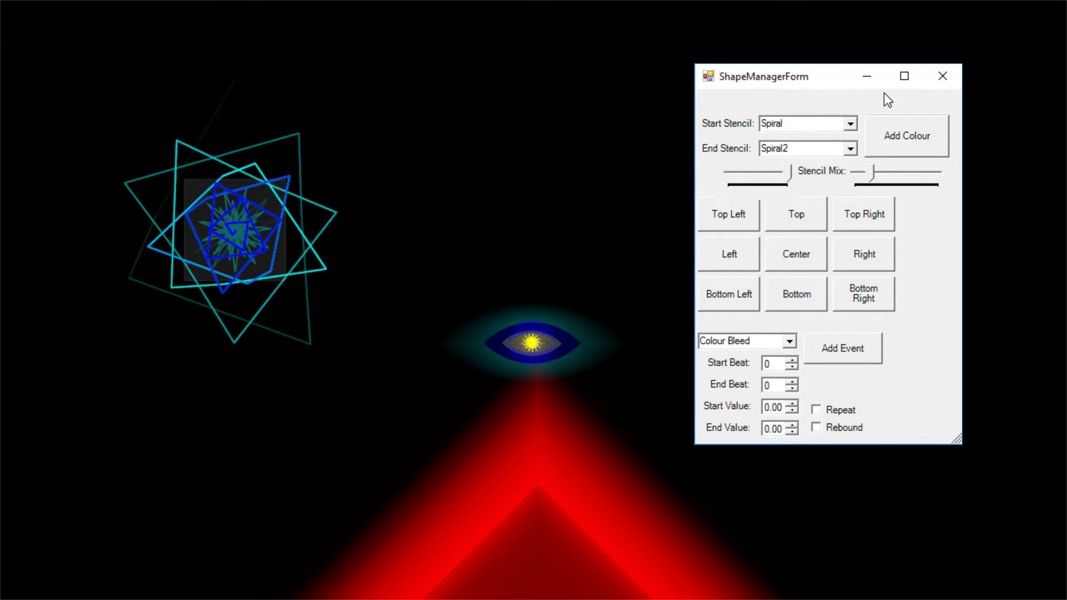
pyautogui.click(932, 78)
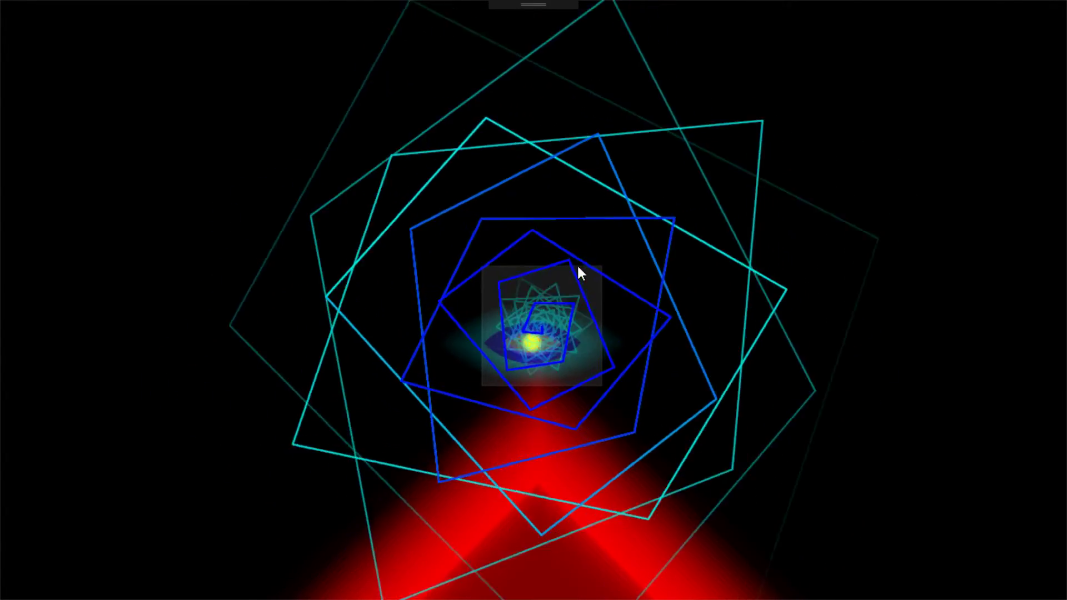
# Shift the blue and cyan spiral slightly up and to the right, and open its settings.
pyautogui.moveTo(565, 275); pyautogui.dragTo(581, 257)
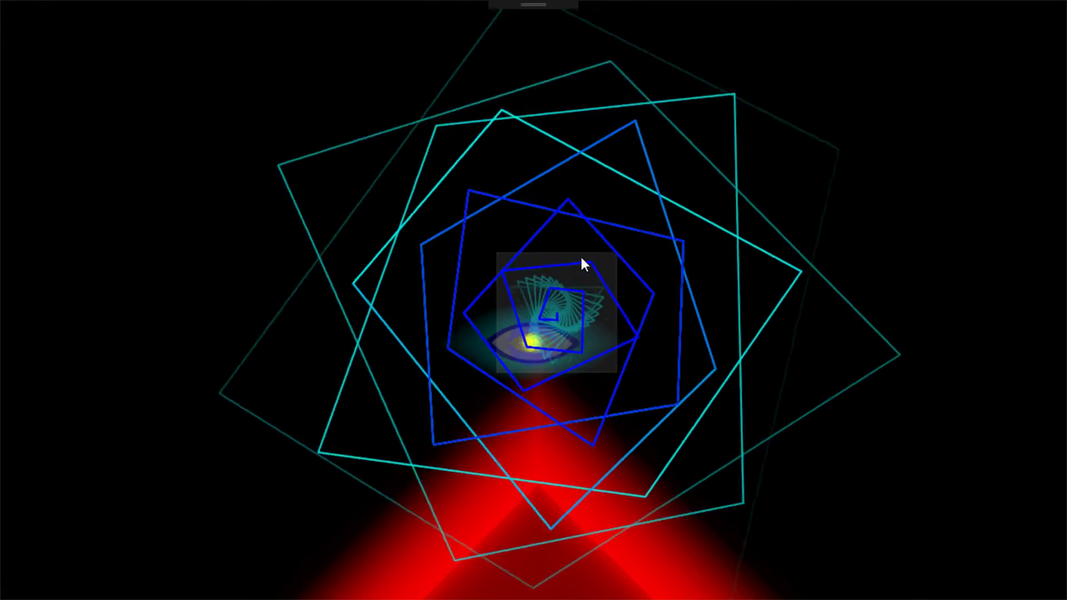
pyautogui.rightClick(581, 257)
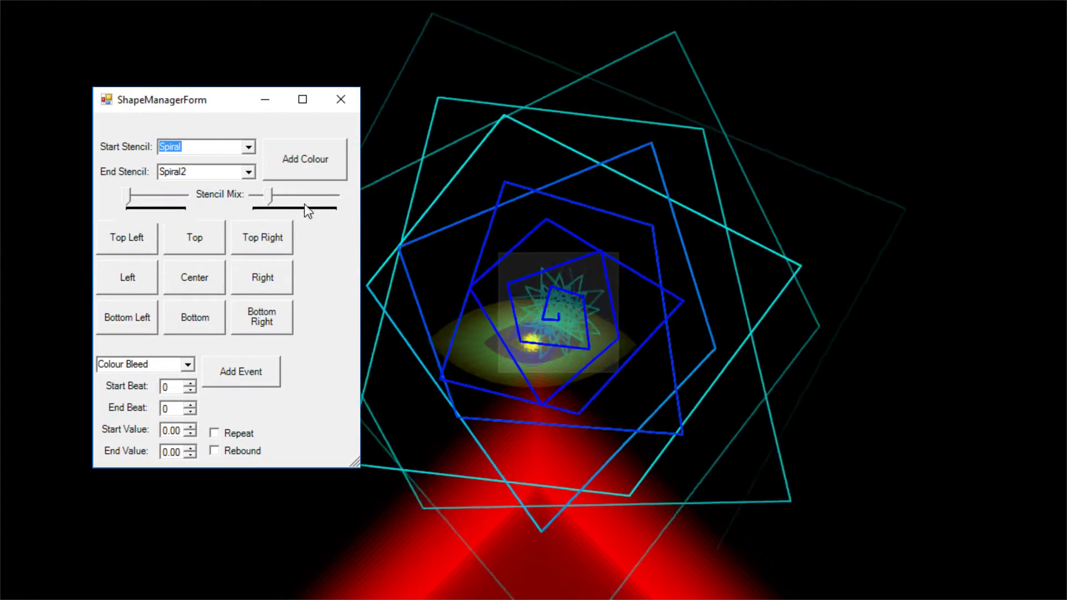
# Choose a Line Thickness event for the spiral and set its end beat to 16.
pyautogui.click(188, 364)
pyautogui.scroll(-1, 174, 398)
pyautogui.click(167, 401)
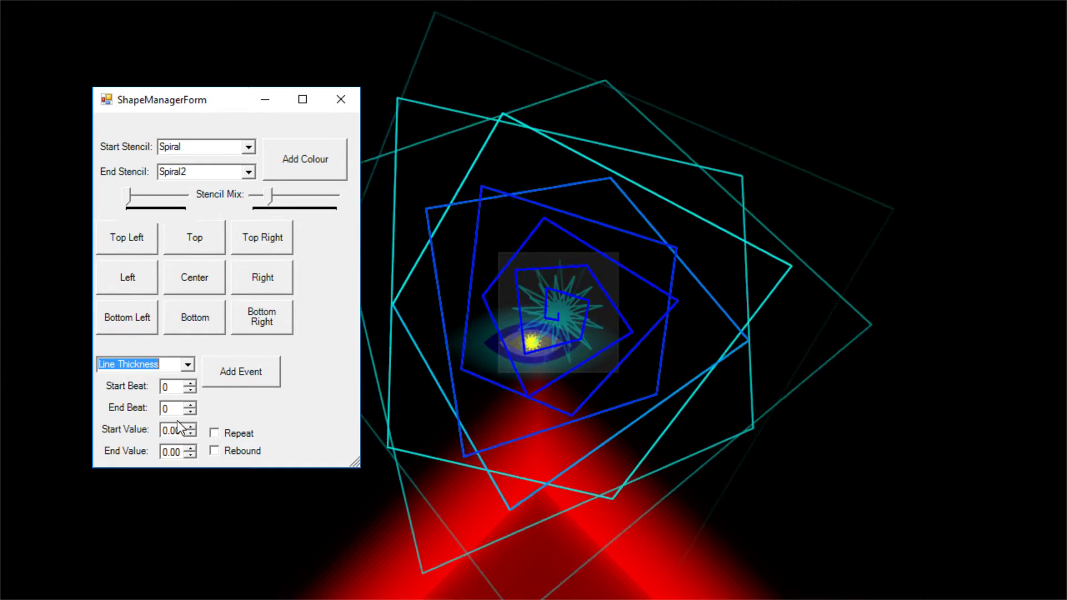
pyautogui.click(190, 405)
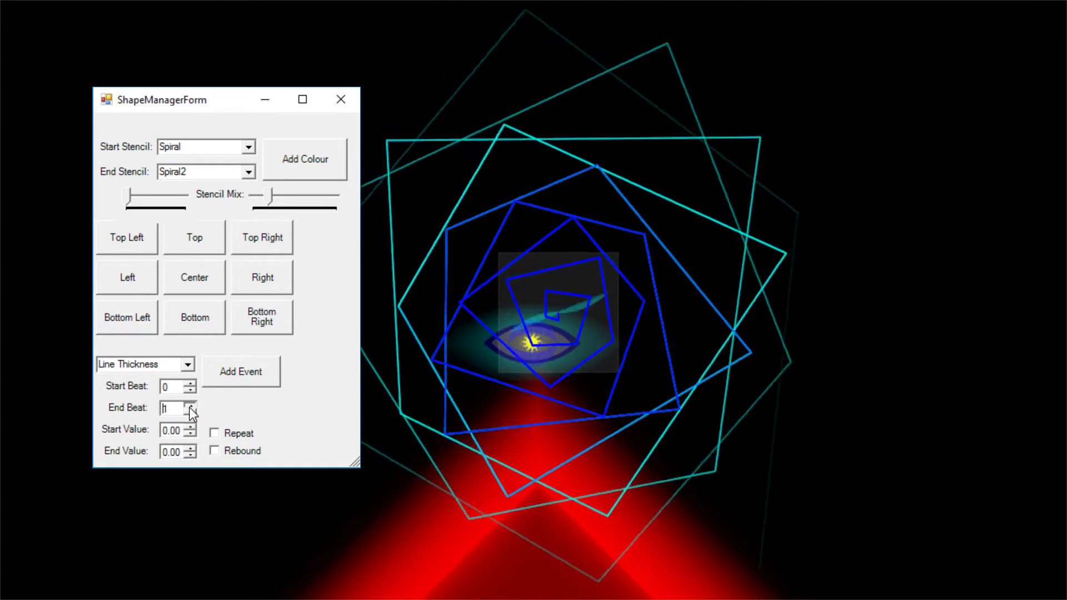
pyautogui.click(190, 405)
pyautogui.click(189, 406)
pyautogui.click(190, 406)
pyautogui.click(189, 406)
pyautogui.click(189, 405)
pyautogui.click(190, 406)
pyautogui.click(191, 406)
pyautogui.click(190, 406)
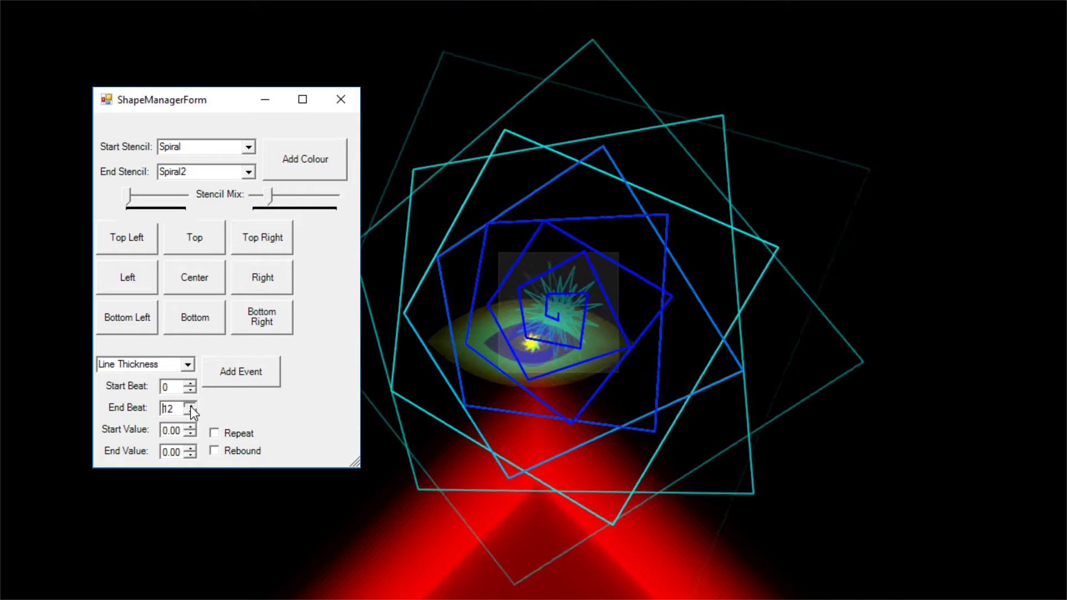
pyautogui.click(191, 406)
pyautogui.click(190, 406)
pyautogui.click(190, 406)
pyautogui.click(191, 406)
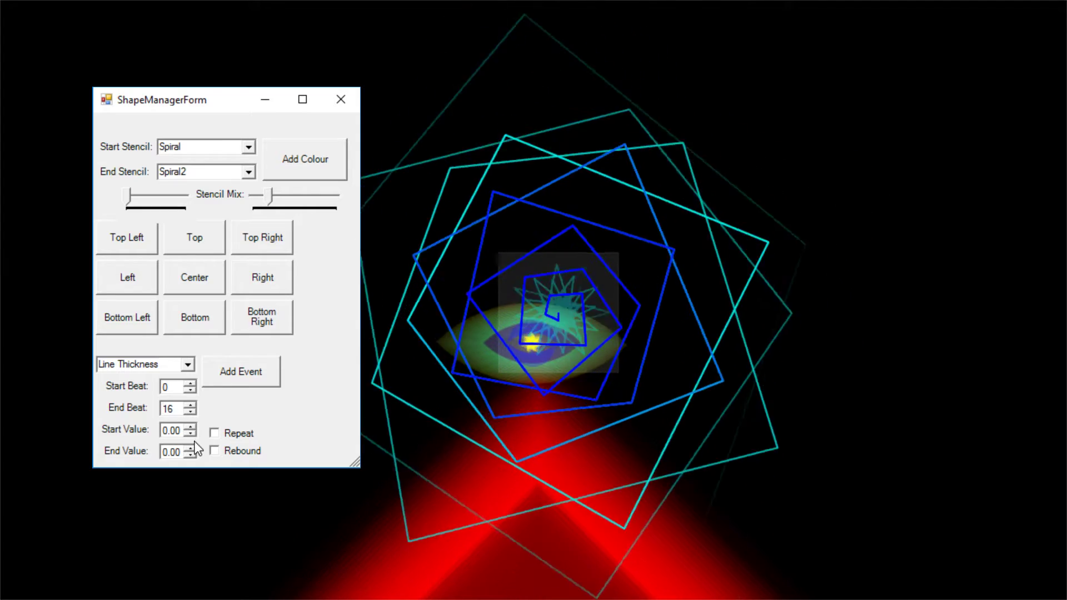
# Set the event's end value to 1, enable Repeat and Rebound, and add it to the spiral.
pyautogui.click(191, 449)
pyautogui.click(214, 433)
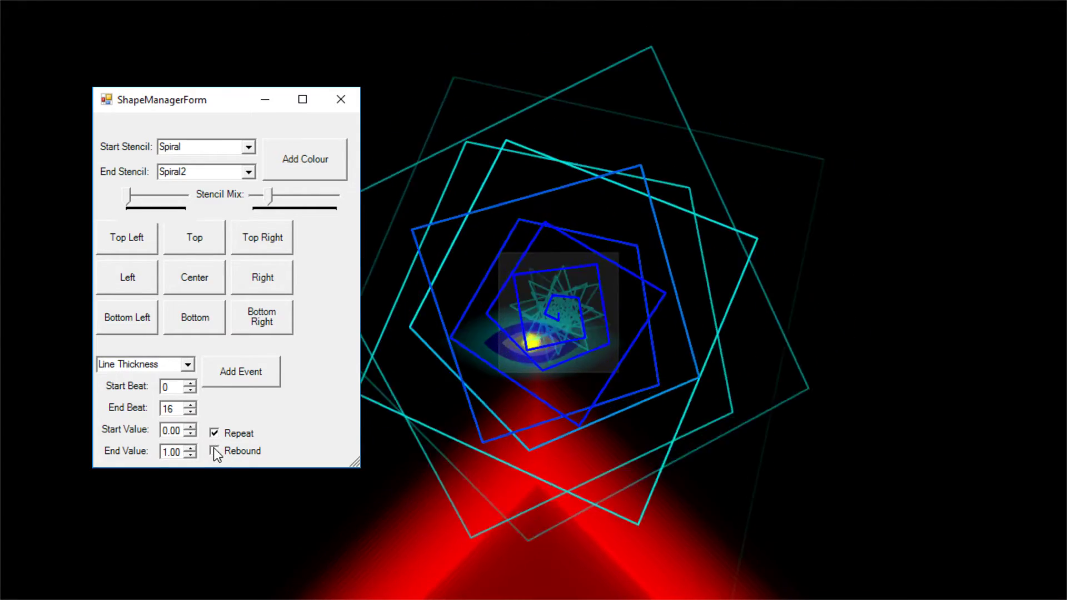
pyautogui.click(214, 451)
pyautogui.click(269, 373)
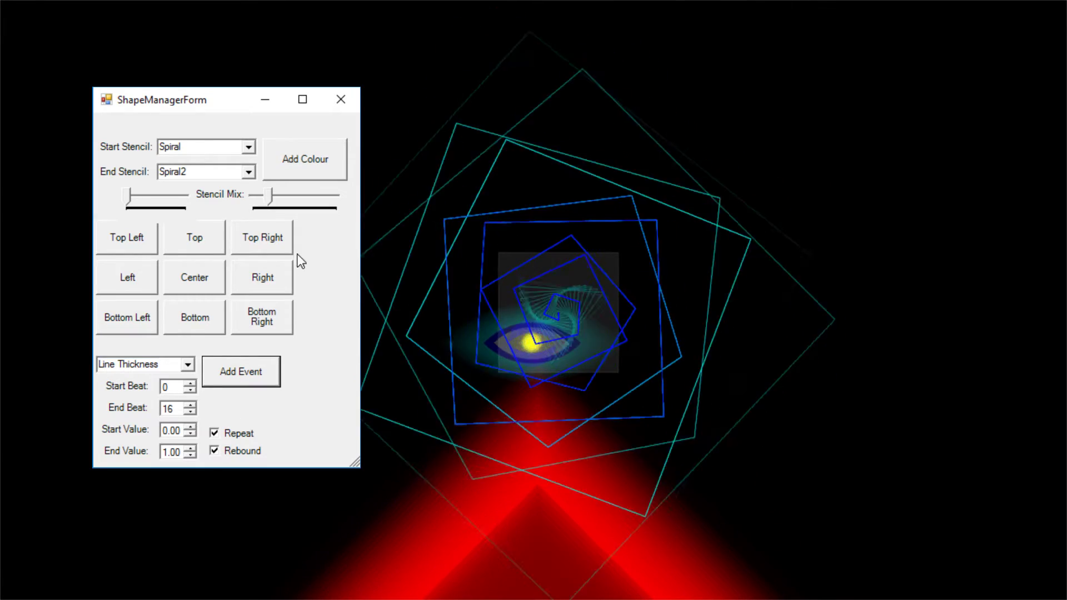
# Add a Shape Value event to the spiral with end beat 100, end value 10, Repeat and Rebound enabled, and close its settings.
pyautogui.click(340, 99)
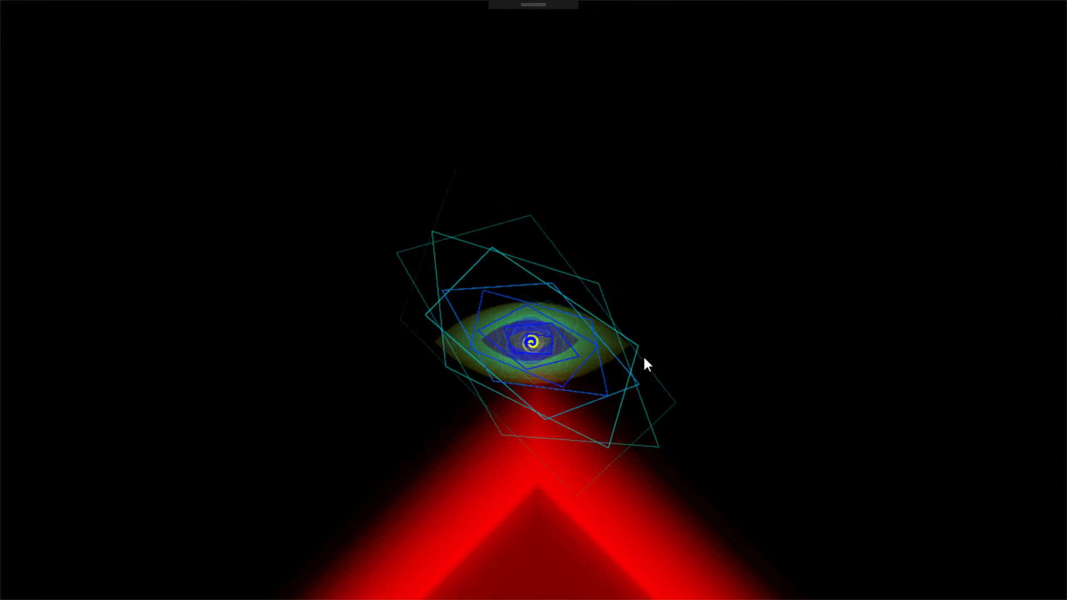
pyautogui.click(627, 364)
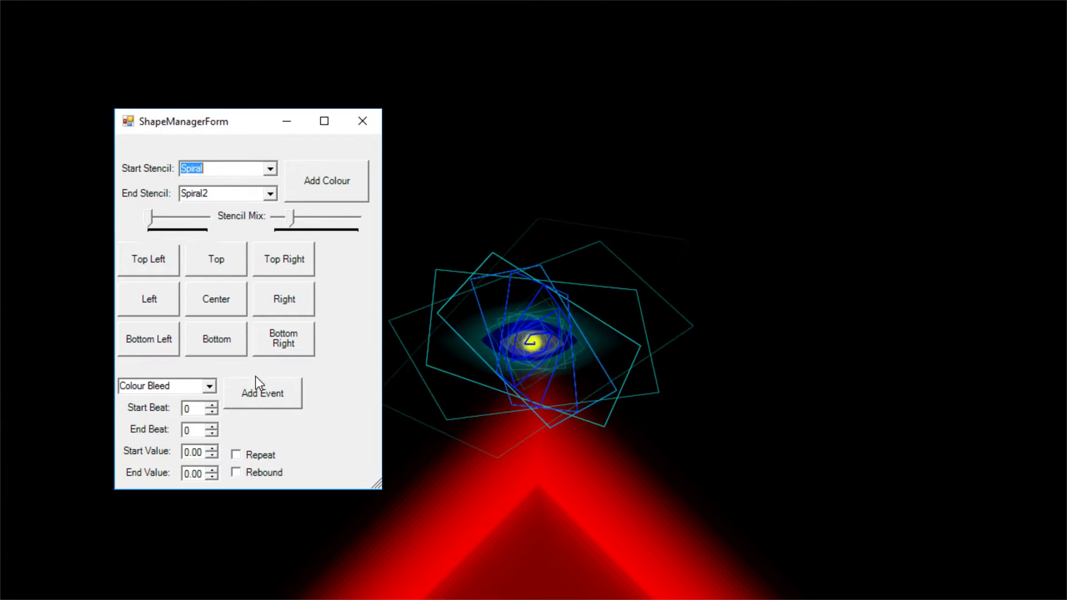
pyautogui.click(210, 388)
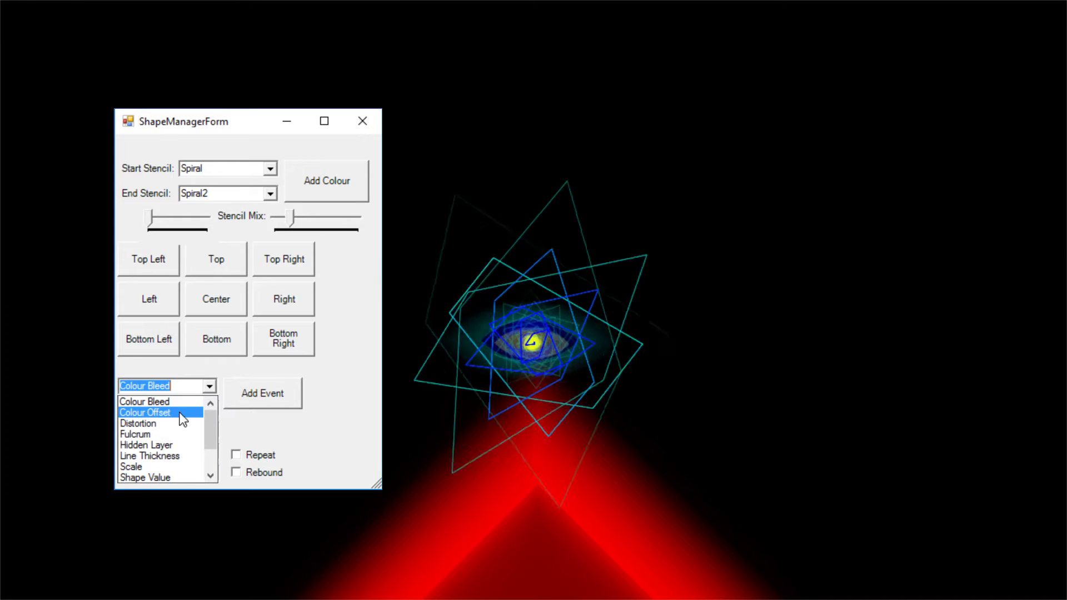
pyautogui.scroll(-2, 183, 420)
pyautogui.click(175, 434)
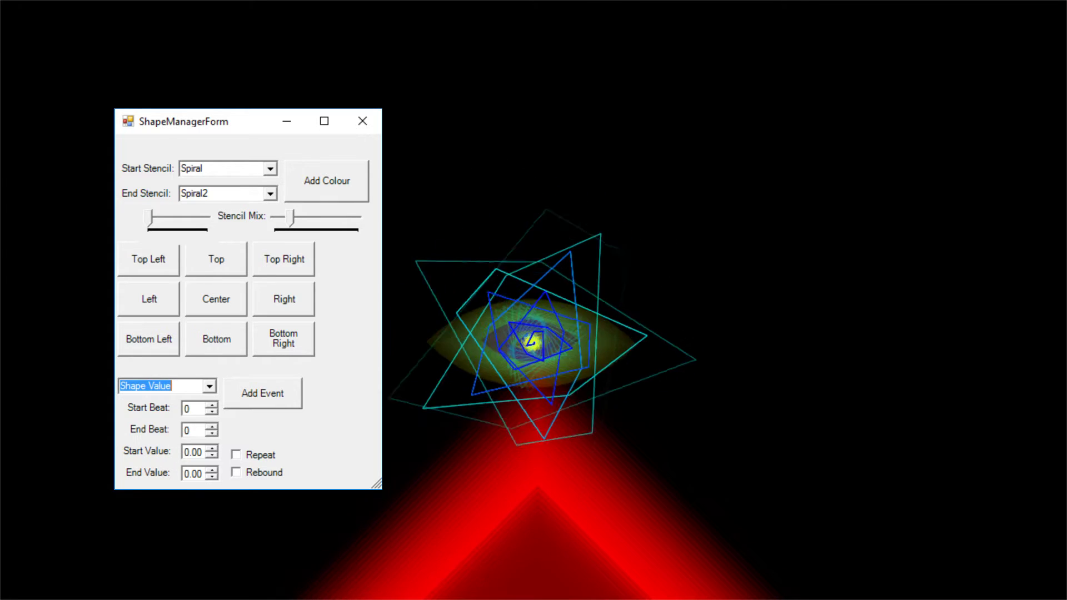
pyautogui.doubleClick(191, 430)
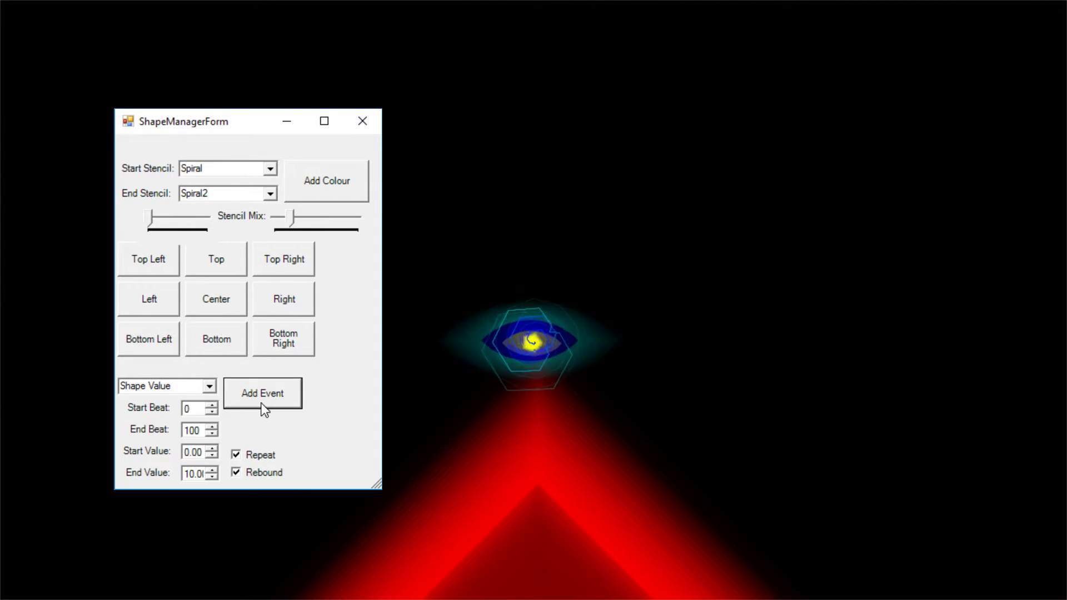
pyautogui.click(356, 124)
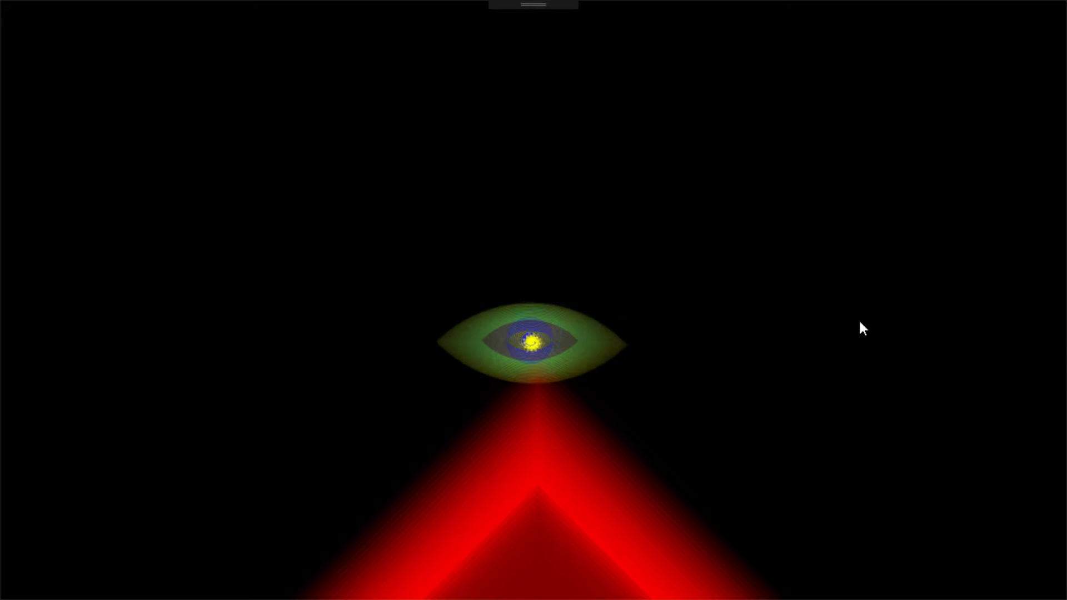
# Spawn a new circle shape, place it to the upper left of the eye, and open its settings.
pyautogui.moveTo(610, 342); pyautogui.dragTo(612, 345)
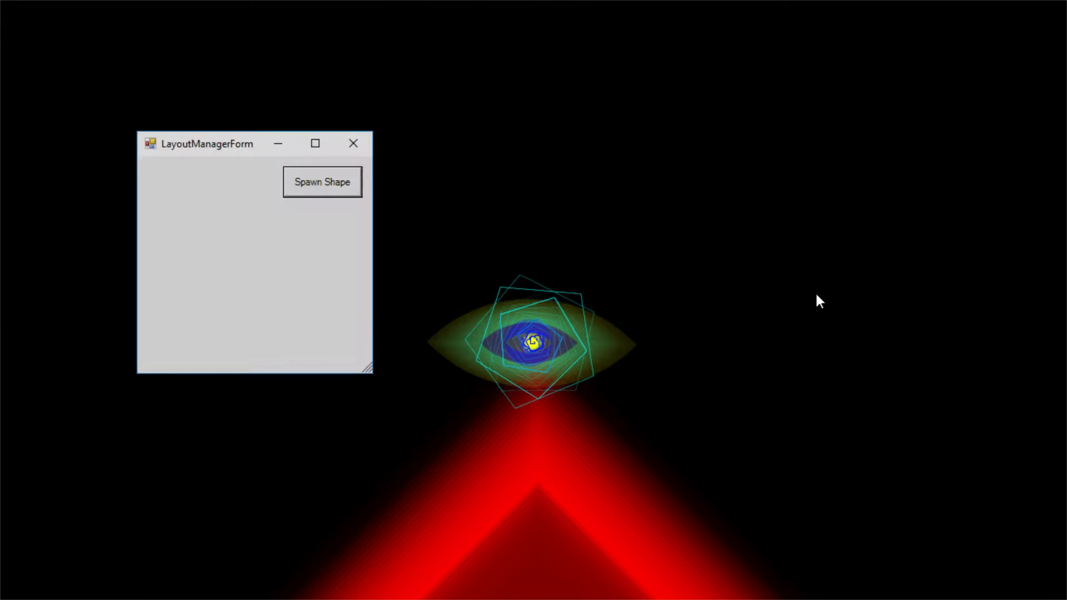
pyautogui.click(341, 191)
pyautogui.click(358, 148)
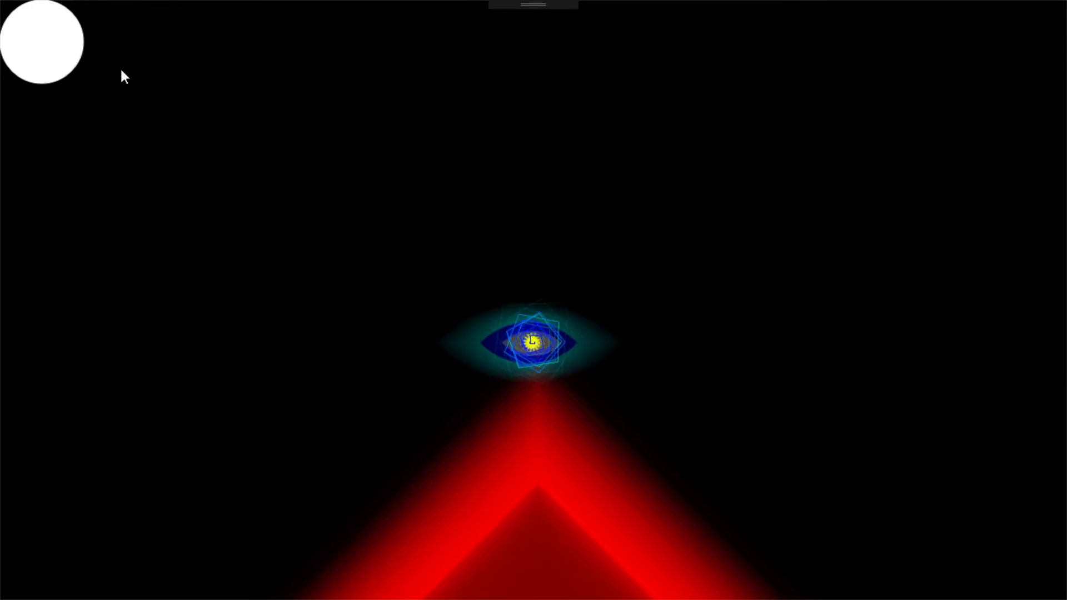
pyautogui.moveTo(61, 52); pyautogui.dragTo(193, 221)
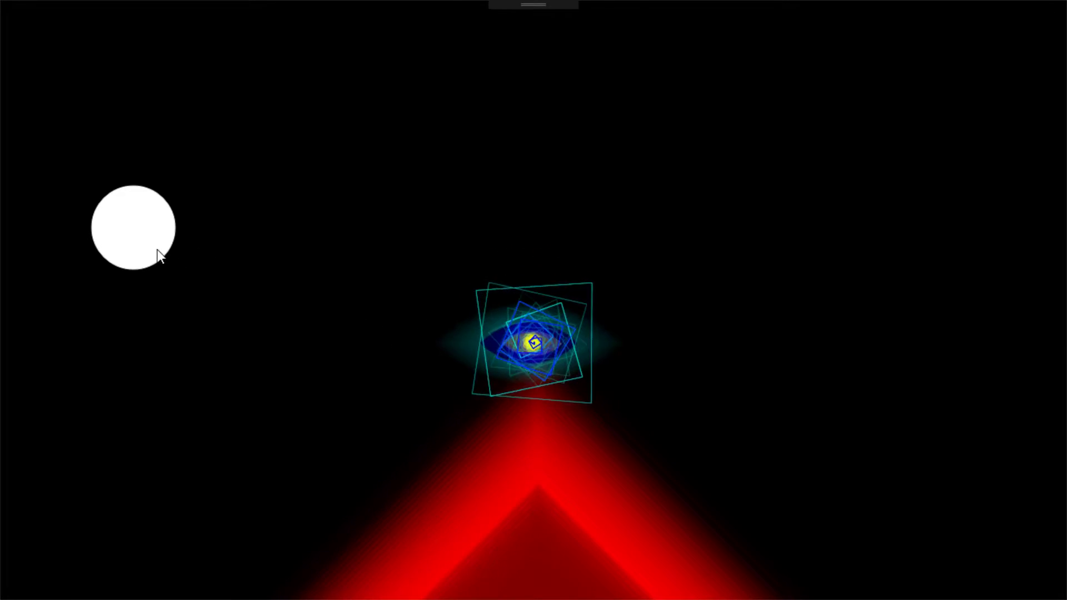
pyautogui.moveTo(157, 255); pyautogui.dragTo(233, 232)
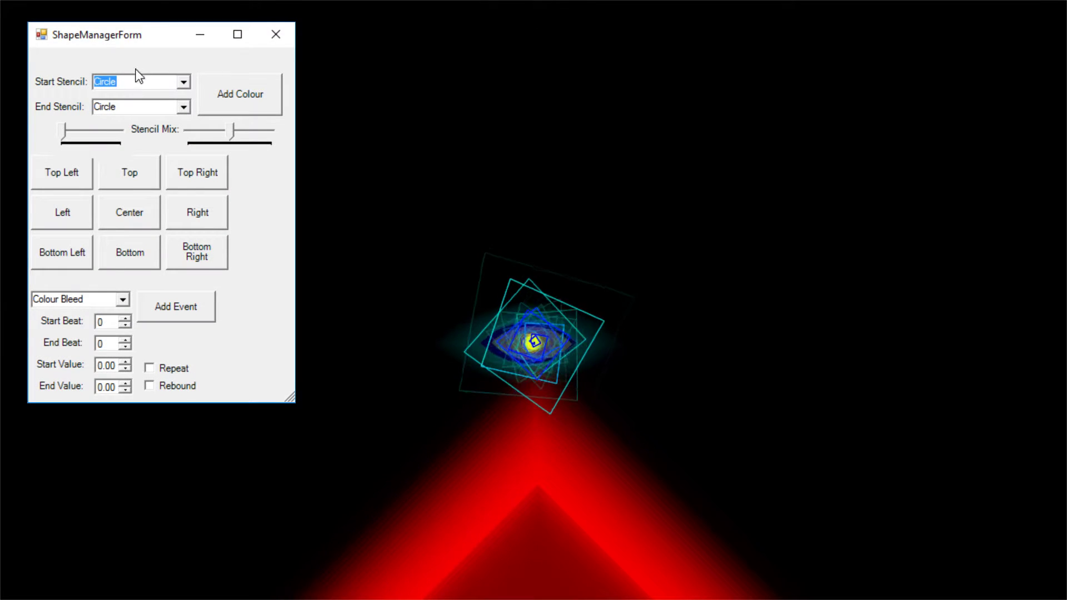
# Set the new shape's start stencil to Star and its end stencil to Diamond.
pyautogui.moveTo(126, 42); pyautogui.dragTo(128, 142)
pyautogui.click(185, 182)
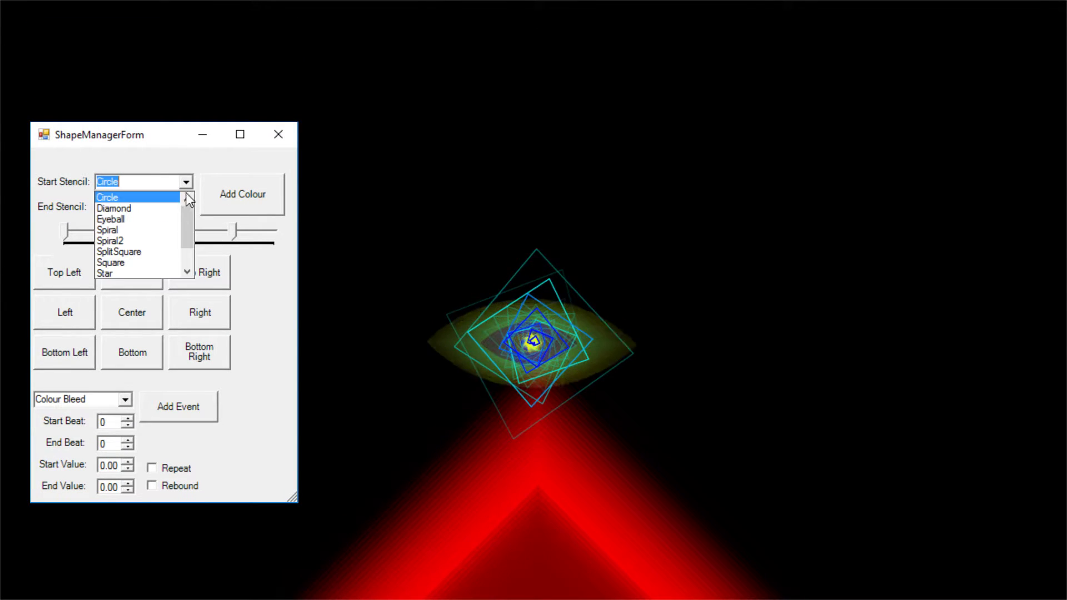
pyautogui.scroll(-1, 171, 236)
pyautogui.click(142, 240)
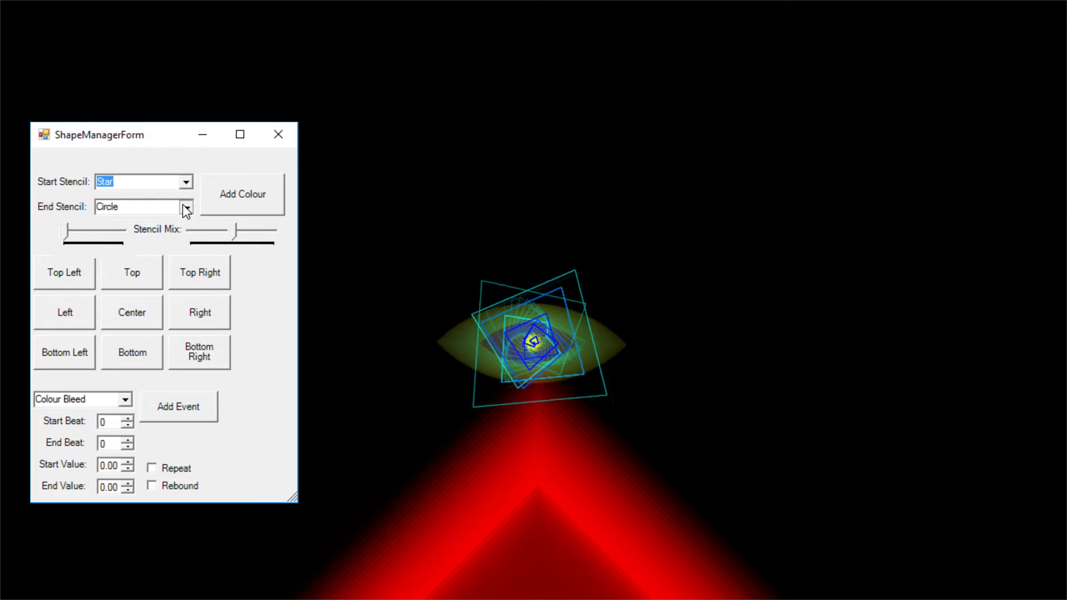
pyautogui.click(186, 207)
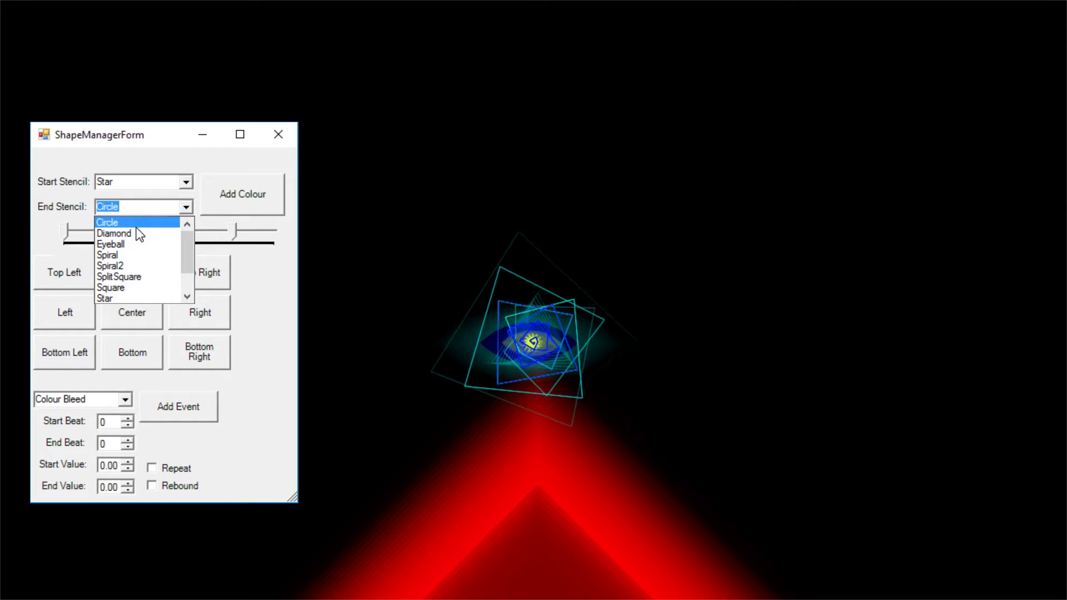
pyautogui.click(137, 234)
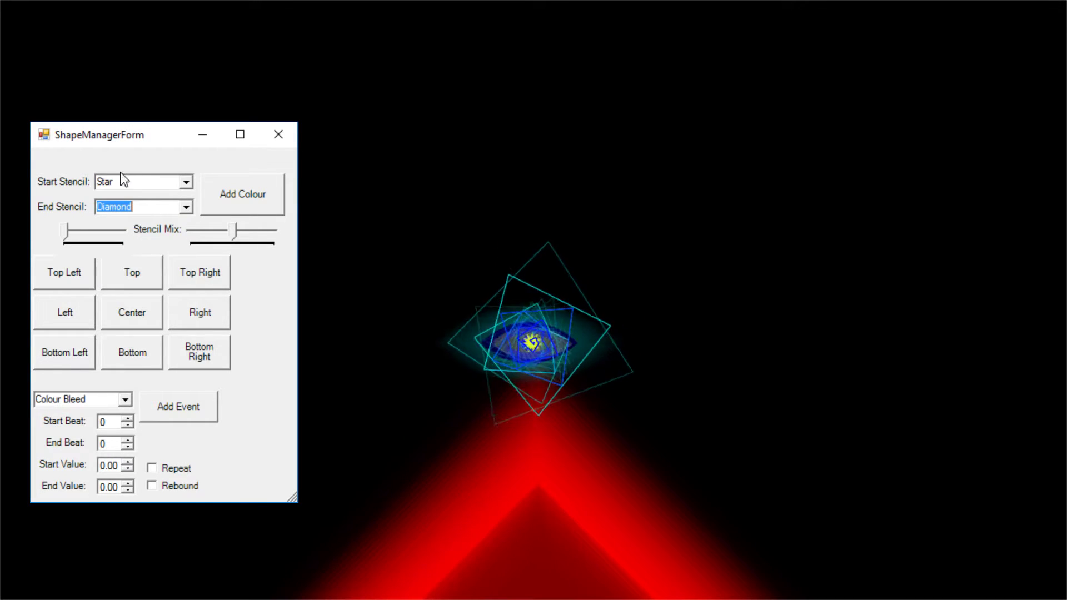
# Move the settings window off the shape and add a bright green colour named "answer" to it.
pyautogui.moveTo(119, 142); pyautogui.dragTo(352, 119)
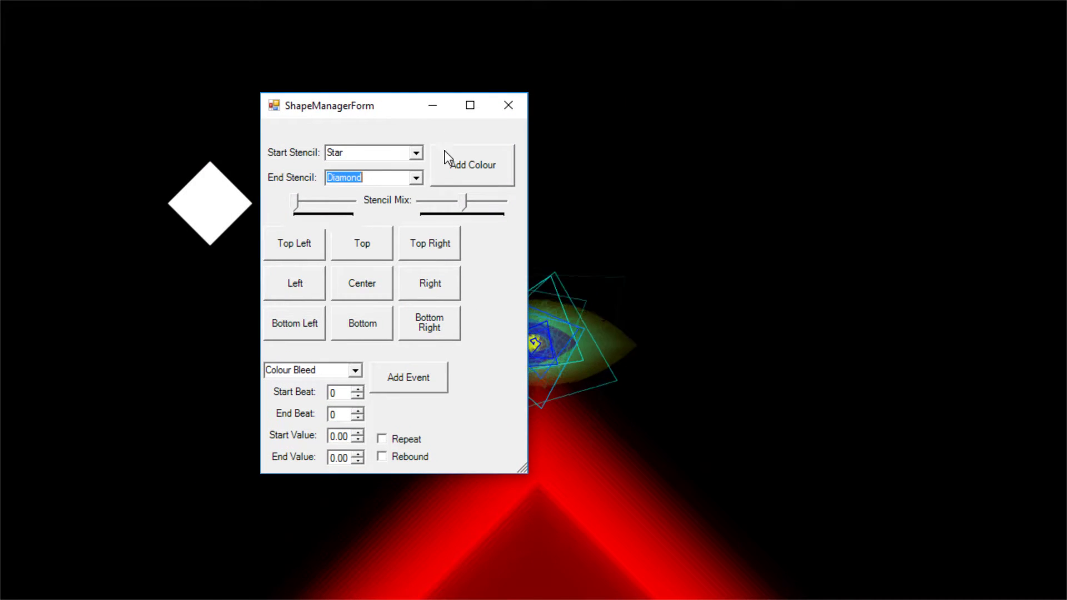
pyautogui.click(443, 157)
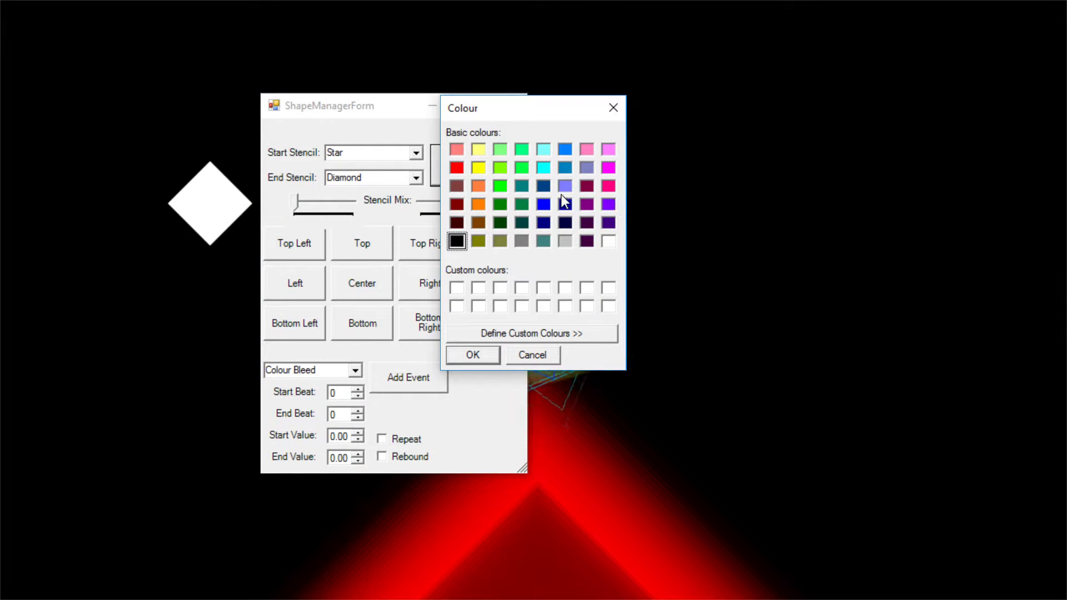
pyautogui.click(544, 167)
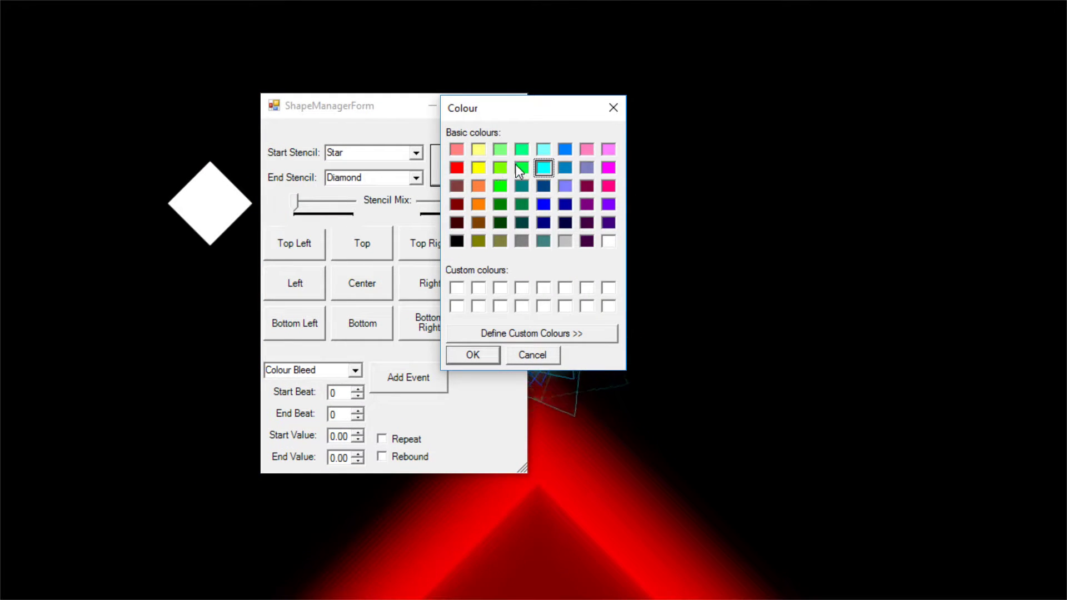
pyautogui.click(476, 357)
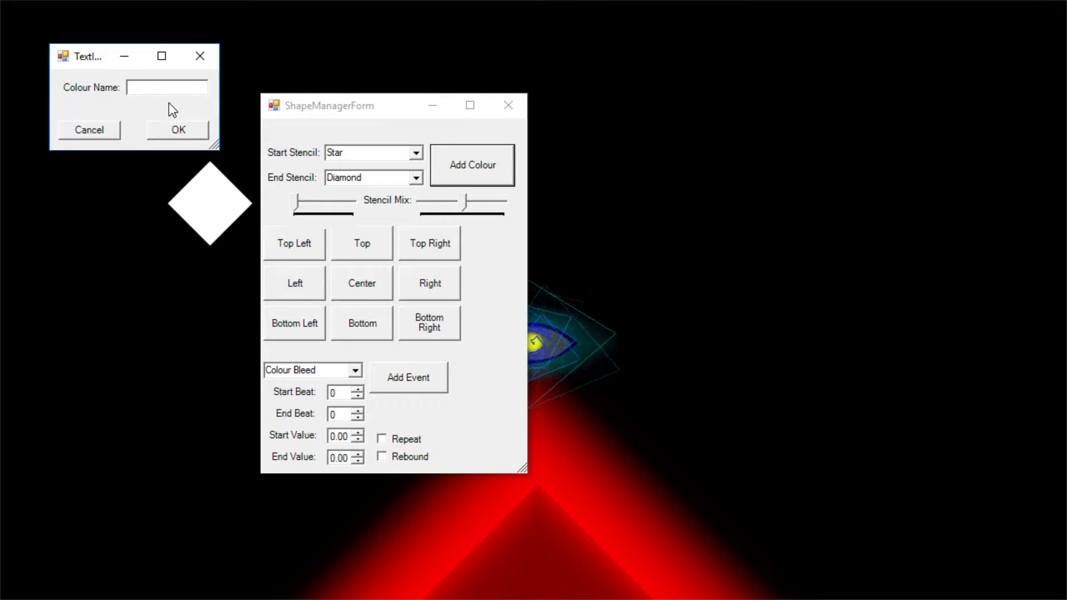
pyautogui.write('answer')
pyautogui.click(178, 134)
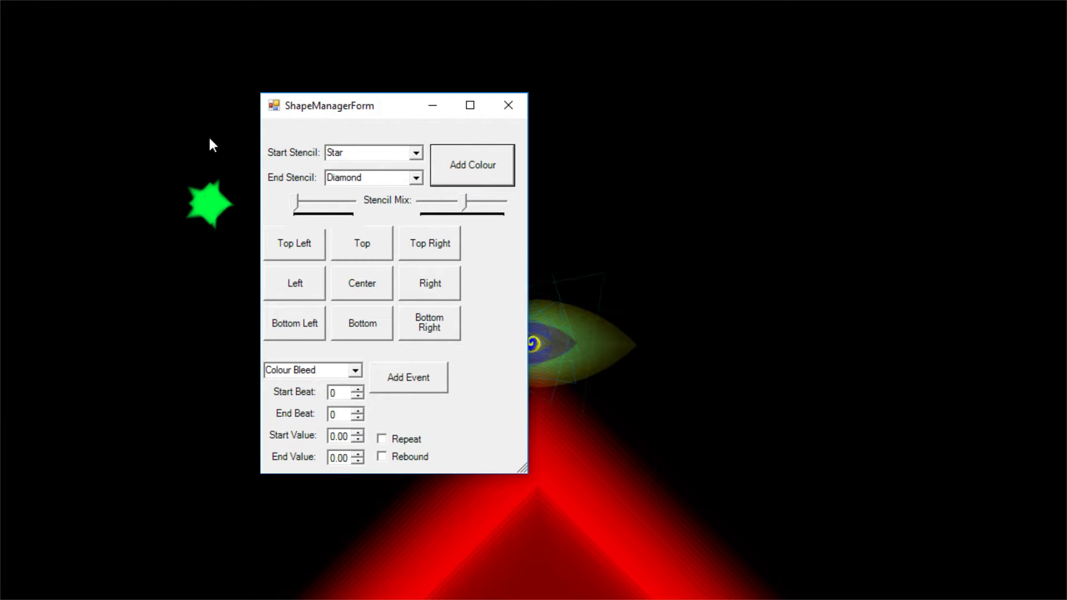
# Add a second, darker green colour named "reetet" to the star and diamond shape.
pyautogui.click(442, 177)
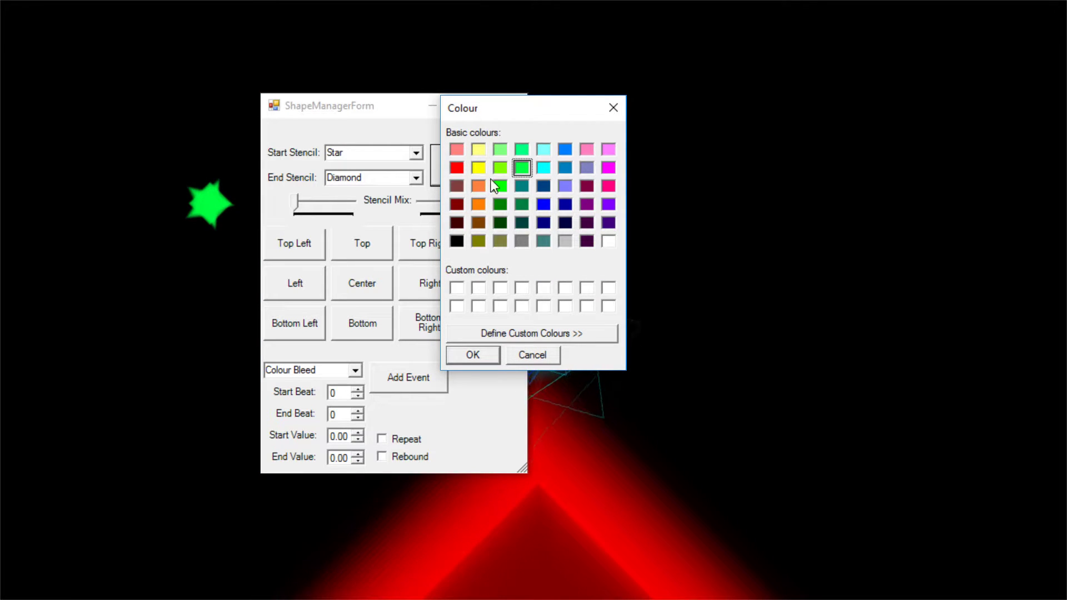
pyautogui.click(500, 205)
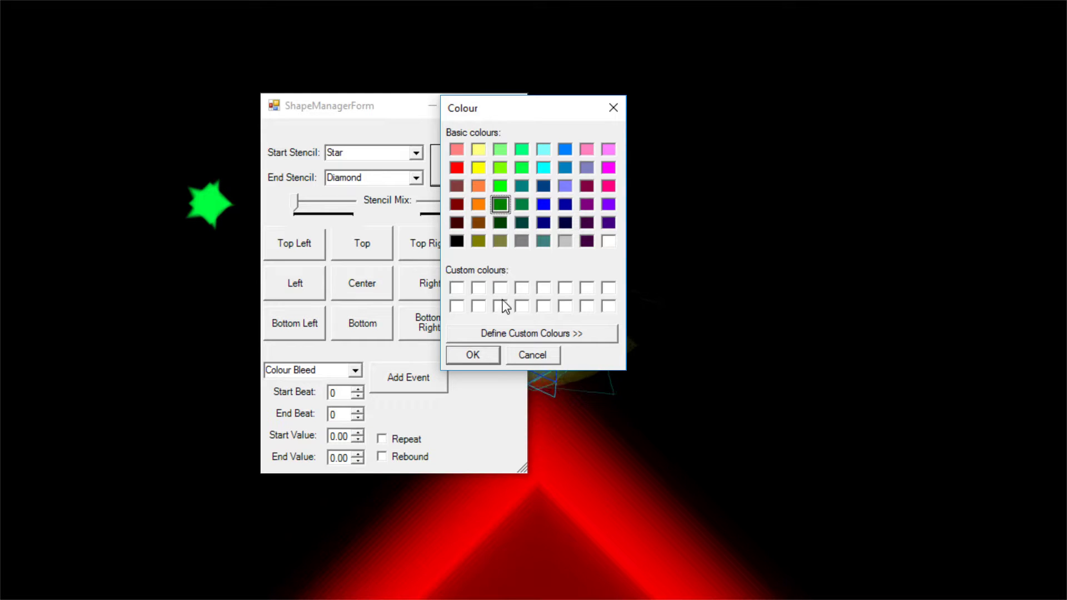
pyautogui.click(493, 358)
pyautogui.write('reetet')
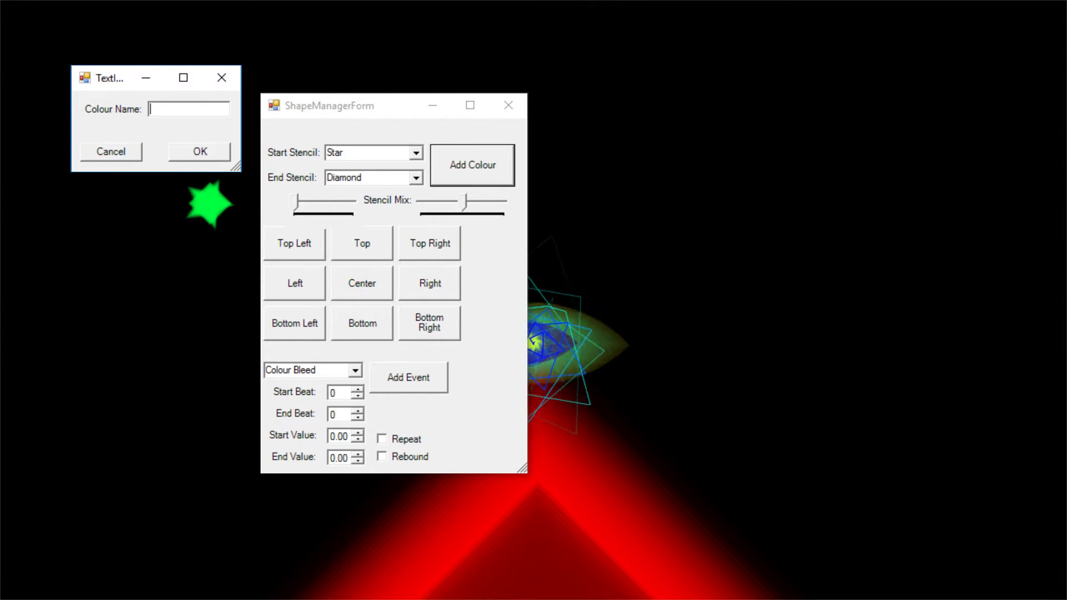
pyautogui.click(201, 152)
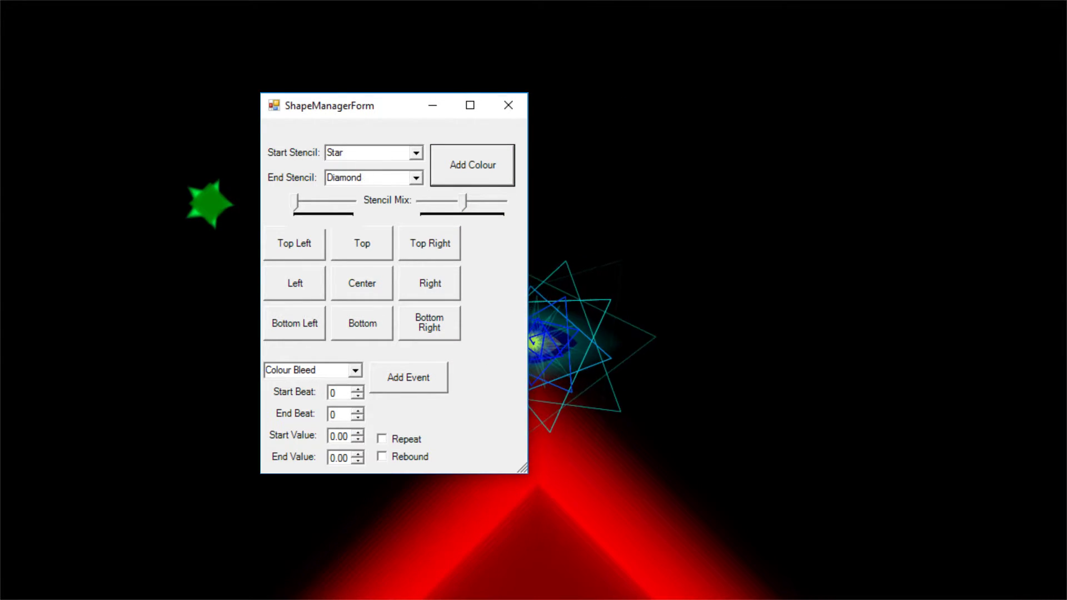
# Raise the unlabelled slider to maximum, lower the Stencil Mix slightly, and close the green shape's settings.
pyautogui.moveTo(298, 203); pyautogui.dragTo(351, 204)
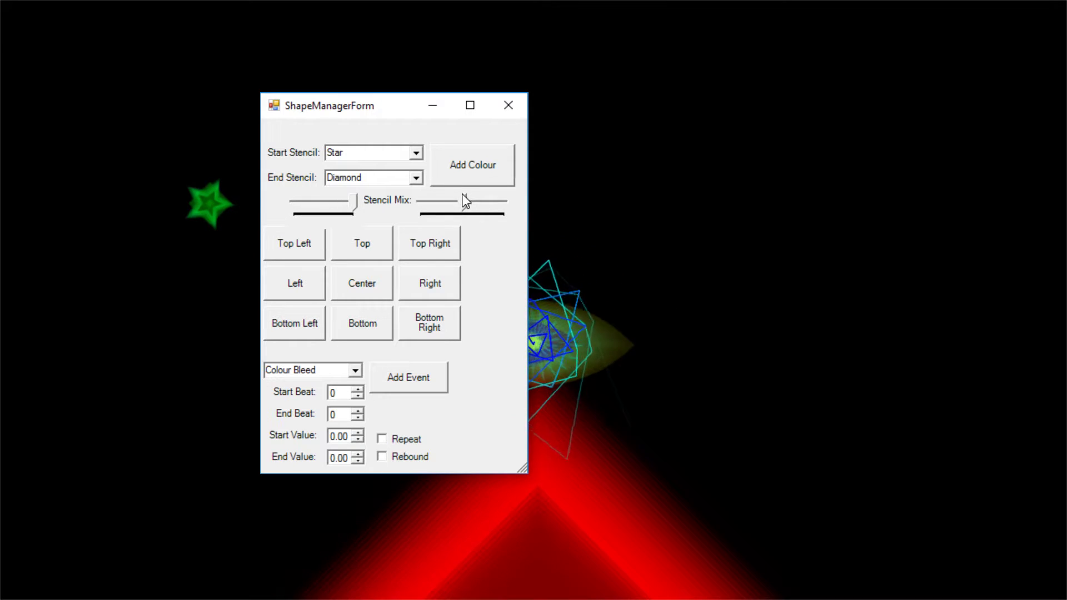
pyautogui.moveTo(466, 204); pyautogui.dragTo(446, 225)
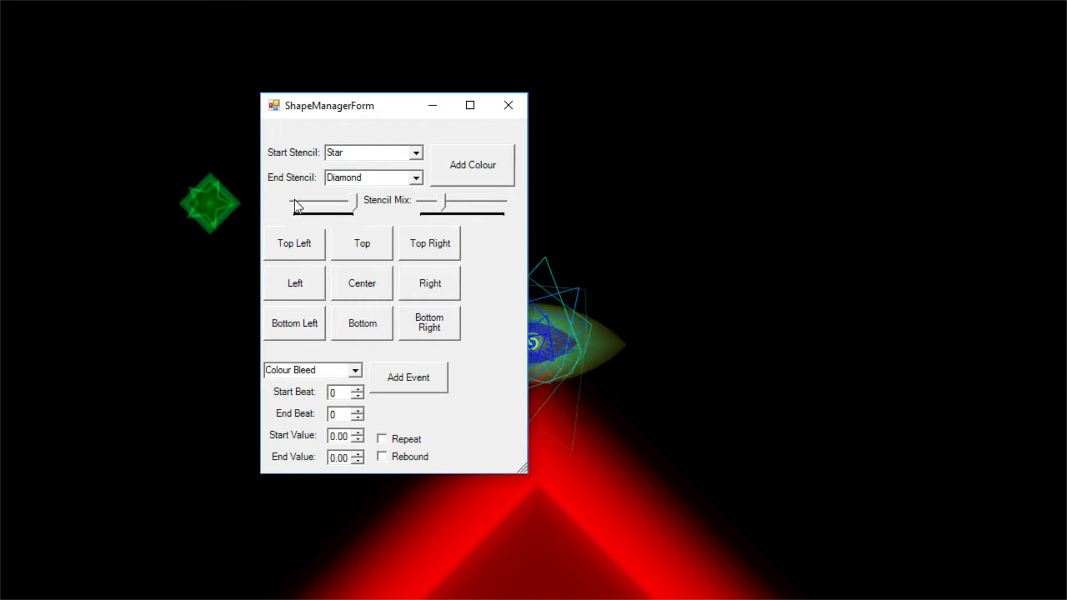
pyautogui.click(507, 106)
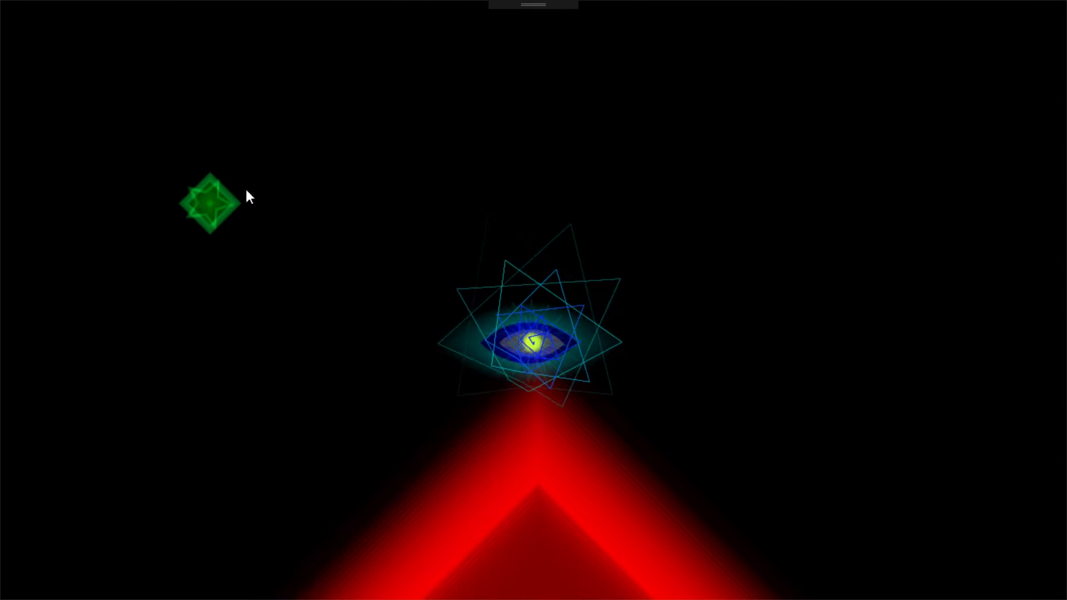
# Enlarge the green shape and swap its stencils, with Diamond as the start stencil and Star as the end stencil.
pyautogui.moveTo(226, 208); pyautogui.dragTo(247, 222)
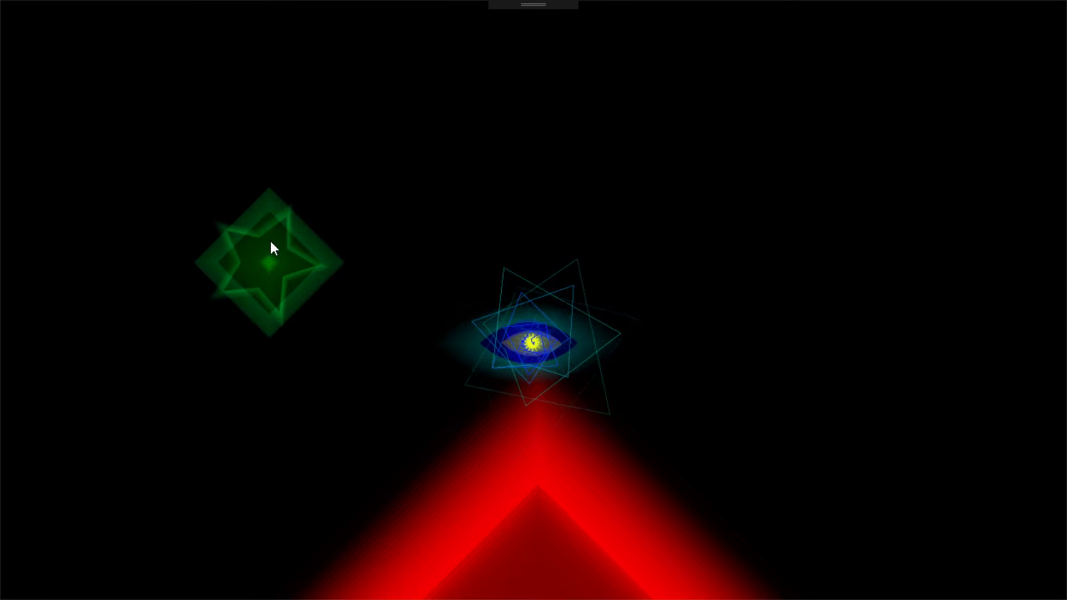
pyautogui.doubleClick(268, 258)
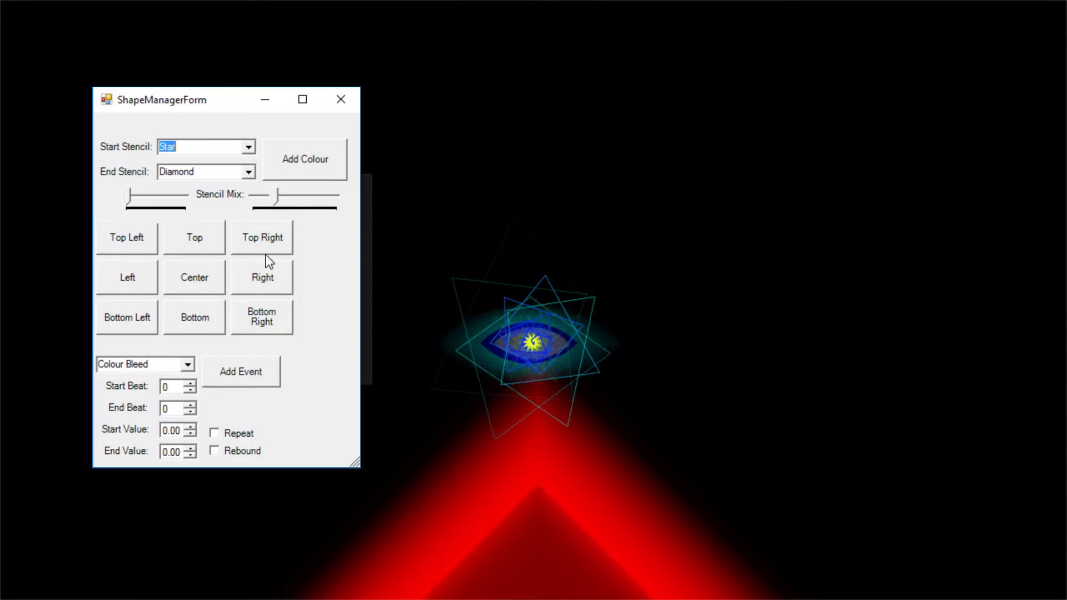
pyautogui.click(248, 147)
pyautogui.scroll(1, 239, 203)
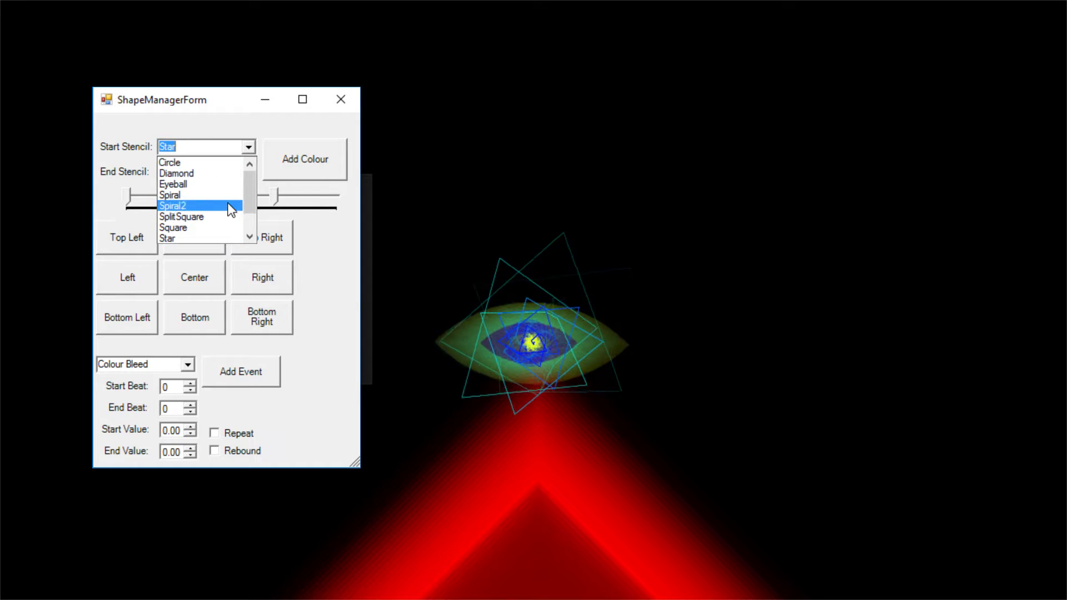
pyautogui.click(200, 173)
pyautogui.click(248, 172)
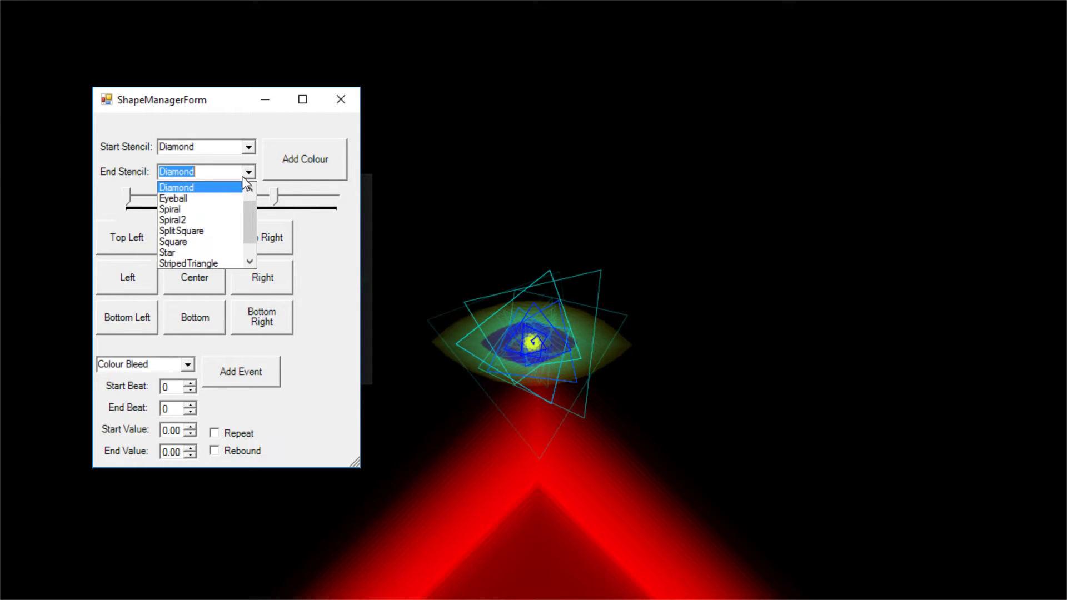
pyautogui.scroll(-1, 209, 222)
pyautogui.click(194, 231)
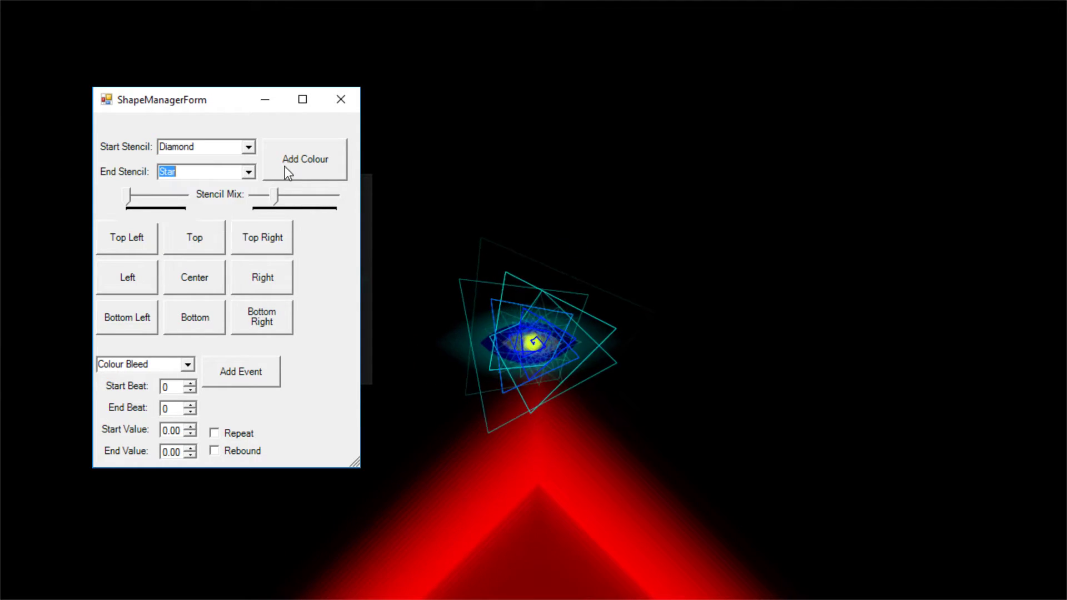
pyautogui.click(342, 100)
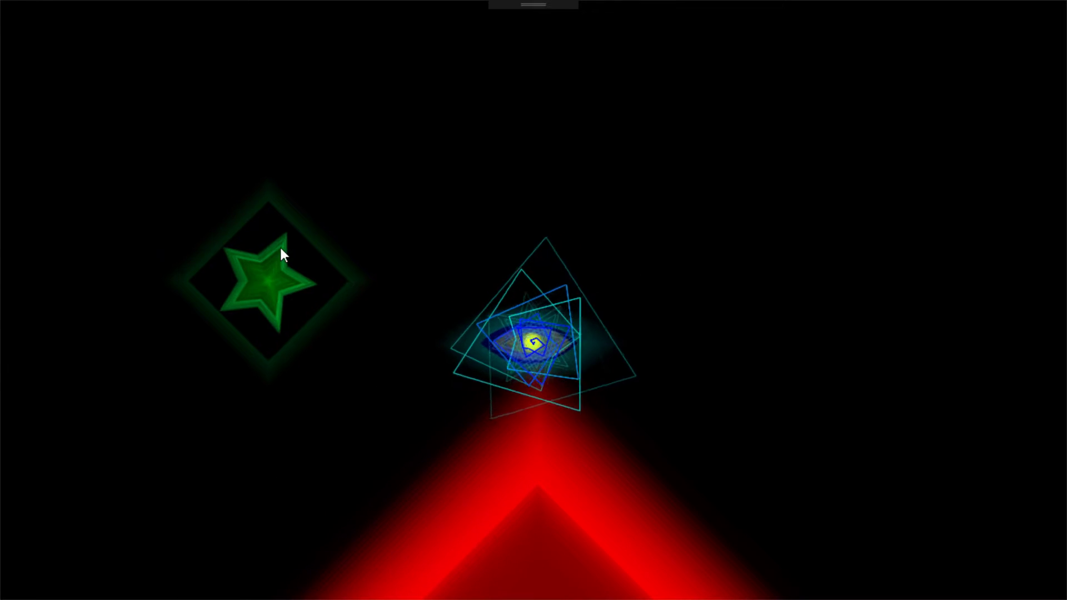
# Reopen the green shape's settings, move the window off the shape, and raise the Stencil Mix slightly.
pyautogui.click(279, 265)
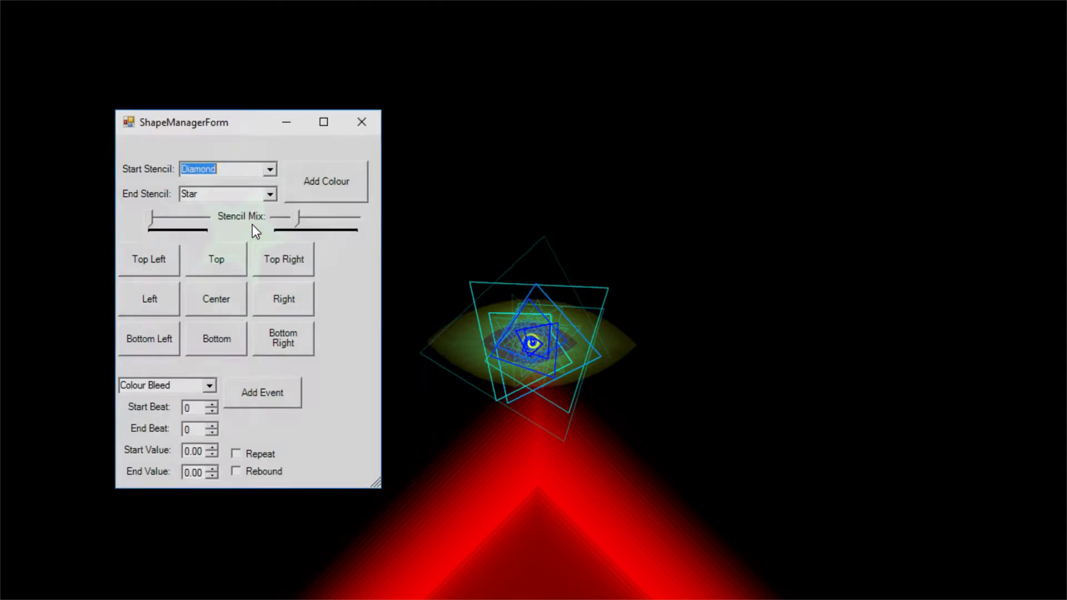
pyautogui.moveTo(237, 127); pyautogui.dragTo(423, 109)
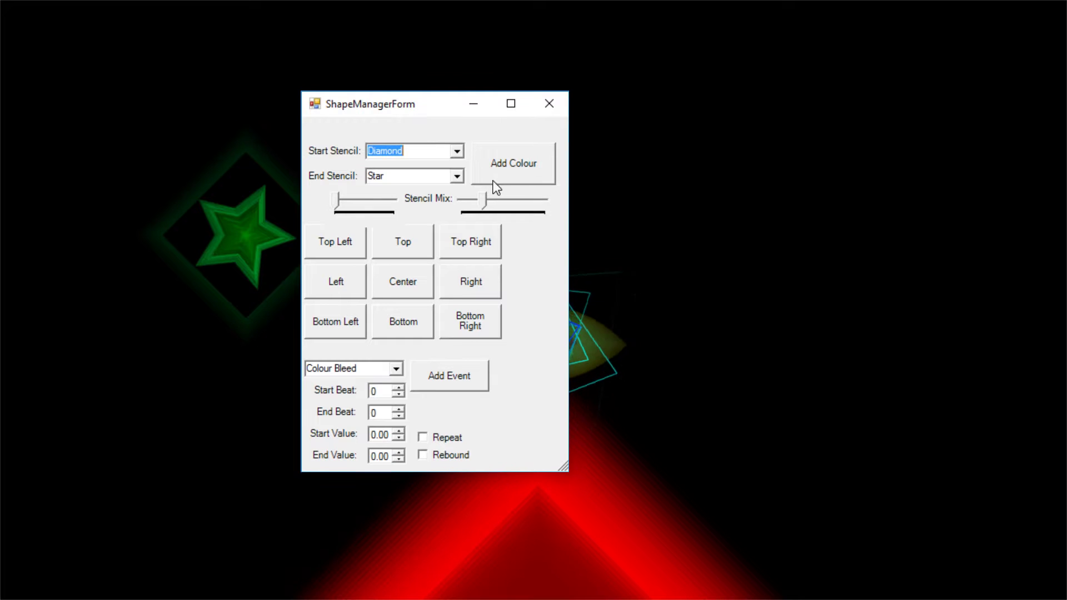
pyautogui.moveTo(481, 206)
pyautogui.mouseDown()
pyautogui.moveTo(542, 206)
pyautogui.moveTo(466, 216)
pyautogui.moveTo(497, 210)
pyautogui.mouseUp()
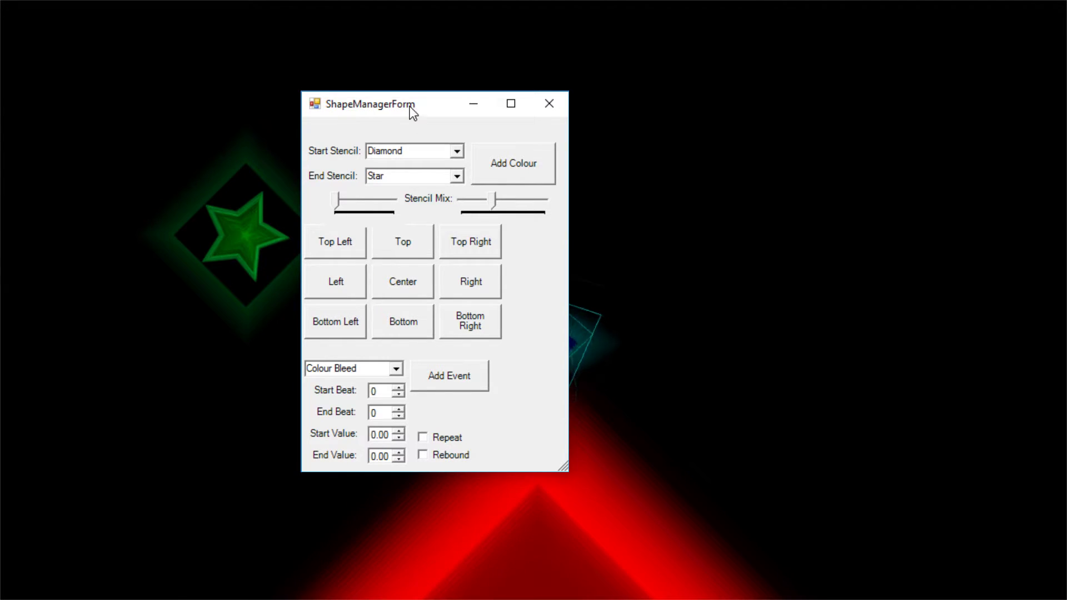
# Add a repeating, rebounding Colour Offset event to the green shape from beat 0 to 8 with values 0.00 to 1.00.
pyautogui.moveTo(412, 113); pyautogui.dragTo(796, 87)
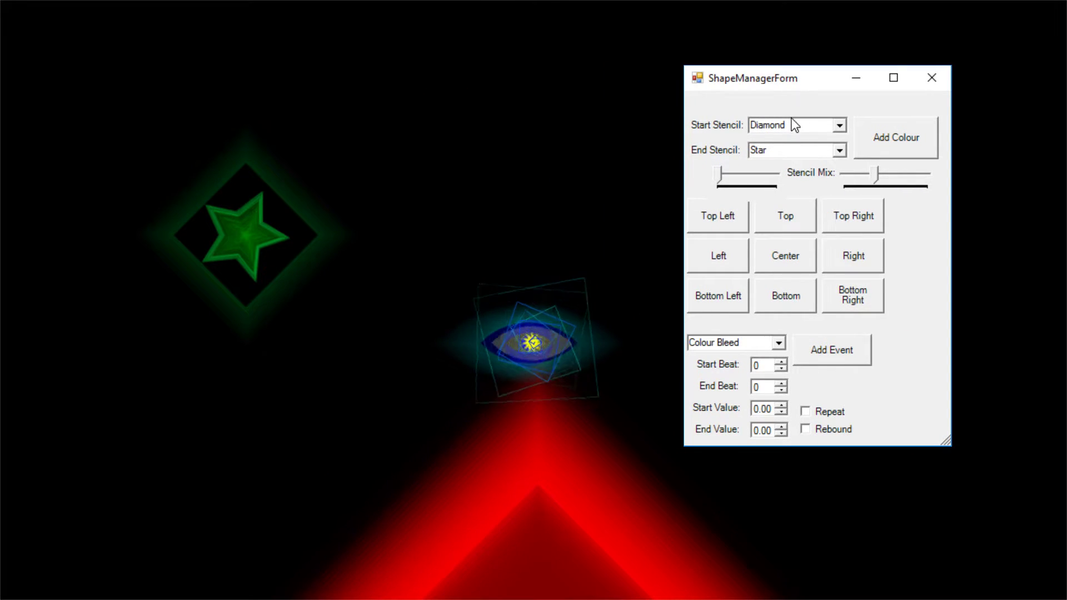
pyautogui.click(782, 344)
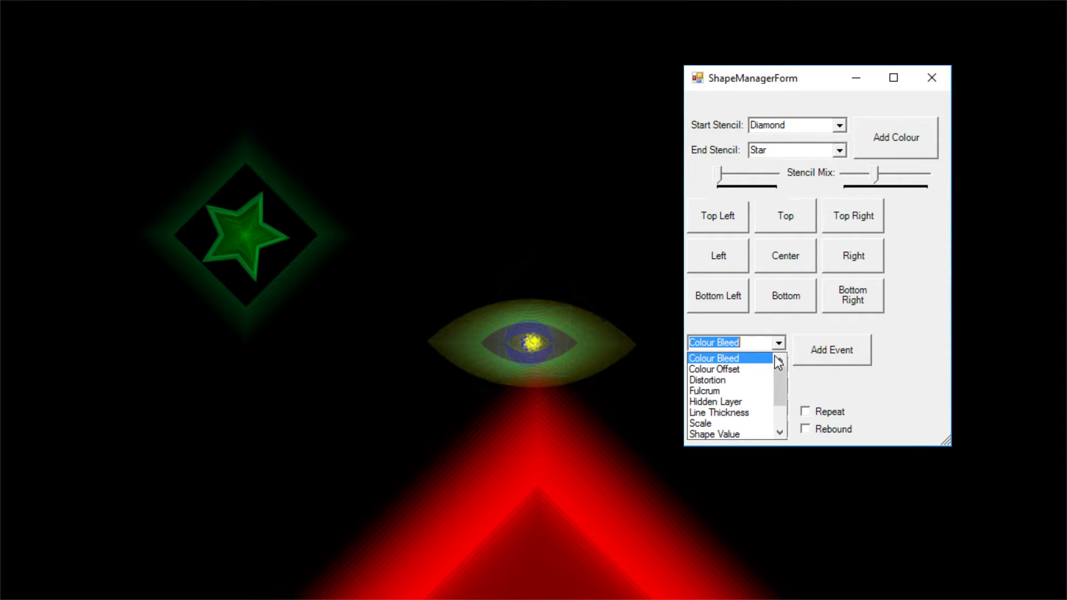
pyautogui.click(758, 372)
pyautogui.tripleClick(781, 384)
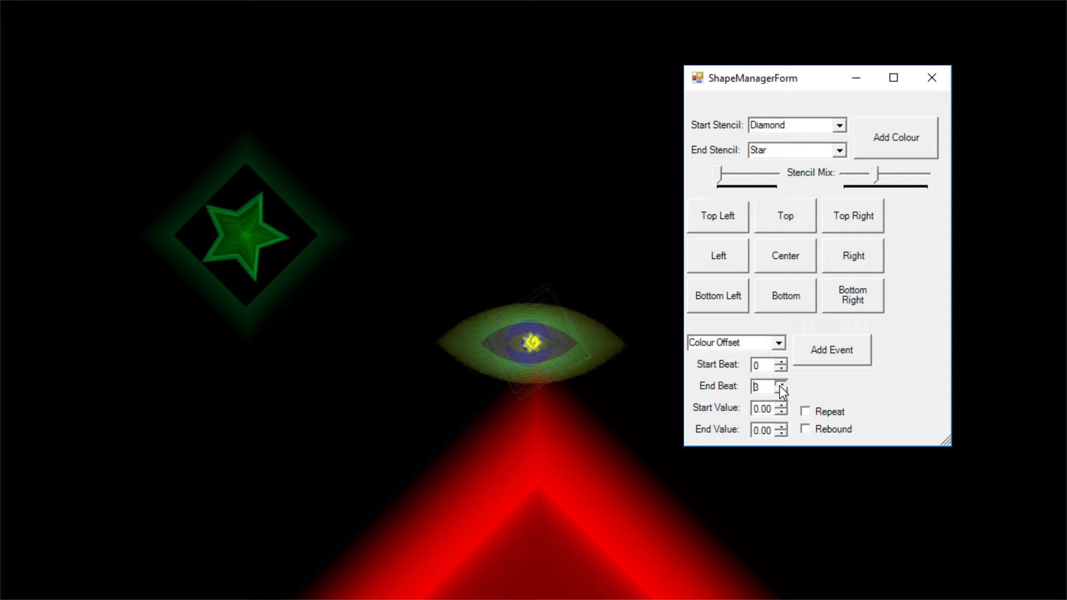
pyautogui.doubleClick(781, 385)
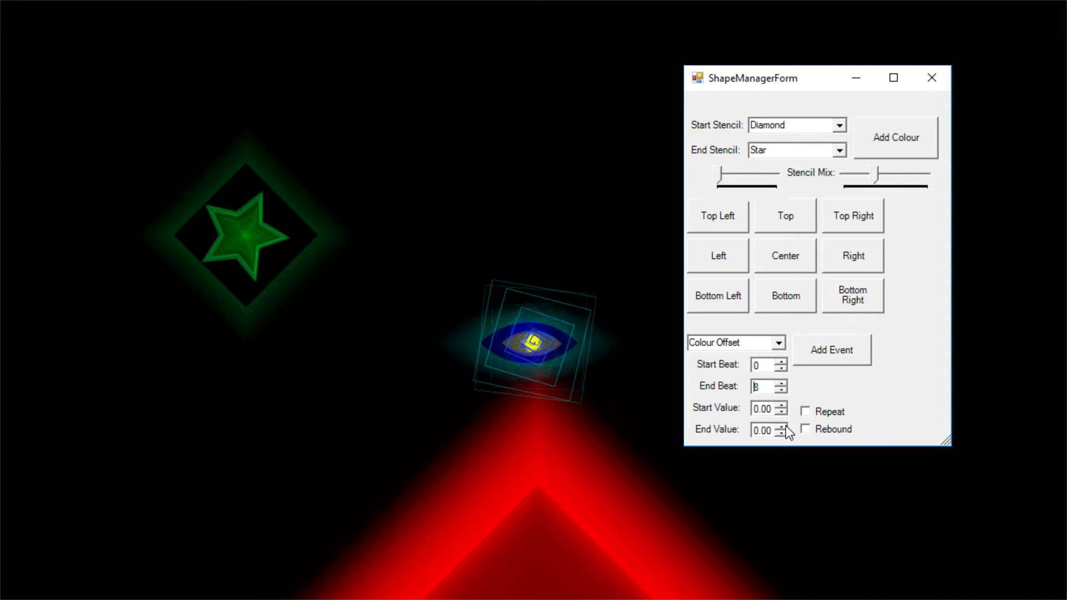
pyautogui.click(824, 360)
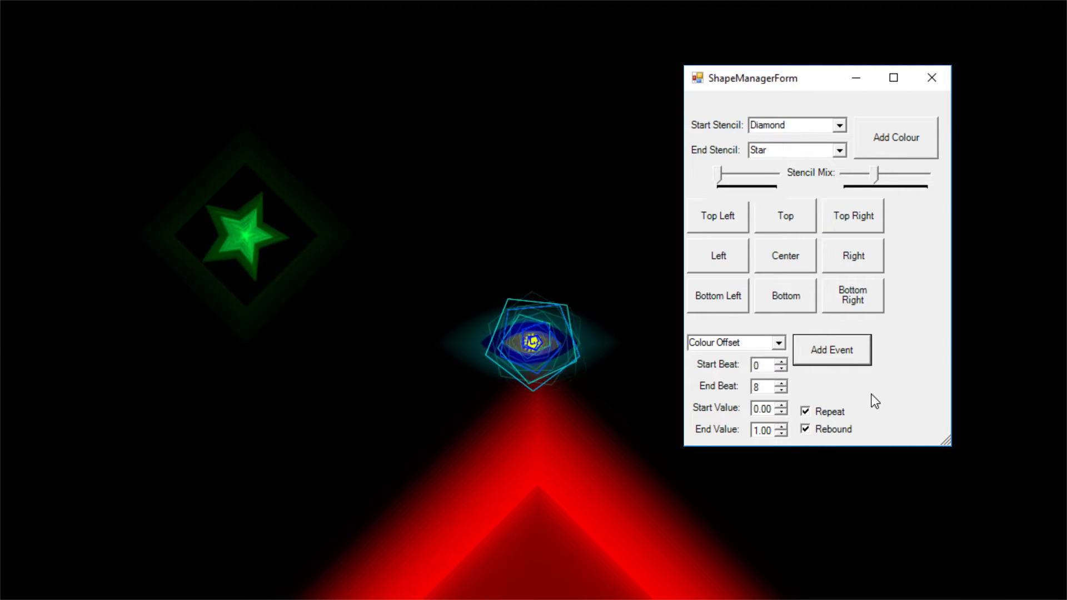
# Add a repeating, rebounding Fulcrum event to the green shape from beat 0 to 4 with values 0.00 to 1.00.
pyautogui.click(784, 348)
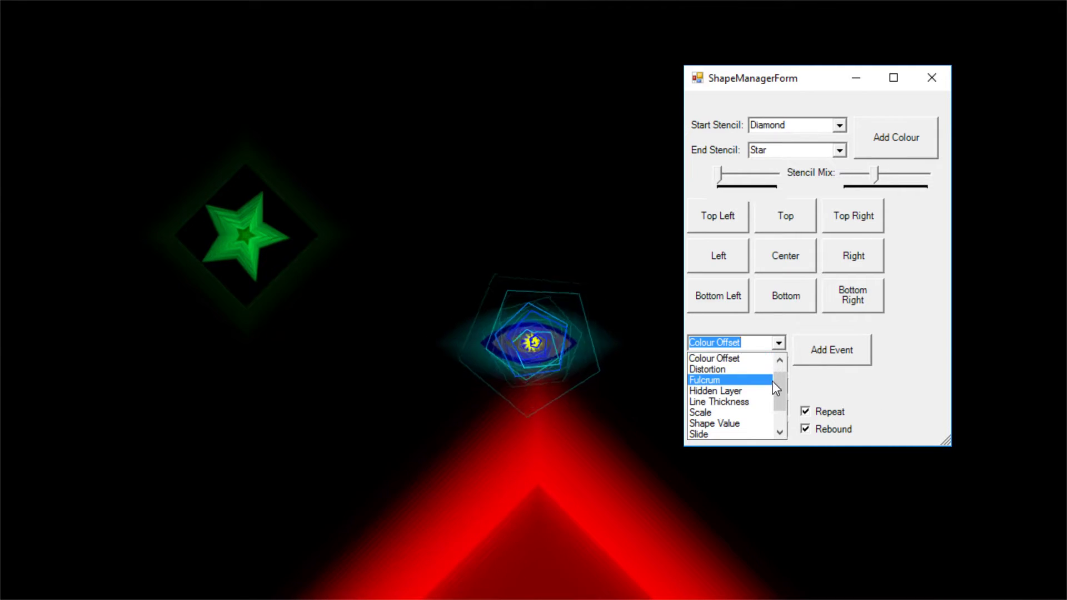
pyautogui.scroll(1, 771, 382)
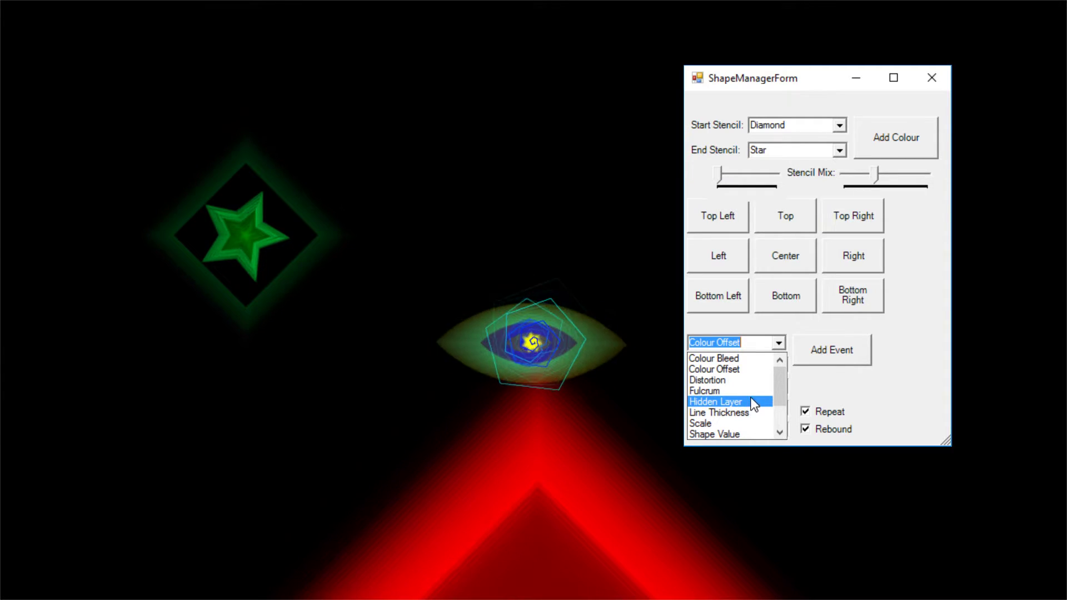
pyautogui.click(750, 392)
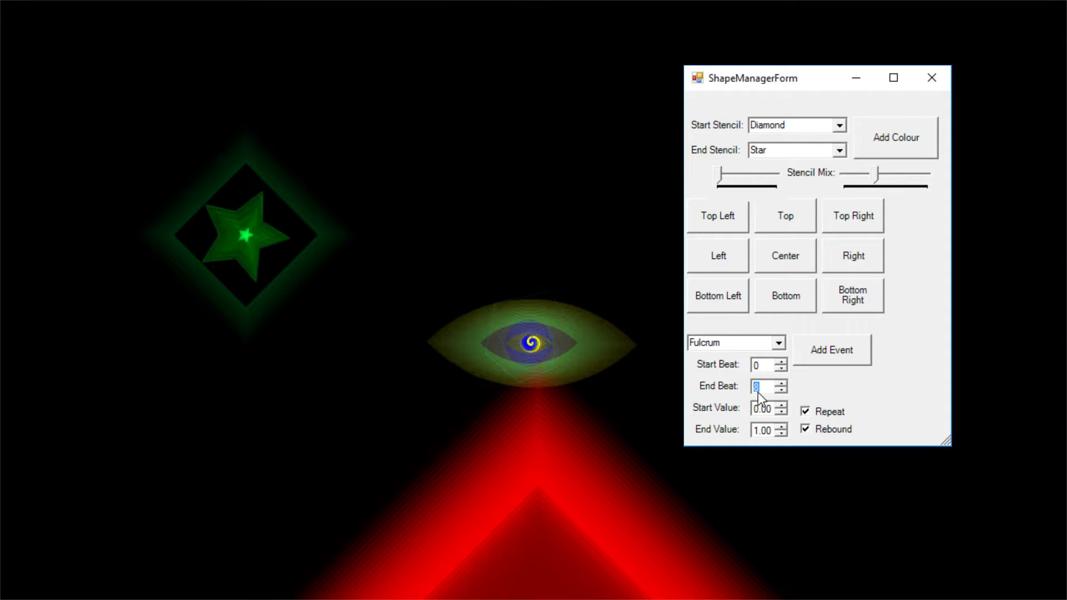
pyautogui.click(830, 358)
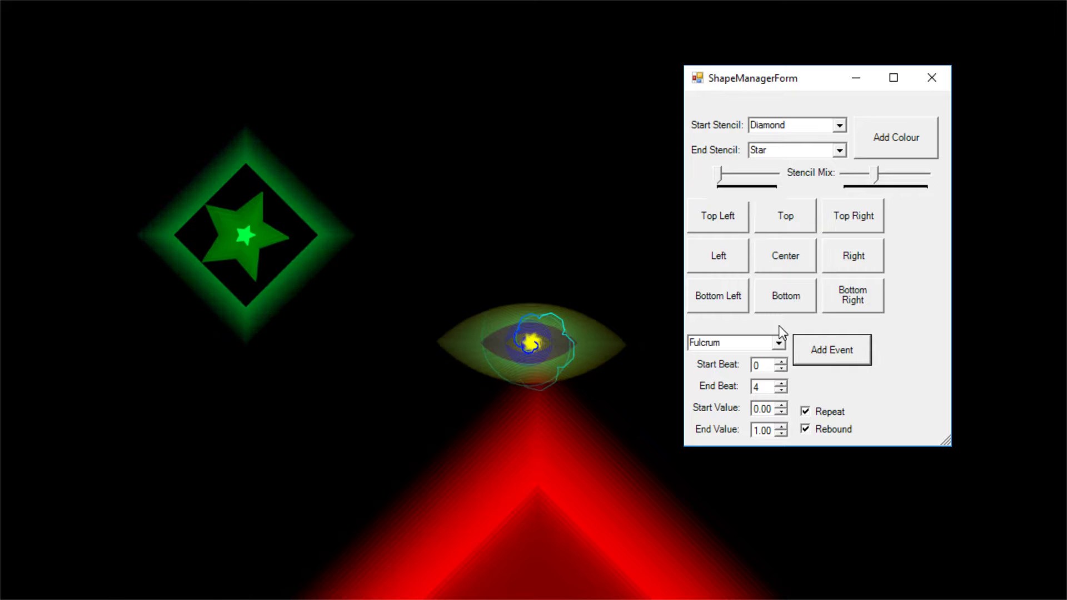
# Add a repeating, rebounding Weight event from beat 0 to 16 with values 0.00 to 1.00, and close the green shape's settings.
pyautogui.click(782, 345)
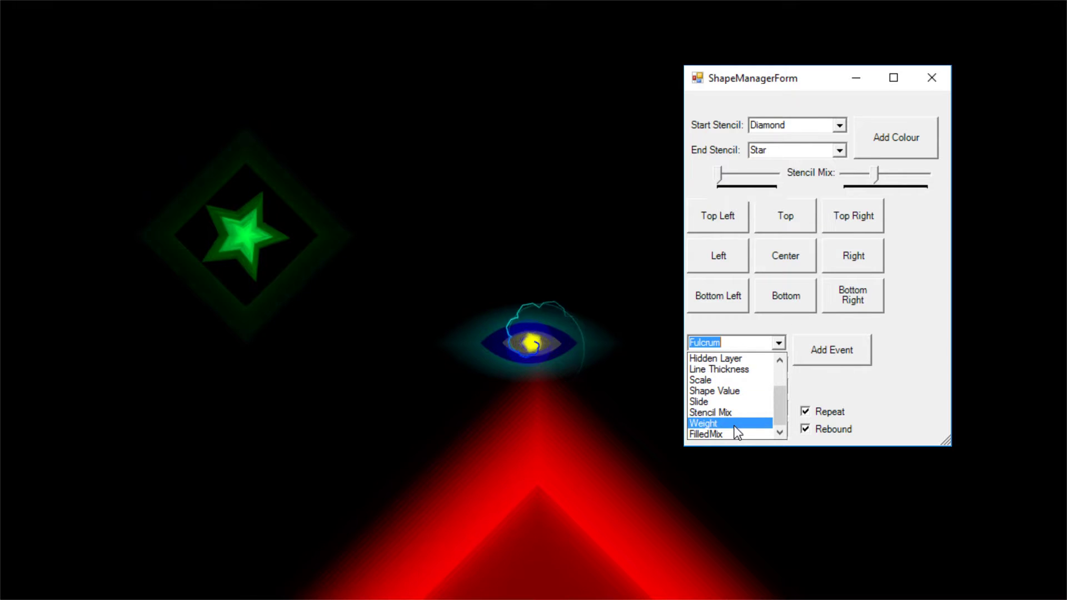
pyautogui.click(740, 414)
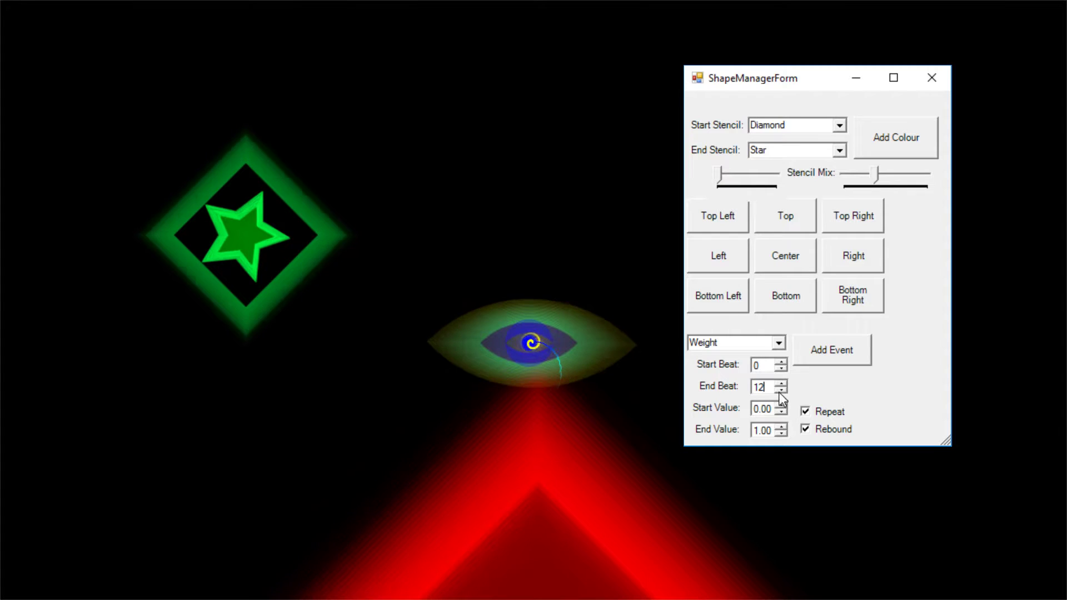
pyautogui.press('BackSpace')
pyautogui.write('6')
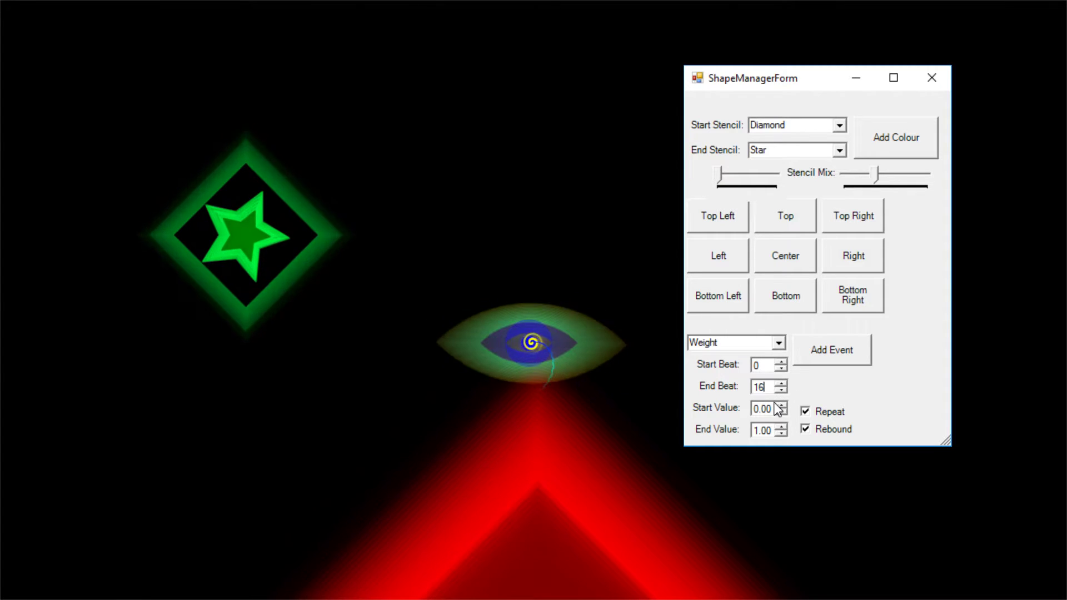
pyautogui.click(838, 362)
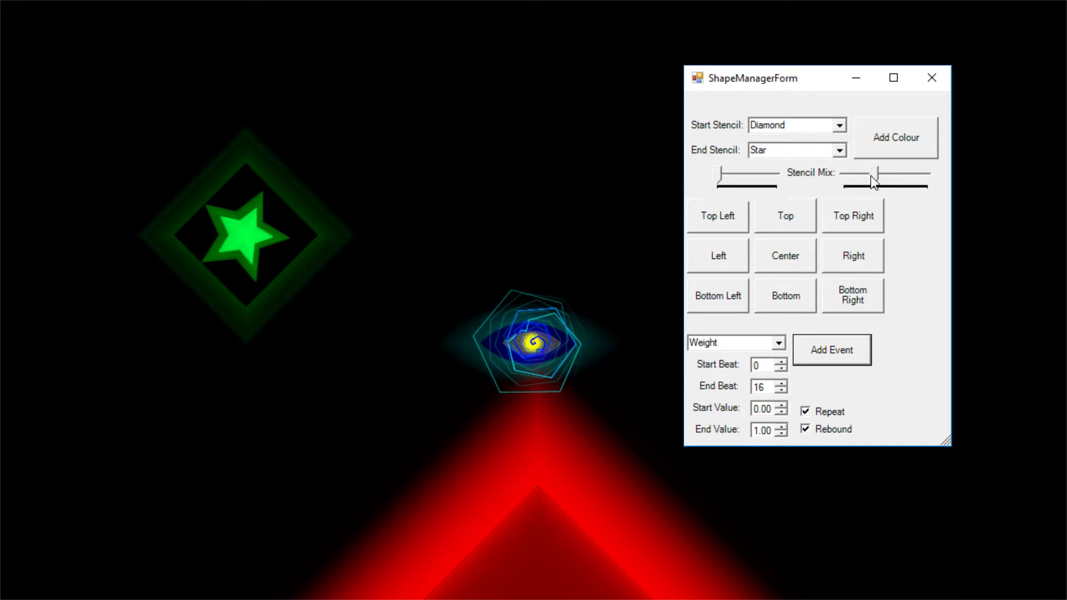
pyautogui.click(944, 78)
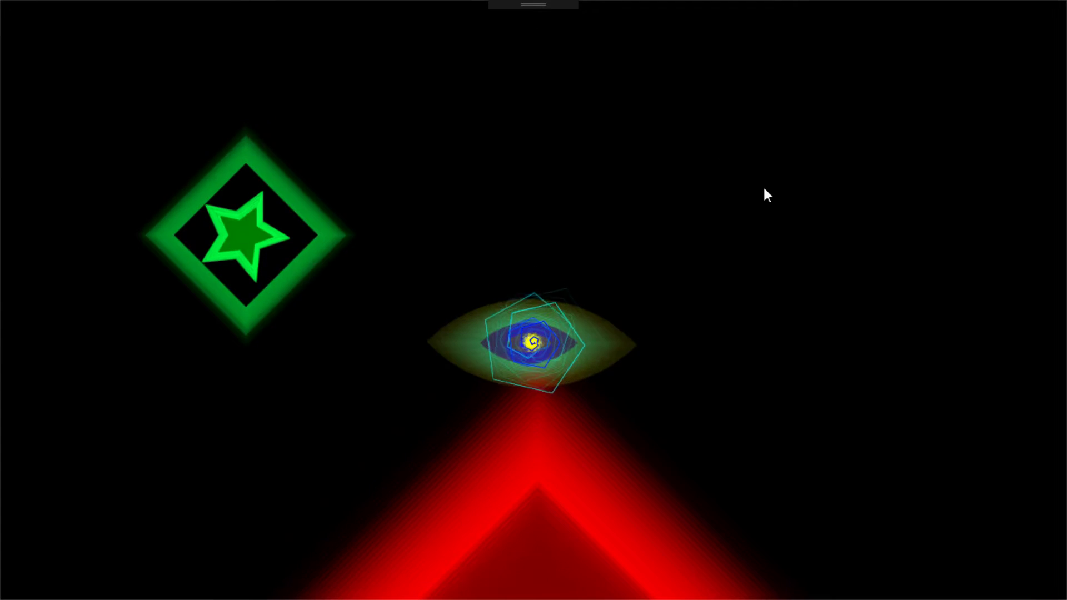
# Spawn a new shape and close the layout manager.
pyautogui.moveTo(210, 144); pyautogui.dragTo(555, 136)
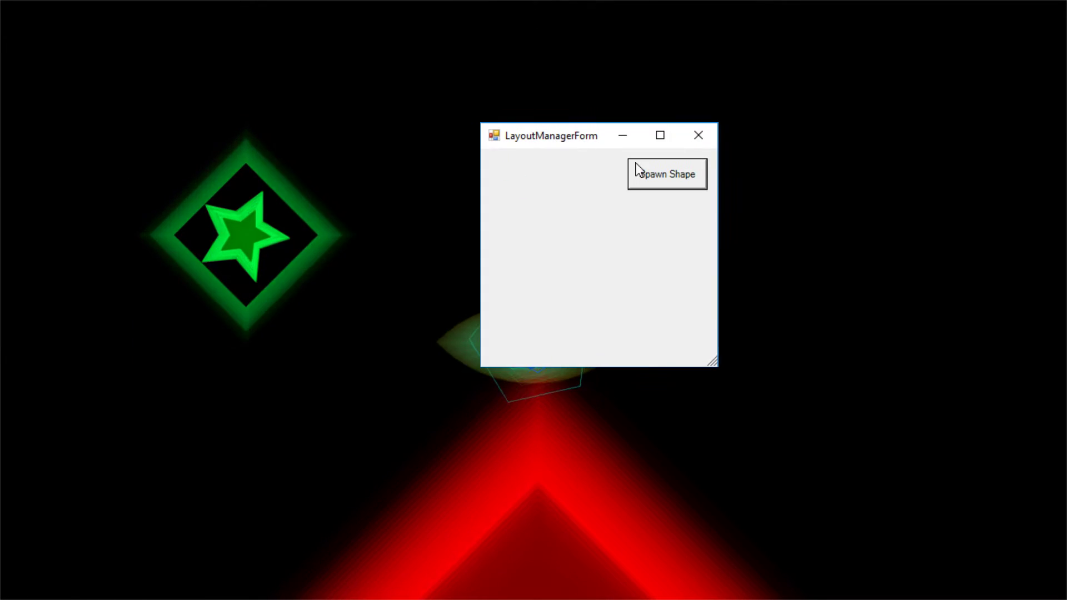
pyautogui.click(639, 166)
pyautogui.click(700, 136)
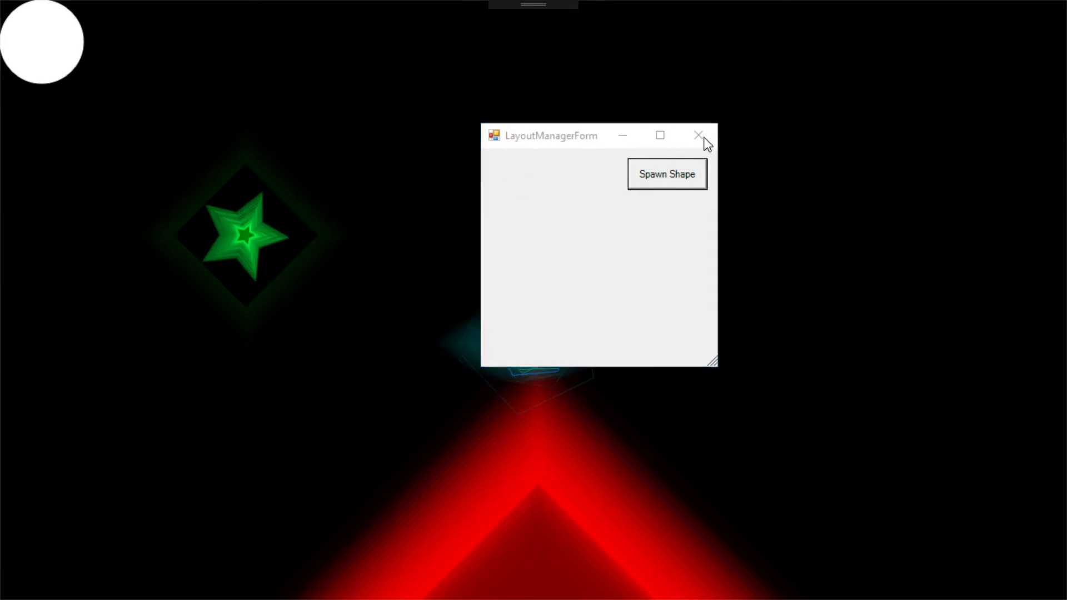
# Set the new white circle's start stencil to Text reading "ILLUMINATI 4 LIFE".
pyautogui.click(68, 50)
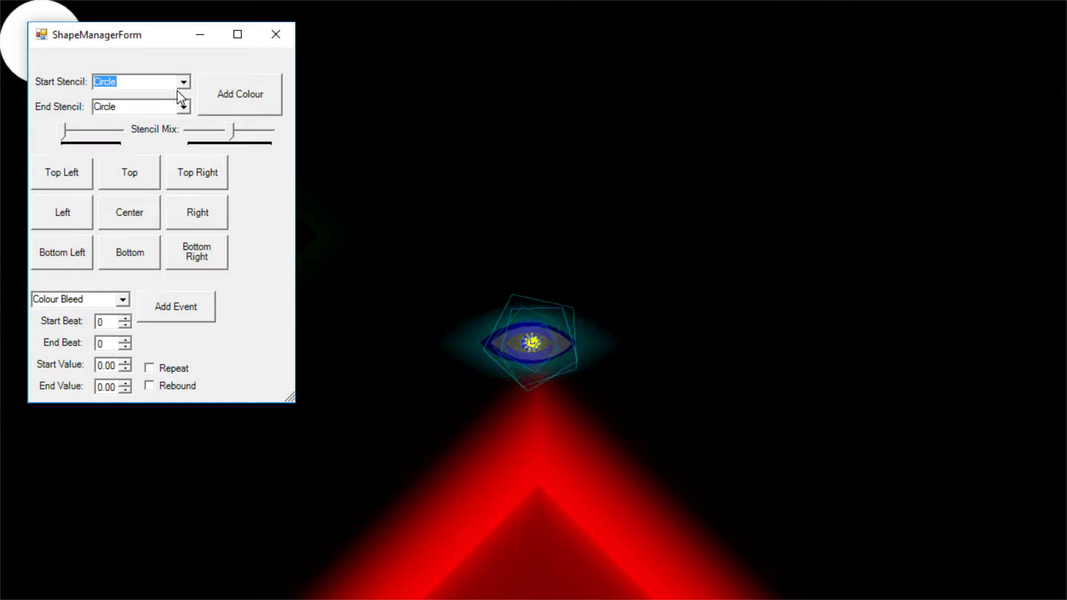
pyautogui.click(179, 83)
pyautogui.scroll(-1, 139, 167)
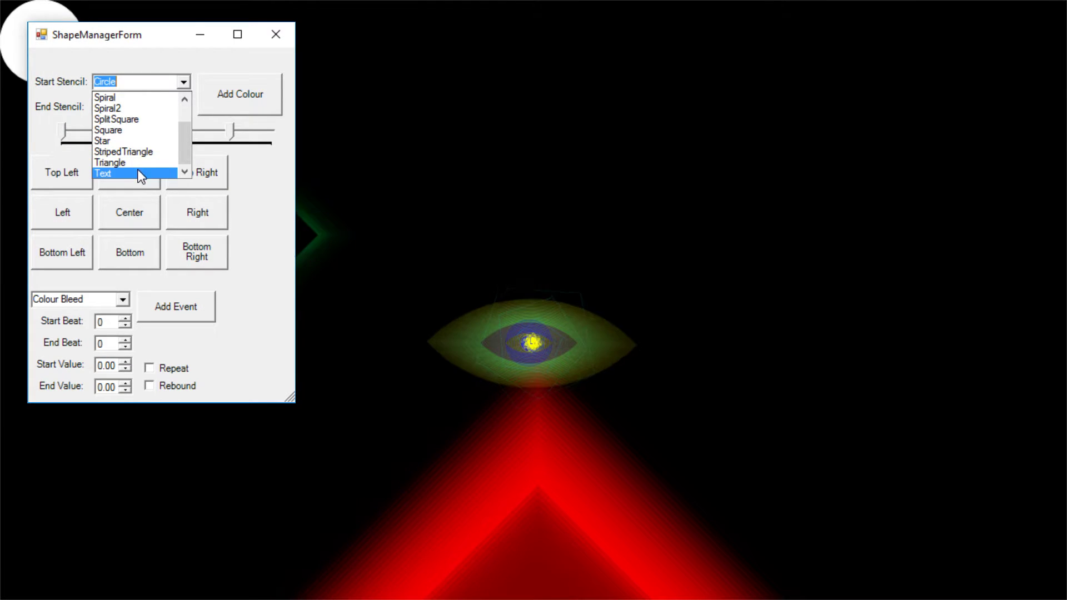
pyautogui.click(140, 174)
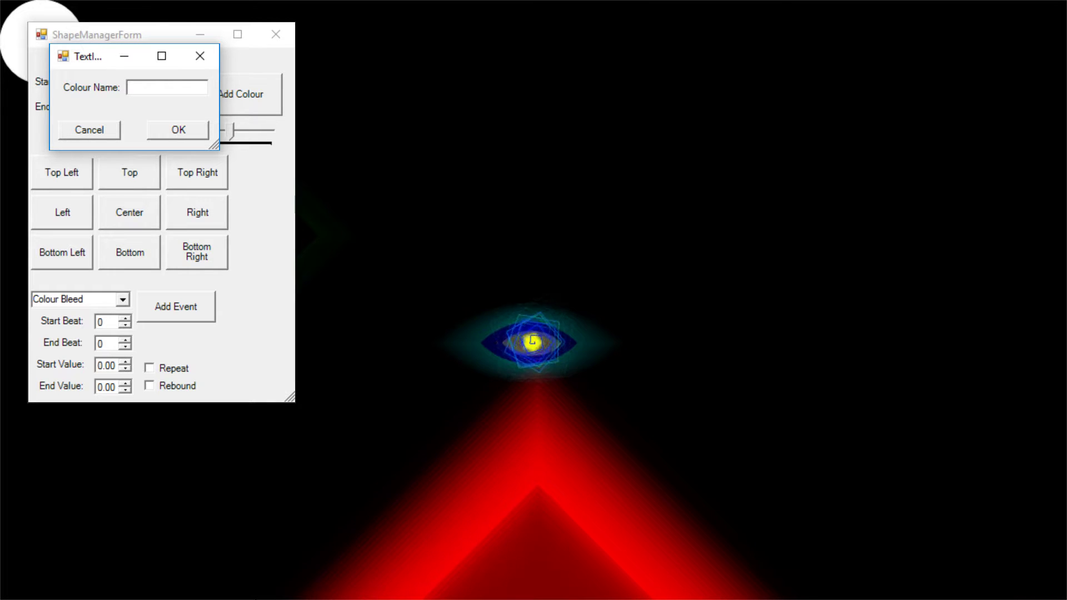
pyautogui.write('ILLUMINA')
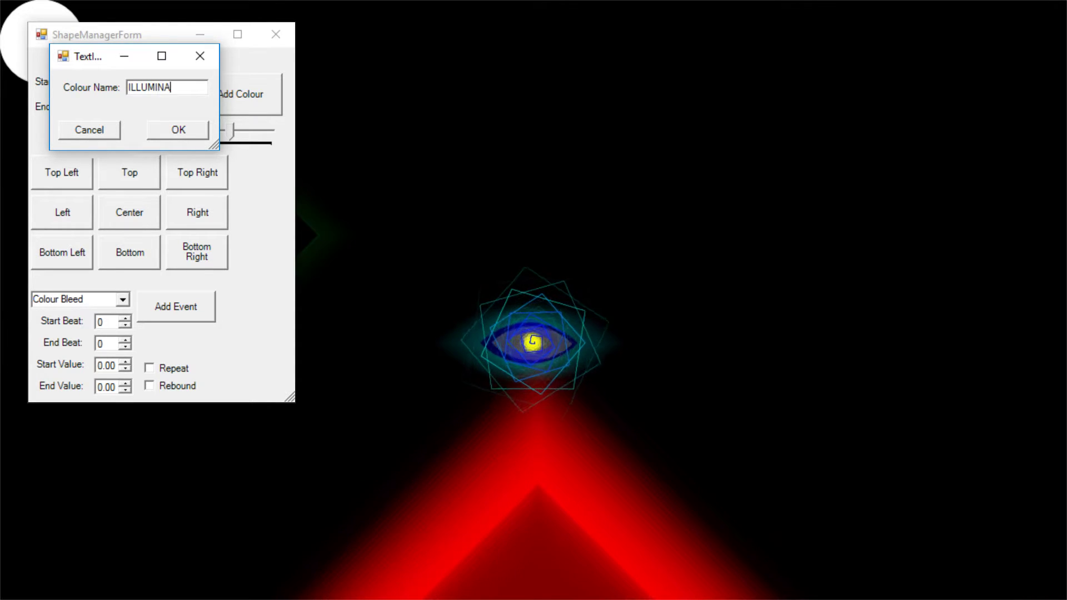
pyautogui.write('TI 4 L')
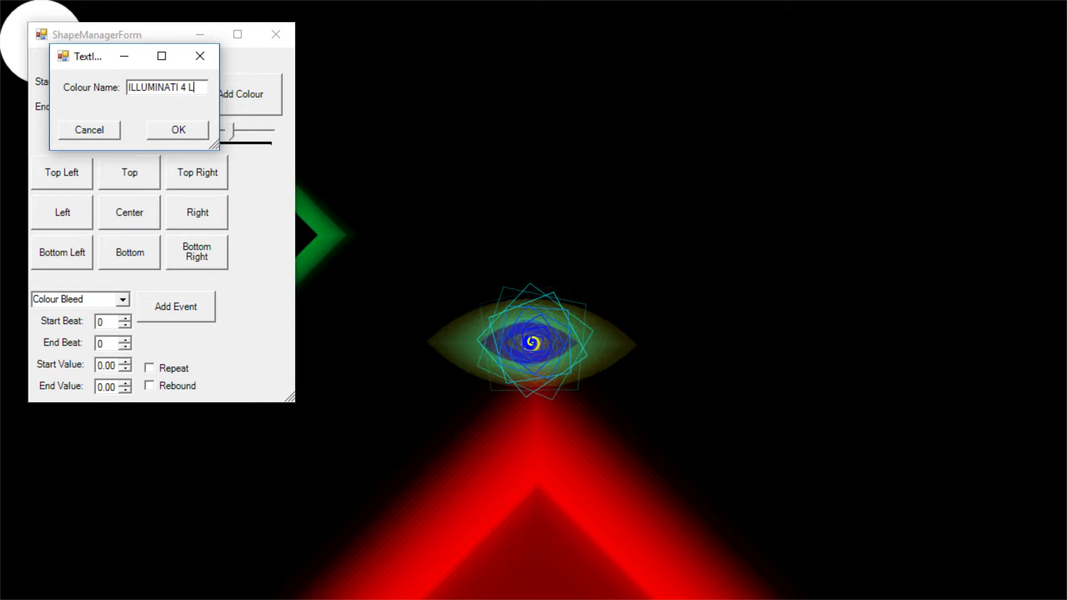
pyautogui.write('IFE')
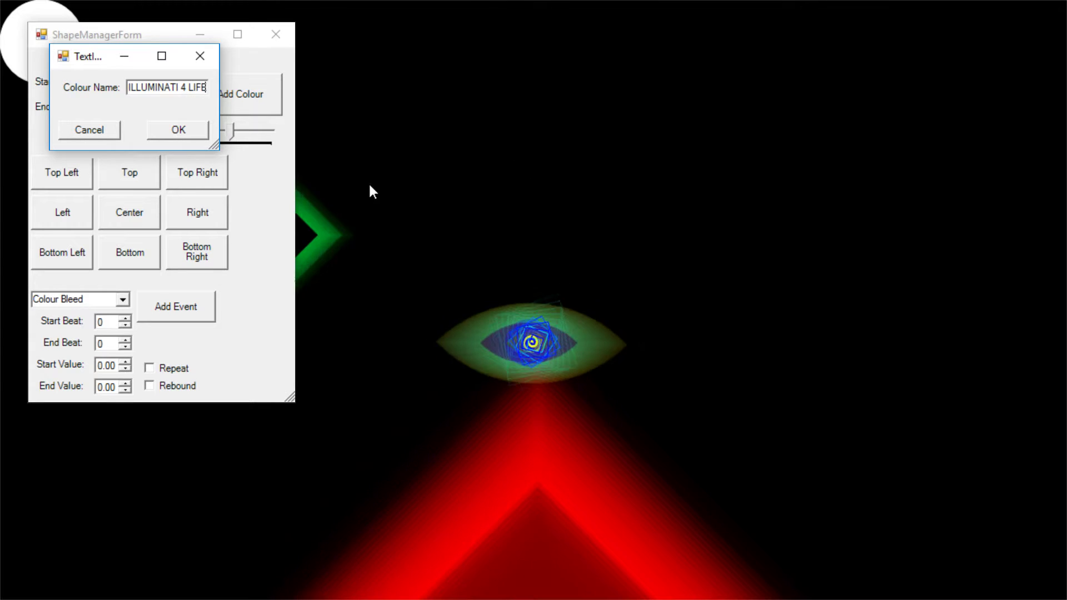
pyautogui.click(176, 136)
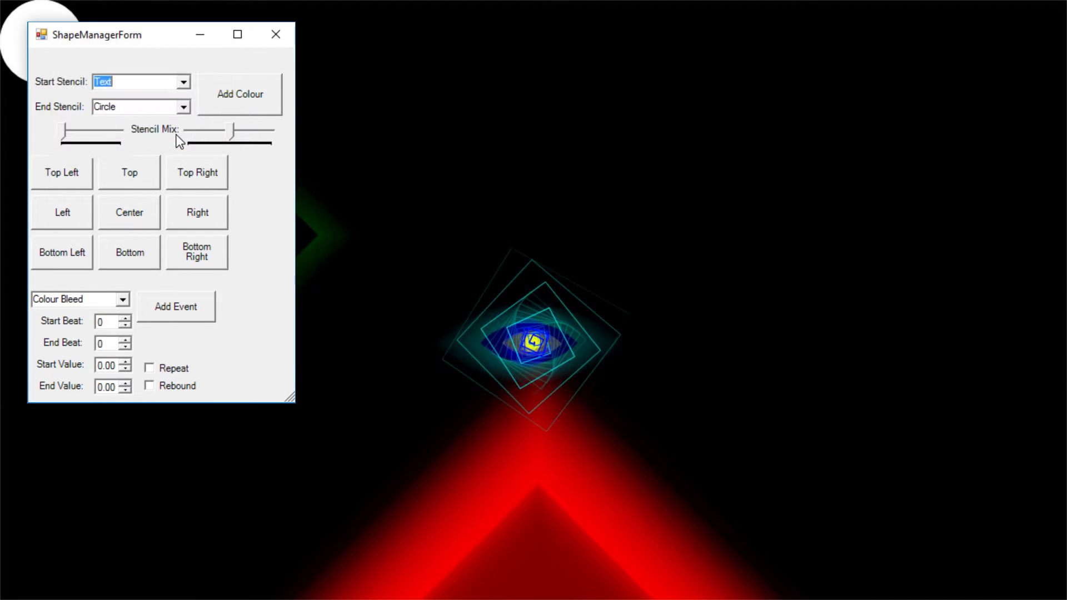
# Add a yellow colour named "gheesrg" to the text shape, raise its Stencil Mix to maximum, and close its settings.
pyautogui.moveTo(142, 37); pyautogui.dragTo(810, 49)
pyautogui.click(924, 115)
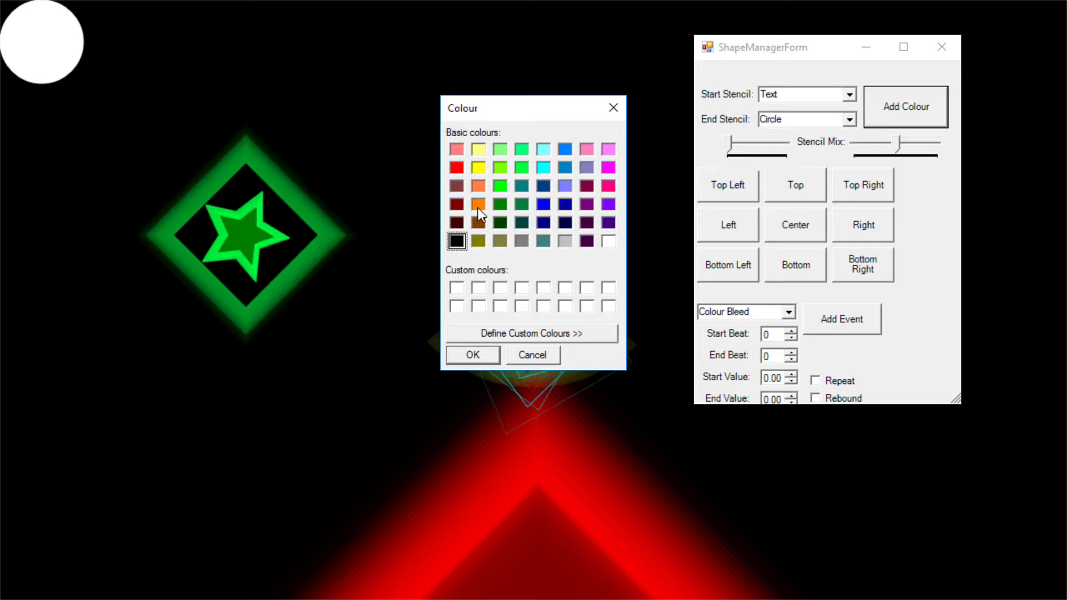
pyautogui.click(479, 165)
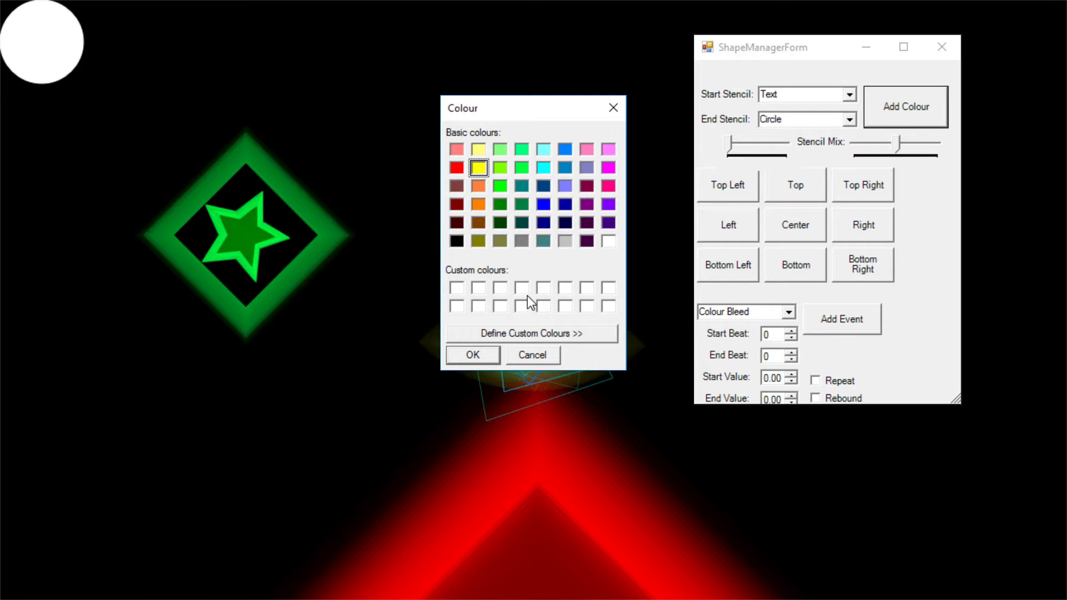
pyautogui.click(485, 358)
pyautogui.write('gheesrg')
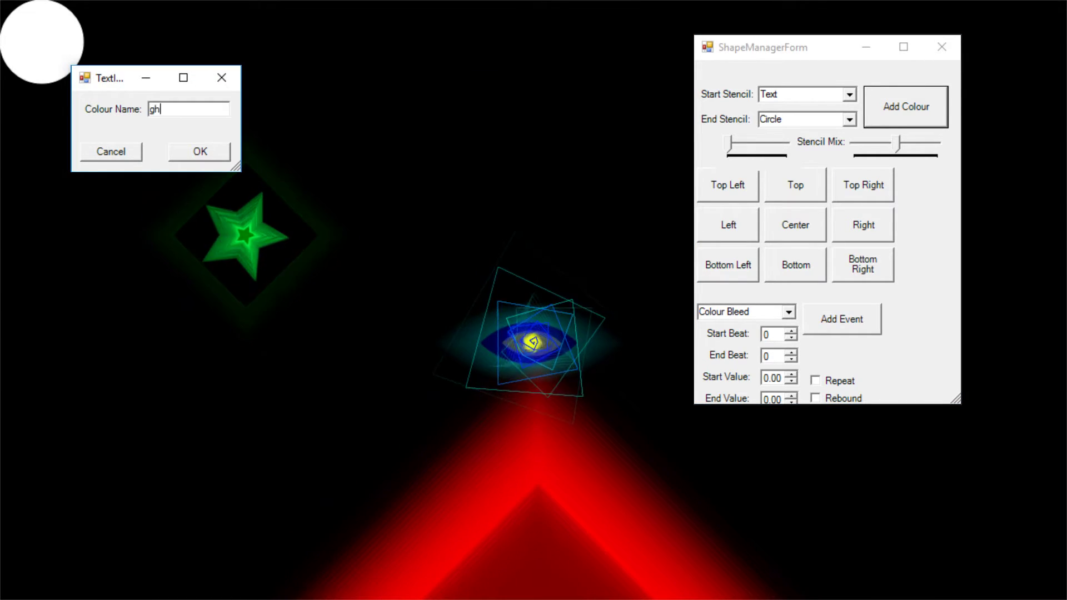
pyautogui.click(211, 153)
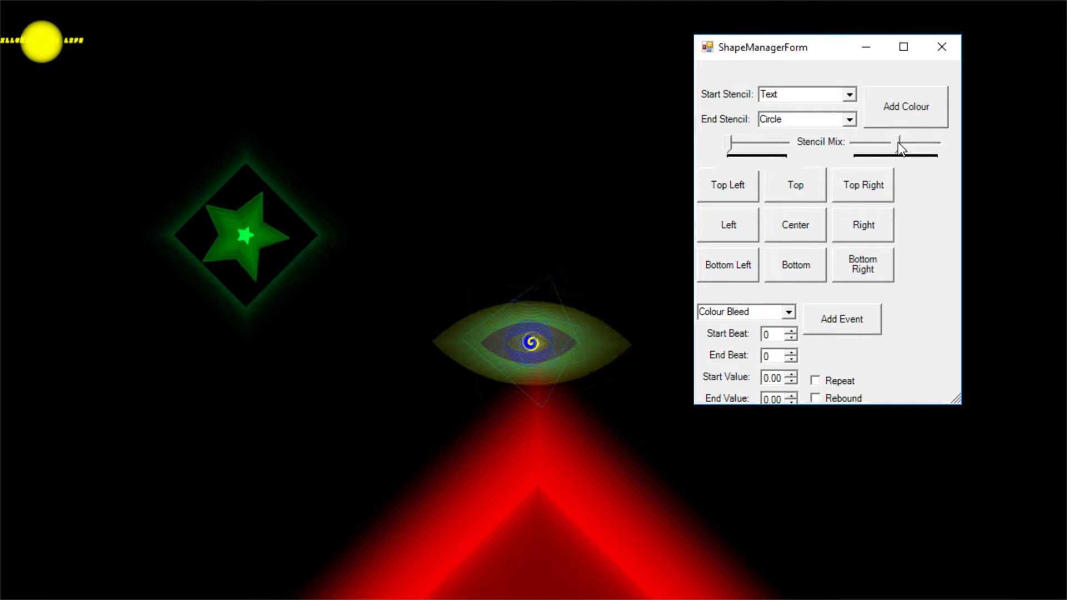
pyautogui.moveTo(899, 143); pyautogui.dragTo(943, 147)
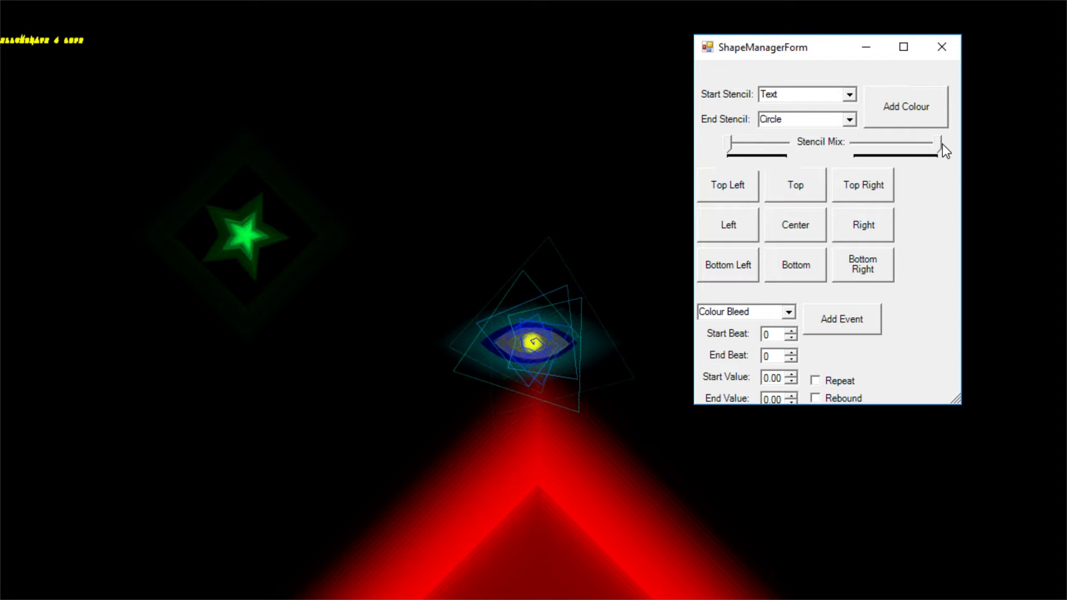
pyautogui.click(942, 46)
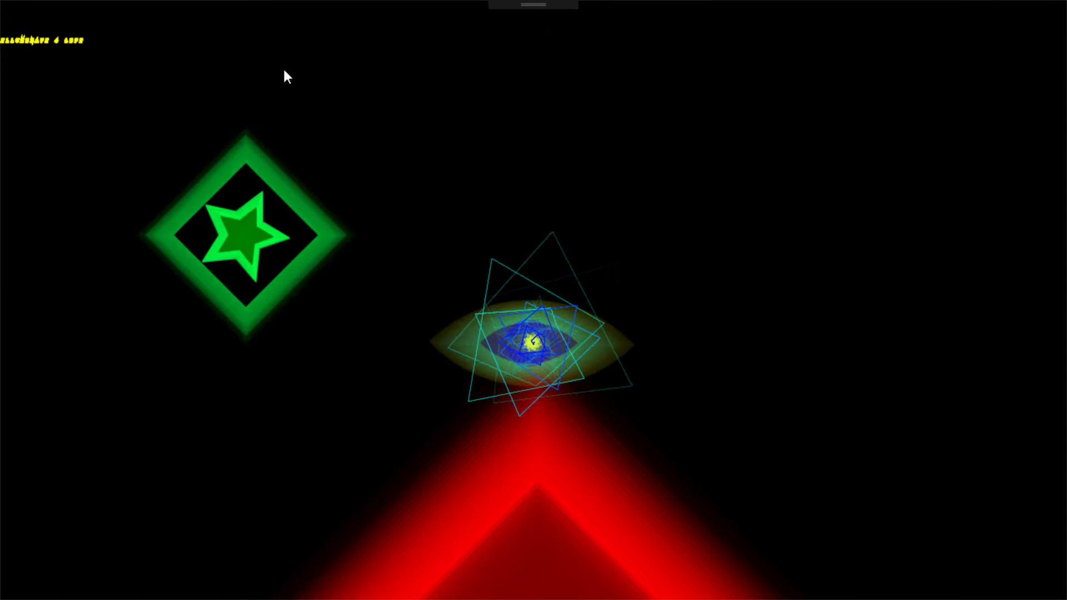
# Enlarge the yellow text shape and position it so the text sits just above the green diamond.
pyautogui.moveTo(35, 44); pyautogui.dragTo(145, 41)
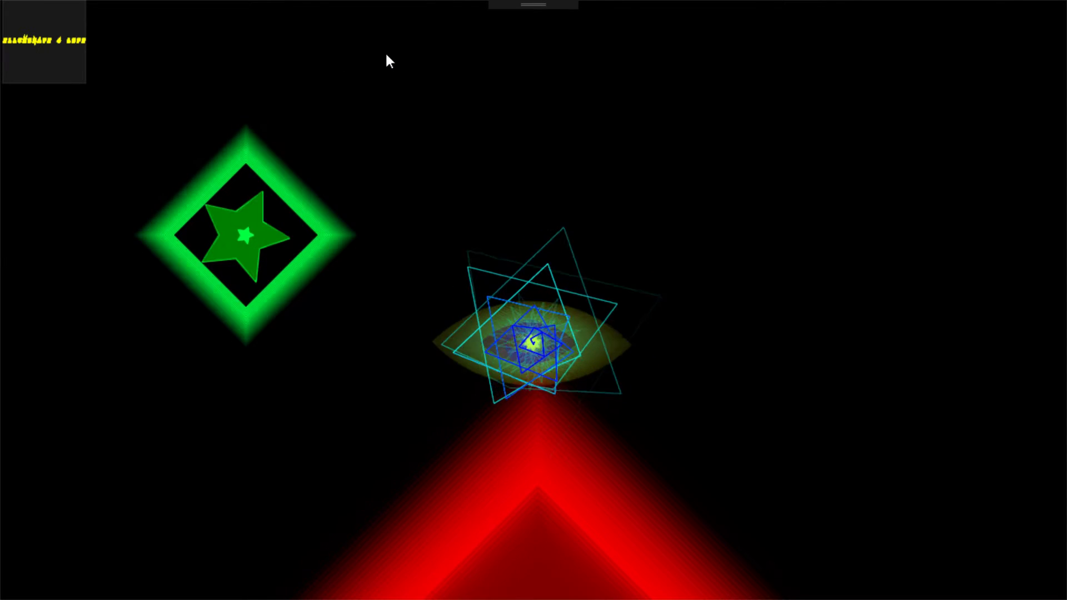
pyautogui.click(51, 41)
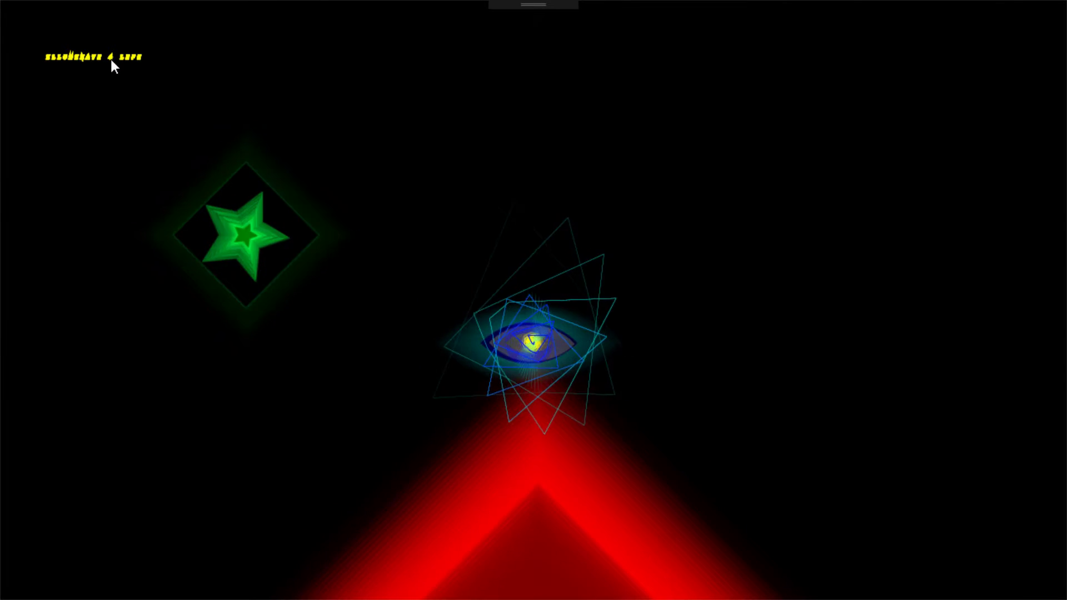
pyautogui.click(125, 60)
pyautogui.moveTo(102, 66); pyautogui.dragTo(119, 68)
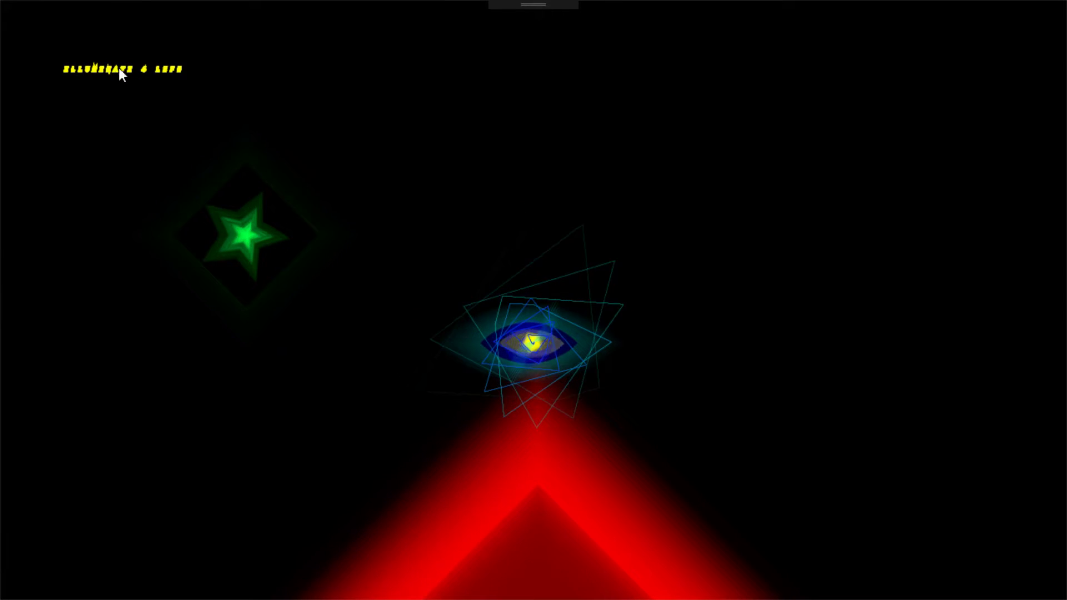
pyautogui.click(139, 66)
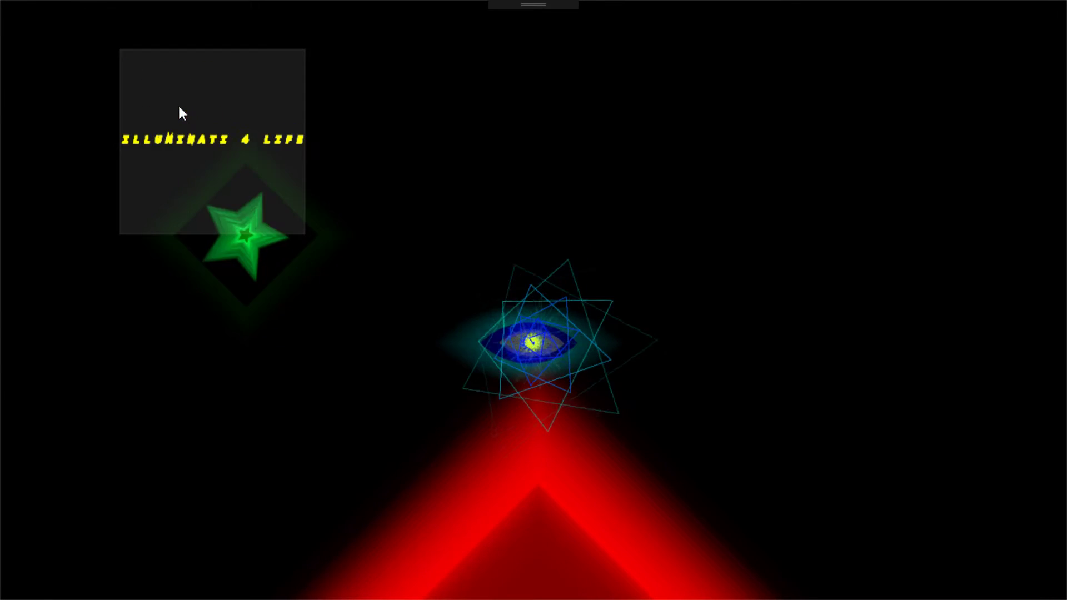
# Set the yellow text shape's End Stencil to Text, lower its second Stencil Mix to about 30%, and close its settings.
pyautogui.rightClick(187, 139)
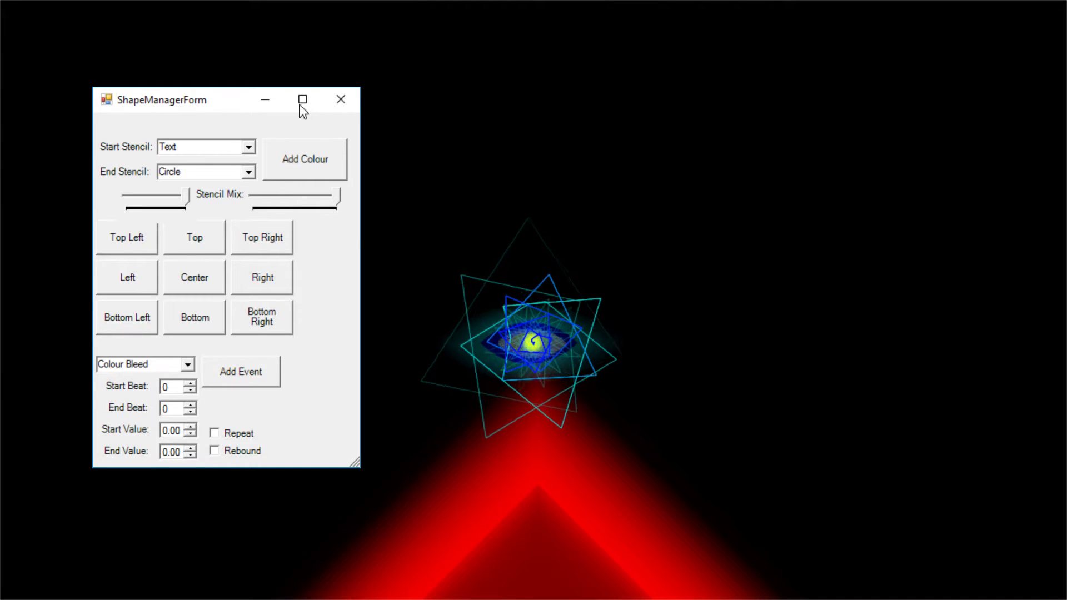
pyautogui.moveTo(299, 106); pyautogui.dragTo(480, 90)
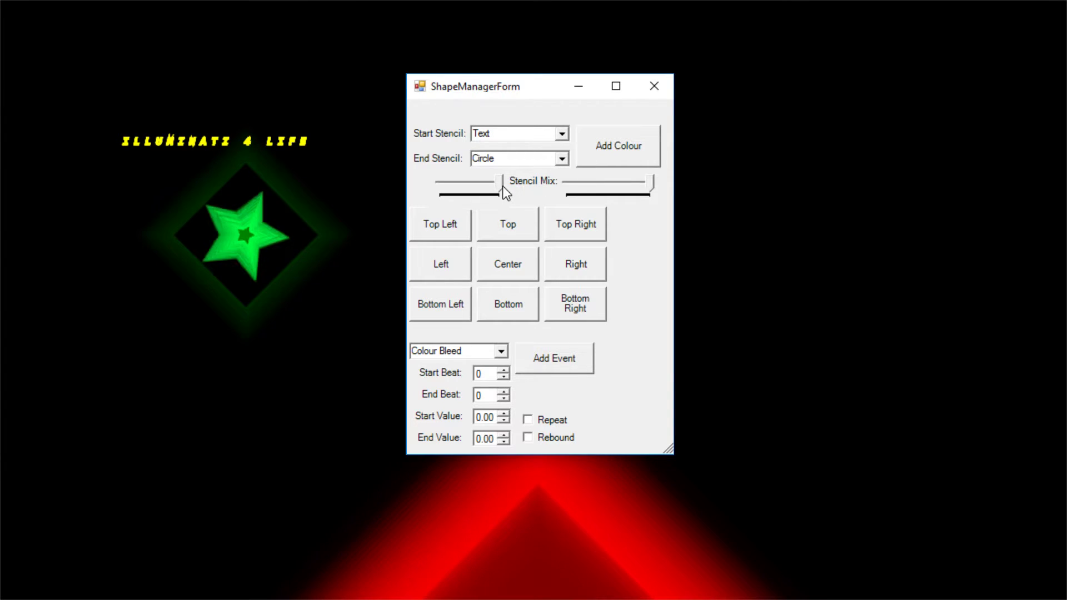
pyautogui.moveTo(505, 192); pyautogui.dragTo(459, 192)
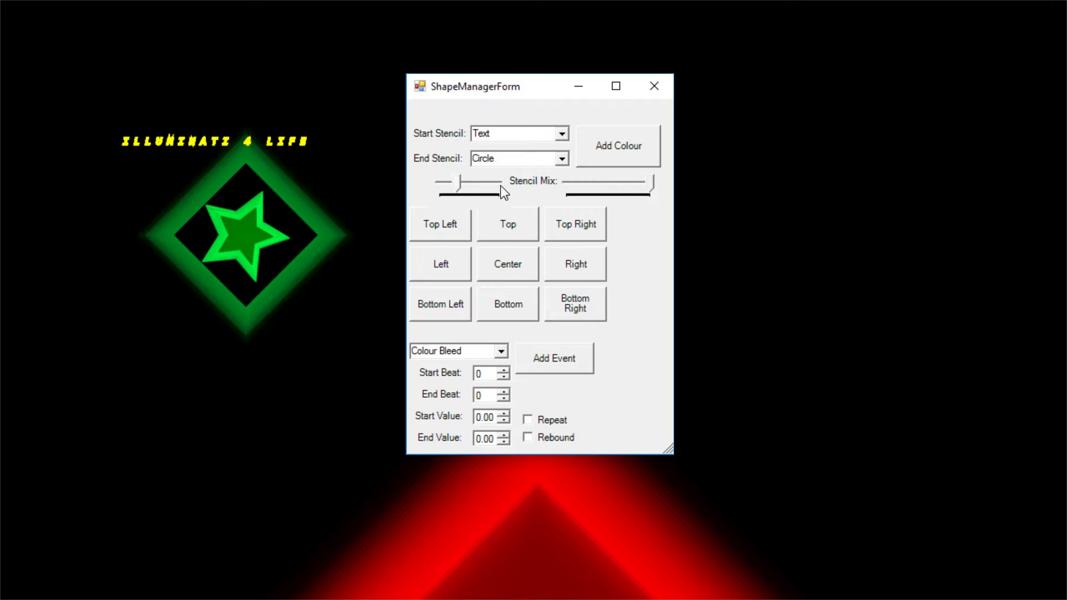
pyautogui.click(504, 192)
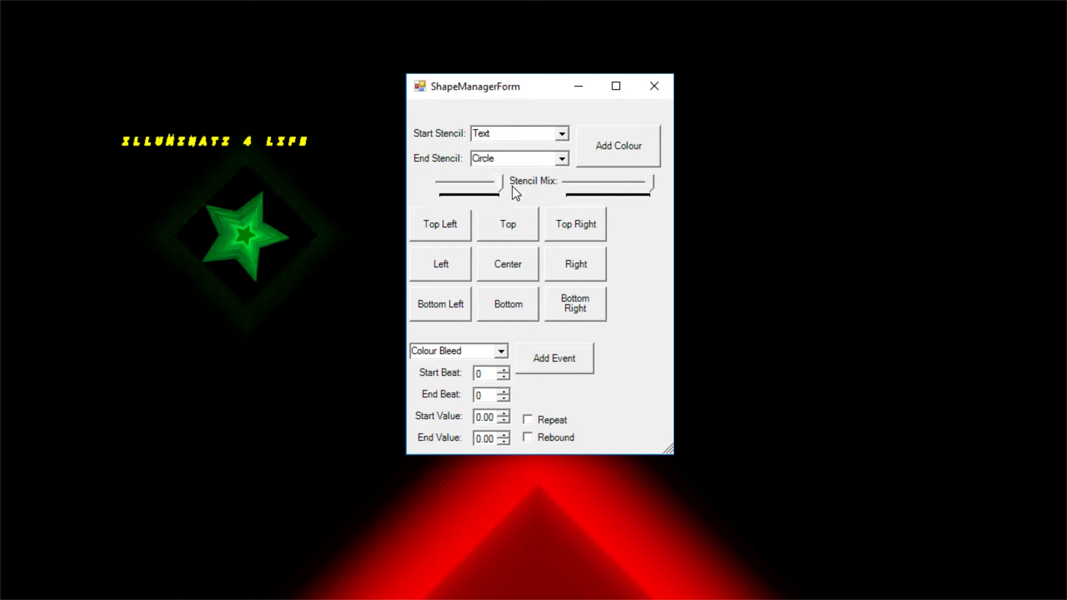
pyautogui.click(566, 162)
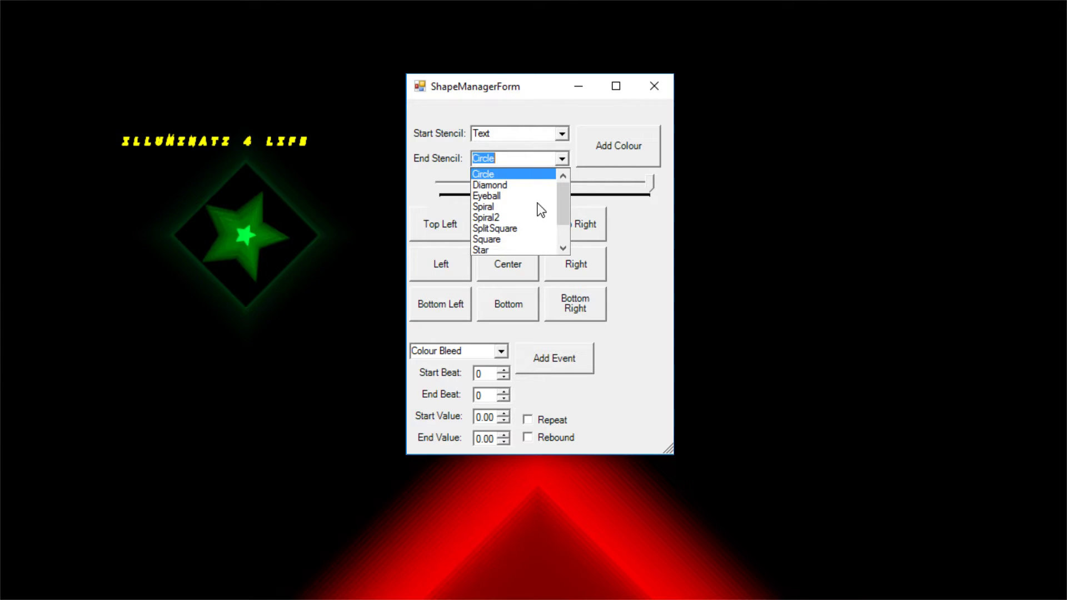
pyautogui.scroll(-1, 520, 230)
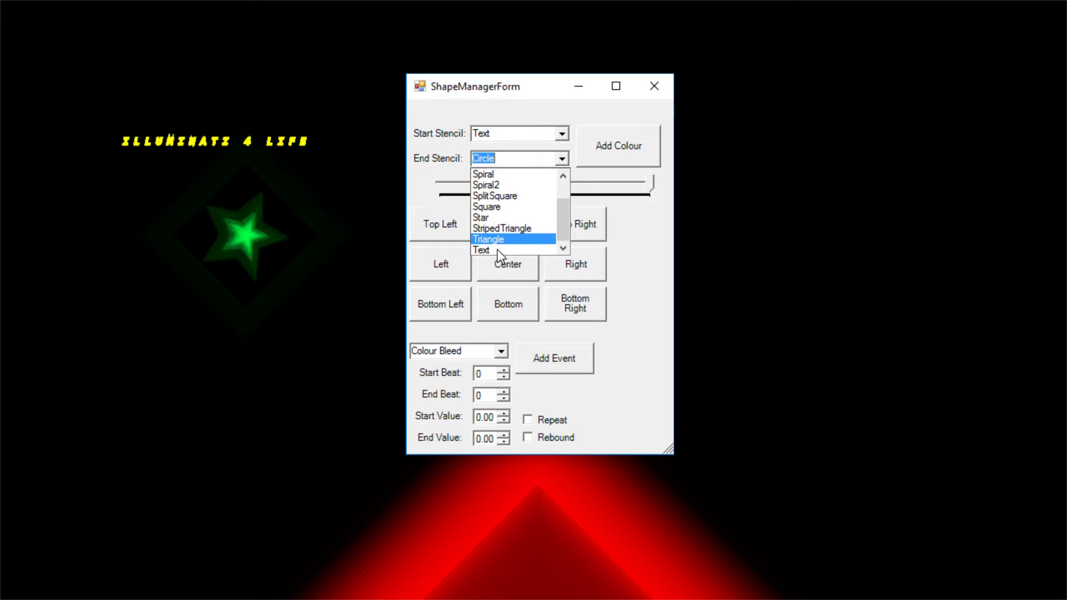
pyautogui.click(497, 250)
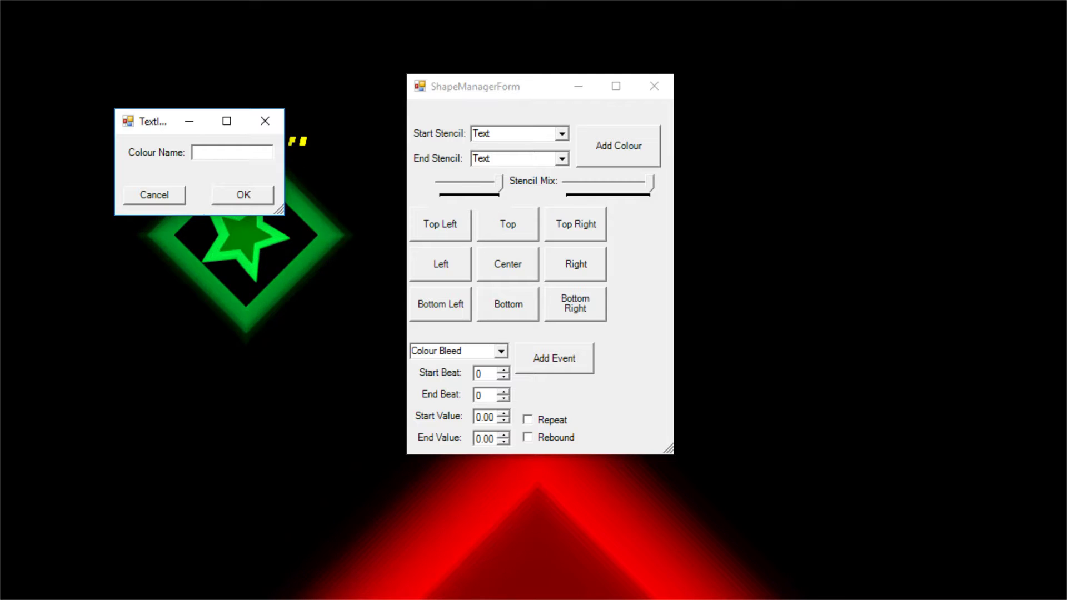
pyautogui.click(256, 190)
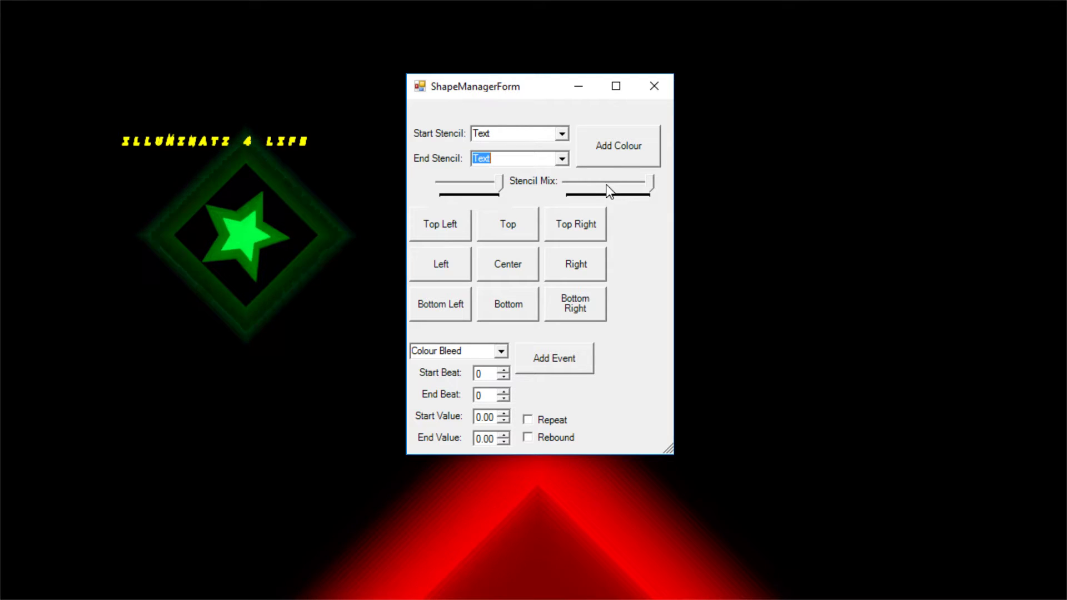
pyautogui.moveTo(601, 189)
pyautogui.mouseDown()
pyautogui.moveTo(581, 191)
pyautogui.moveTo(611, 183)
pyautogui.moveTo(593, 184)
pyautogui.mouseUp()
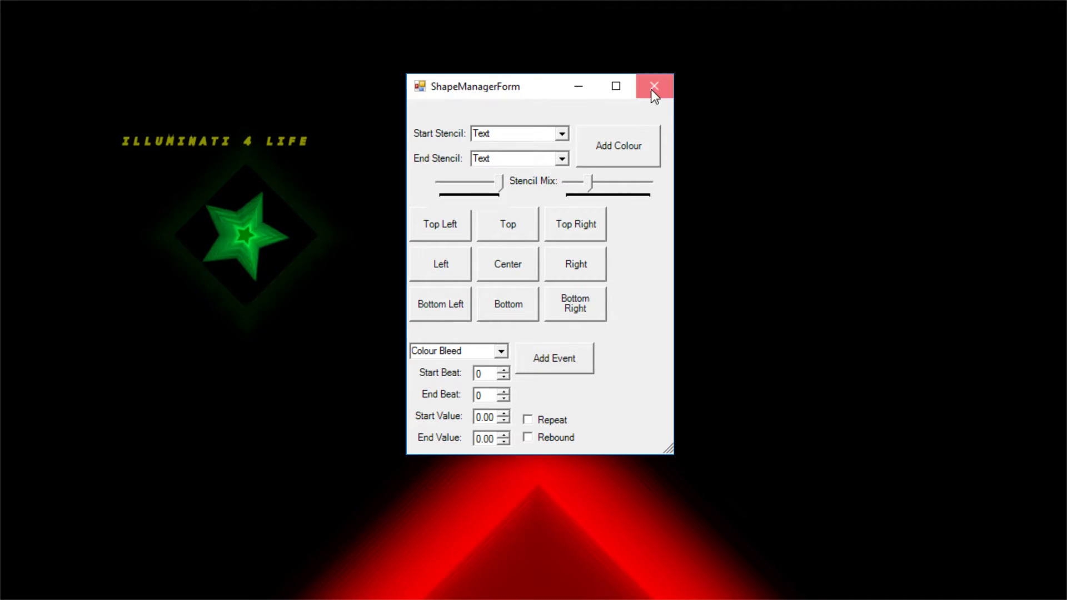
pyautogui.click(653, 87)
# Open the green diamond shape's settings and prepare a Stencil Mix event starting at beat 0 with End Beat 1.
pyautogui.click(257, 229)
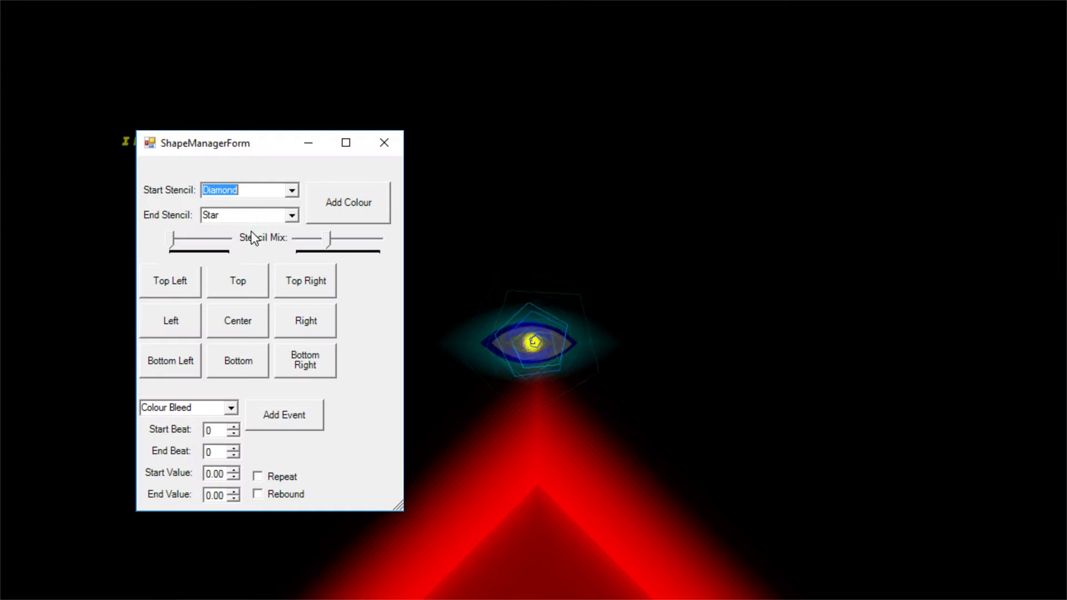
pyautogui.moveTo(254, 152); pyautogui.dragTo(801, 137)
pyautogui.click(777, 393)
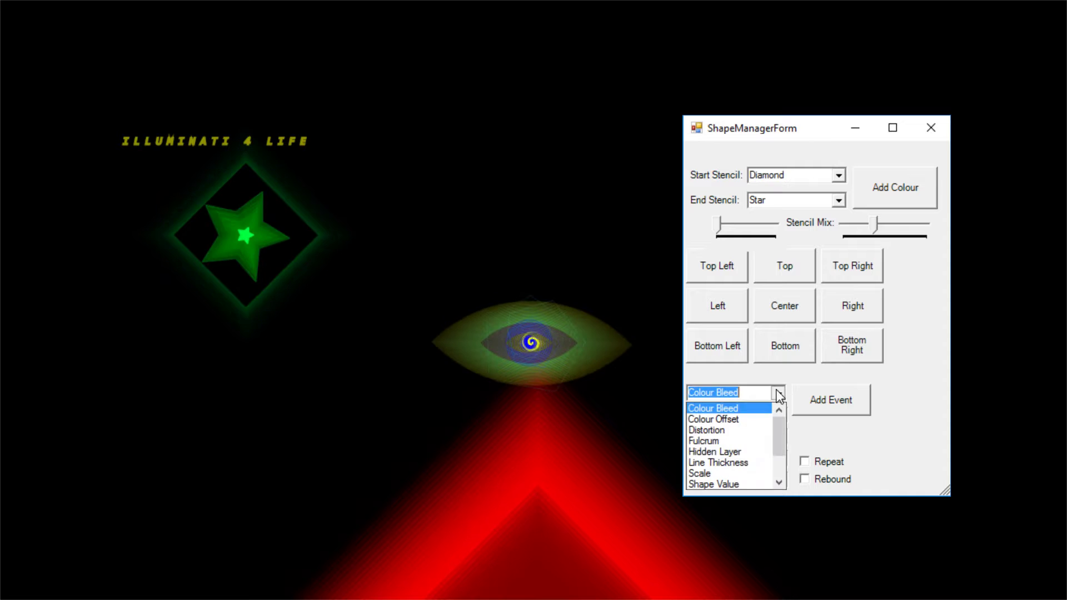
pyautogui.scroll(-1, 746, 453)
pyautogui.click(744, 467)
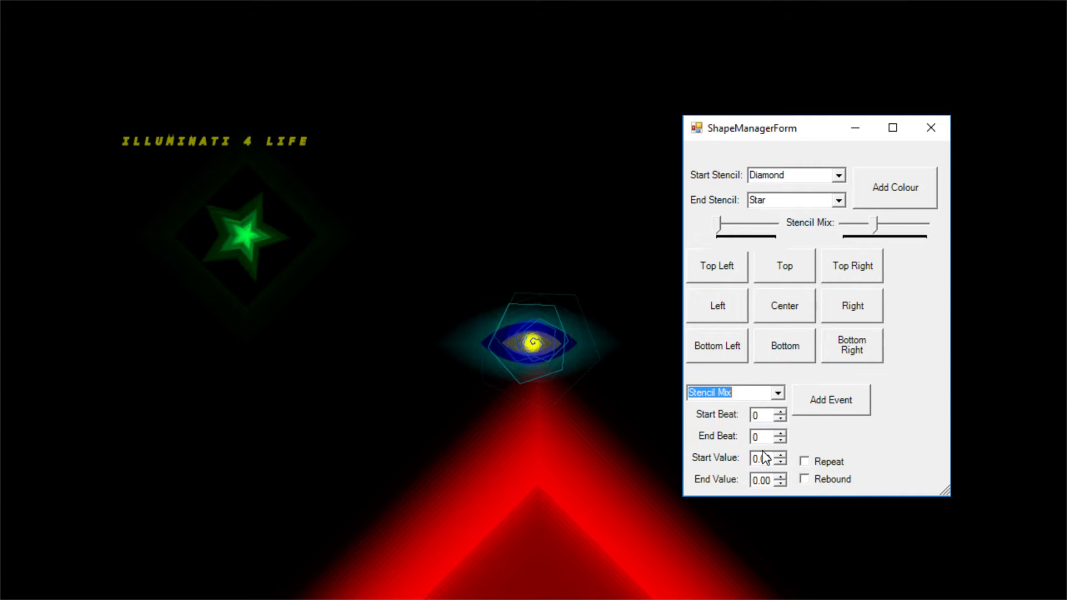
pyautogui.moveTo(760, 437); pyautogui.dragTo(733, 440)
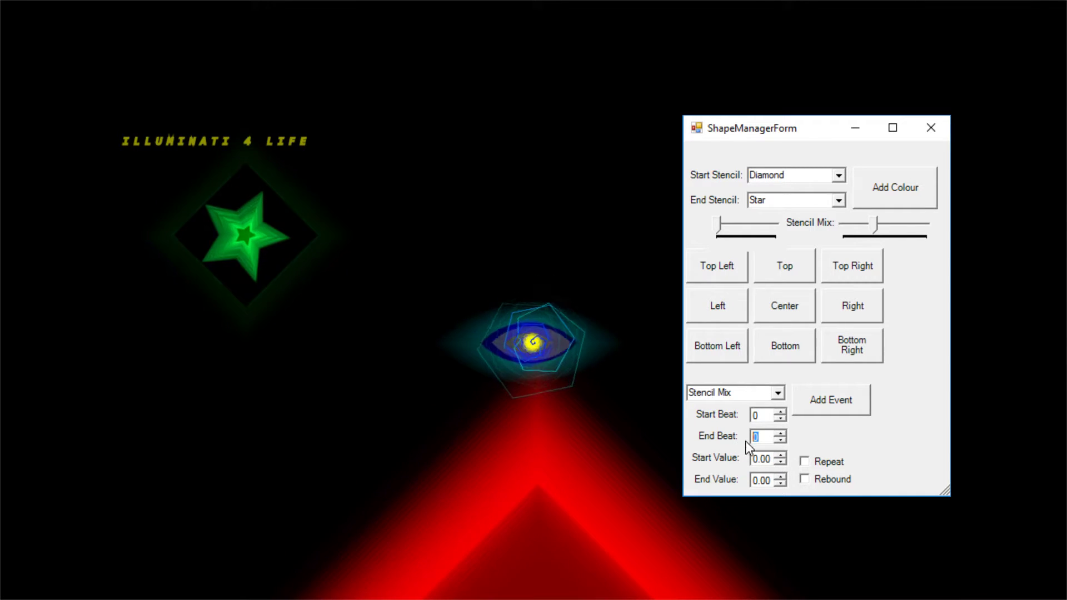
pyautogui.write('1')
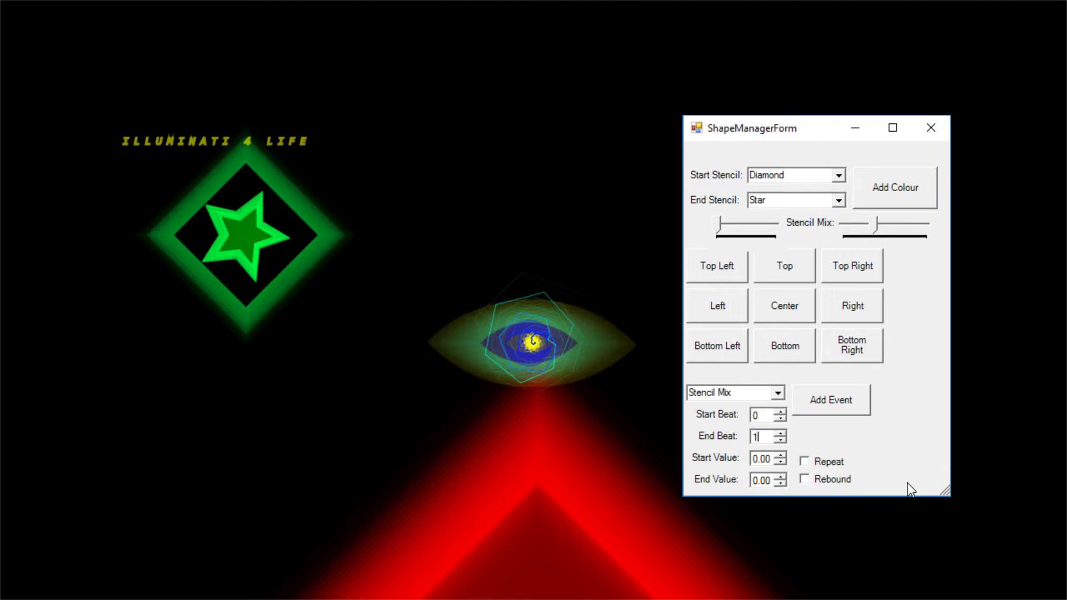
# Set the Stencil Mix event's End Value to 1.00 and End Beat to 16, enable Repeat and Rebound, and add it.
pyautogui.click(781, 479)
pyautogui.click(781, 478)
pyautogui.click(782, 478)
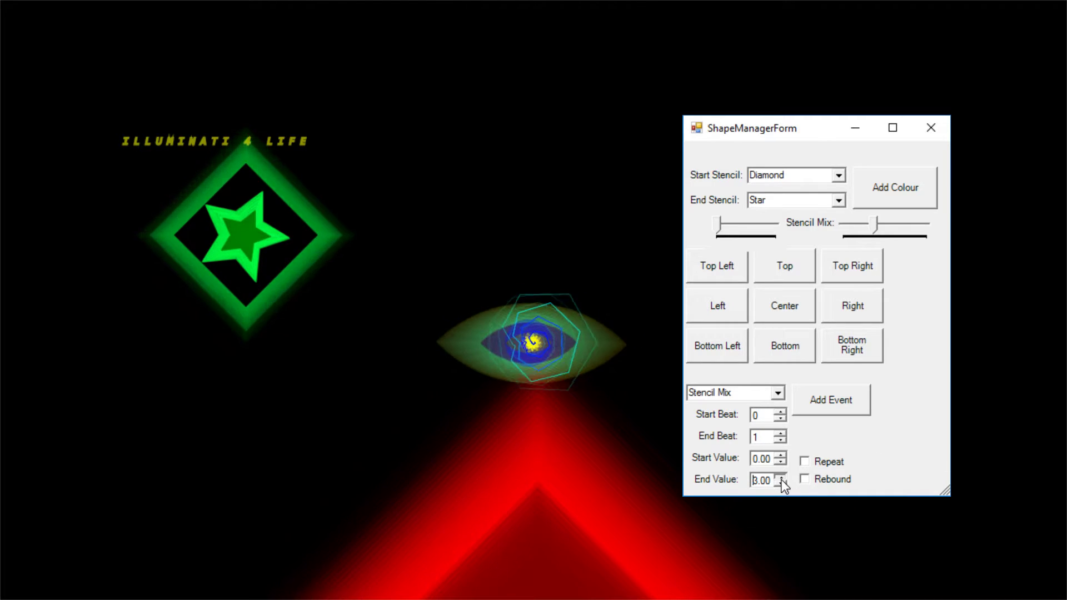
pyautogui.click(782, 478)
pyautogui.click(782, 478)
pyautogui.click(782, 478)
pyautogui.click(781, 478)
pyautogui.click(782, 479)
pyautogui.click(782, 478)
pyautogui.click(782, 478)
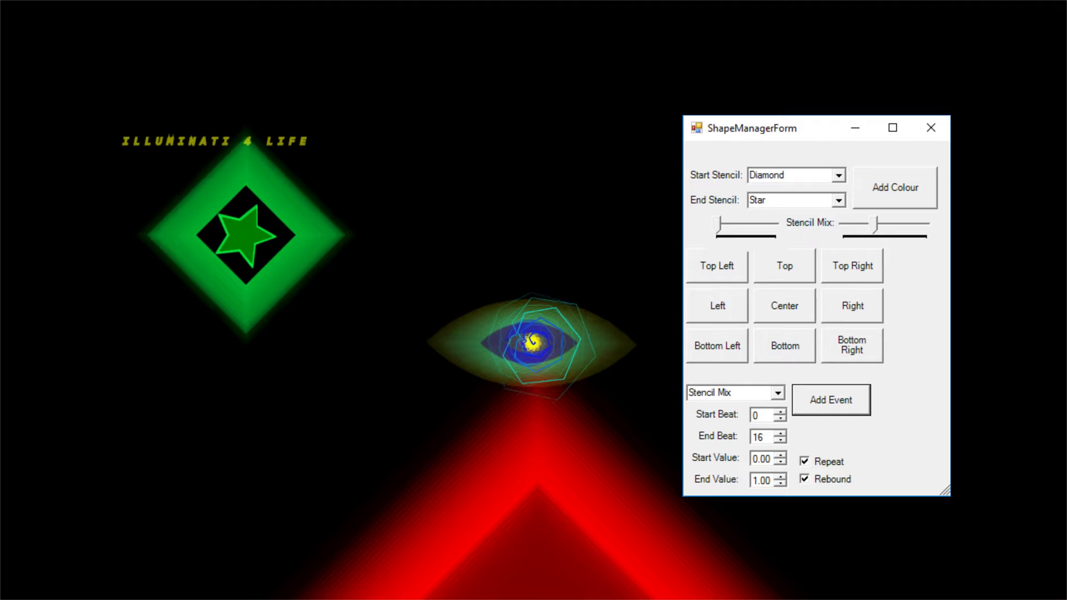
pyautogui.moveTo(752, 142); pyautogui.dragTo(799, 135)
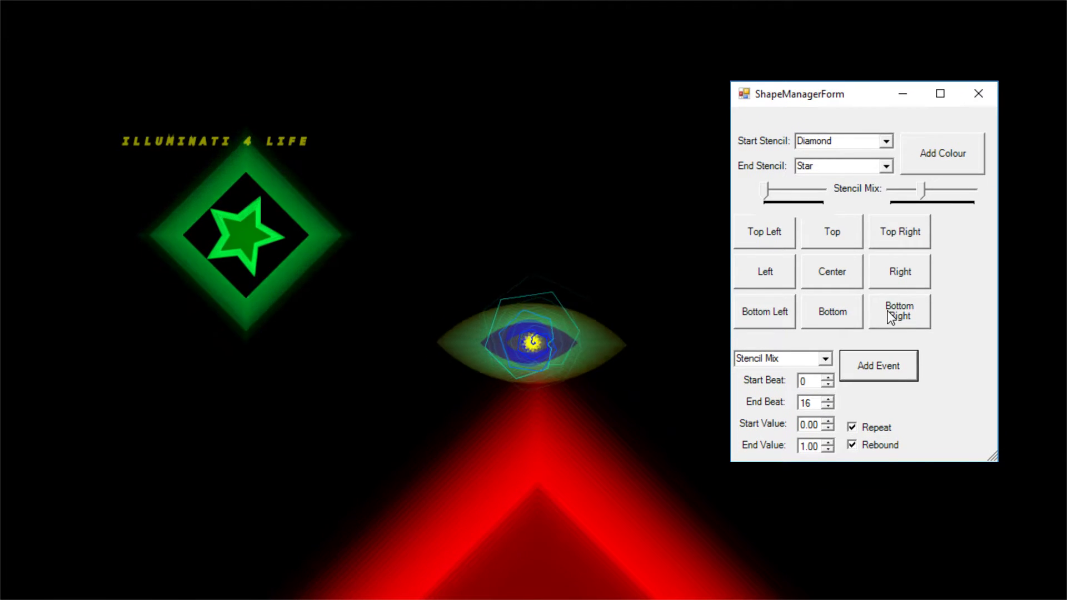
pyautogui.click(826, 358)
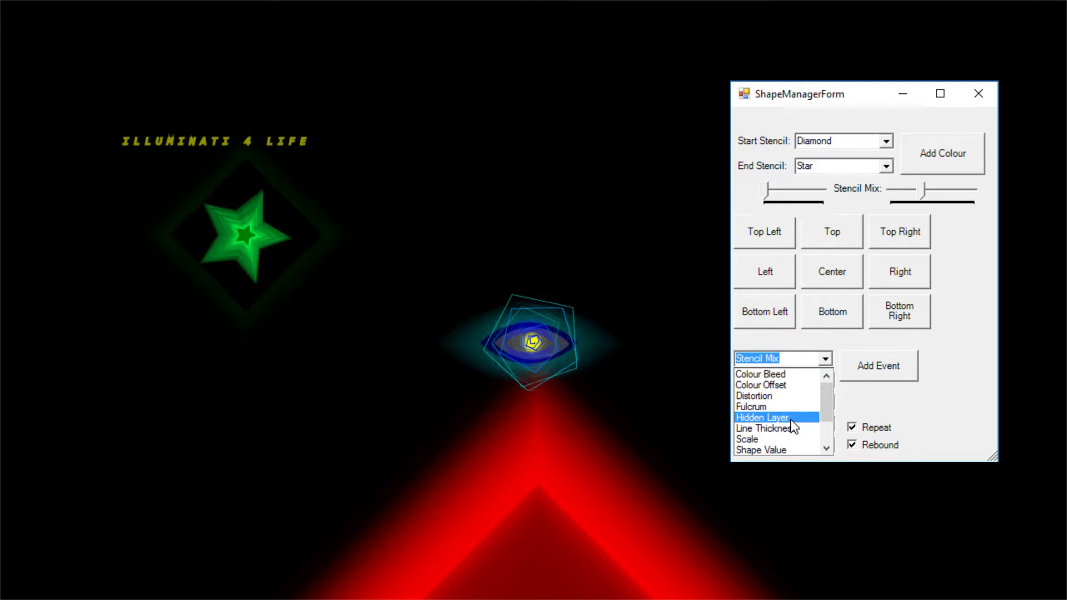
pyautogui.click(982, 95)
pyautogui.click(982, 96)
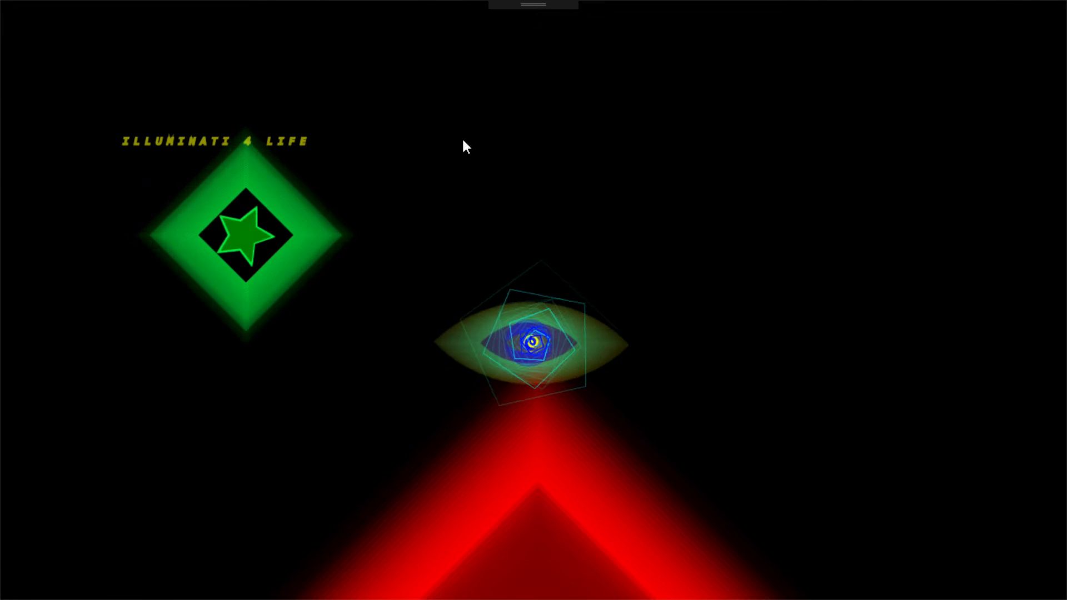
# Reopen the green diamond shape's settings and raise its first Stencil Mix to maximum.
pyautogui.click(301, 238)
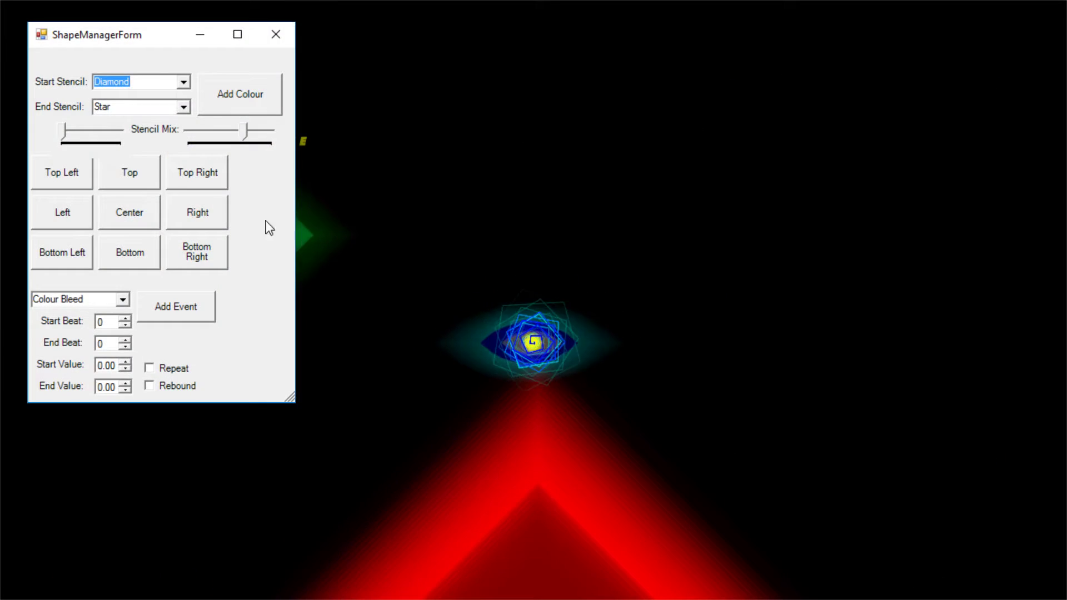
pyautogui.moveTo(149, 41); pyautogui.dragTo(841, 79)
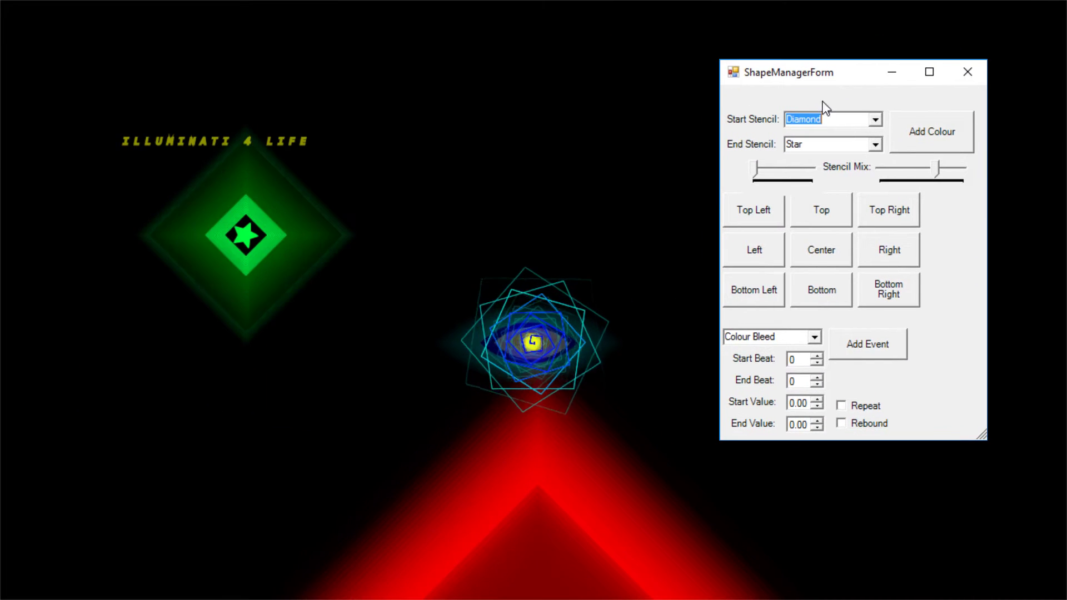
pyautogui.moveTo(757, 169); pyautogui.dragTo(810, 169)
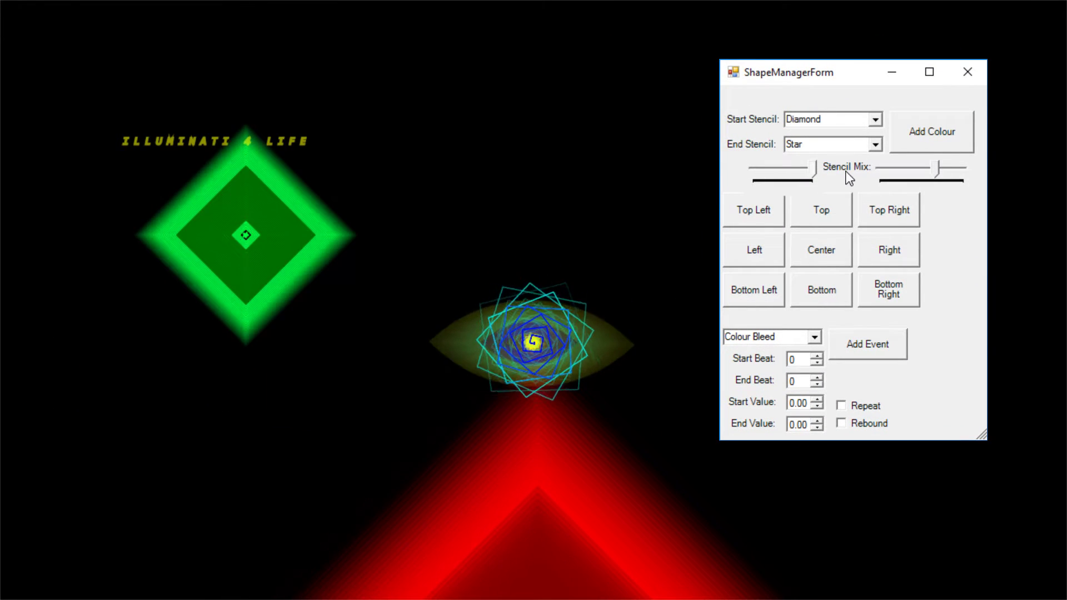
# Add a repeating, rebounding Distortion event to the green diamond from beat 0 to 8 with values 0.00 to 3.00, and close its settings.
pyautogui.click(814, 337)
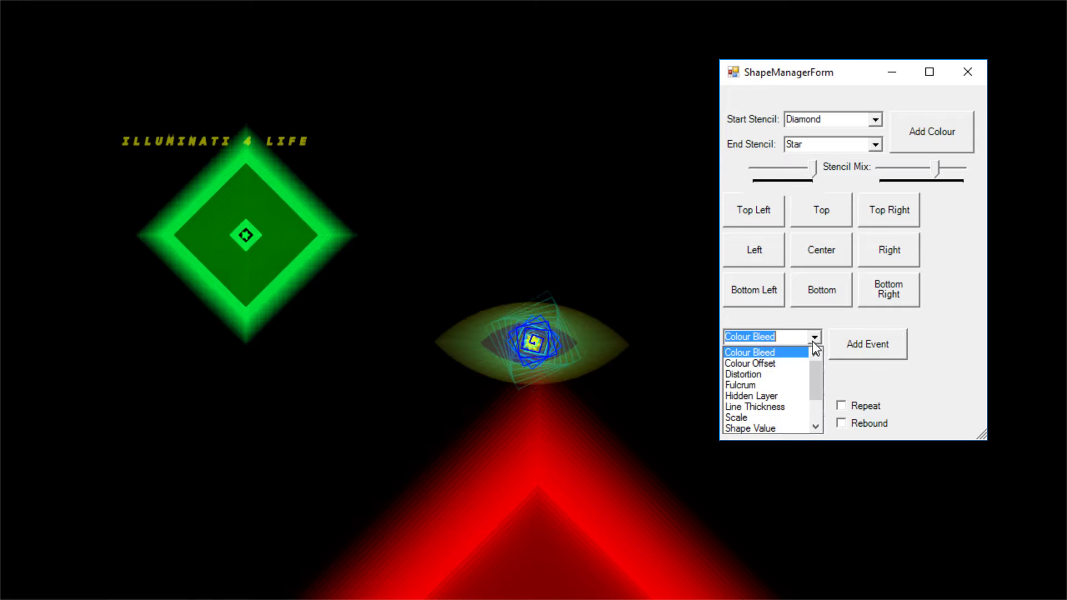
pyautogui.click(792, 373)
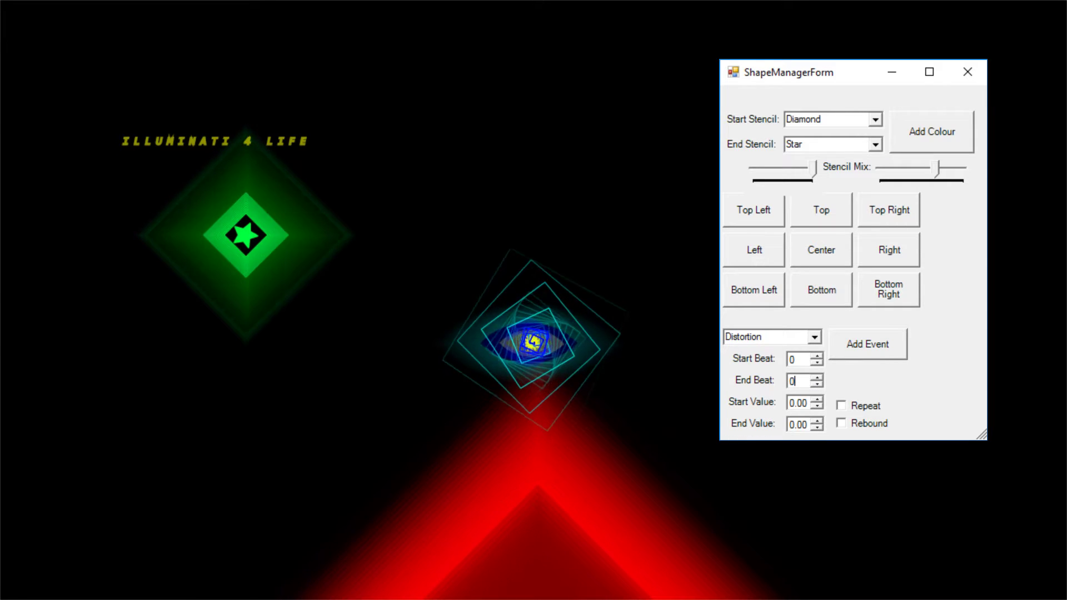
pyautogui.doubleClick(794, 381)
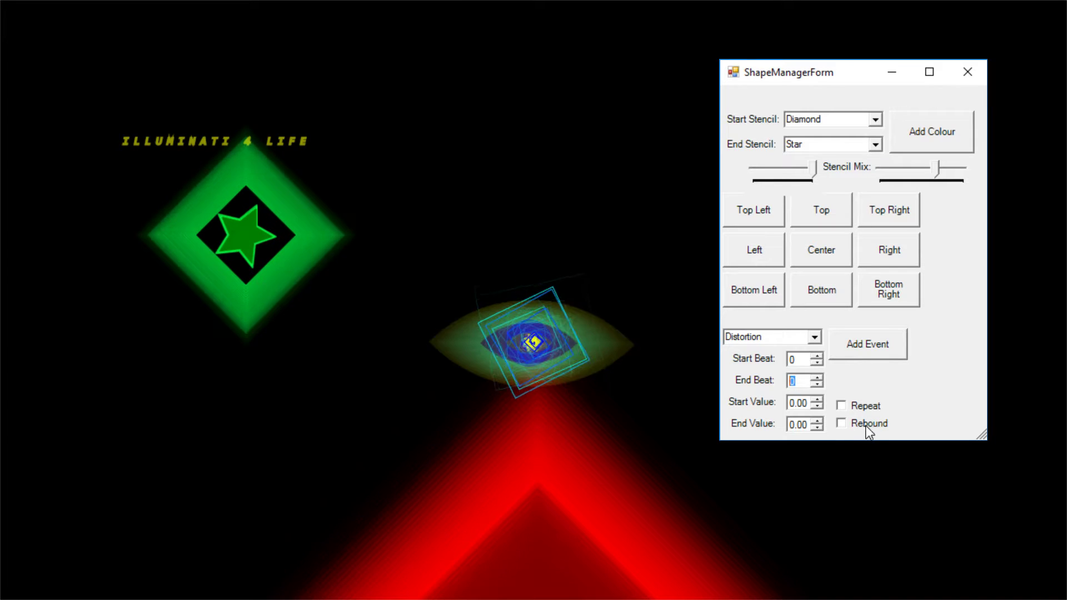
pyautogui.write('4')
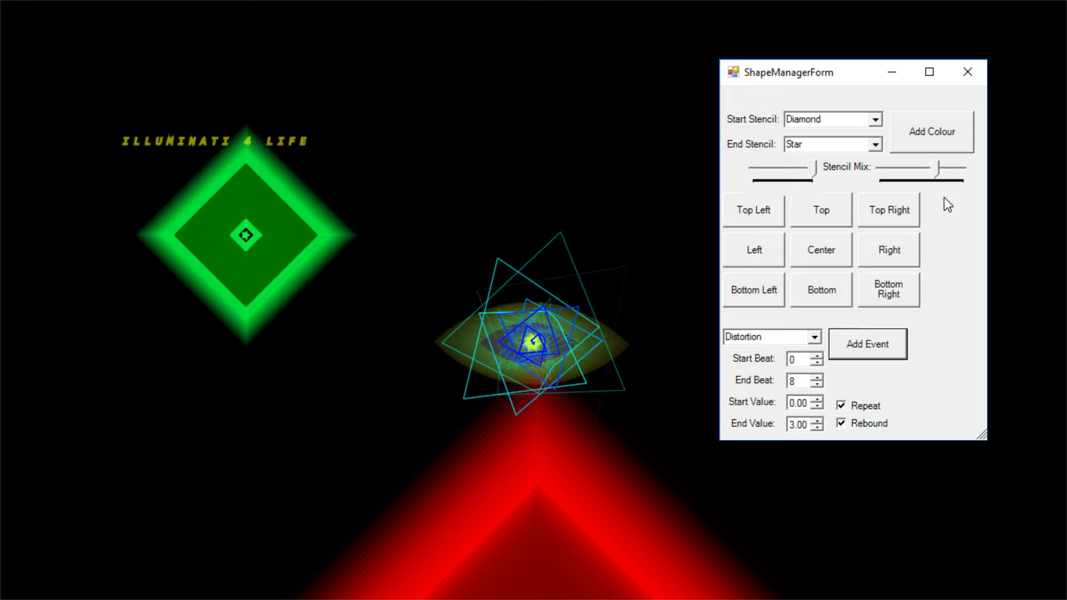
pyautogui.click(968, 73)
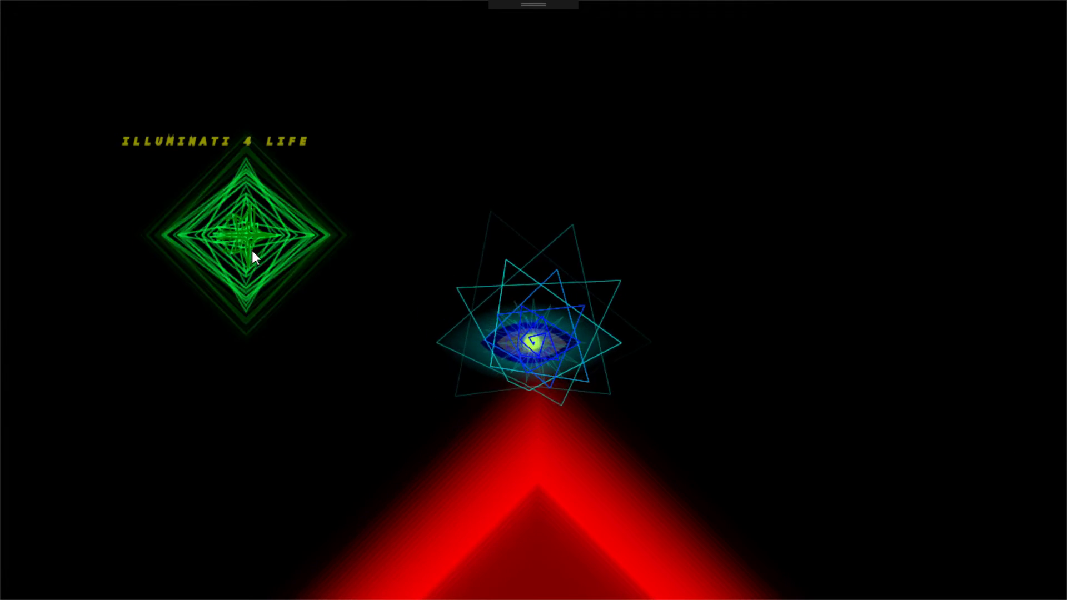
# Move the green diamond down away from the text, set its Start Stencil to Eyeball, and close its settings.
pyautogui.moveTo(252, 250); pyautogui.dragTo(243, 359)
pyautogui.rightClick(242, 359)
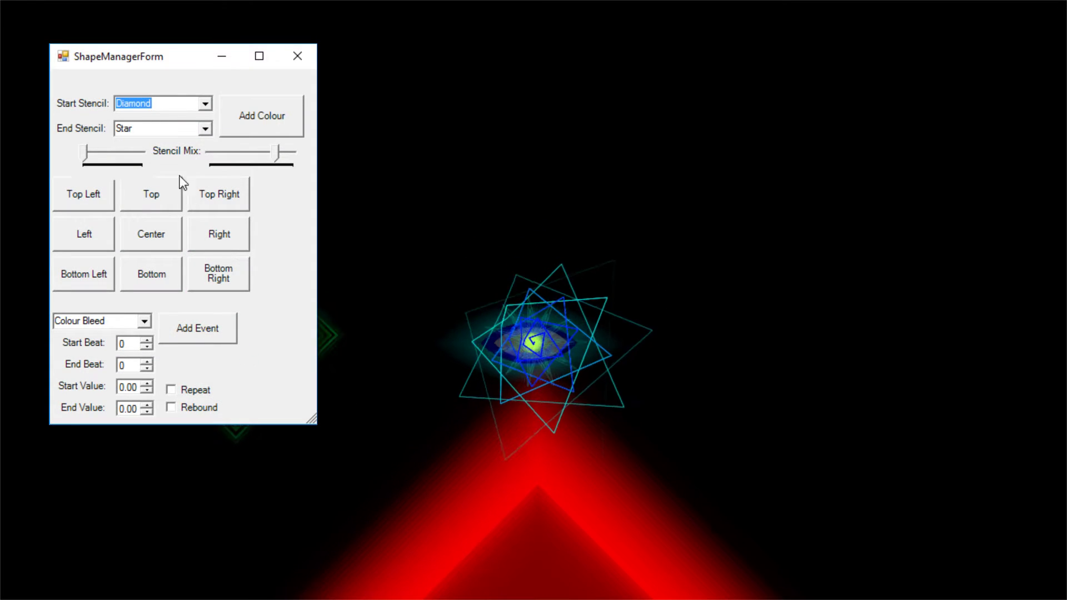
pyautogui.moveTo(145, 65); pyautogui.dragTo(823, 84)
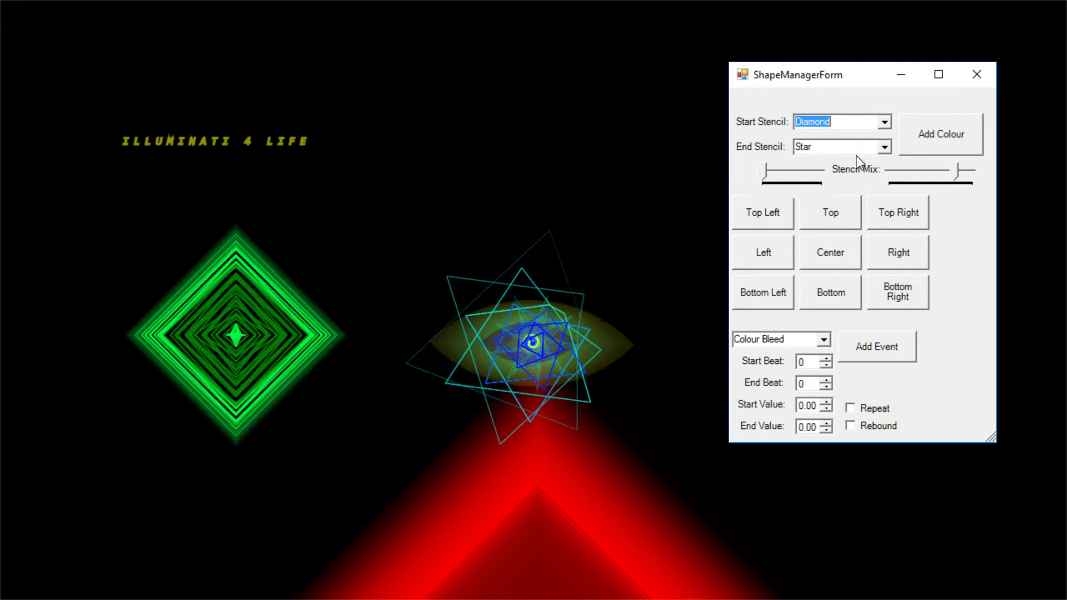
pyautogui.click(890, 124)
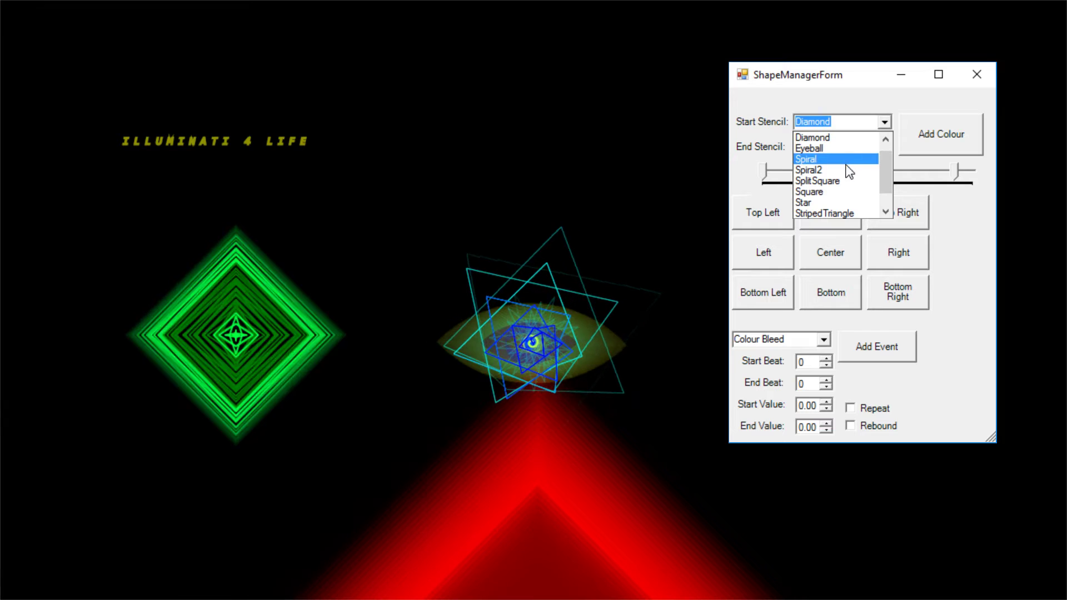
pyautogui.click(817, 148)
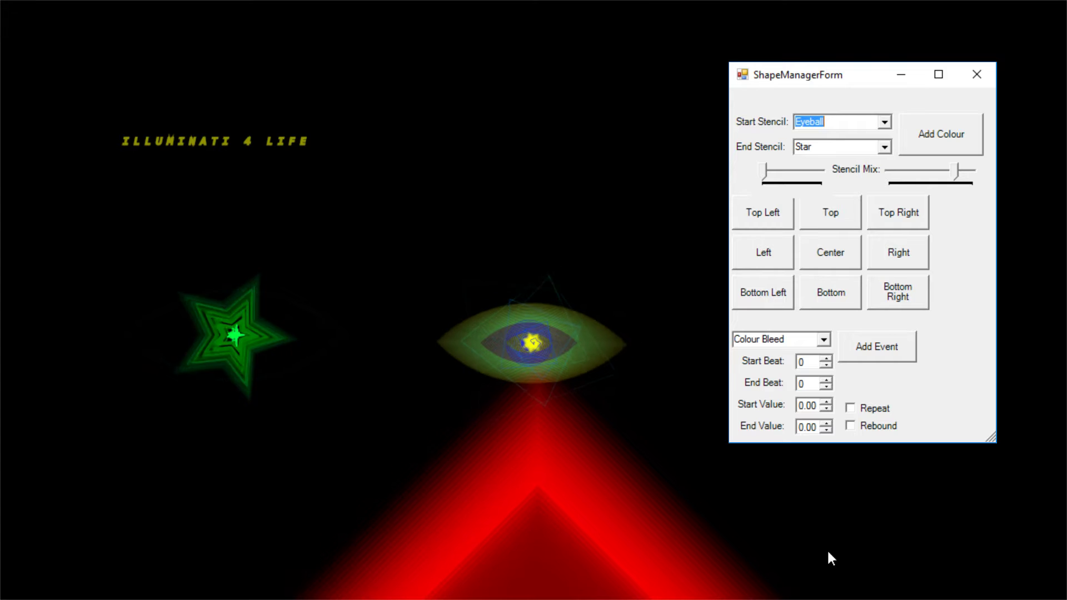
pyautogui.click(977, 75)
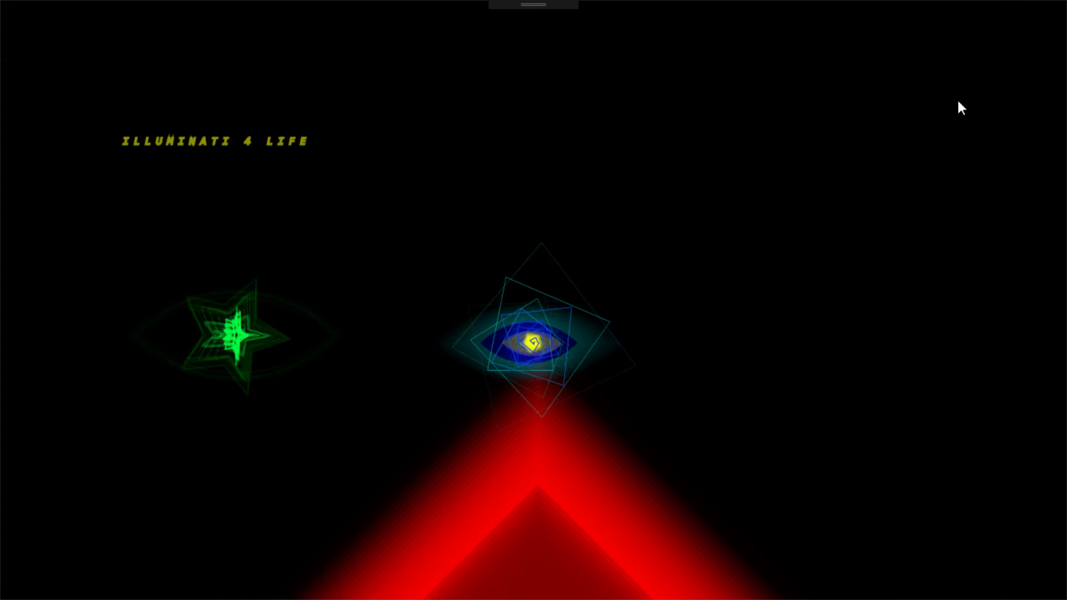
# Move the "ILLUMINATI 4 LIFE" text above the central eye and enlarge it to span most of the canvas width.
pyautogui.moveTo(248, 142); pyautogui.dragTo(465, 96)
pyautogui.moveTo(485, 239); pyautogui.dragTo(294, 50)
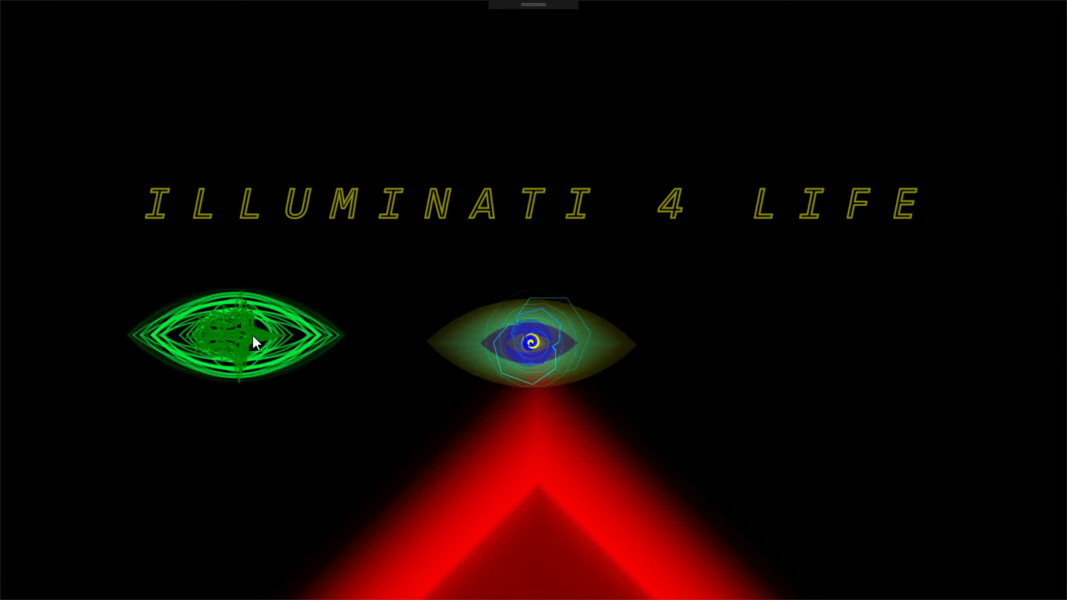
# Move the green eye shape to the left of the red pyramid, set its Start and End Stencil to Diamond, and close its settings.
pyautogui.moveTo(253, 335); pyautogui.dragTo(556, 345)
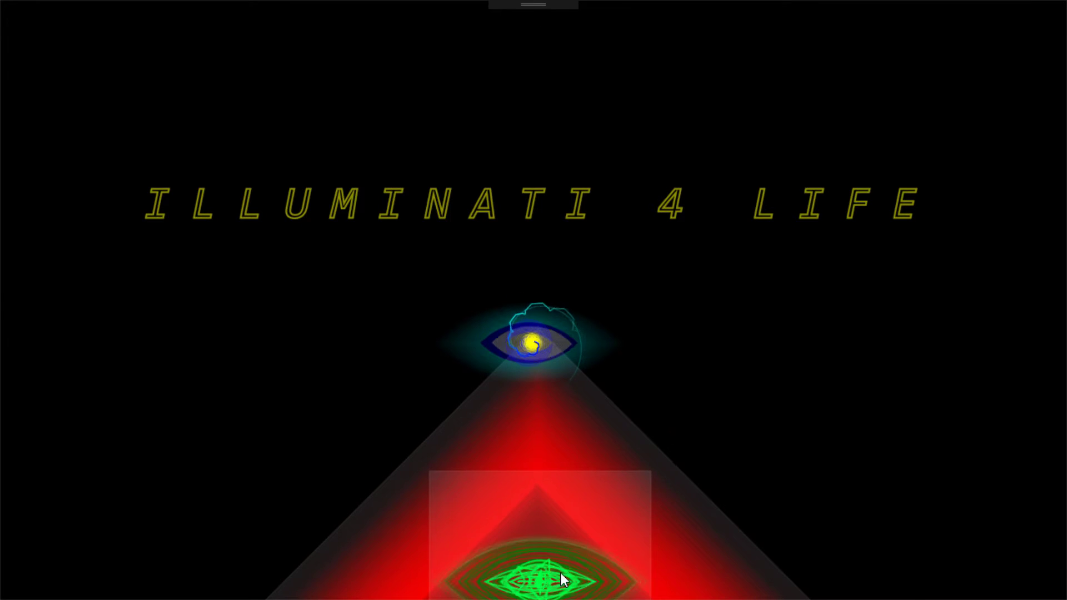
pyautogui.moveTo(563, 590); pyautogui.dragTo(256, 384)
pyautogui.doubleClick(256, 379)
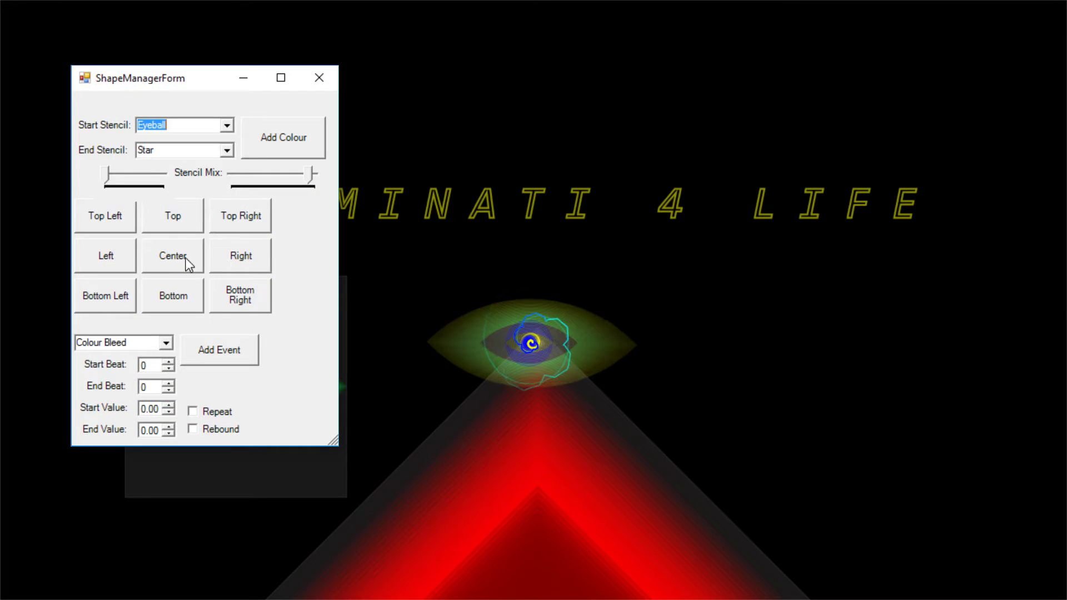
pyautogui.click(226, 126)
pyautogui.scroll(-1, 189, 196)
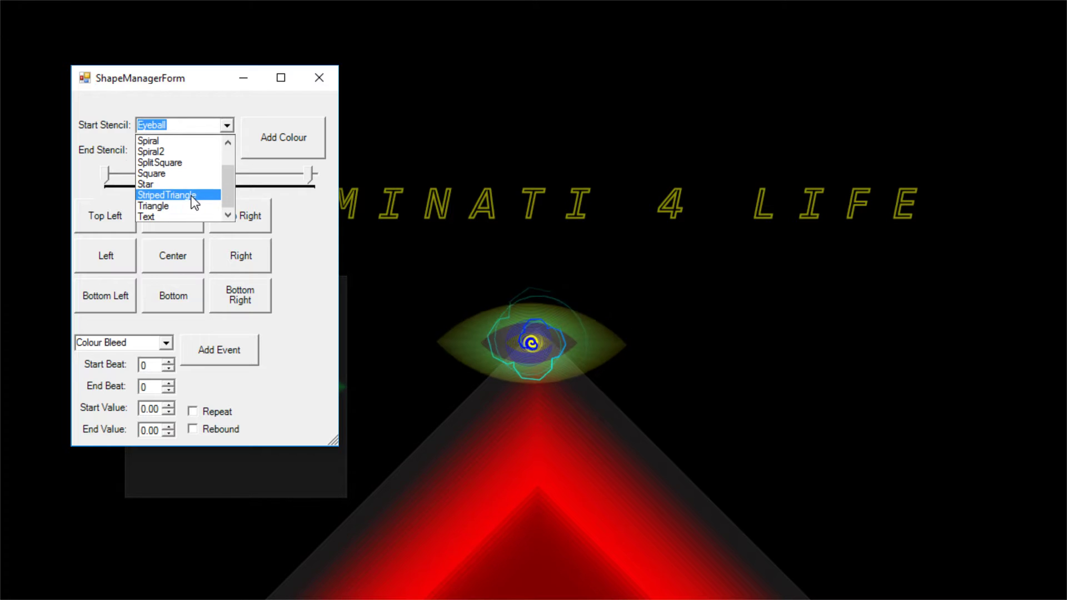
pyautogui.scroll(1, 186, 200)
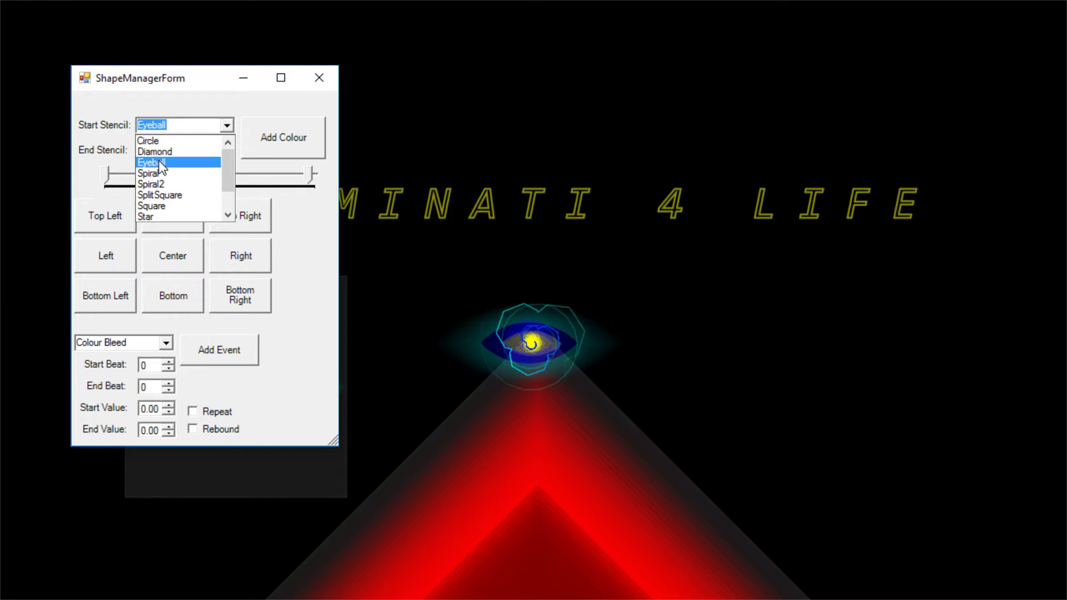
pyautogui.click(161, 154)
pyautogui.click(227, 150)
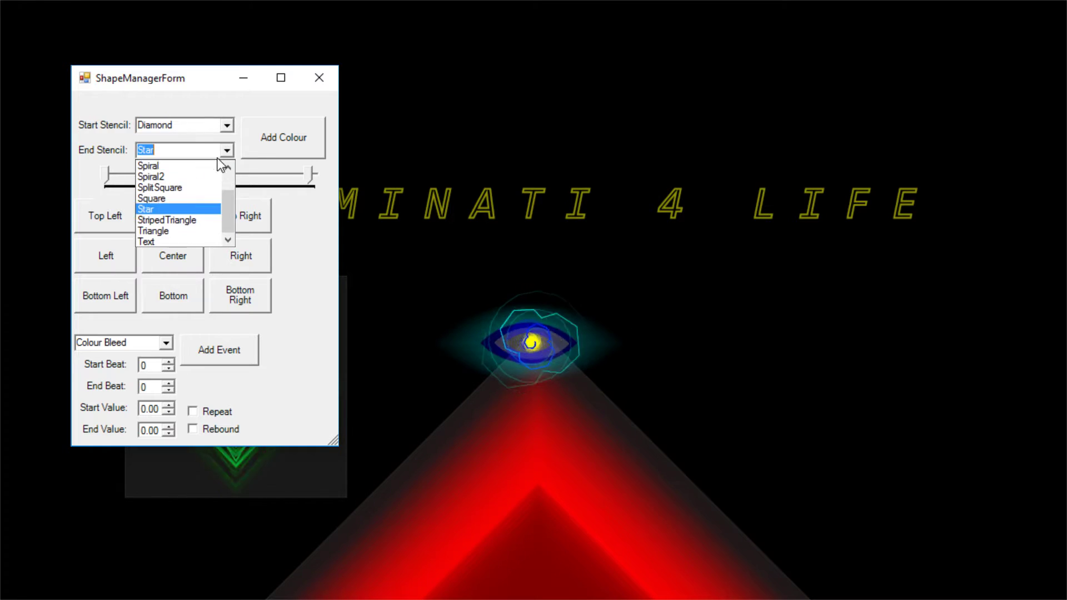
pyautogui.scroll(3, 200, 186)
pyautogui.click(181, 183)
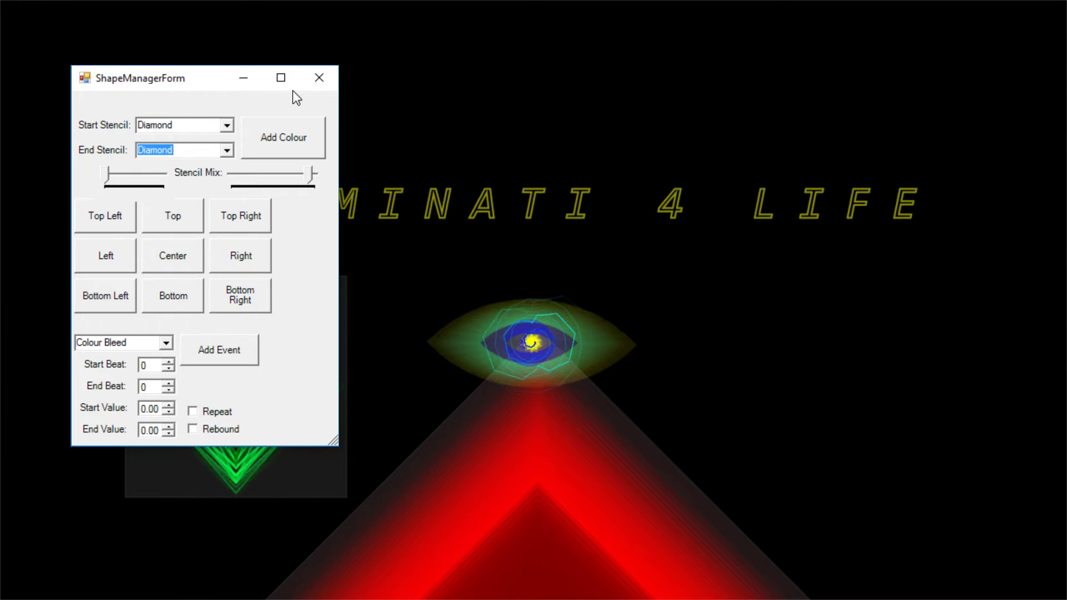
pyautogui.click(320, 77)
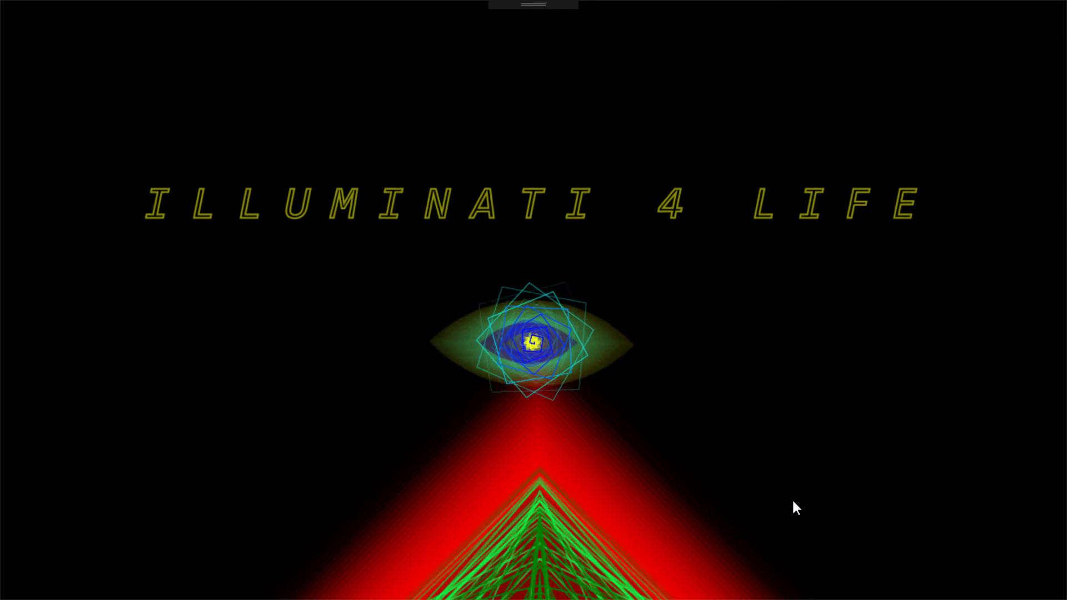
pyautogui.hotkey('alt', 'Tab')
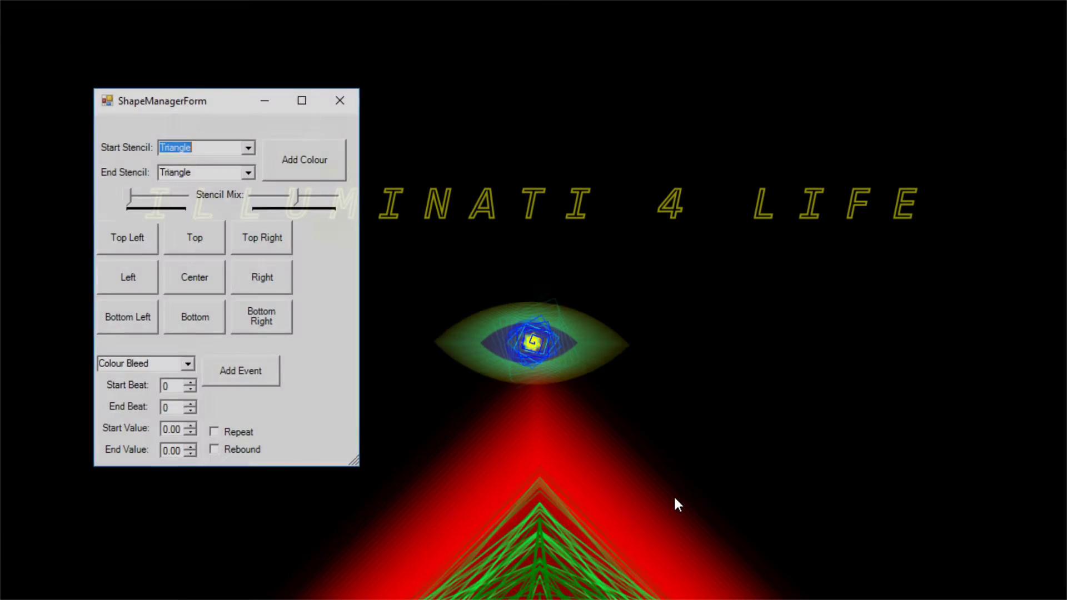
pyautogui.moveTo(222, 105); pyautogui.dragTo(865, 140)
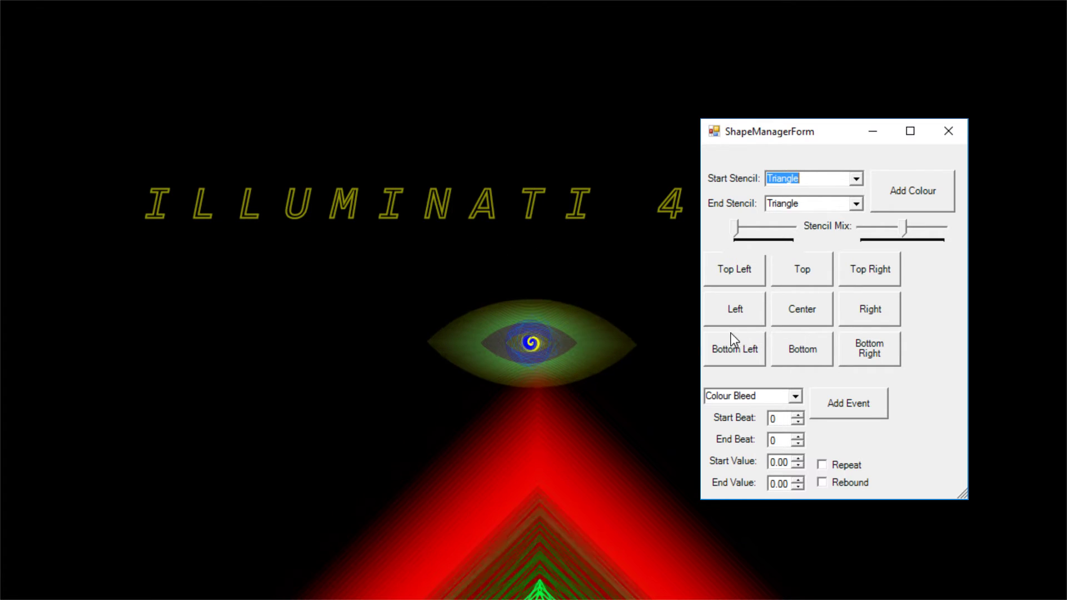
pyautogui.click(949, 132)
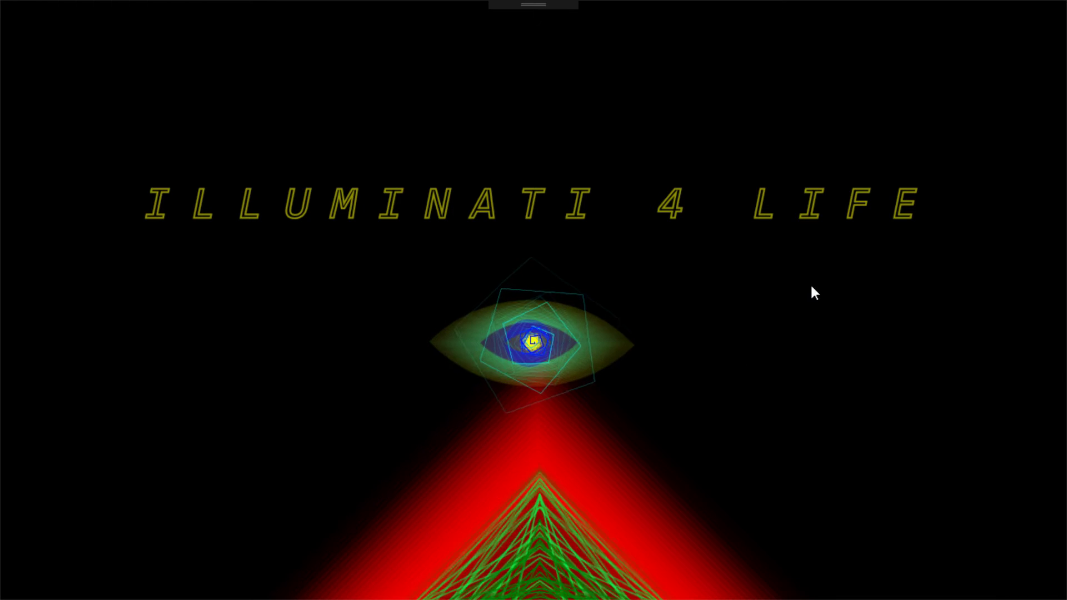
# Open the "ILLUMINATI 4 LIFE" text's settings and set up a Line Thickness event with End Beat 4.
pyautogui.click(757, 218)
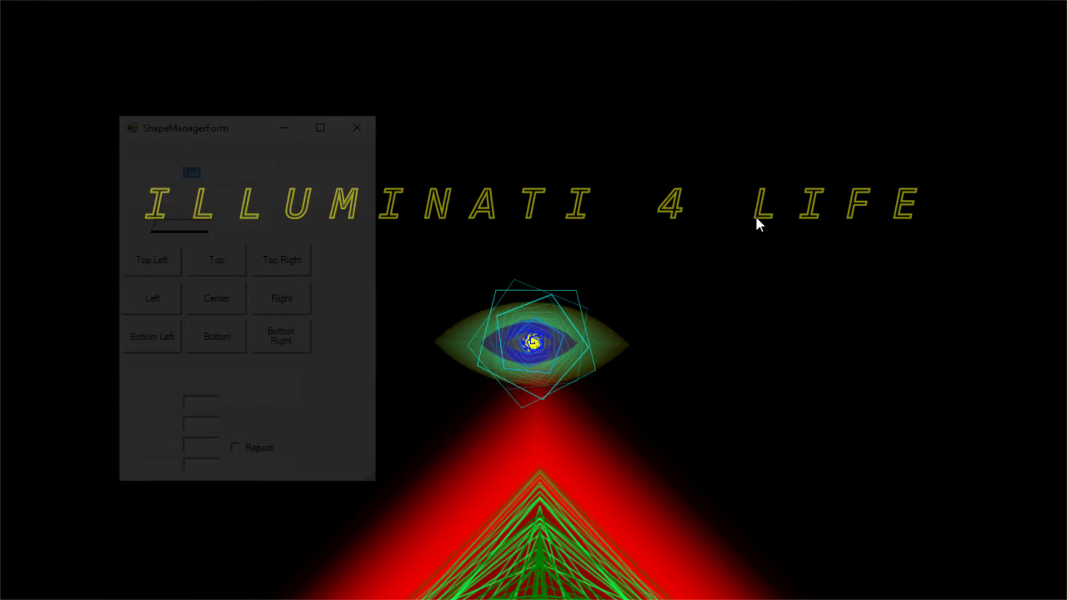
pyautogui.click(209, 386)
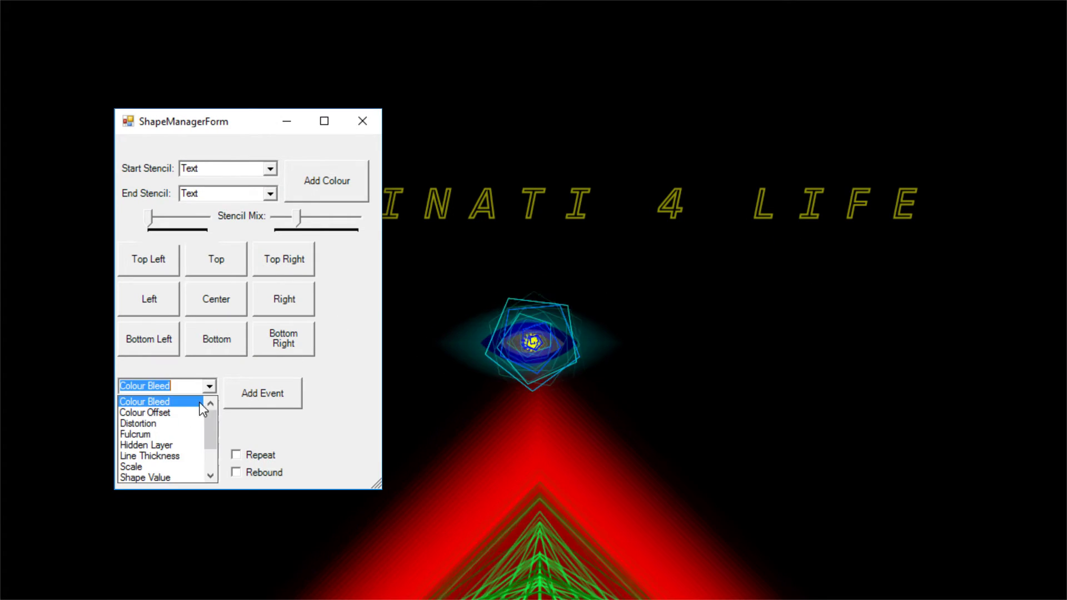
pyautogui.click(176, 455)
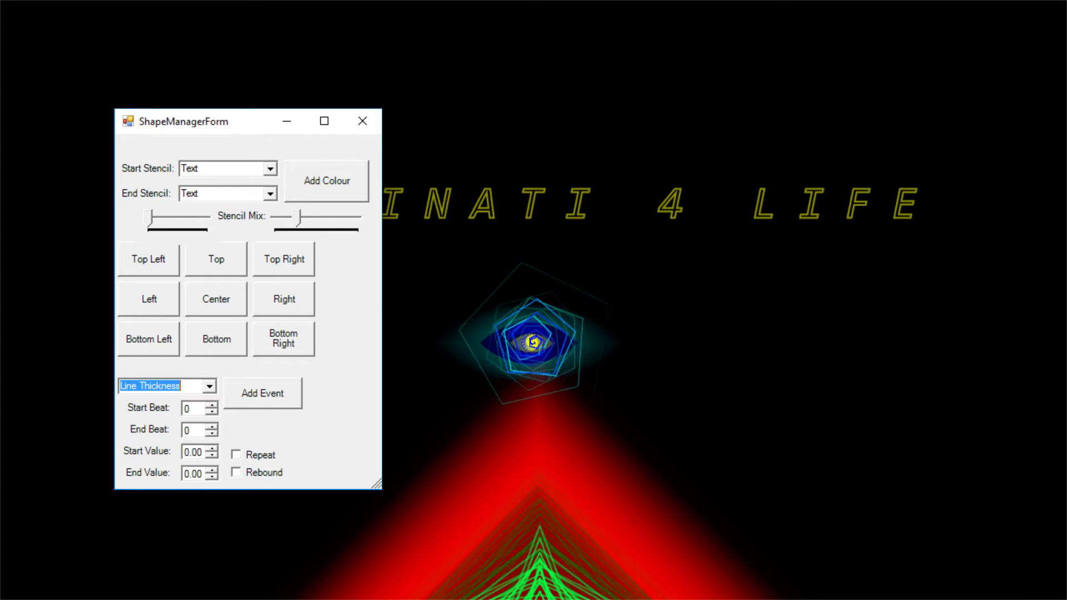
pyautogui.click(211, 427)
pyautogui.click(212, 427)
pyautogui.click(212, 427)
pyautogui.click(212, 427)
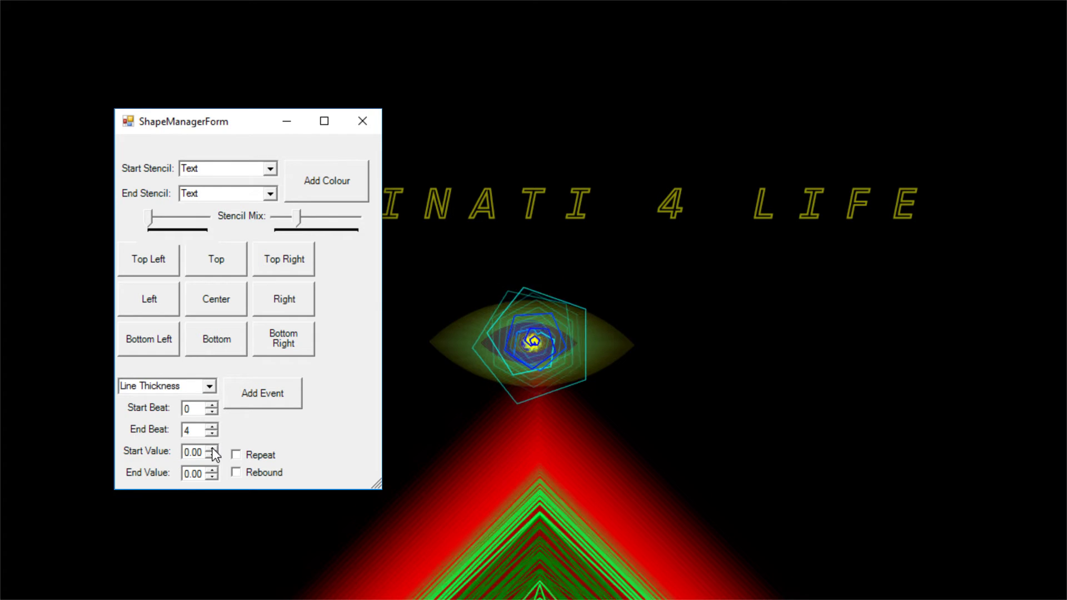
# Give the Line Thickness event values 1.00 to 6.00, enable Repeat and Rebound, and add it to the text.
pyautogui.click(212, 448)
pyautogui.click(212, 470)
pyautogui.click(212, 469)
pyautogui.click(212, 470)
pyautogui.click(212, 470)
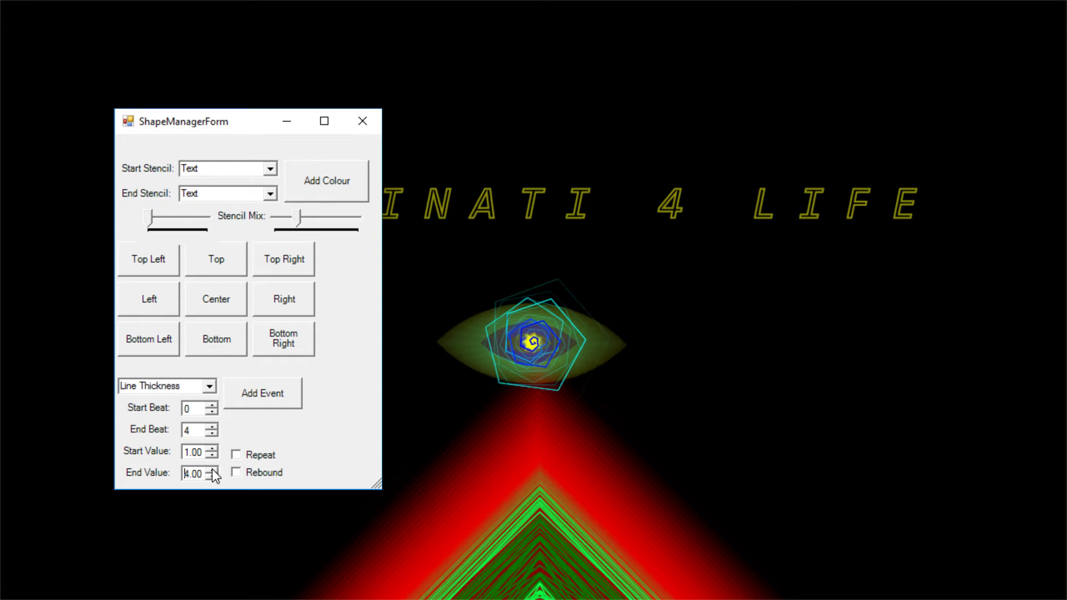
pyautogui.click(212, 470)
pyautogui.click(211, 469)
pyautogui.click(235, 454)
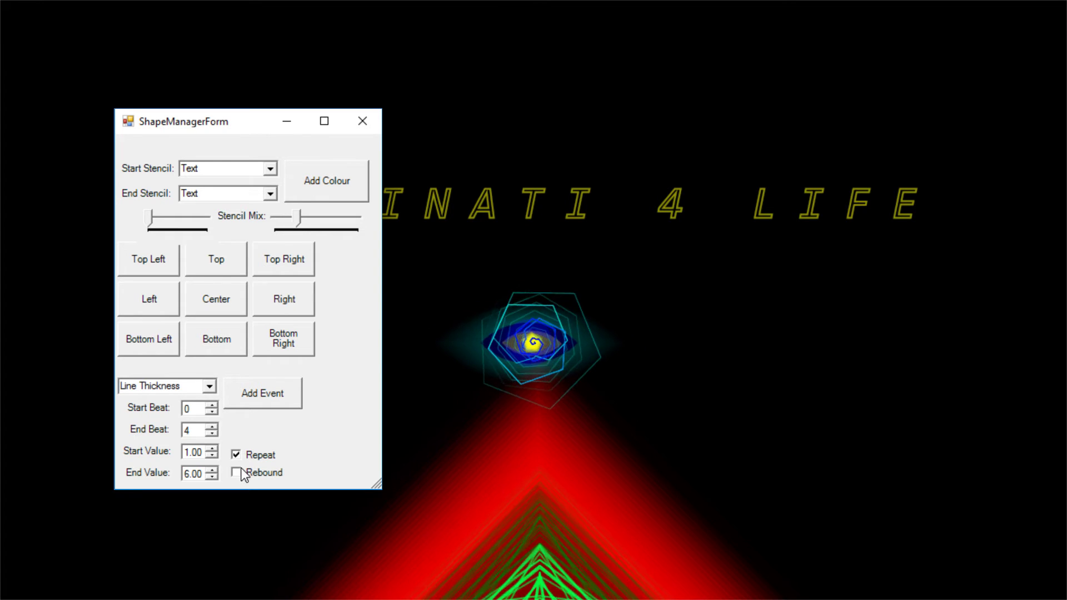
pyautogui.click(236, 472)
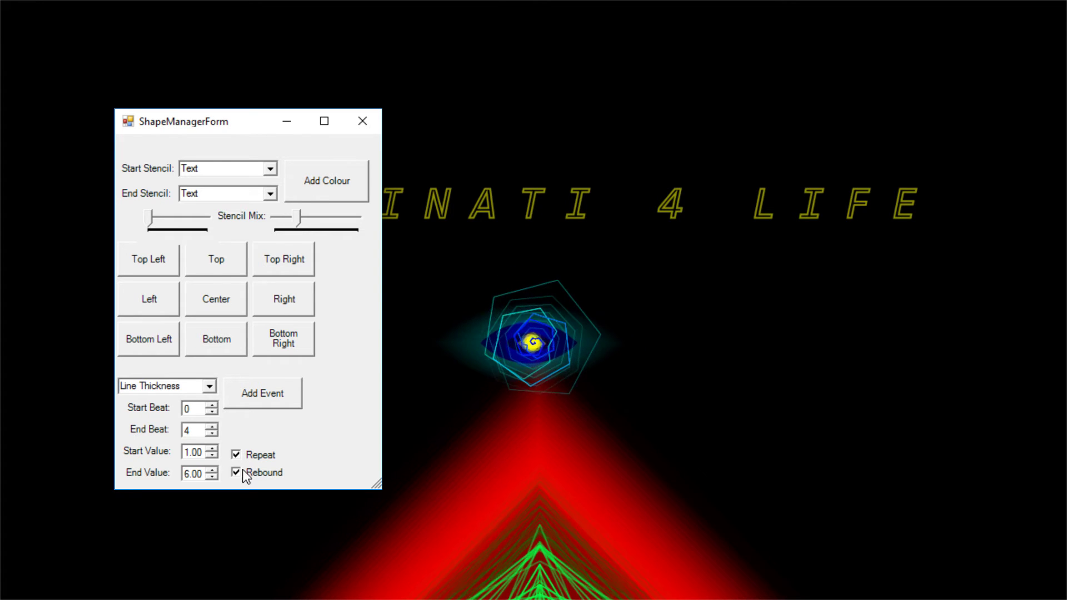
pyautogui.click(255, 403)
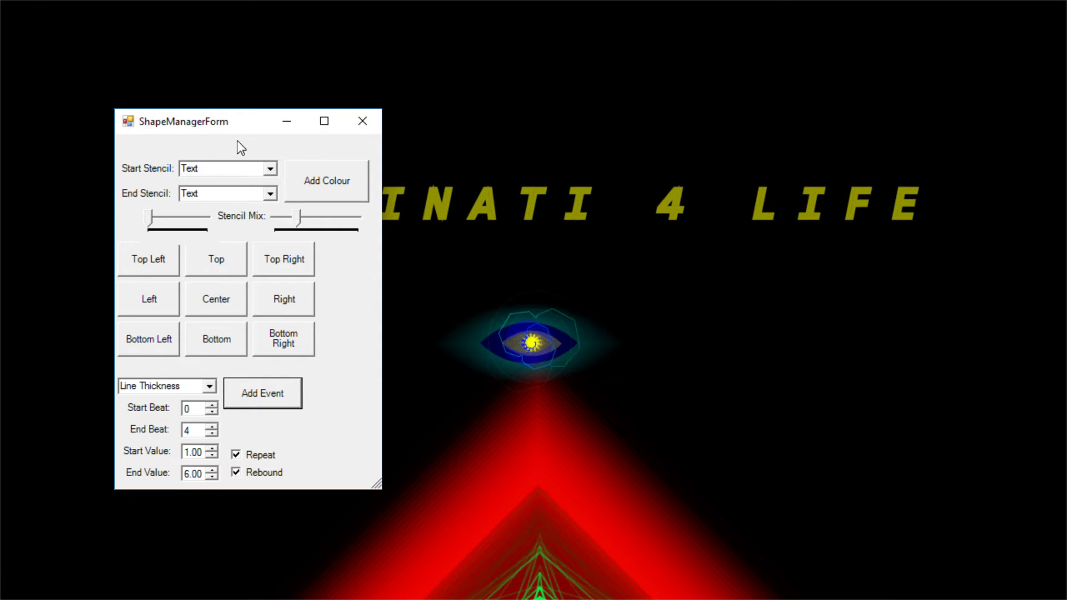
# Add a repeating, rebounding Scale event to the text from beat 0 to 4 with values 0.00 to 0.50, and close its settings.
pyautogui.moveTo(234, 131); pyautogui.dragTo(930, 258)
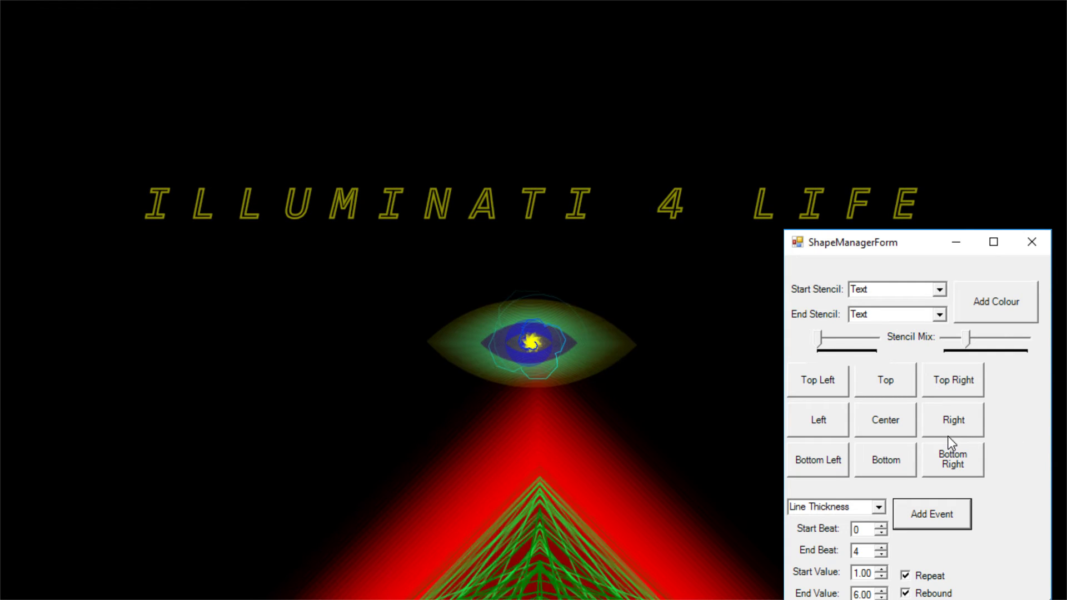
pyautogui.click(880, 507)
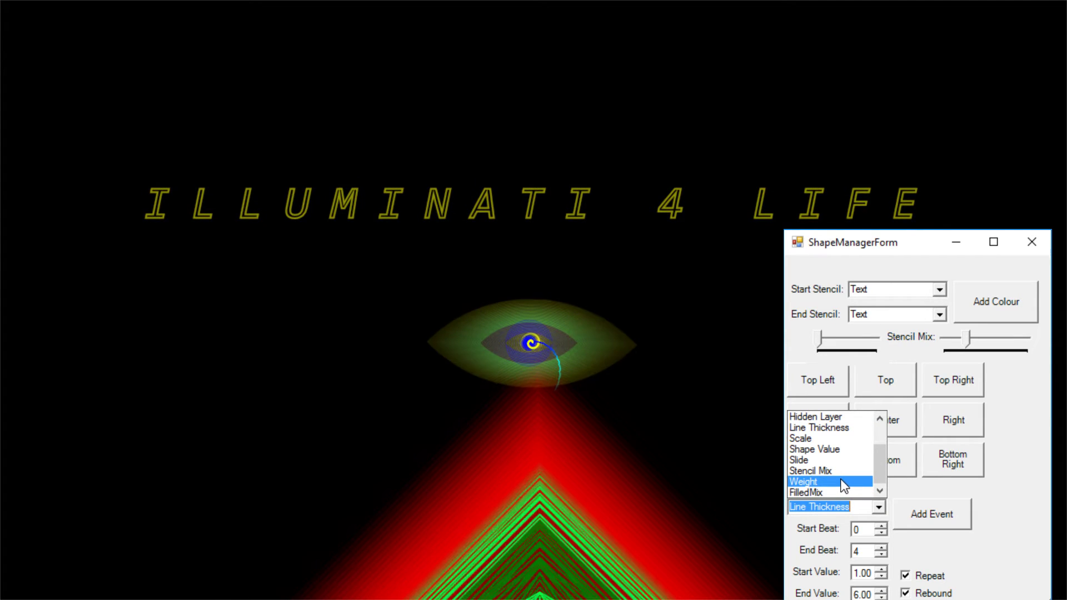
pyautogui.scroll(1, 842, 482)
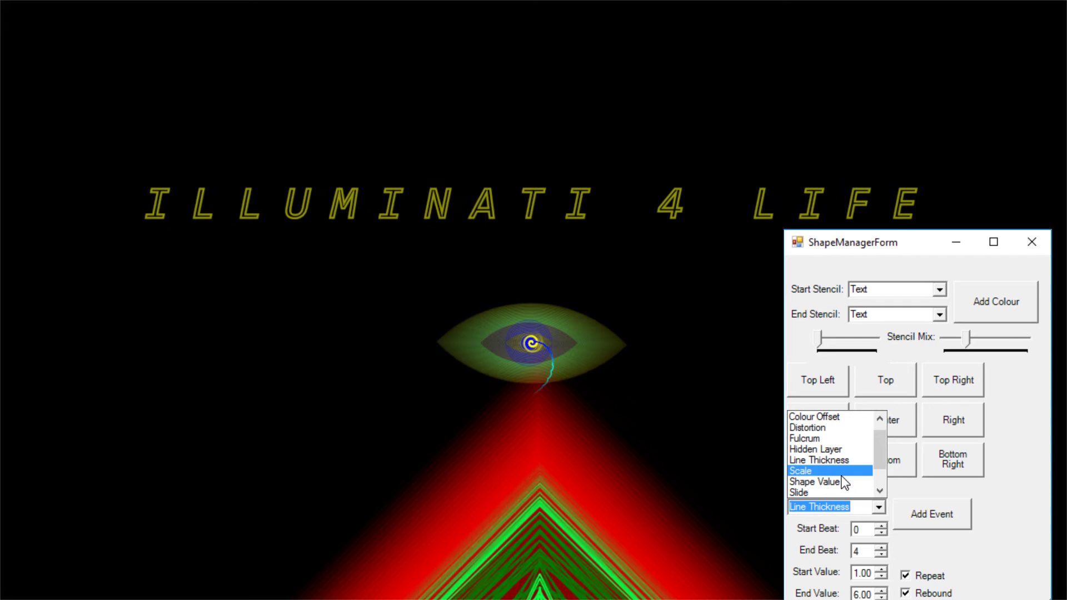
pyautogui.click(839, 473)
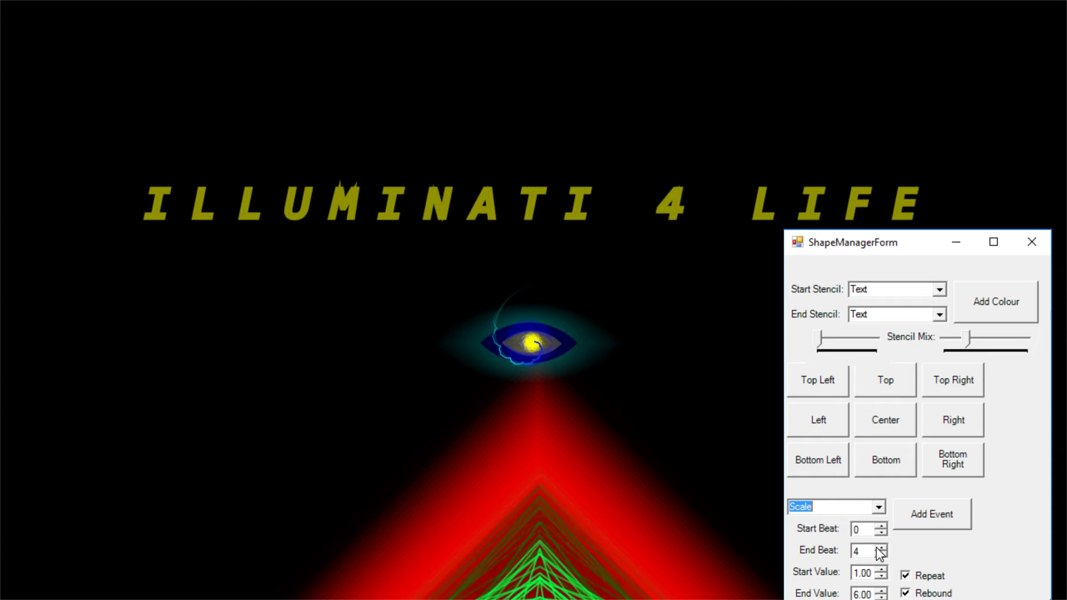
pyautogui.moveTo(874, 573); pyautogui.dragTo(854, 573)
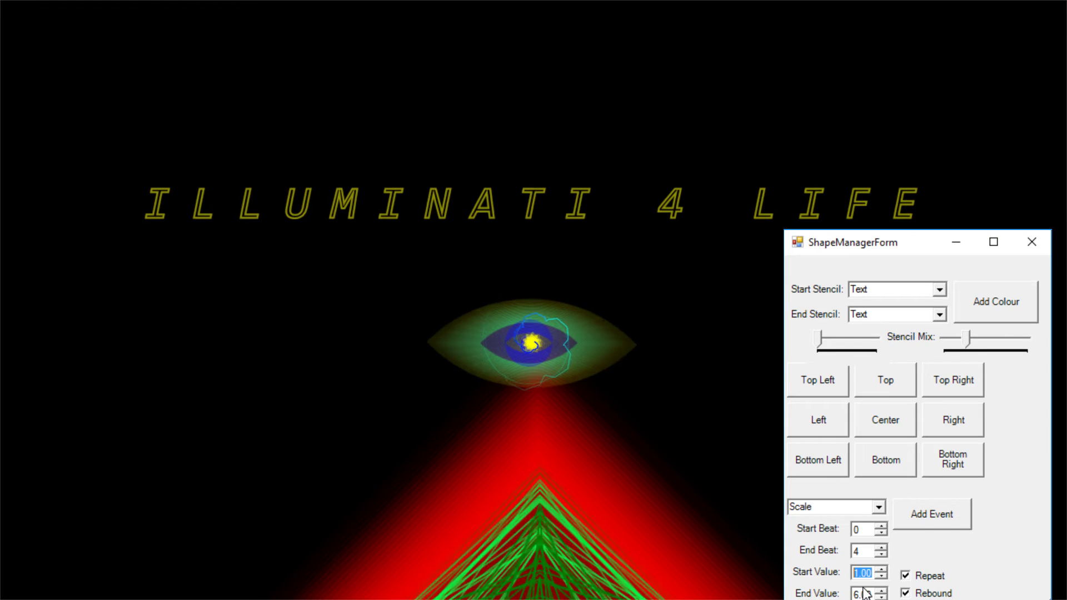
pyautogui.write('0.5')
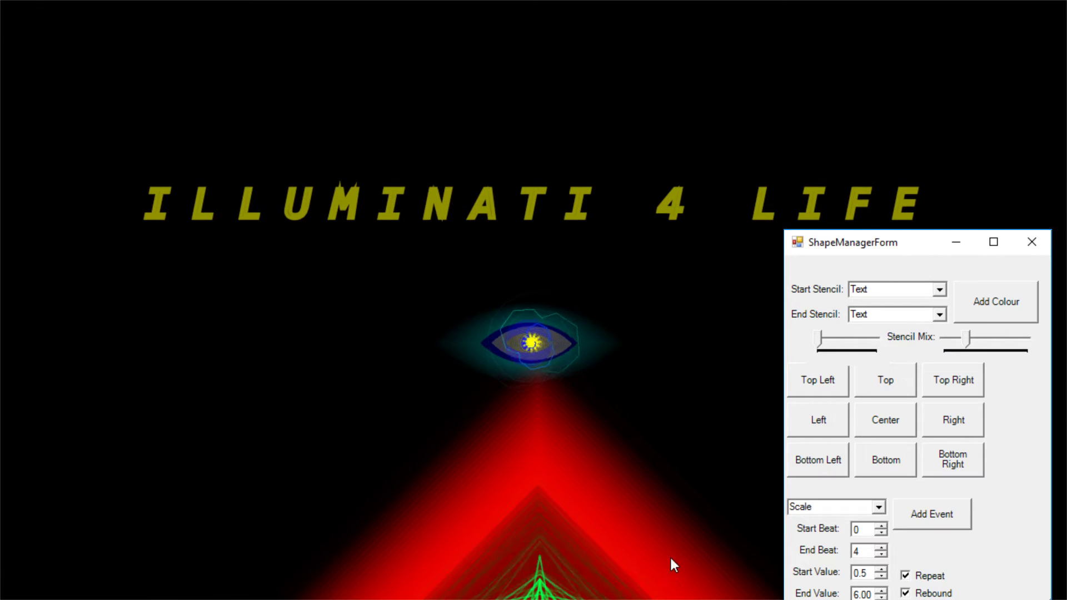
pyautogui.moveTo(869, 573); pyautogui.dragTo(855, 573)
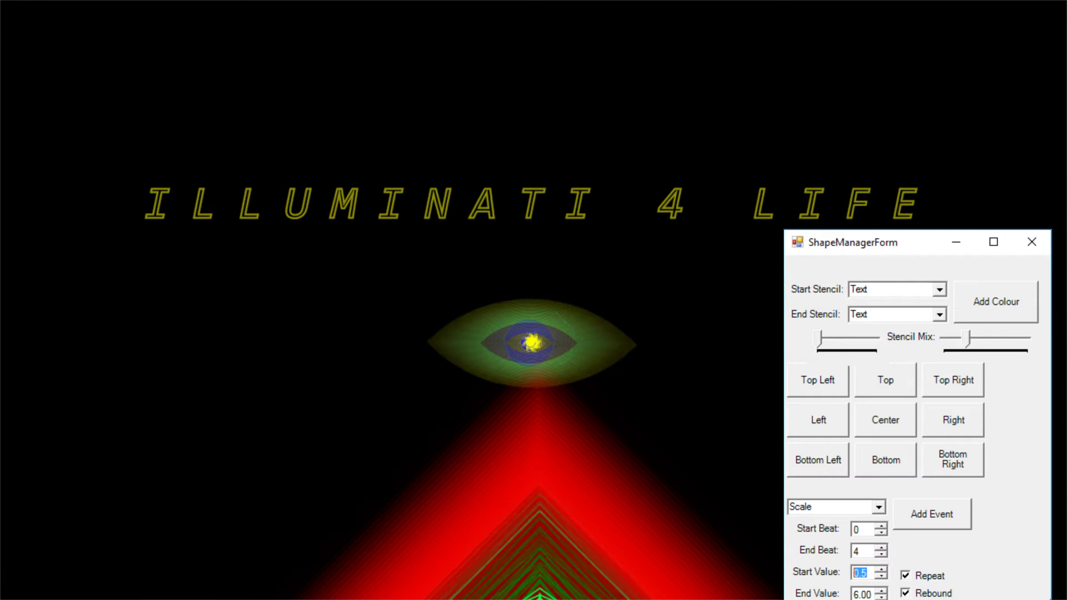
pyautogui.write('0')
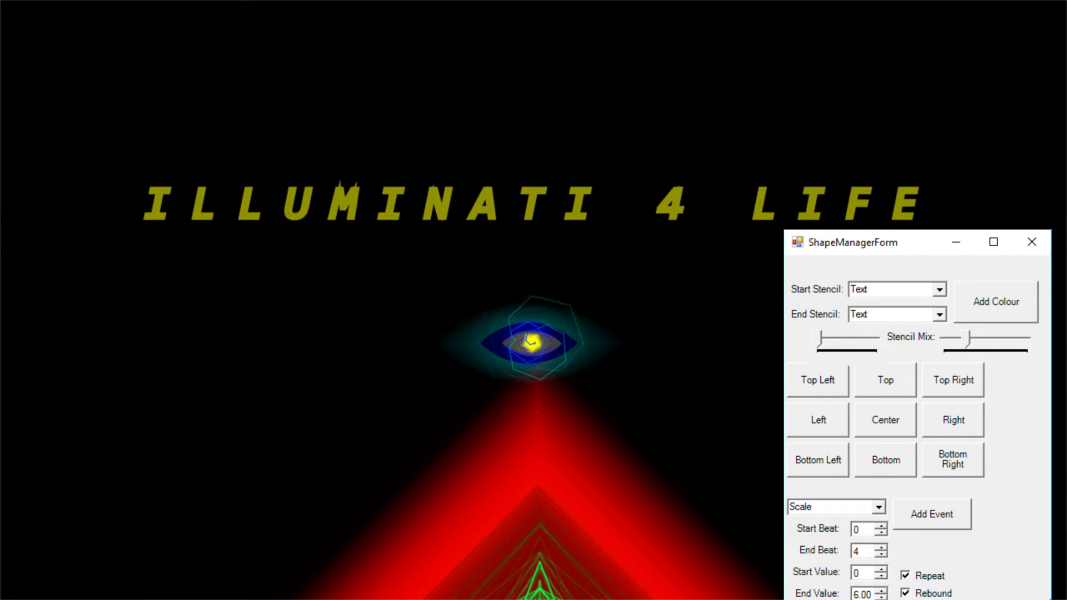
pyautogui.press('Tab')
pyautogui.write('0')
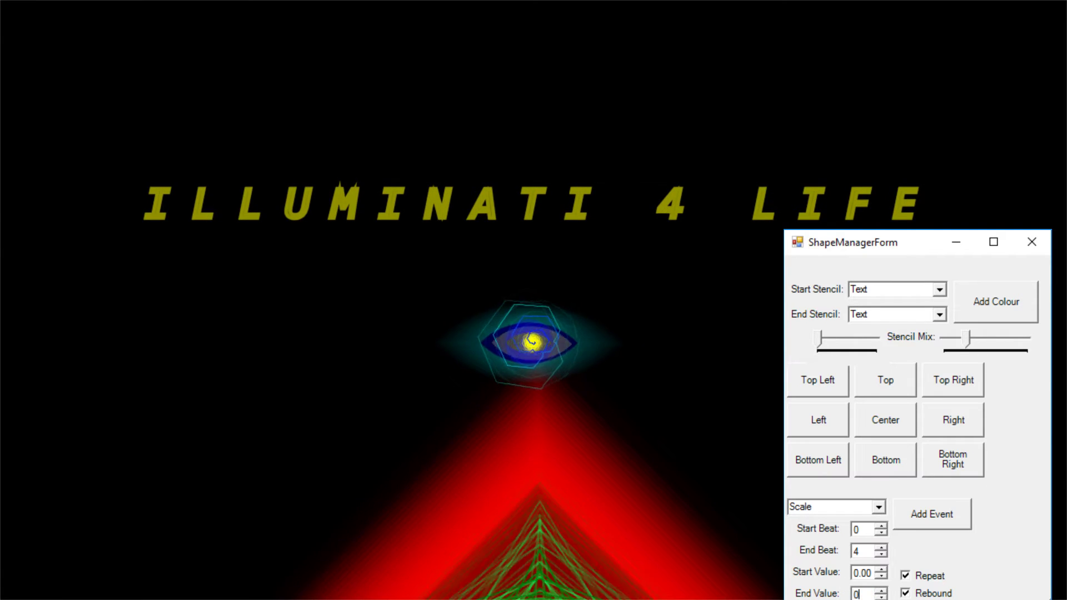
pyautogui.write('.5')
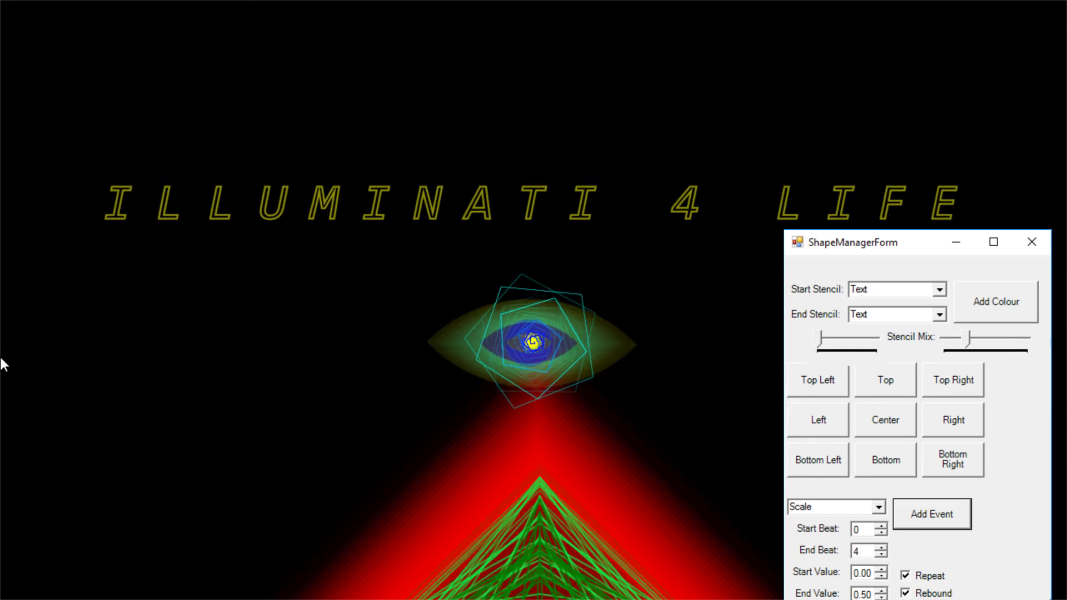
pyautogui.click(432, 219)
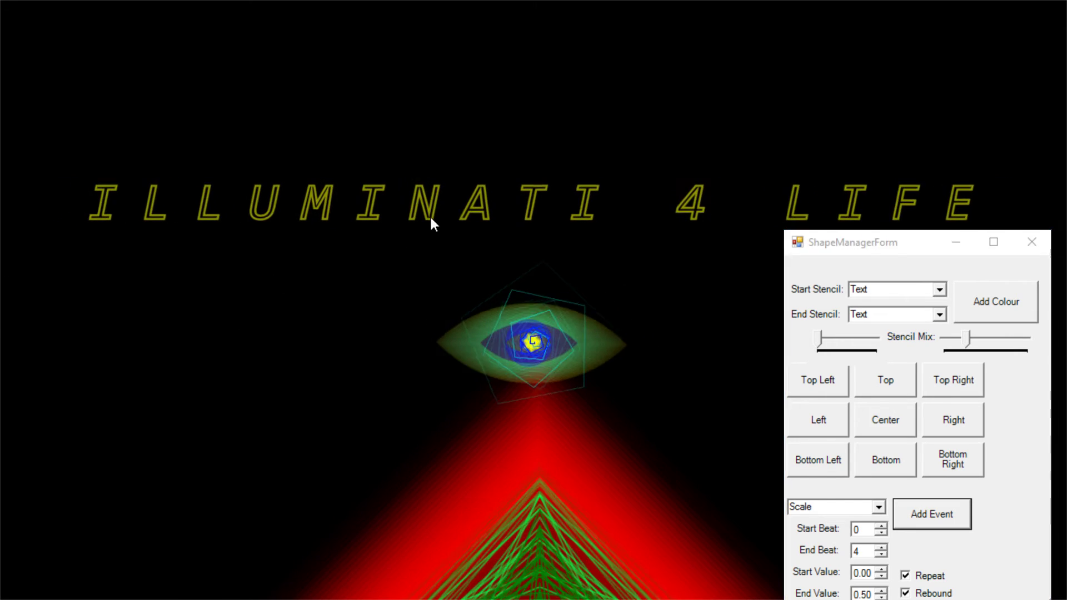
pyautogui.click(1031, 242)
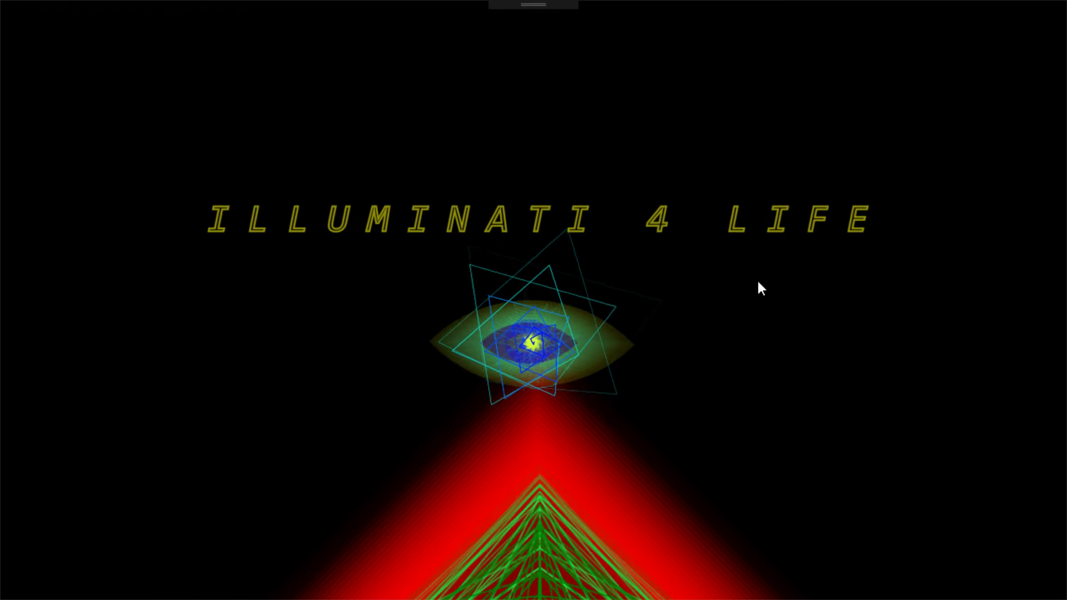
# Reopen the "ILLUMINATI 4 LIFE" text's settings and add a bright green colour named "sdsd".
pyautogui.click(682, 233)
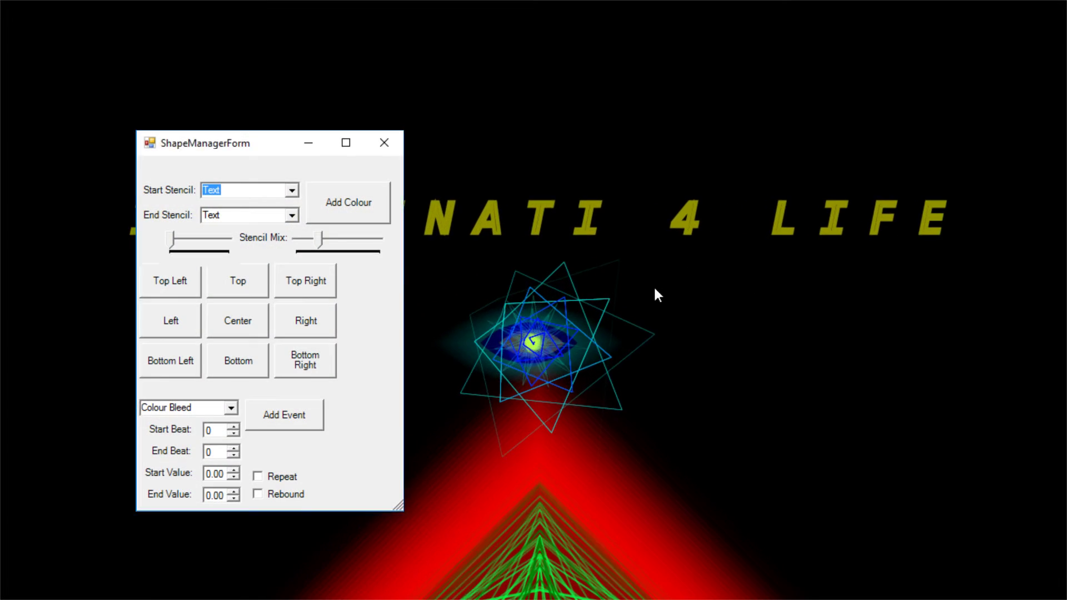
pyautogui.moveTo(265, 150); pyautogui.dragTo(882, 211)
pyautogui.click(986, 266)
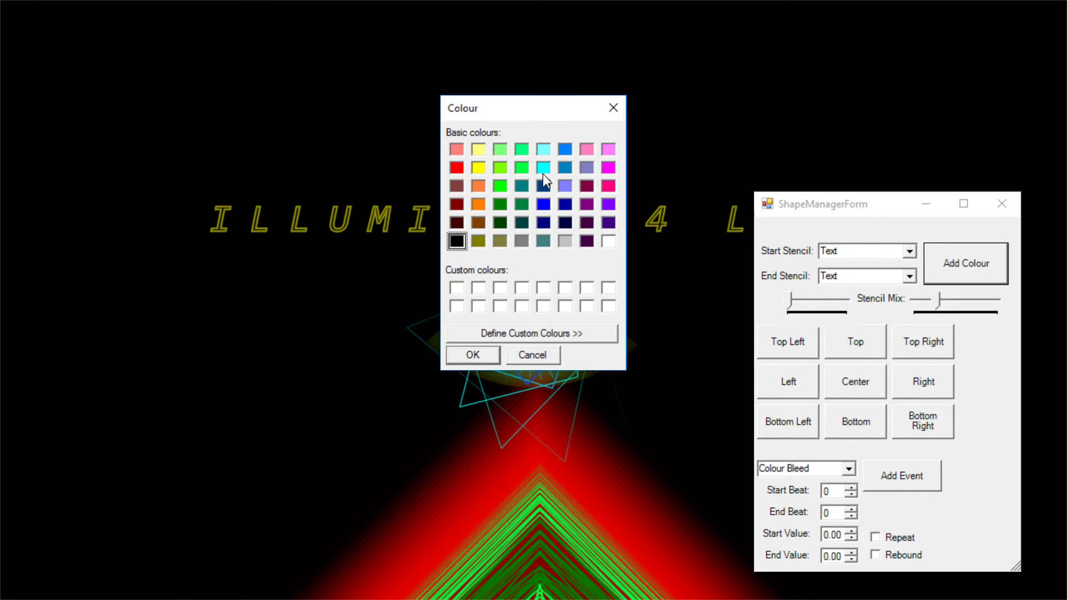
pyautogui.click(501, 186)
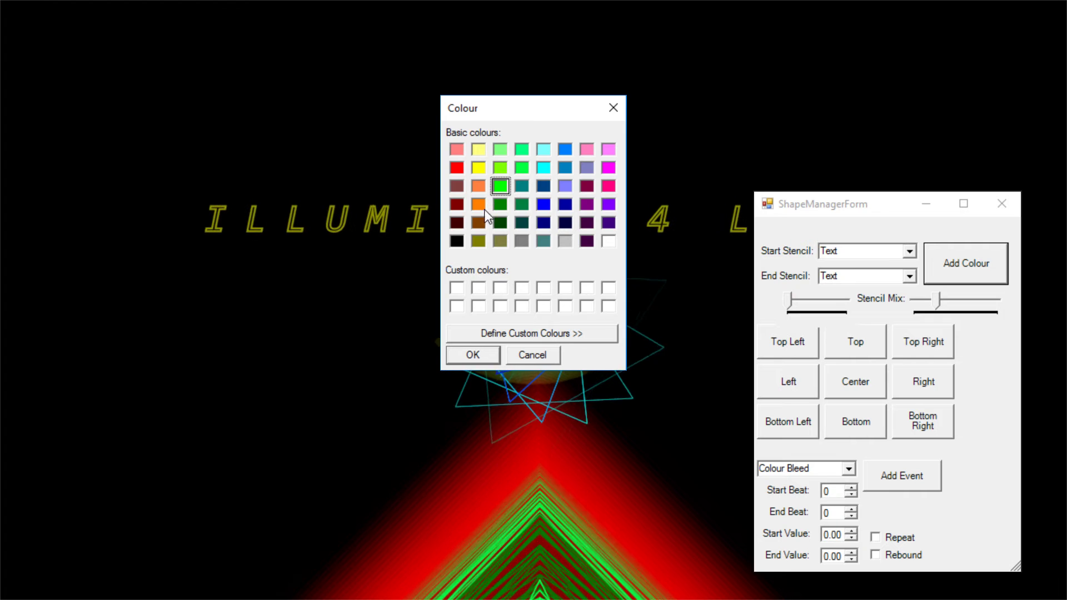
pyautogui.click(479, 356)
pyautogui.write('dsd')
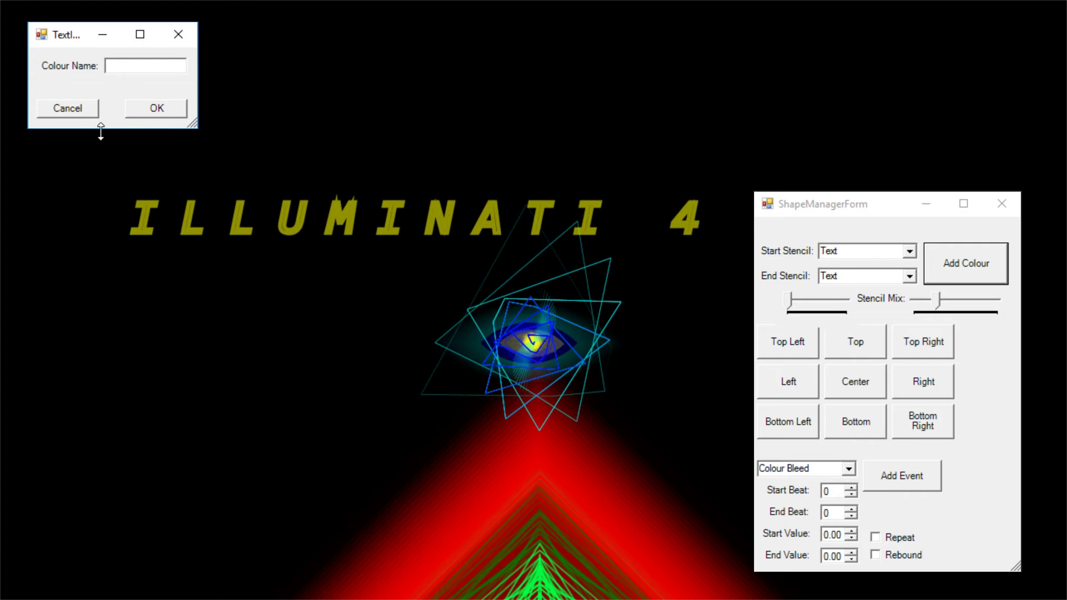
pyautogui.write('sdsd')
pyautogui.click(160, 108)
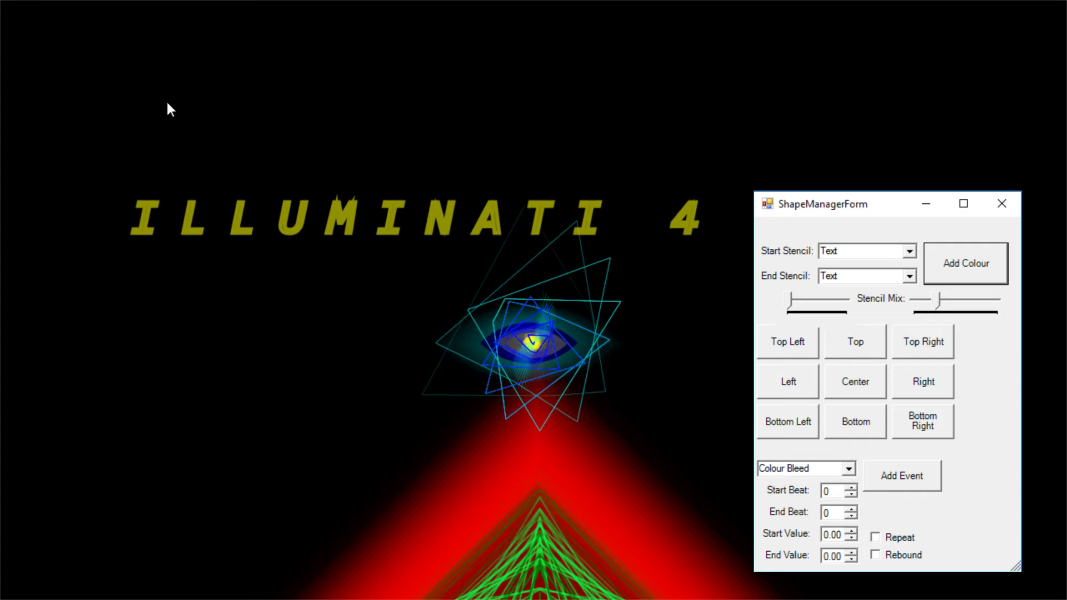
pyautogui.click(1003, 203)
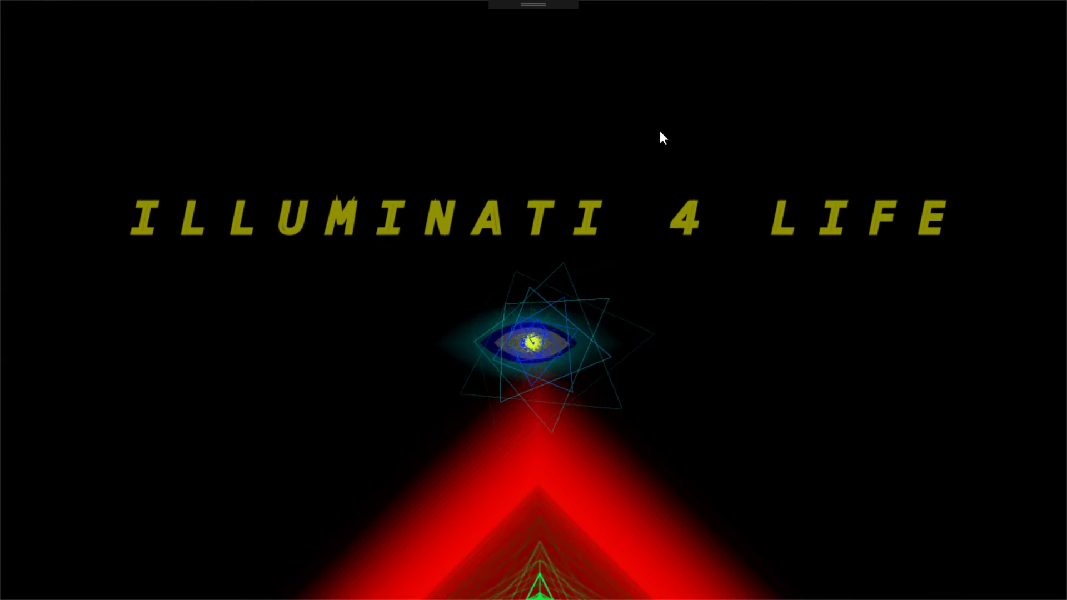
pyautogui.click(758, 218)
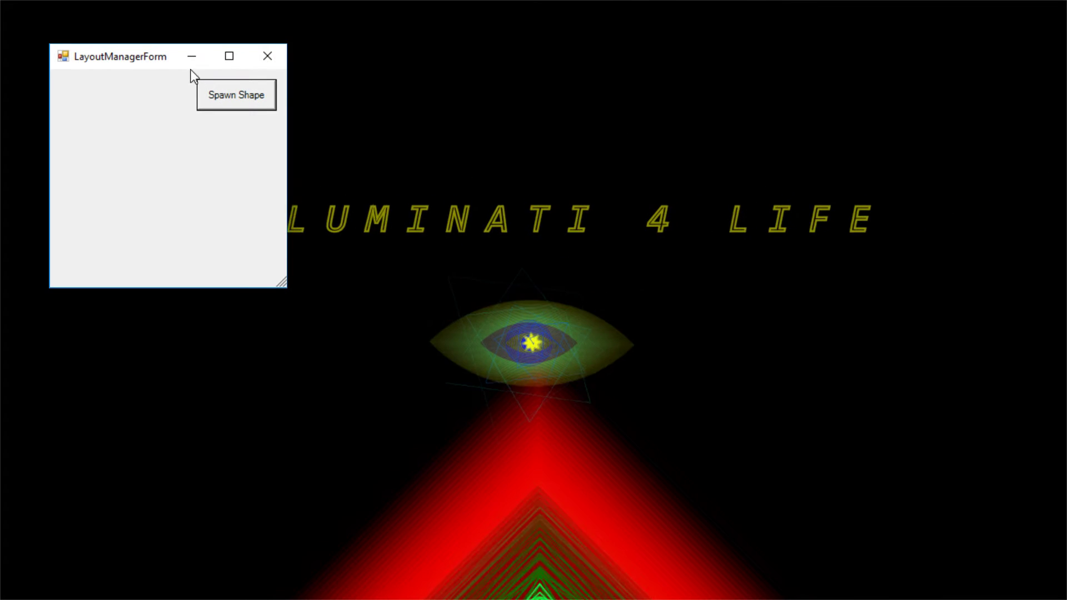
pyautogui.click(268, 56)
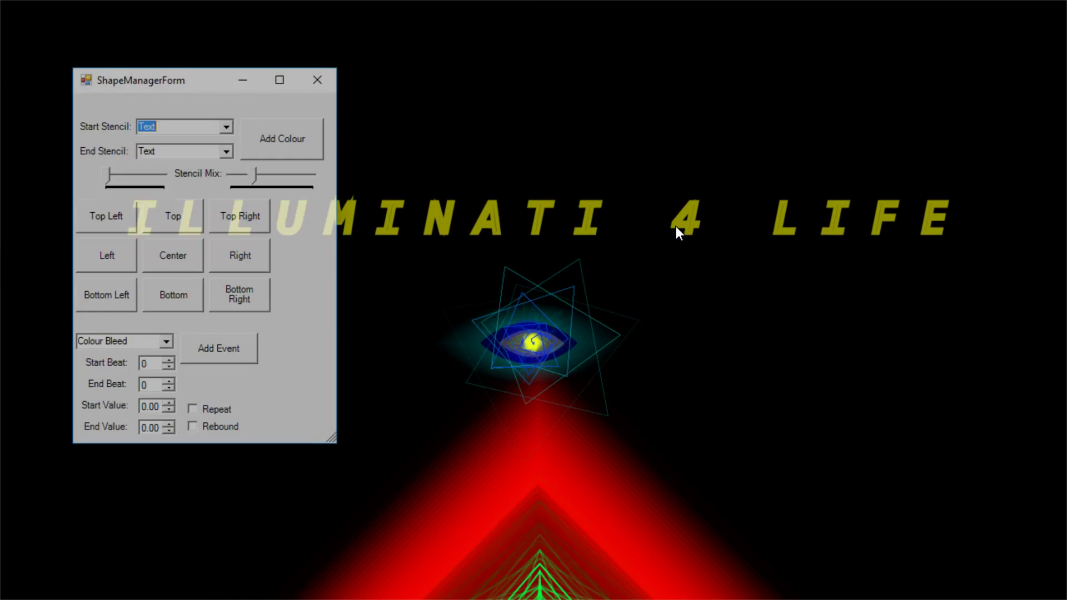
# Reopen the "ILLUMINATI 4 LIFE" text's settings and set the unlabelled slider beside the stencil mix to its minimum.
pyautogui.click(672, 226)
pyautogui.moveTo(195, 88); pyautogui.dragTo(182, 133)
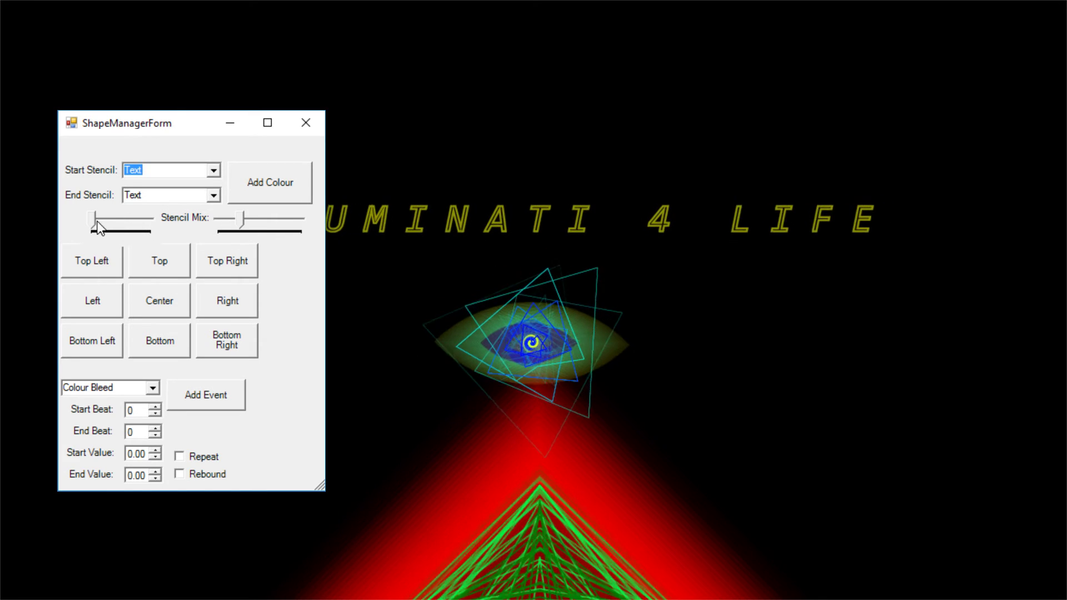
pyautogui.moveTo(95, 220)
pyautogui.mouseDown()
pyautogui.moveTo(133, 225)
pyautogui.moveTo(93, 226)
pyautogui.mouseUp()
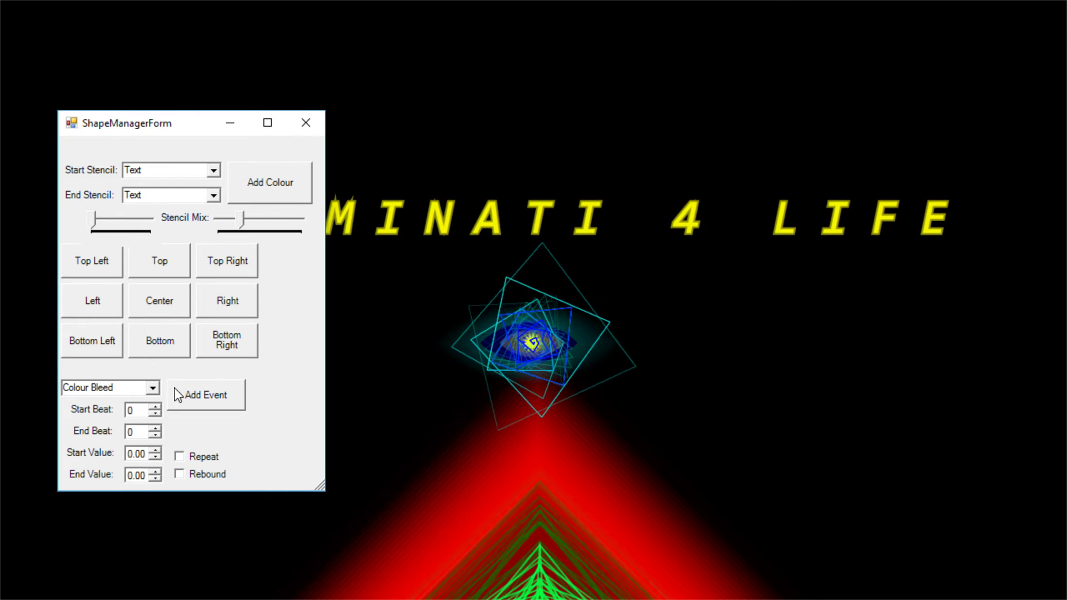
# Add a repeating, rebounding Colour Offset event to the text from beat 0 to 4 with values 0.00 to 1.00, and close its settings.
pyautogui.click(152, 389)
pyautogui.click(133, 415)
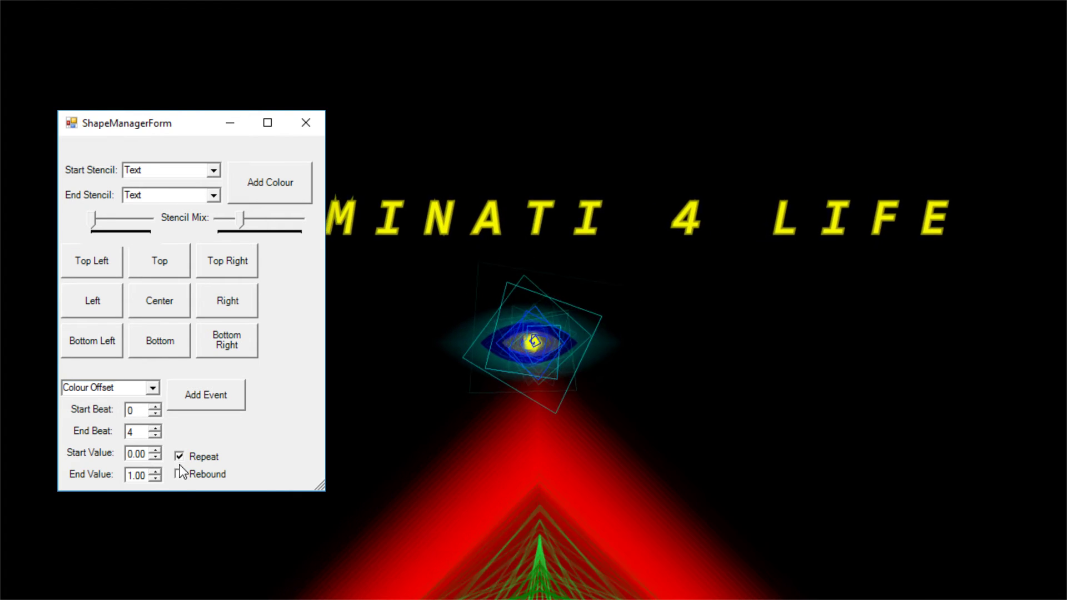
pyautogui.click(195, 395)
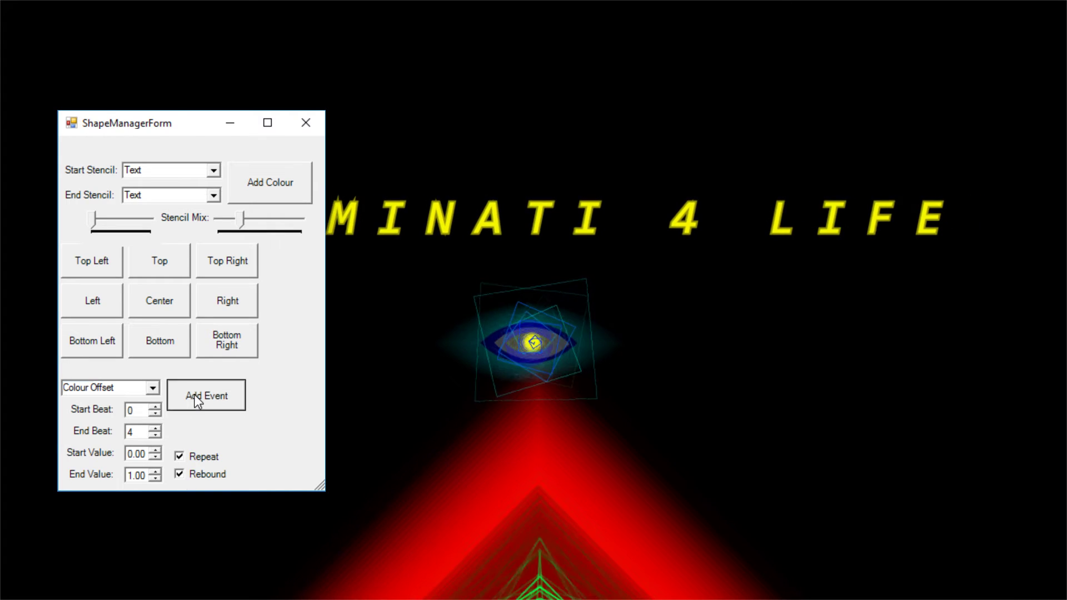
pyautogui.click(314, 117)
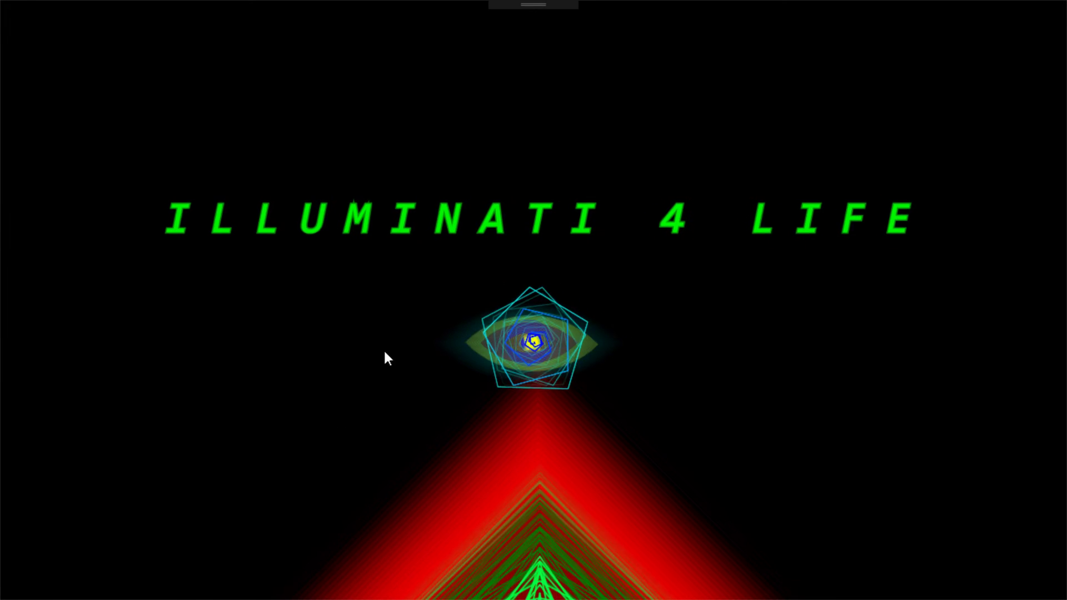
# Check the "ILLUMINATI 4 LIFE" text's settings and close them again.
pyautogui.click(445, 232)
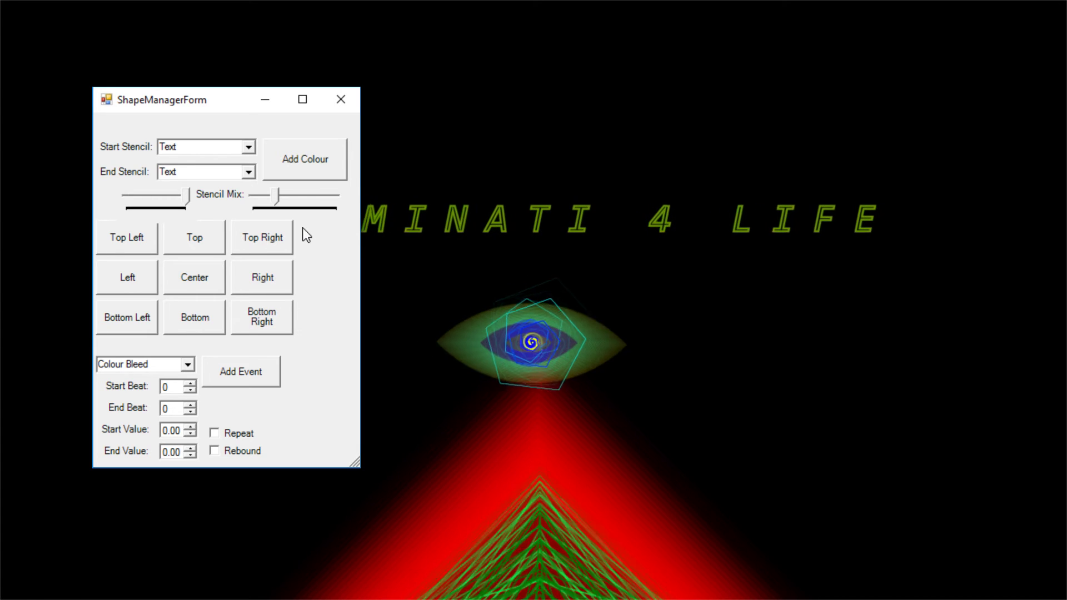
pyautogui.click(339, 110)
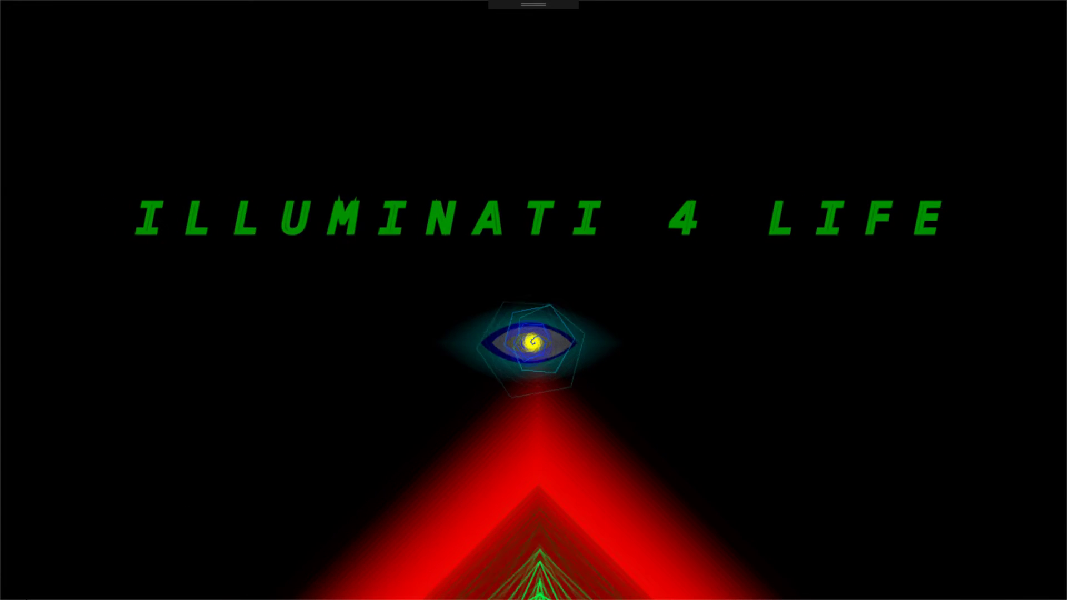